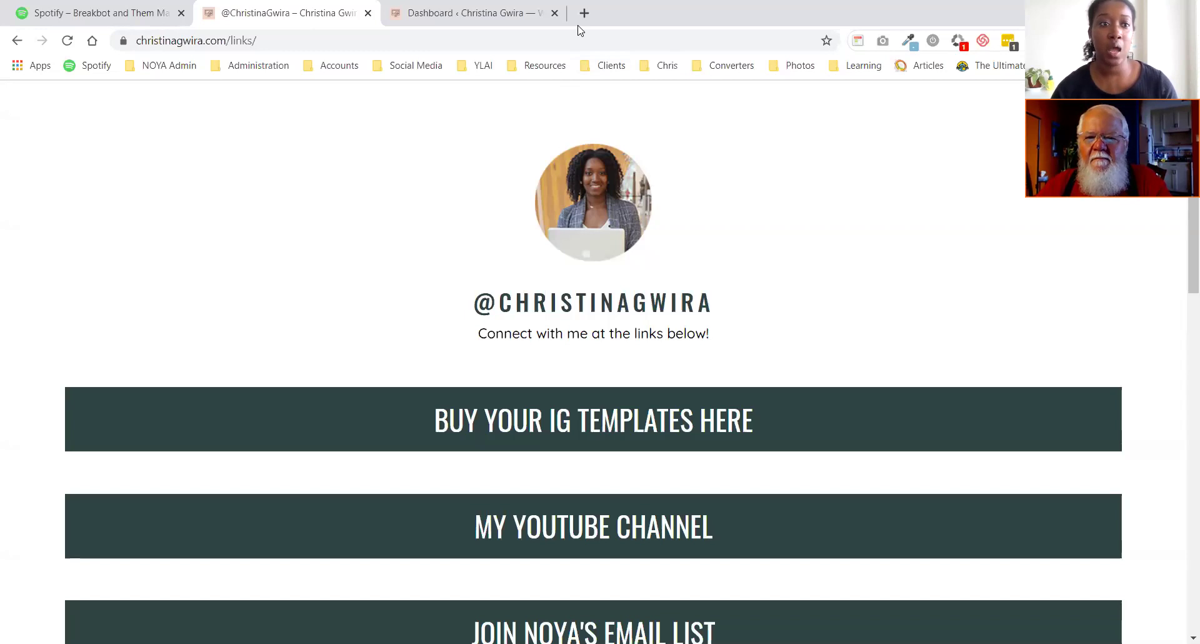
- Open the site owner's Instagram profile in the browser tab that holds Spotify
{"action": "left_click", "coordinate": [94, 13]}
{"action": "left_click", "coordinate": [189, 40]}
{"action": "type", "text": "install"}
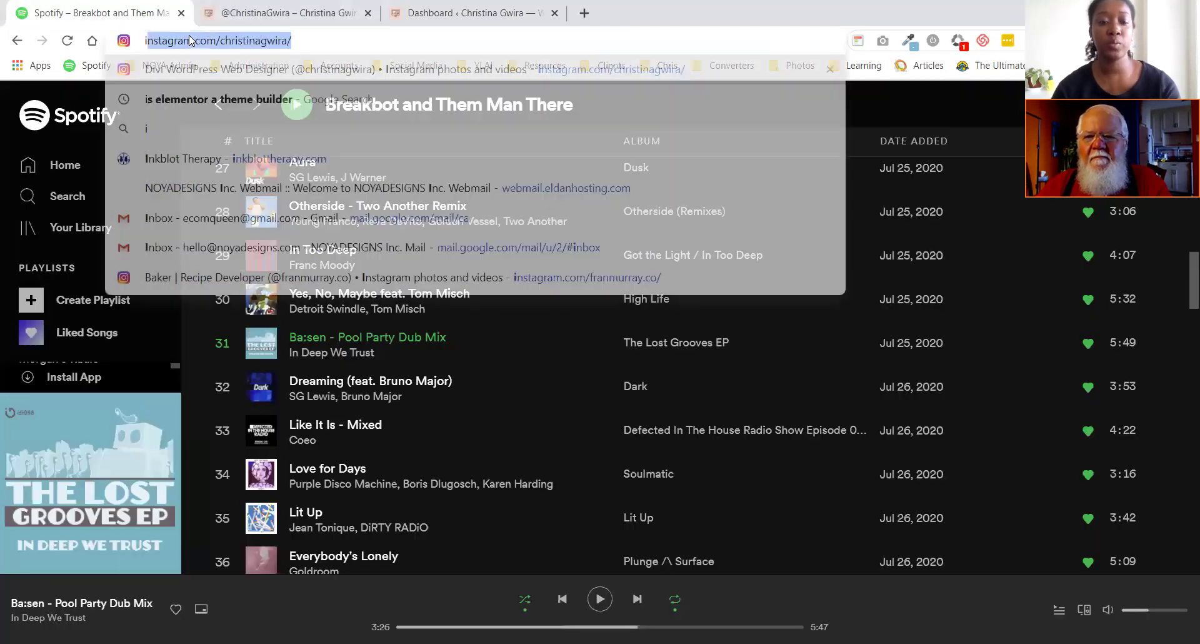
{"action": "key", "text": "BackSpace"}
{"action": "key", "text": "BackSpace"}
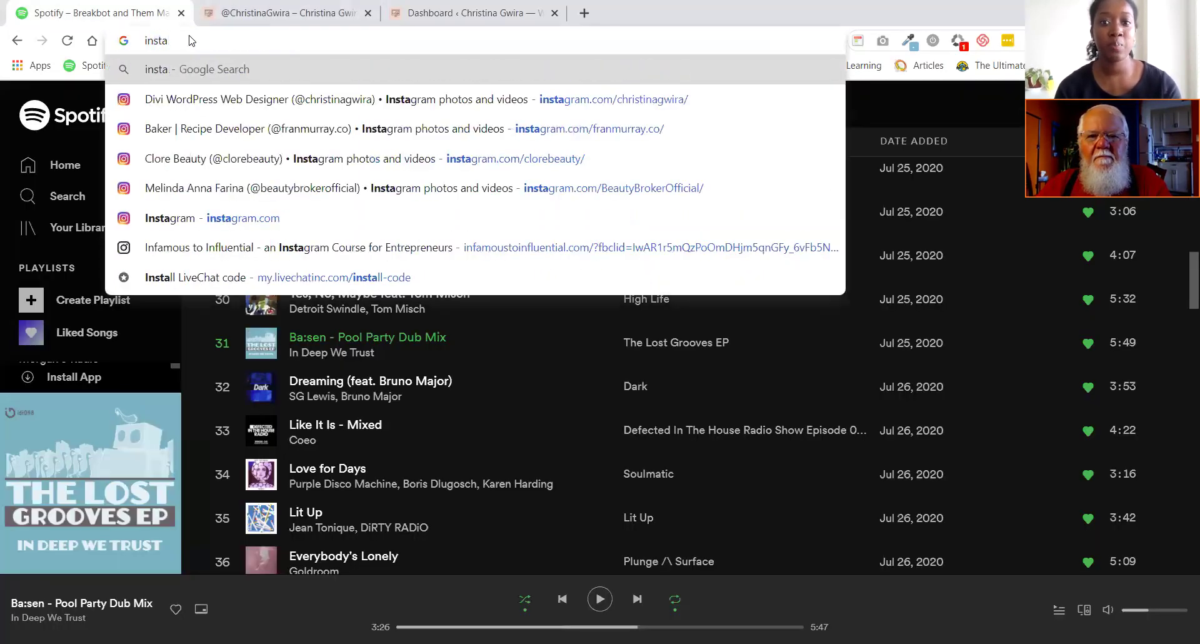
{"action": "key", "text": "Down"}
{"action": "key", "text": "Return"}
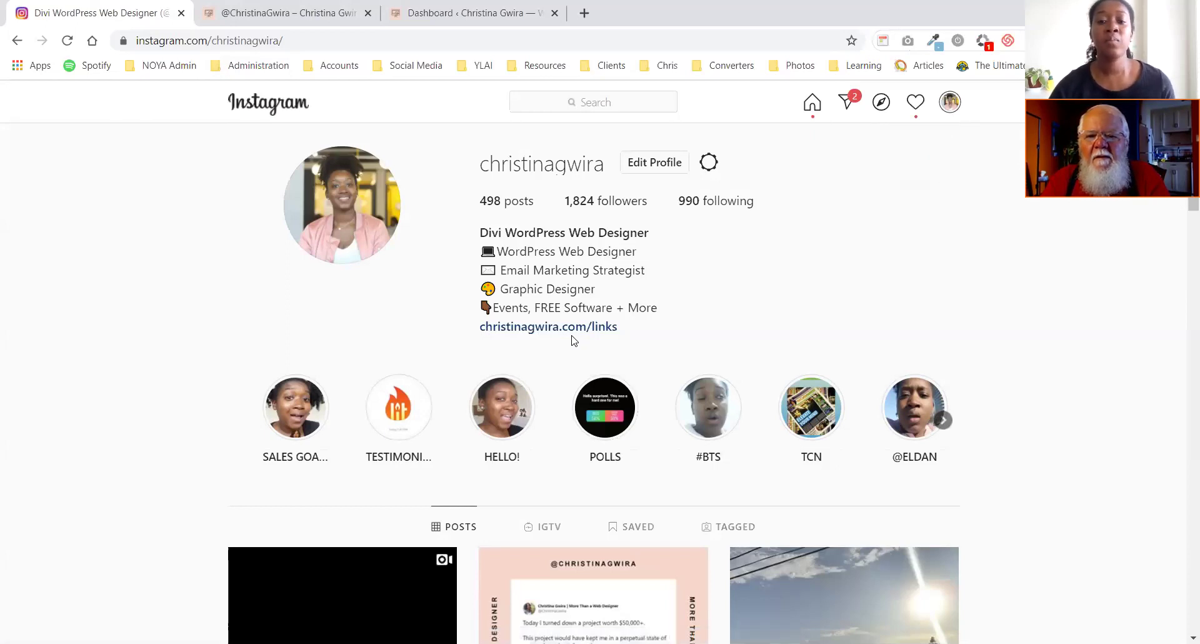
- Follow the website link in the Instagram bio and look through all the buttons on the links page
{"action": "left_click", "coordinate": [571, 326]}
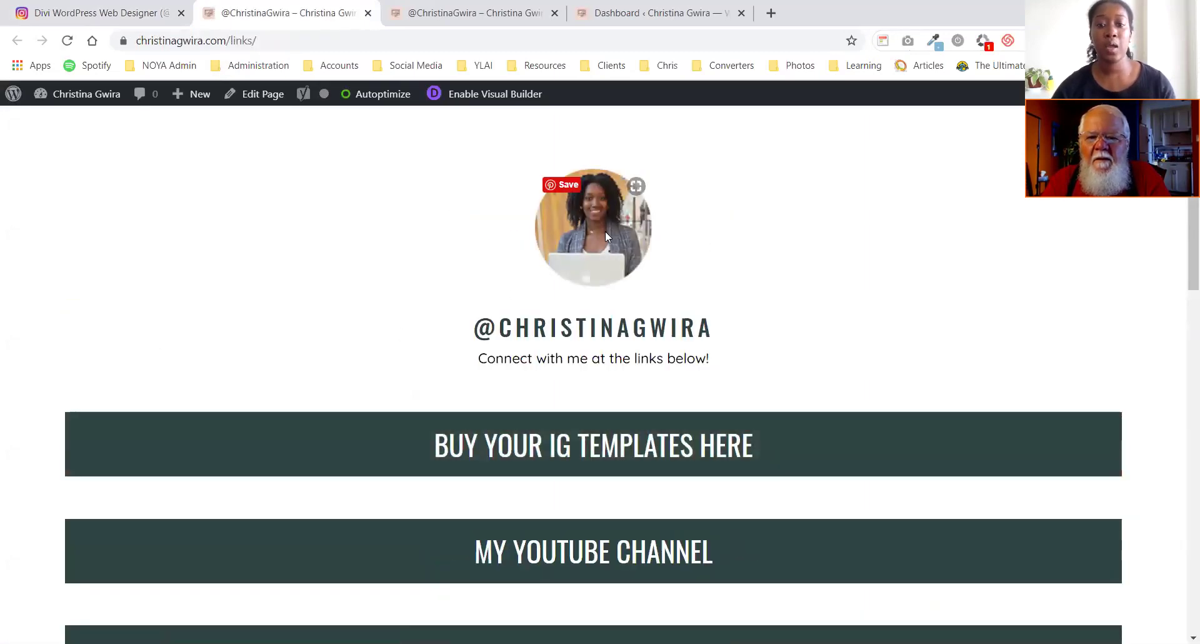
{"action": "scroll", "coordinate": [328, 375], "scroll_direction": "down", "scroll_amount": 4}
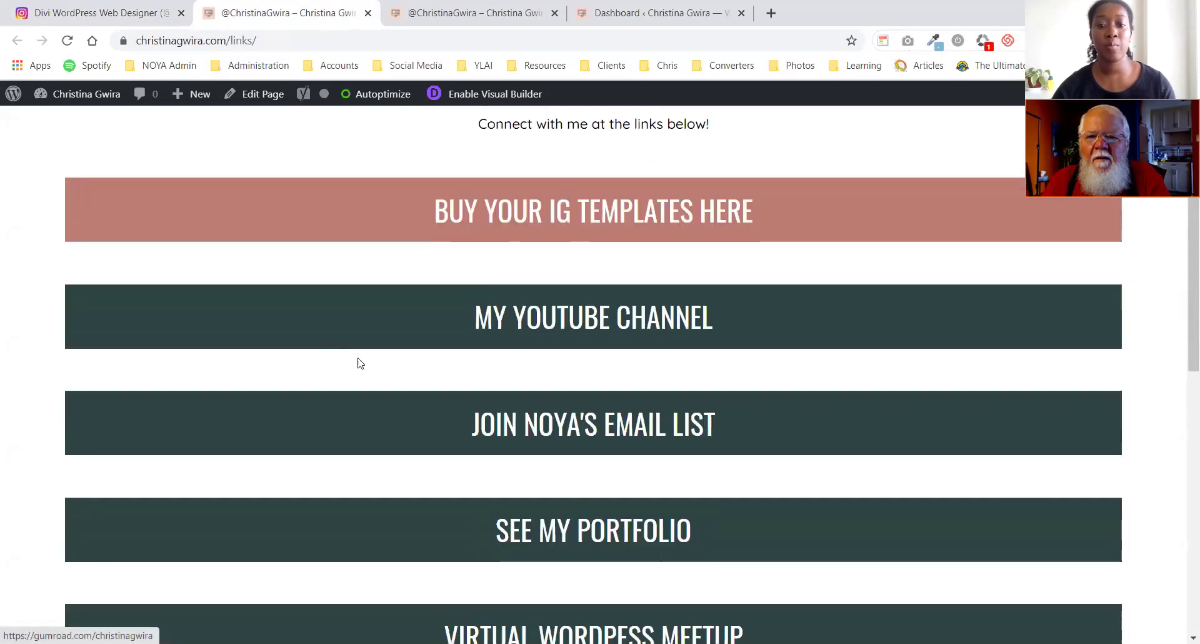
{"action": "scroll", "coordinate": [332, 329], "scroll_direction": "down", "scroll_amount": 3}
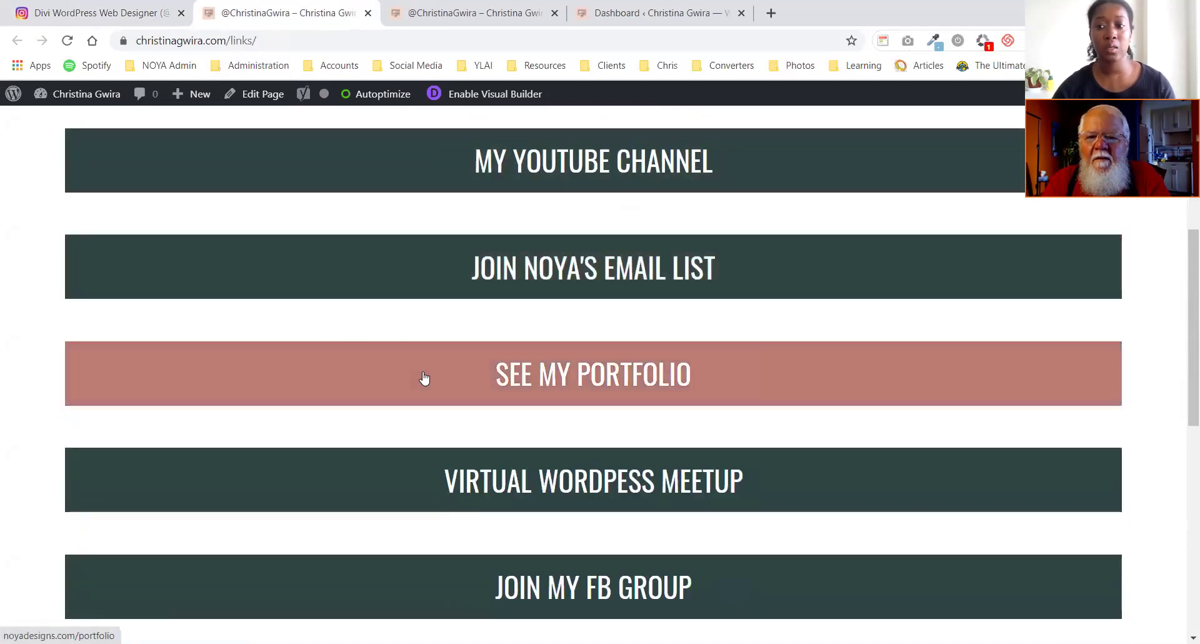
{"action": "scroll", "coordinate": [423, 377], "scroll_direction": "down", "scroll_amount": 1}
{"action": "scroll", "coordinate": [506, 419], "scroll_direction": "down", "scroll_amount": 7}
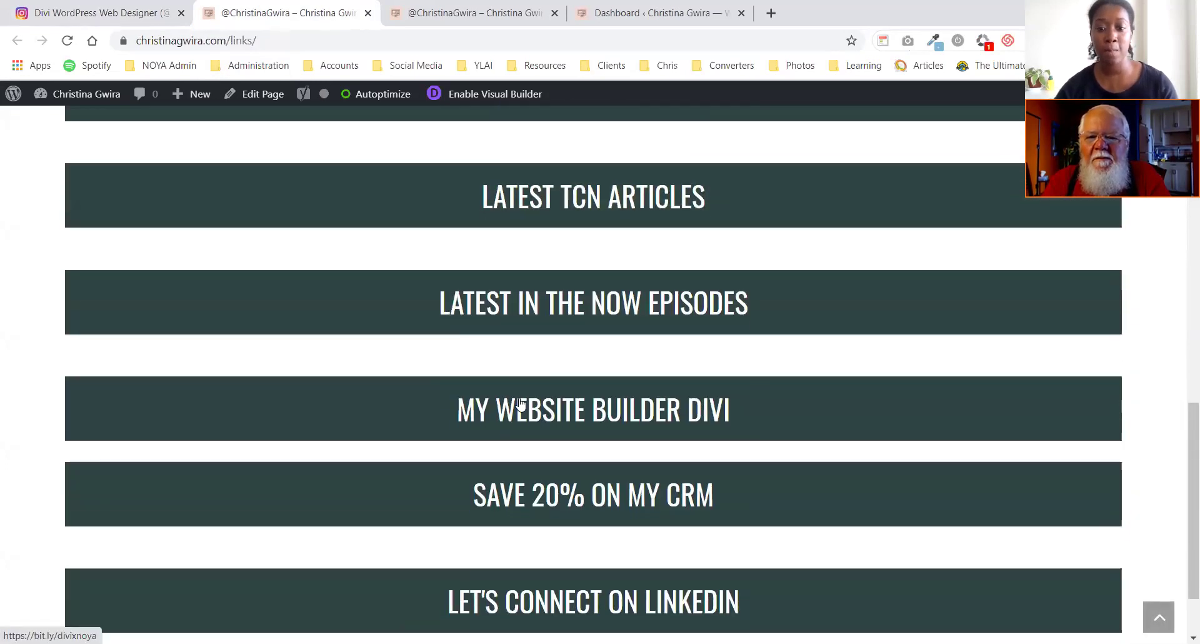
{"action": "scroll", "coordinate": [506, 415], "scroll_direction": "up", "scroll_amount": 14}
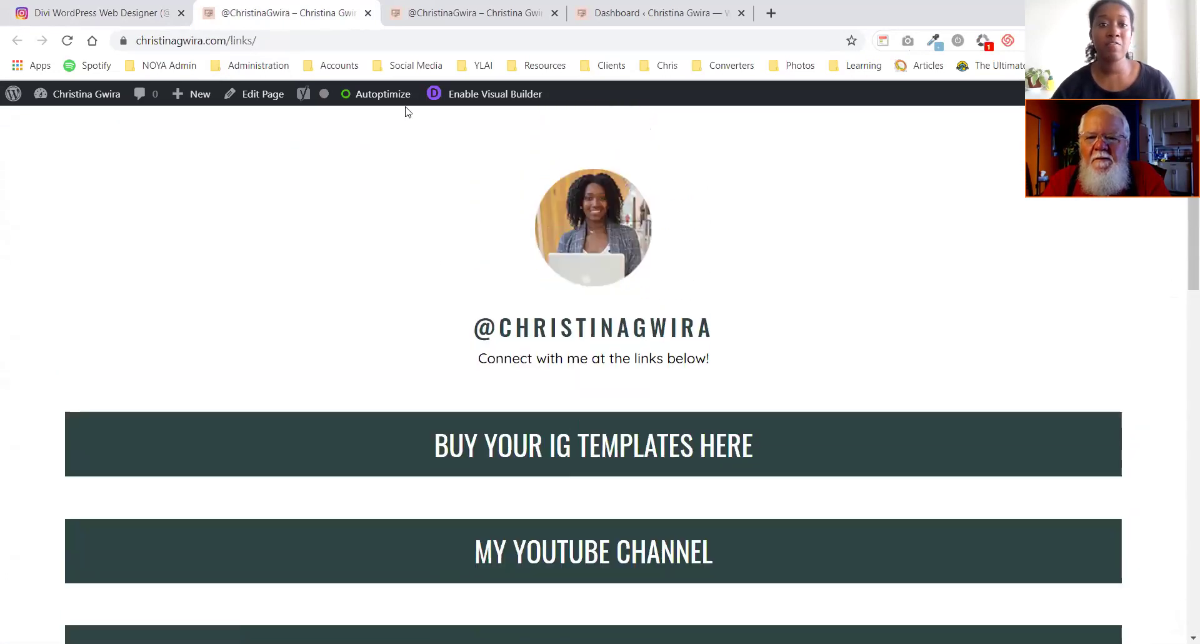
- Search Google for "linktree" and open the pricing page of the Linktree website
{"action": "left_click", "coordinate": [300, 47]}
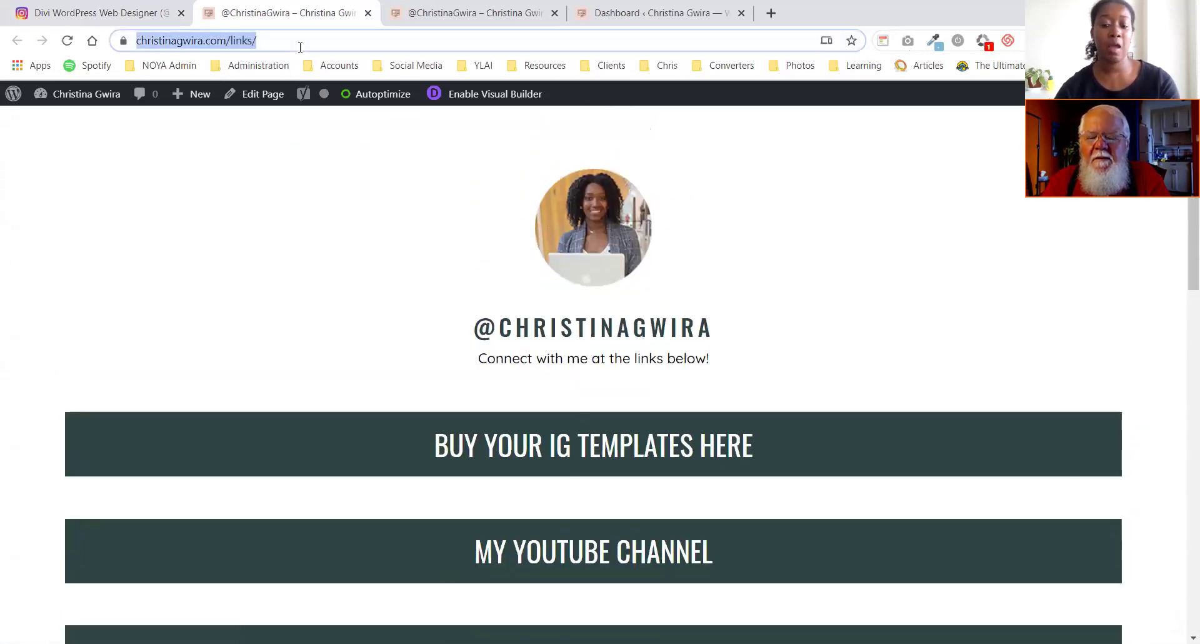
{"action": "type", "text": "linktree"}
{"action": "key", "text": "Return"}
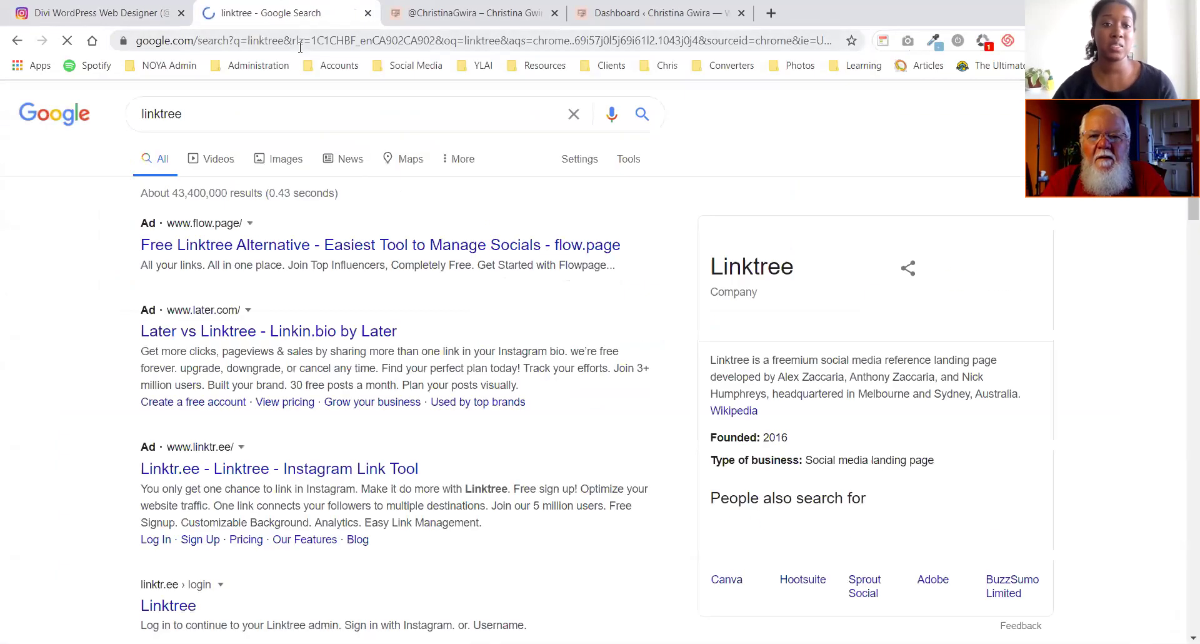
{"action": "left_click", "coordinate": [181, 475]}
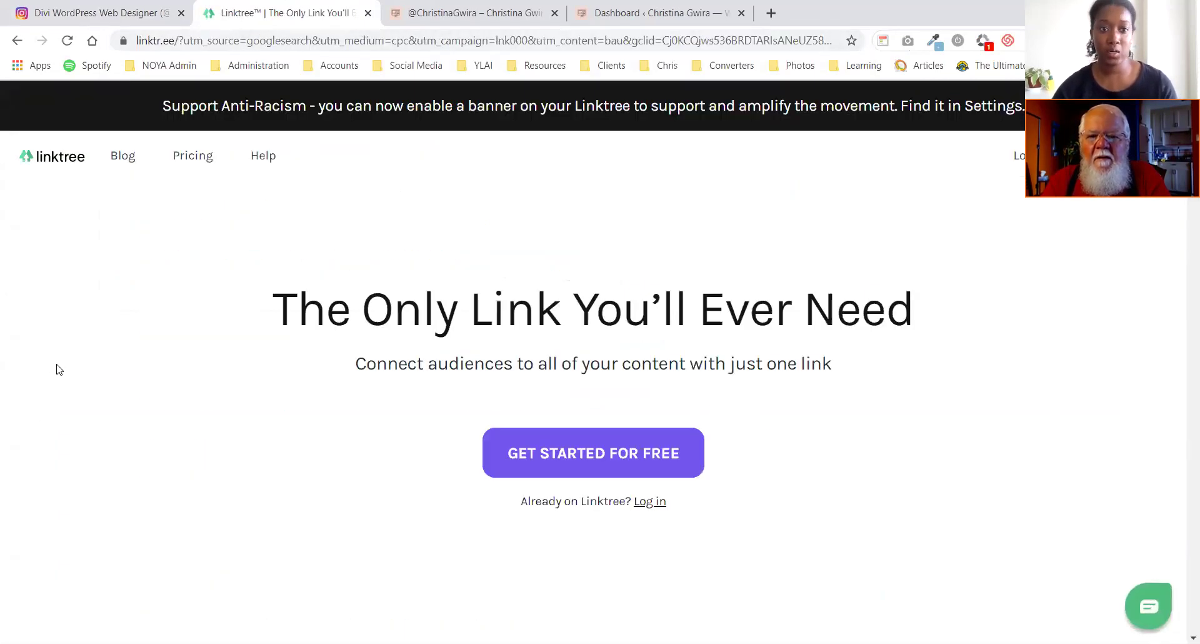
{"action": "left_click", "coordinate": [191, 156]}
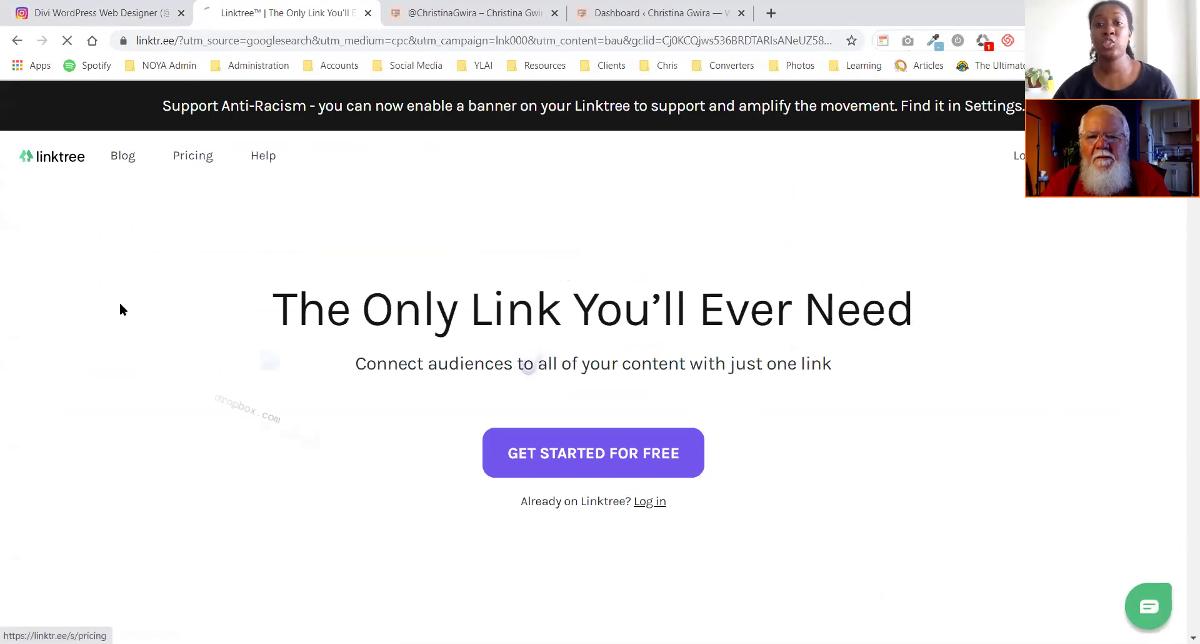
- Compare the Links & Buttons features of Linktree's PRO and Free plans
{"action": "scroll", "coordinate": [17, 381], "scroll_direction": "down", "scroll_amount": 3}
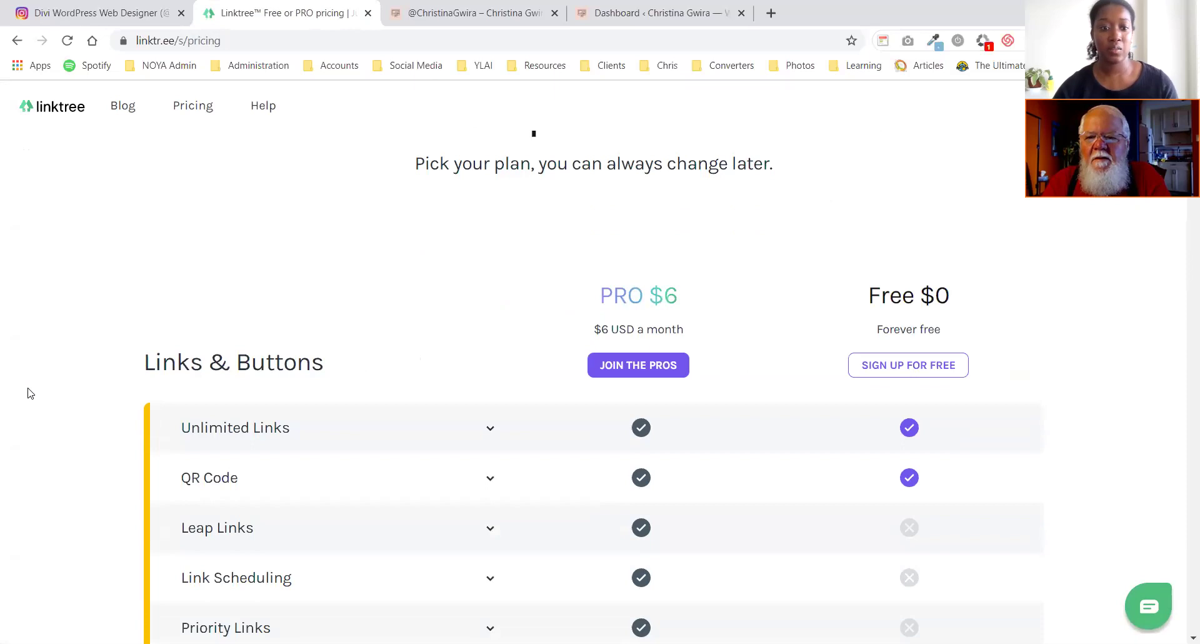
{"action": "scroll", "coordinate": [27, 390], "scroll_direction": "down", "scroll_amount": 3}
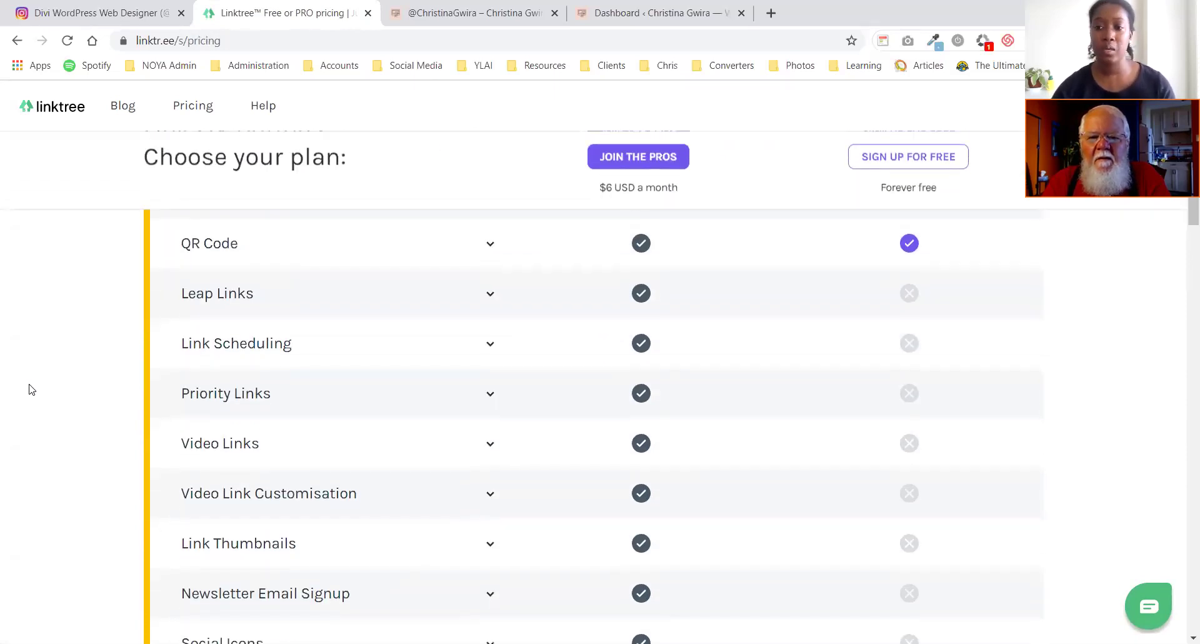
{"action": "scroll", "coordinate": [31, 391], "scroll_direction": "down", "scroll_amount": 3}
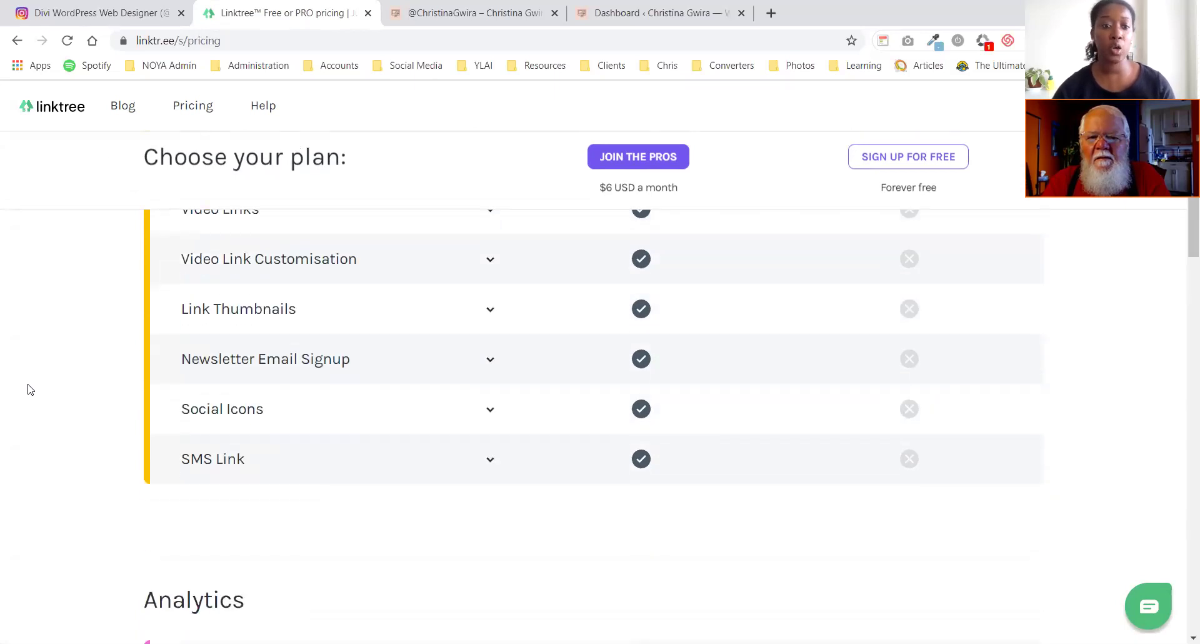
{"action": "scroll", "coordinate": [28, 389], "scroll_direction": "down", "scroll_amount": 2}
{"action": "scroll", "coordinate": [28, 394], "scroll_direction": "up", "scroll_amount": 6}
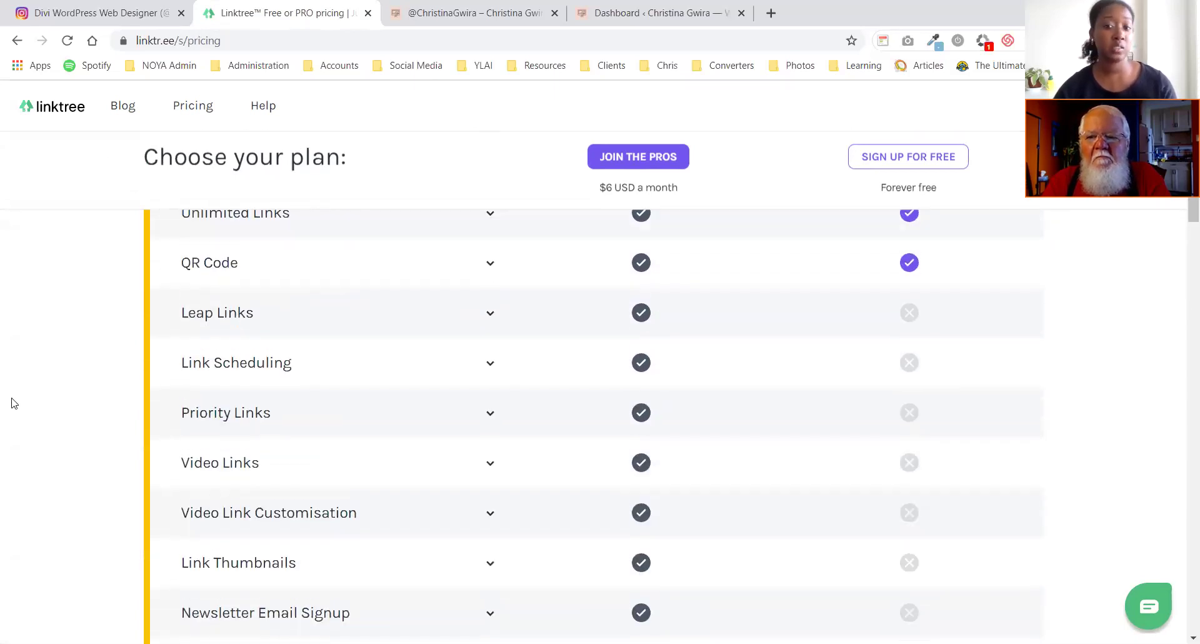
{"action": "scroll", "coordinate": [19, 403], "scroll_direction": "up", "scroll_amount": 5}
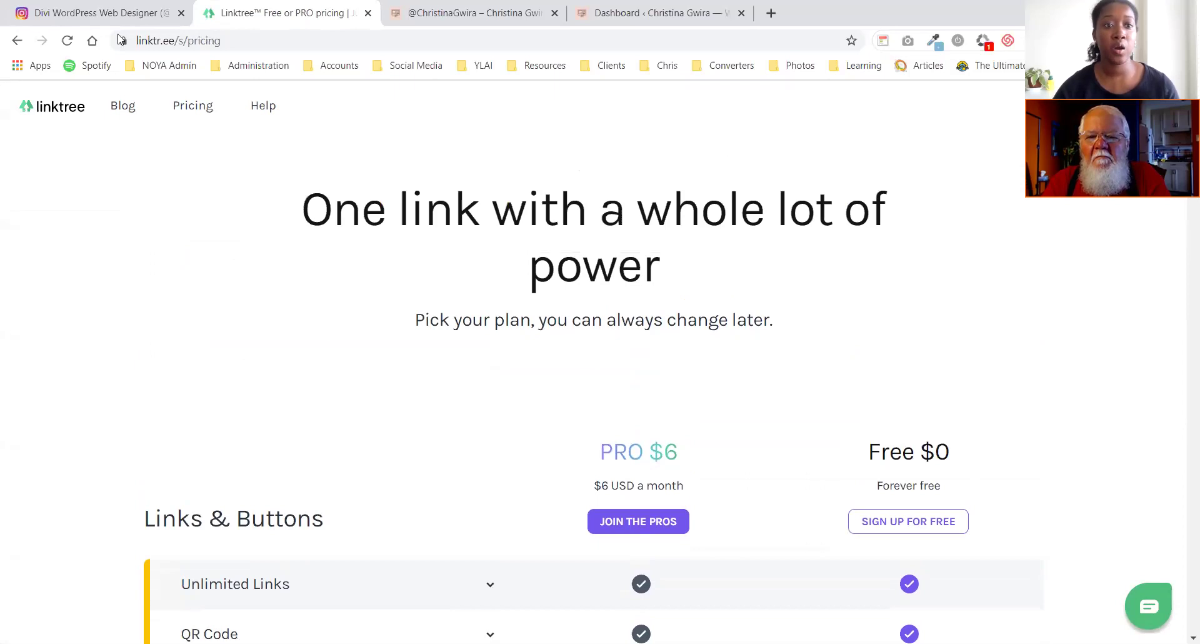
- Load the home page of the owner's own website in place of the Linktree pricing page
{"action": "key", "text": "ctrl+Tab"}
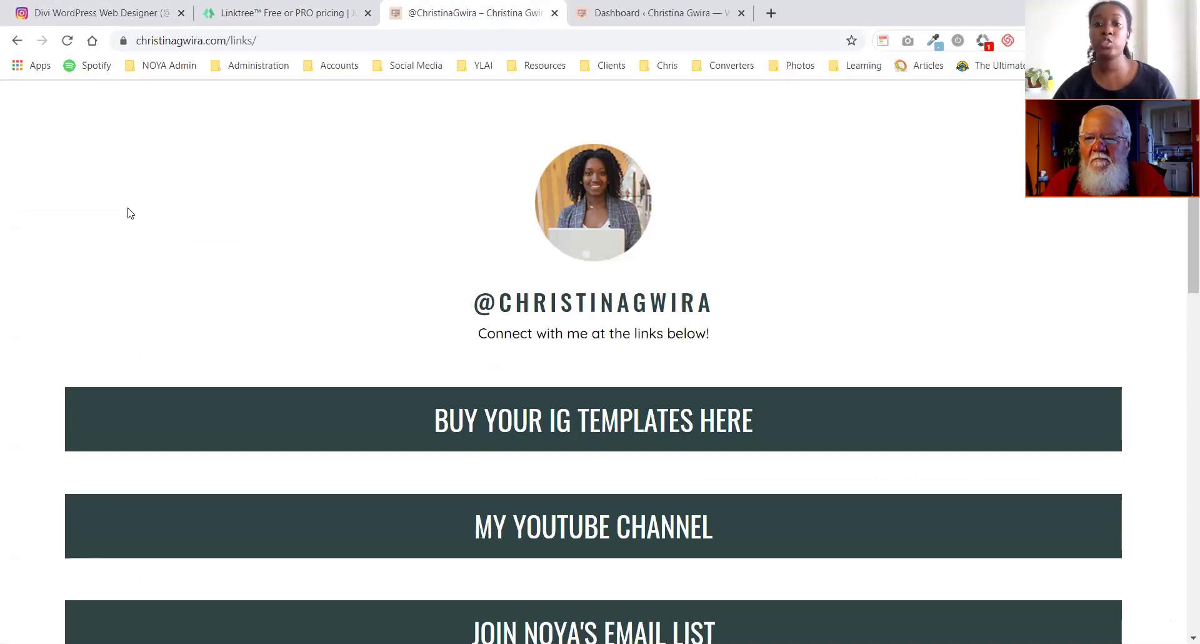
{"action": "left_click", "coordinate": [264, 11]}
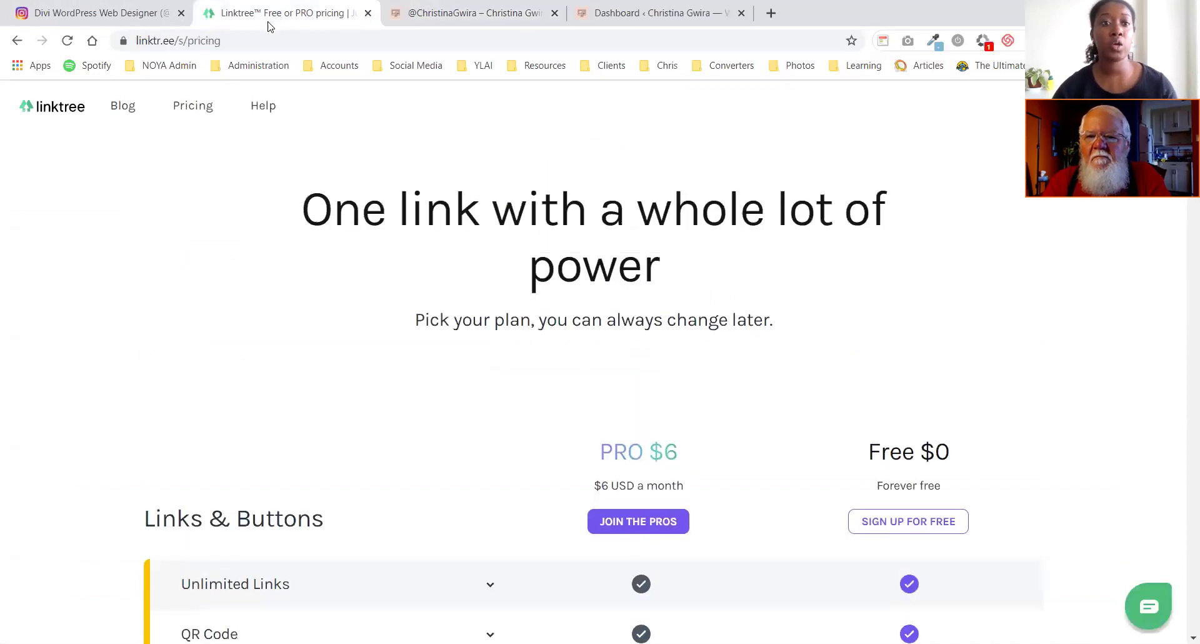
{"action": "type", "text": "christinagwira.com"}
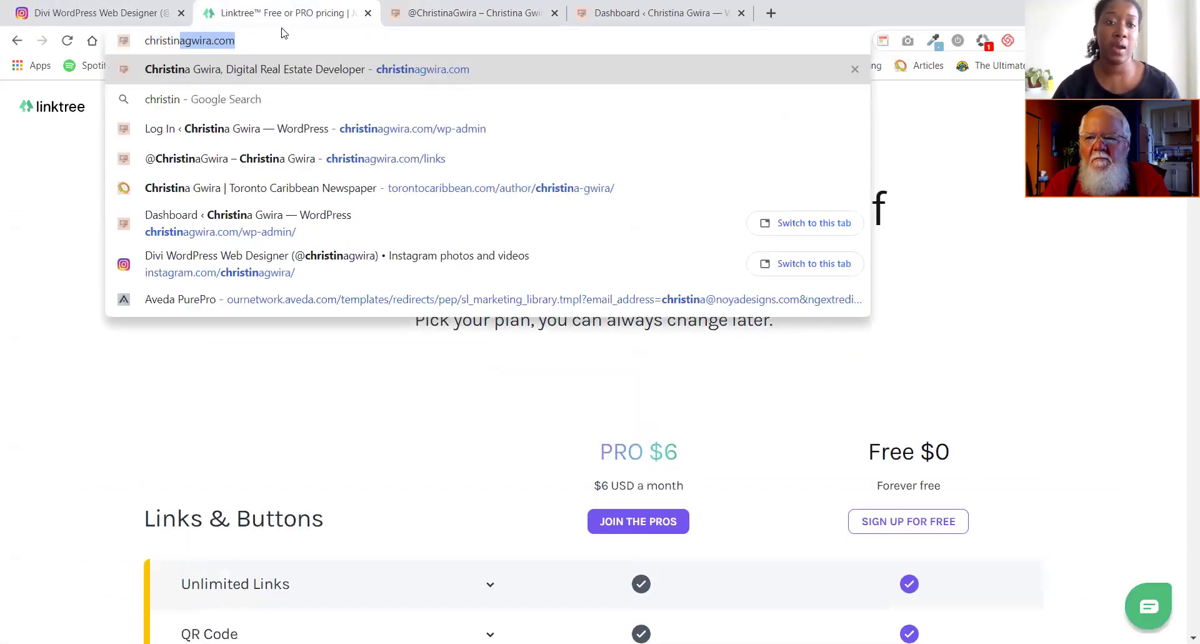
{"action": "key", "text": "Return"}
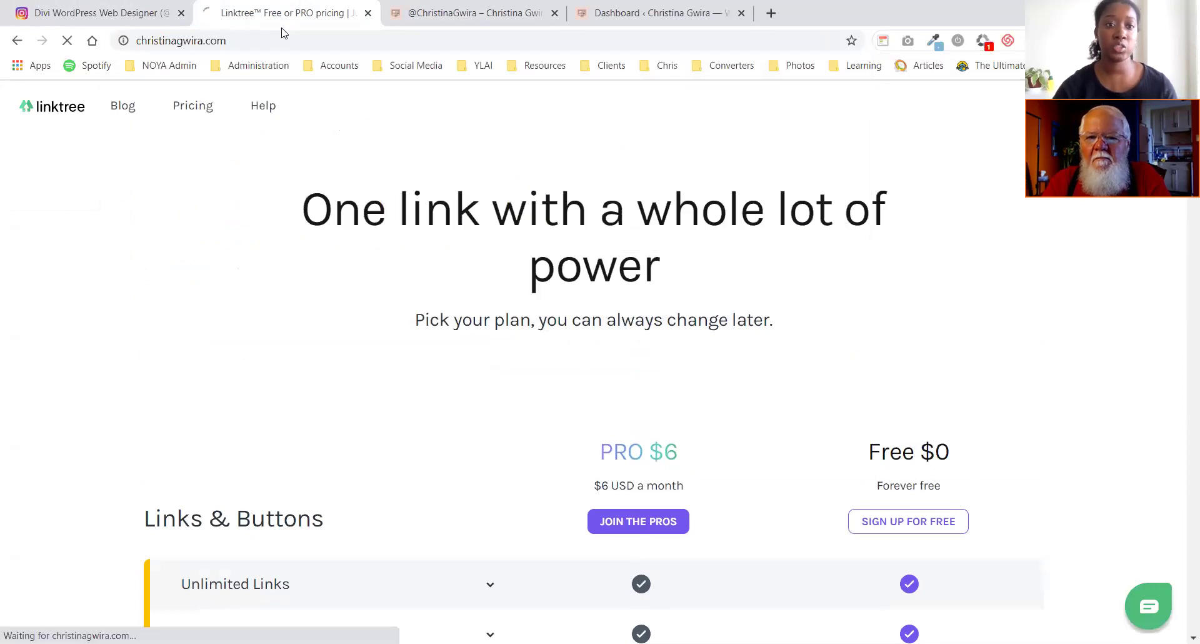
- Review the custom links page from the IG templates button down to the LinkedIn button
{"action": "left_click", "coordinate": [421, 8]}
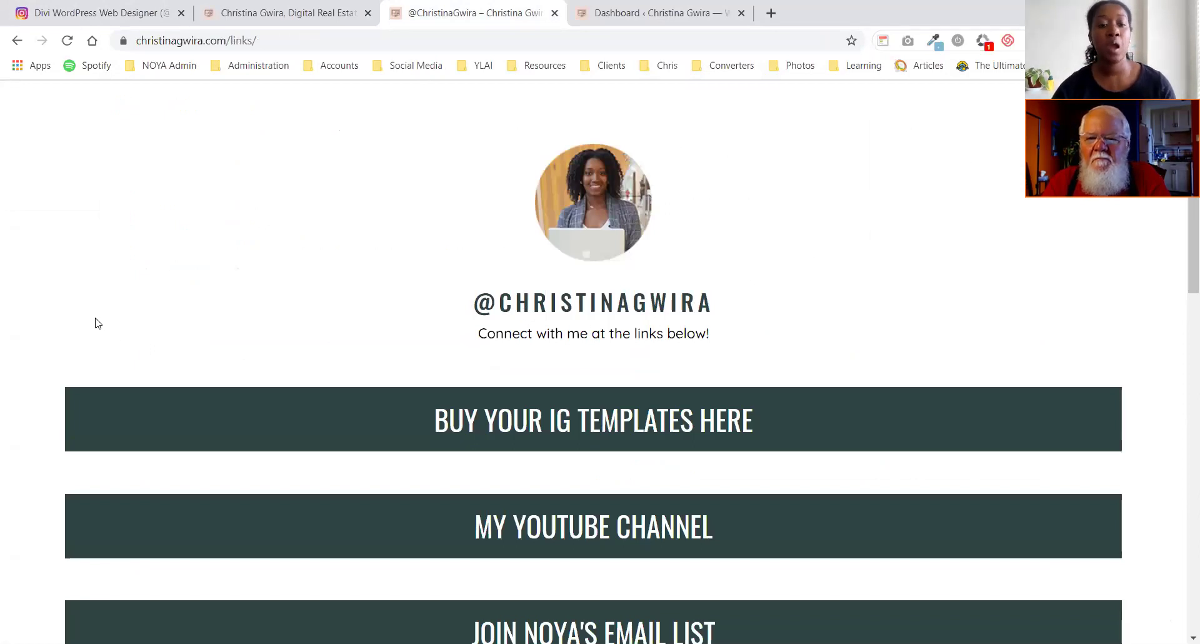
{"action": "scroll", "coordinate": [296, 434], "scroll_direction": "down", "scroll_amount": 1}
{"action": "scroll", "coordinate": [297, 434], "scroll_direction": "down", "scroll_amount": 2}
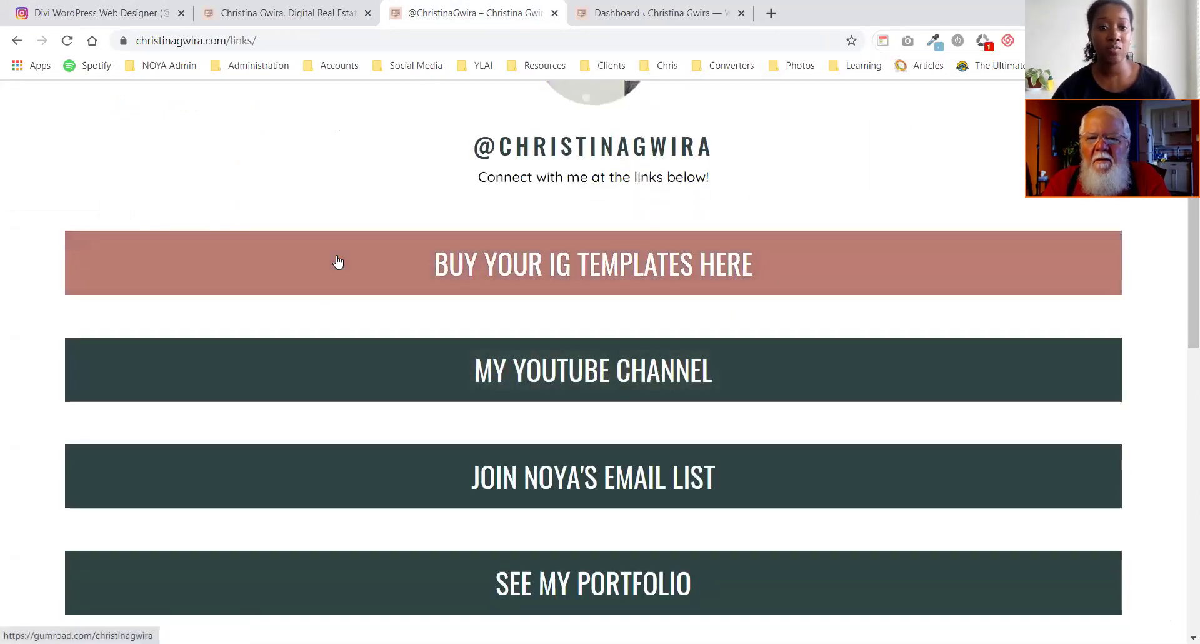
{"action": "scroll", "coordinate": [337, 475], "scroll_direction": "down", "scroll_amount": 2}
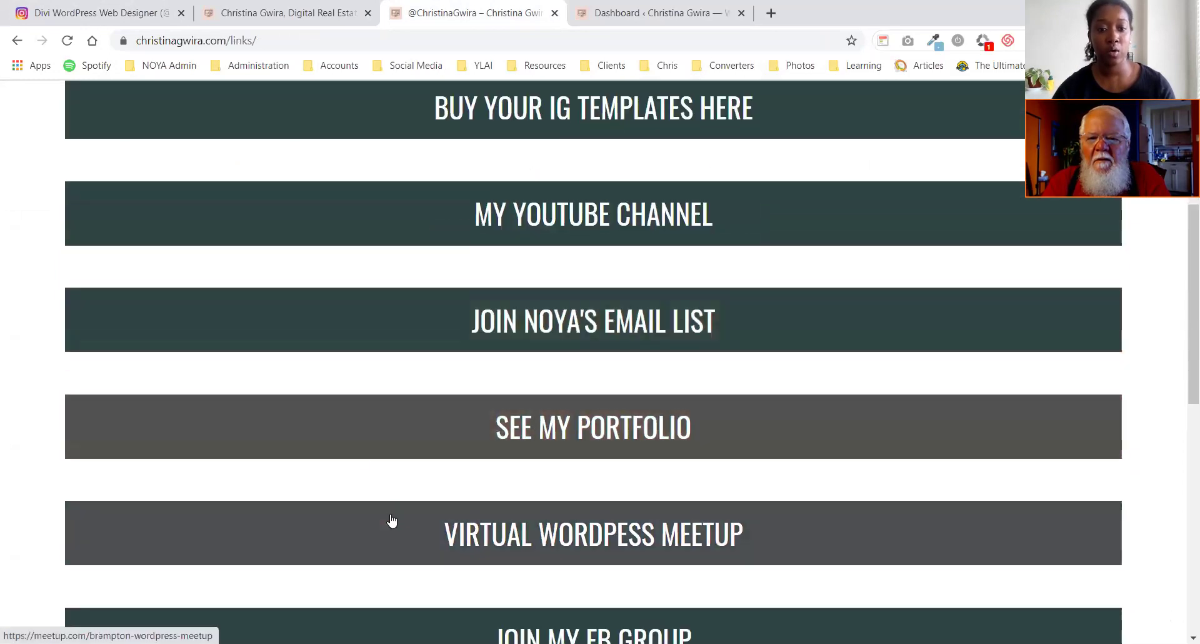
{"action": "scroll", "coordinate": [401, 493], "scroll_direction": "down", "scroll_amount": 3}
{"action": "scroll", "coordinate": [415, 500], "scroll_direction": "down", "scroll_amount": 2}
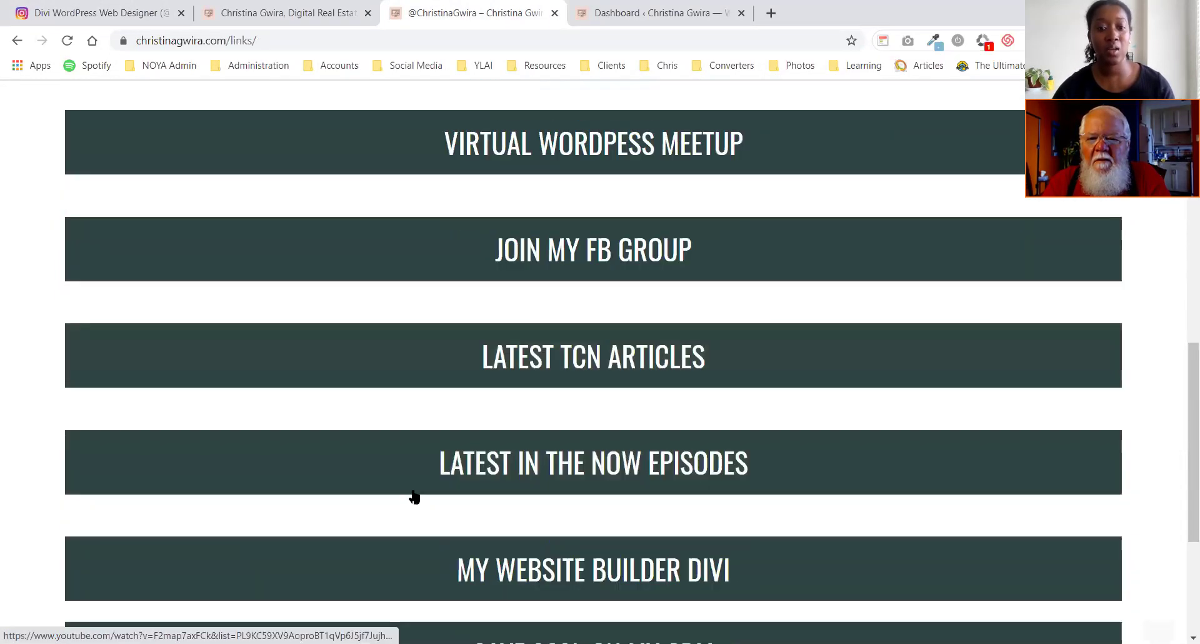
{"action": "scroll", "coordinate": [465, 563], "scroll_direction": "down", "scroll_amount": 2}
{"action": "scroll", "coordinate": [477, 503], "scroll_direction": "down", "scroll_amount": 1}
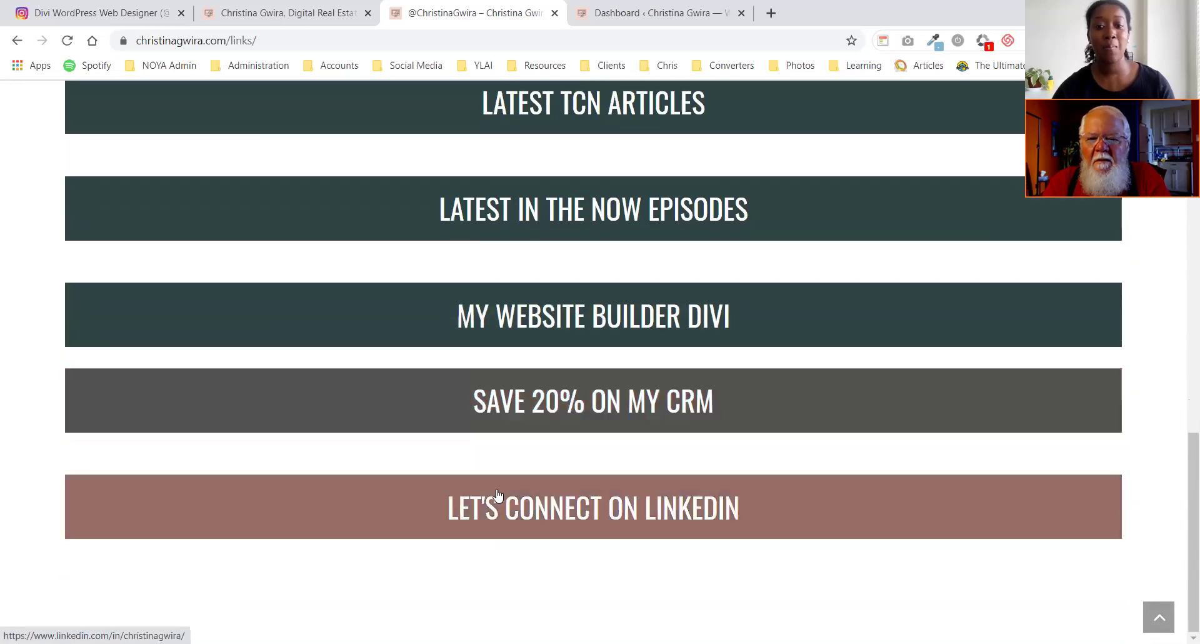
{"action": "scroll", "coordinate": [449, 405], "scroll_direction": "up", "scroll_amount": 4}
{"action": "scroll", "coordinate": [449, 405], "scroll_direction": "up", "scroll_amount": 8}
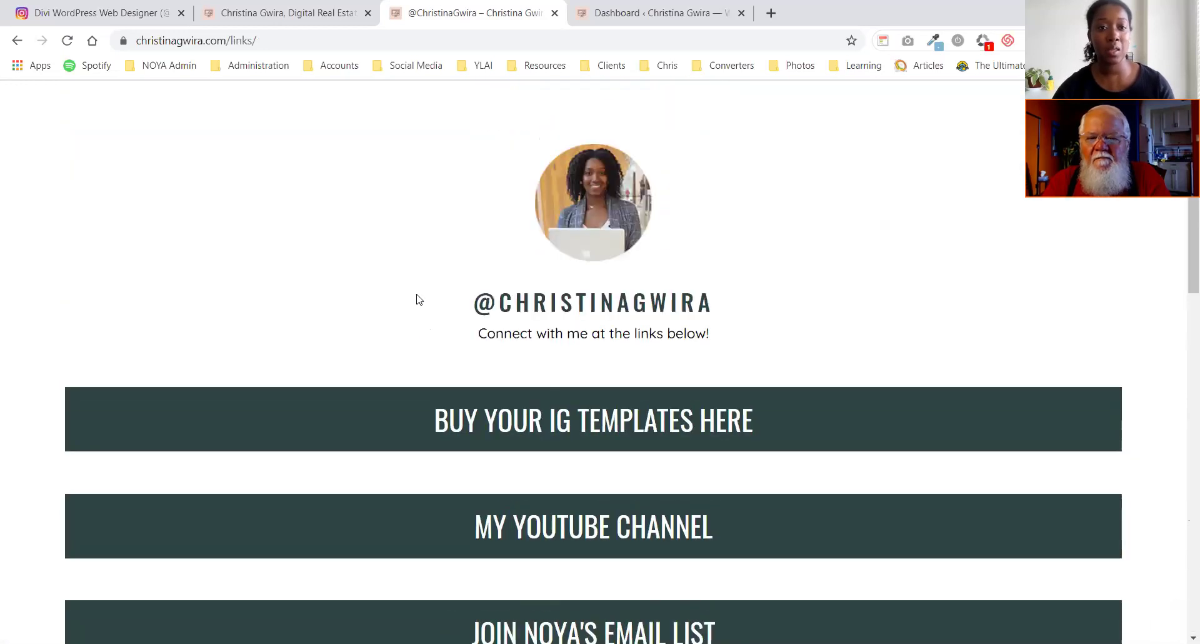
- Dismiss the Instagram worksheet pop-up on the website's home page and view the About Me section
{"action": "left_click", "coordinate": [243, 7]}
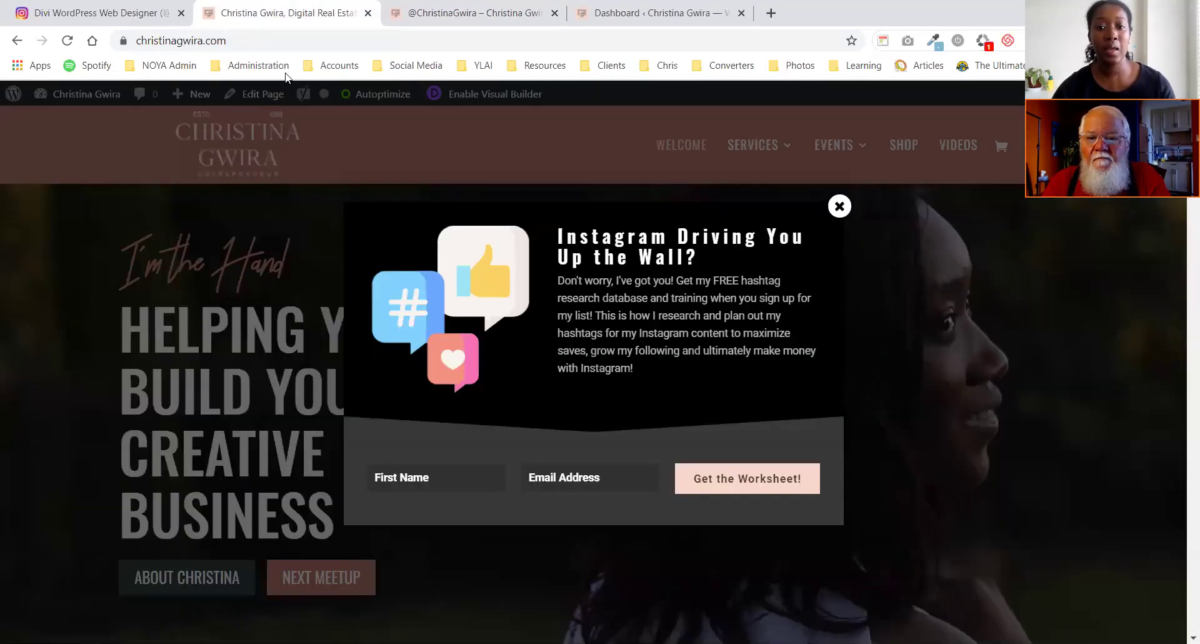
{"action": "left_click", "coordinate": [838, 207]}
{"action": "scroll", "coordinate": [554, 493], "scroll_direction": "down", "scroll_amount": 7}
{"action": "scroll", "coordinate": [512, 475], "scroll_direction": "down", "scroll_amount": 1}
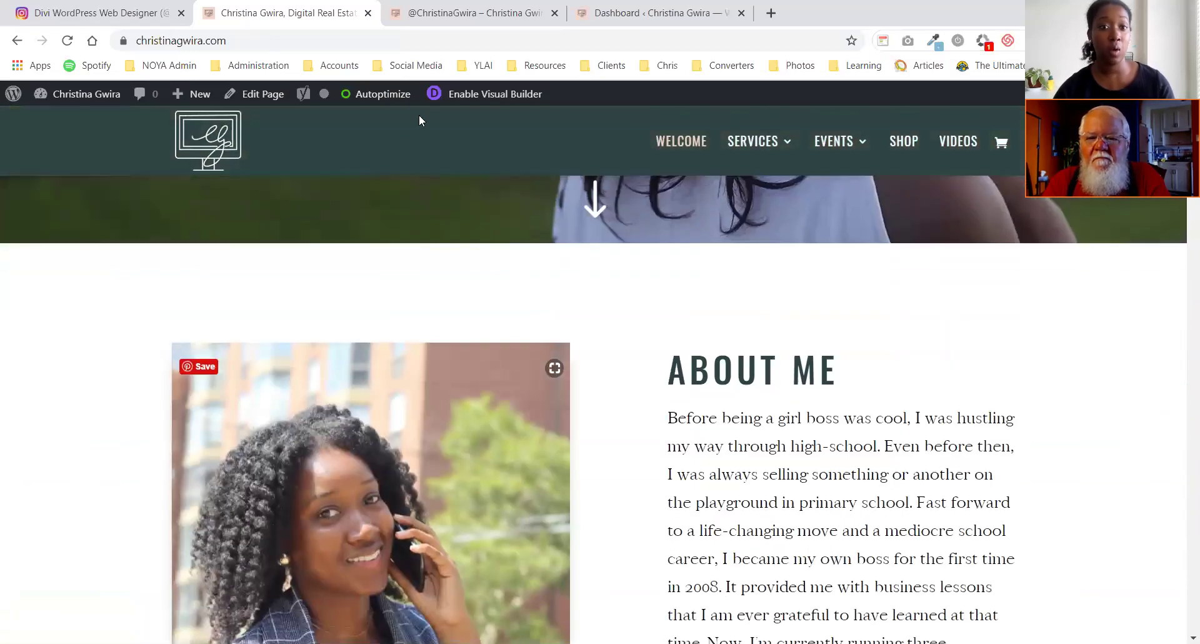
- Open the website's WordPress dashboard from its home page
{"action": "left_click", "coordinate": [429, 22]}
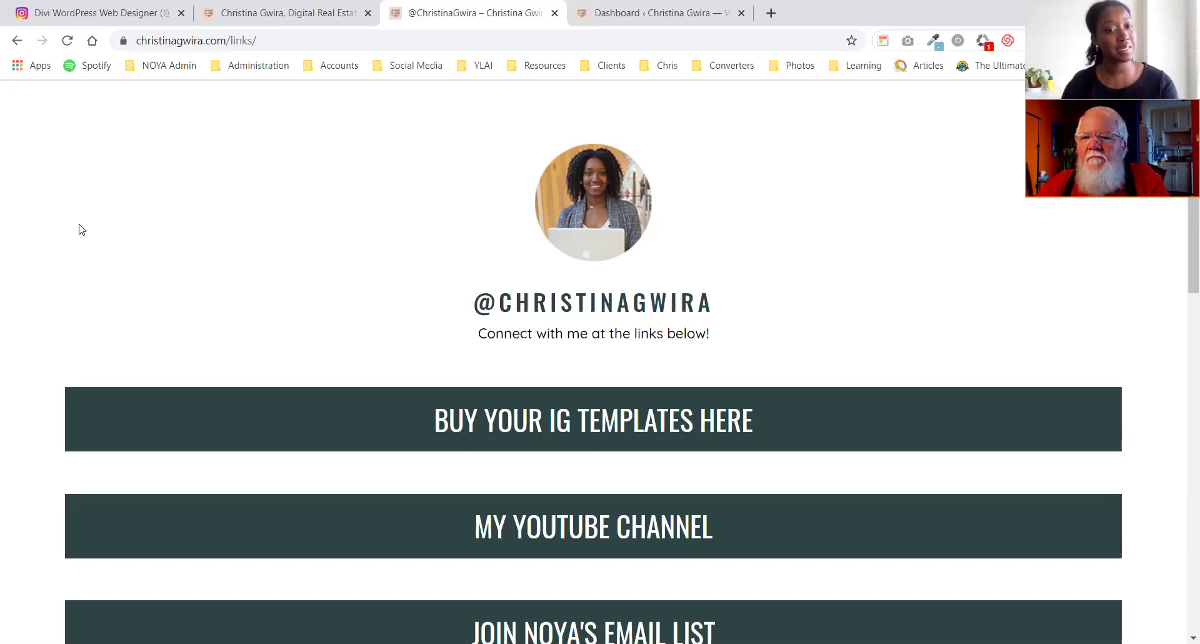
{"action": "left_click", "coordinate": [261, 19]}
{"action": "mouse_move", "coordinate": [75, 99]}
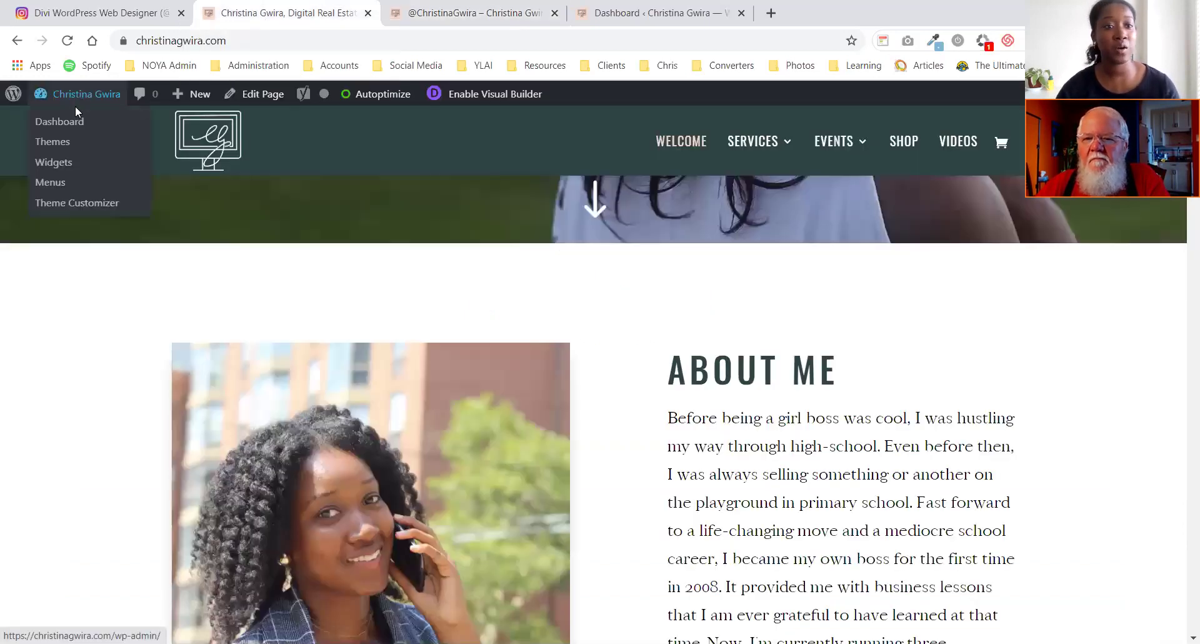
{"action": "left_click", "coordinate": [69, 125]}
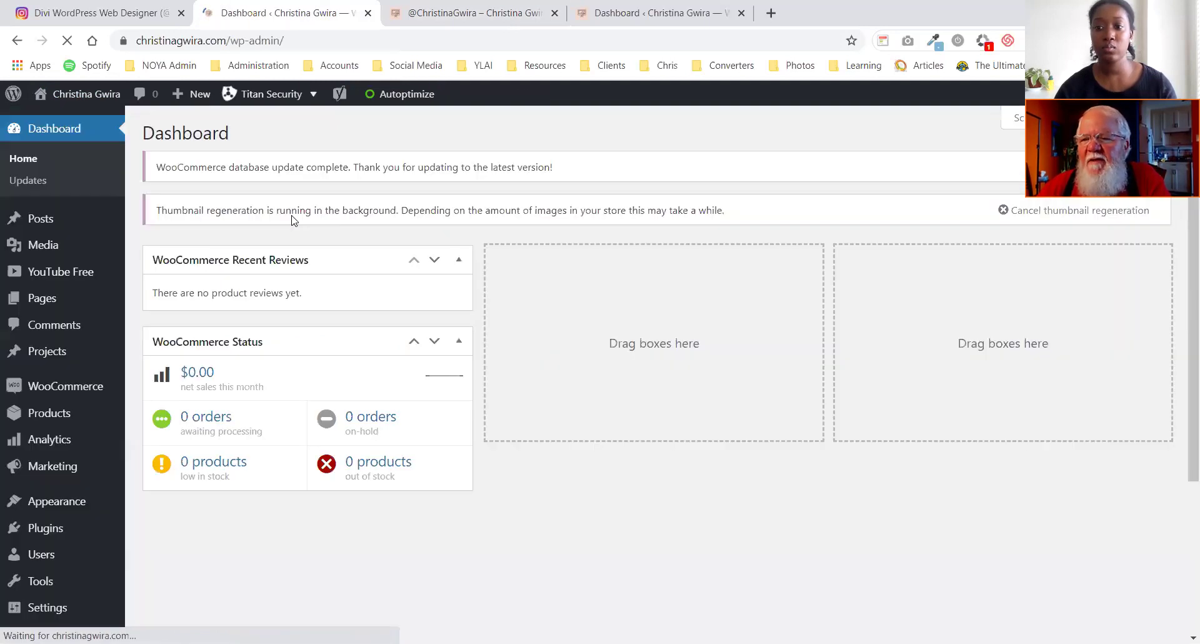
- Check the website link in the About section of the owner's Facebook page, reached from a new browser tab, and return to the custom links page
{"action": "left_click", "coordinate": [100, 13]}
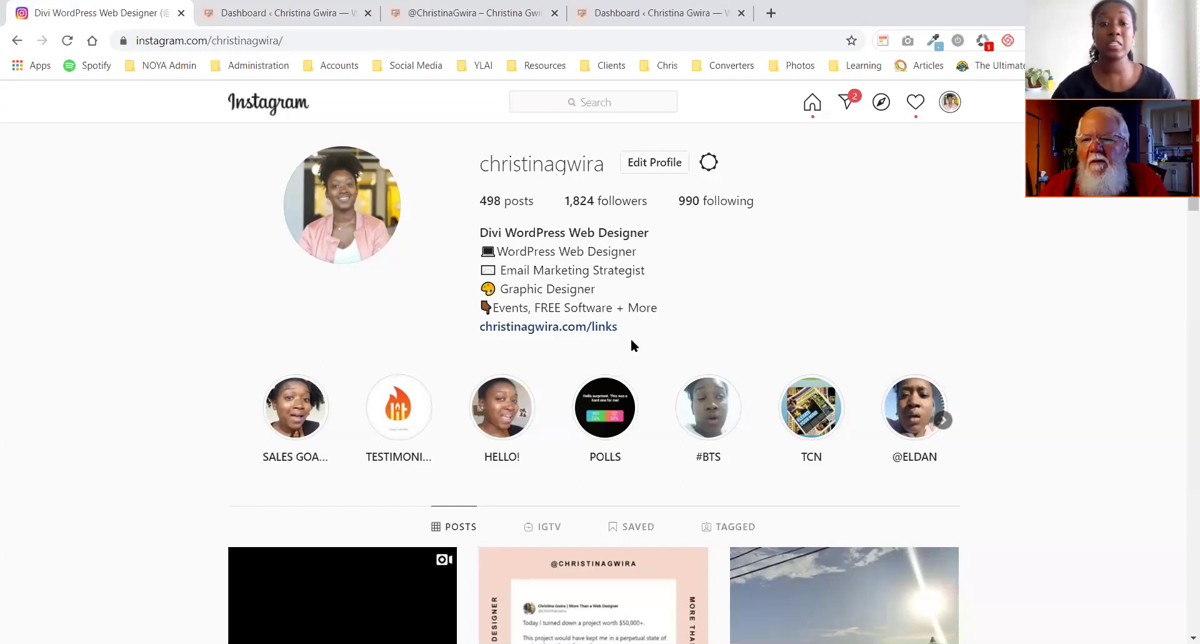
{"action": "key", "text": "ctrl+t"}
{"action": "type", "text": "facebook.com"}
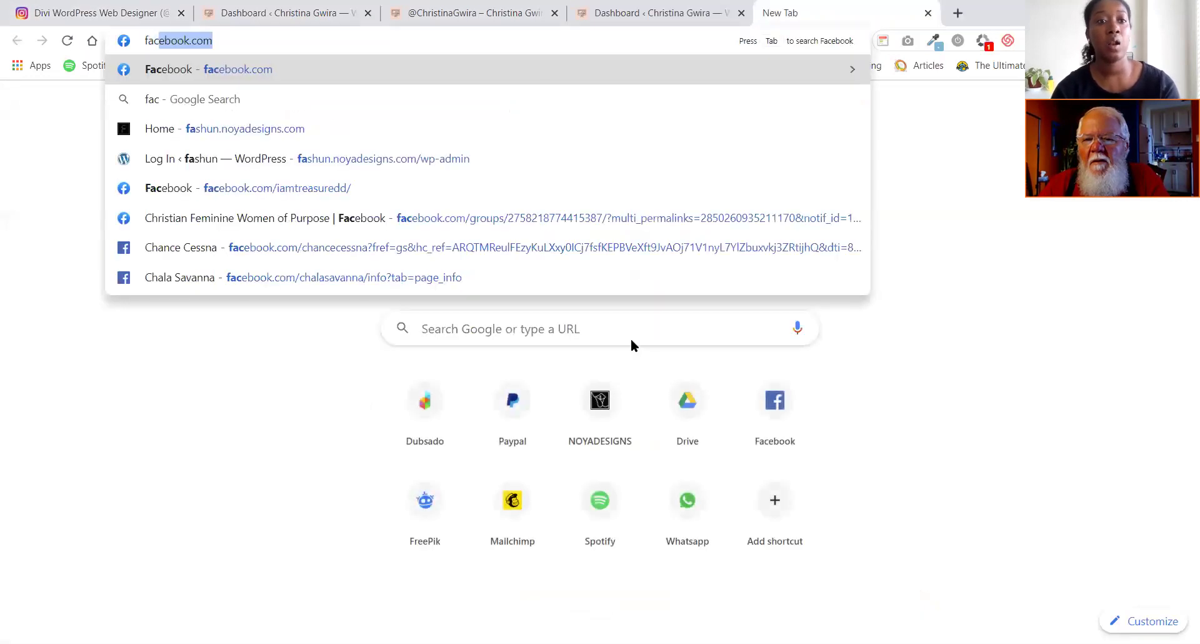
{"action": "type", "text": "/christinagwira"}
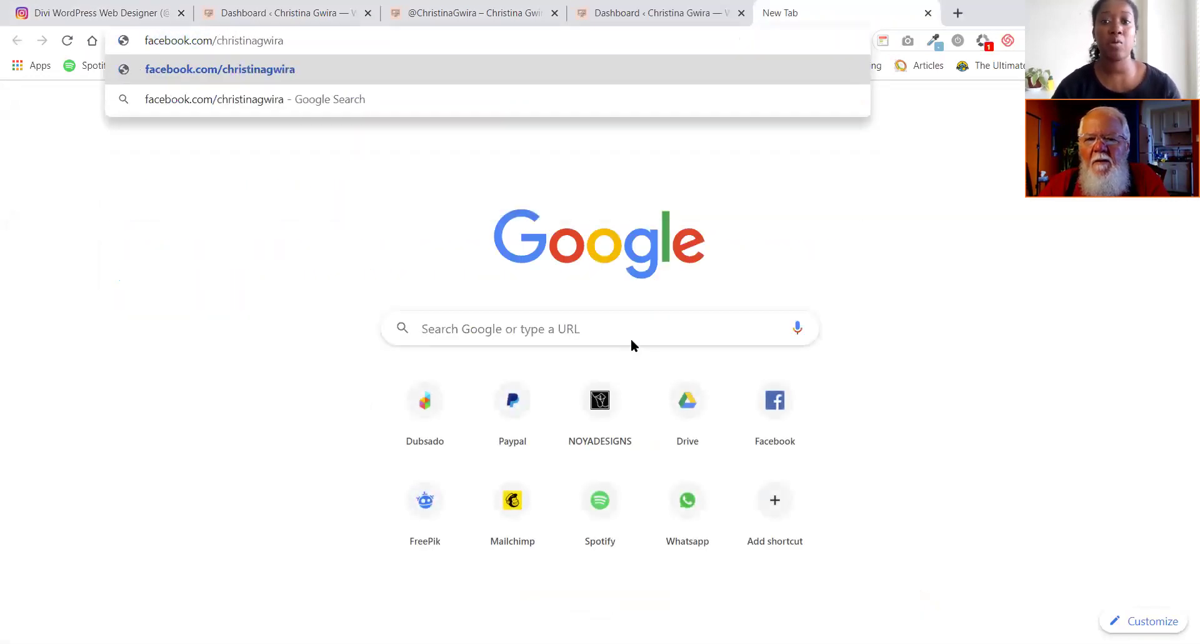
{"action": "key", "text": "Return"}
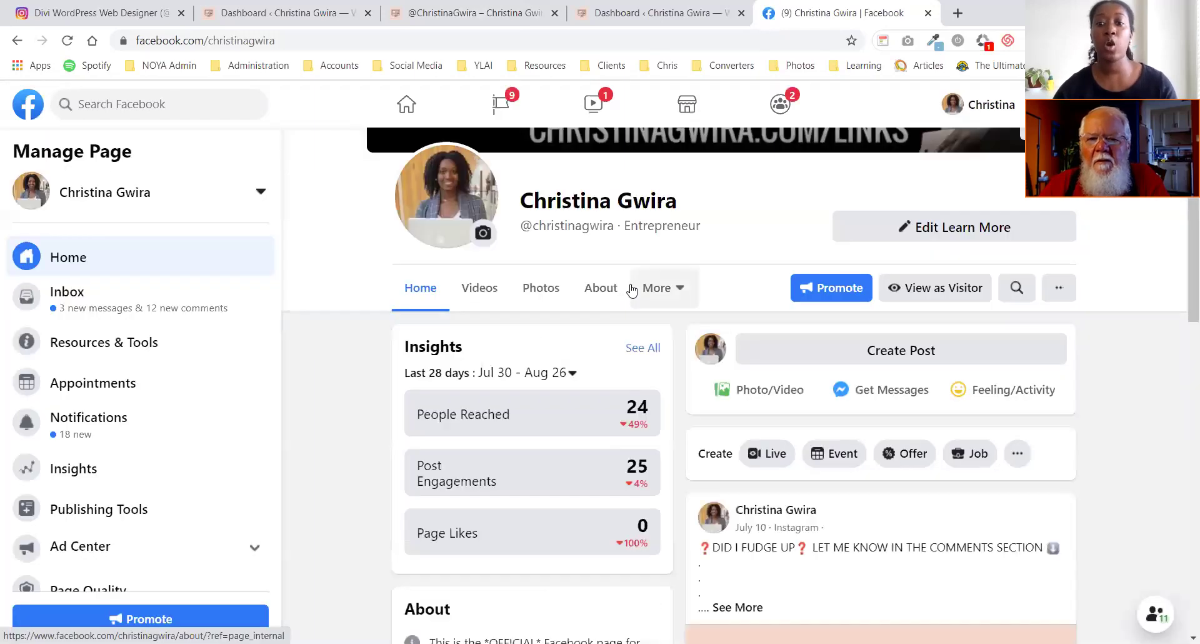
{"action": "scroll", "coordinate": [375, 403], "scroll_direction": "down", "scroll_amount": 5}
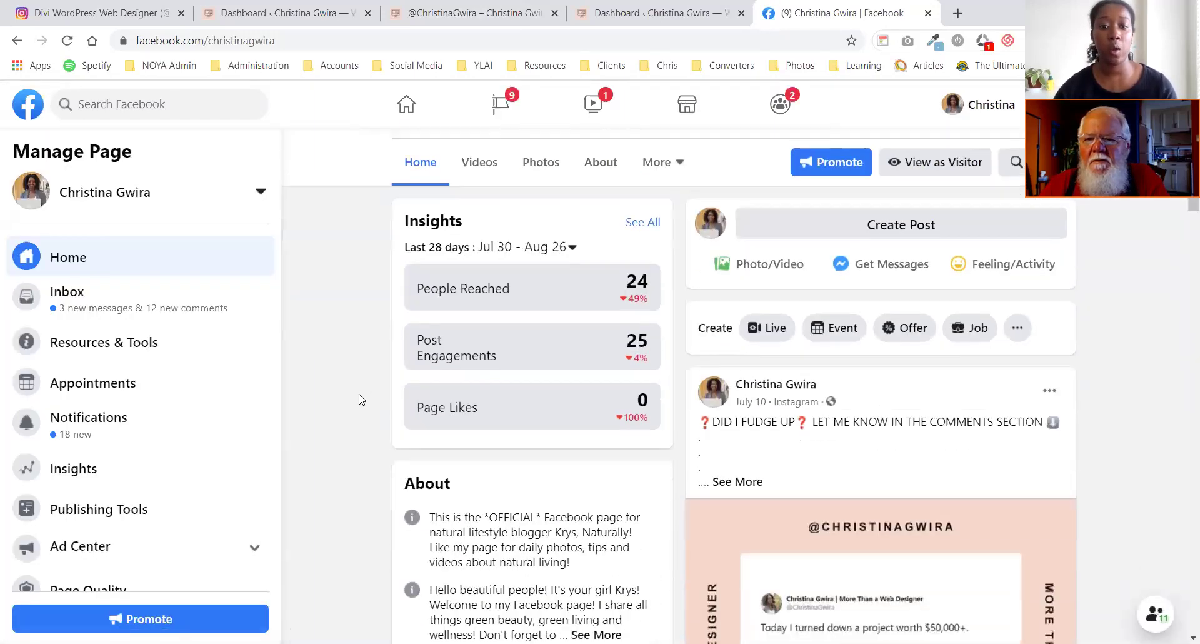
{"action": "scroll", "coordinate": [375, 369], "scroll_direction": "down", "scroll_amount": 2}
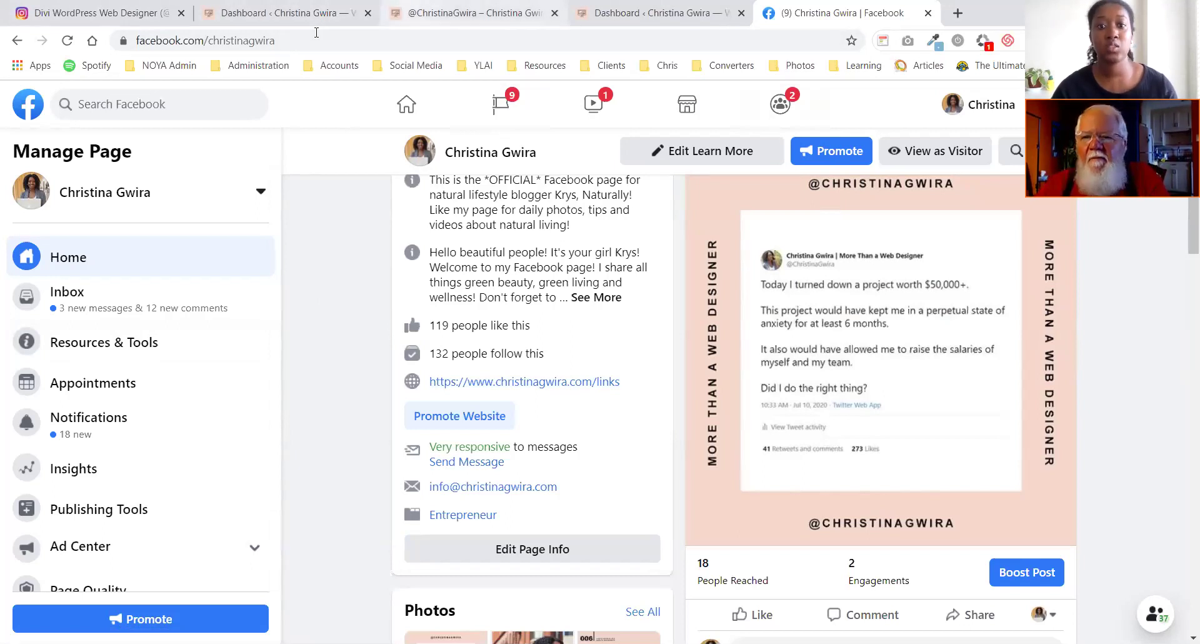
{"action": "key", "text": "ctrl+3"}
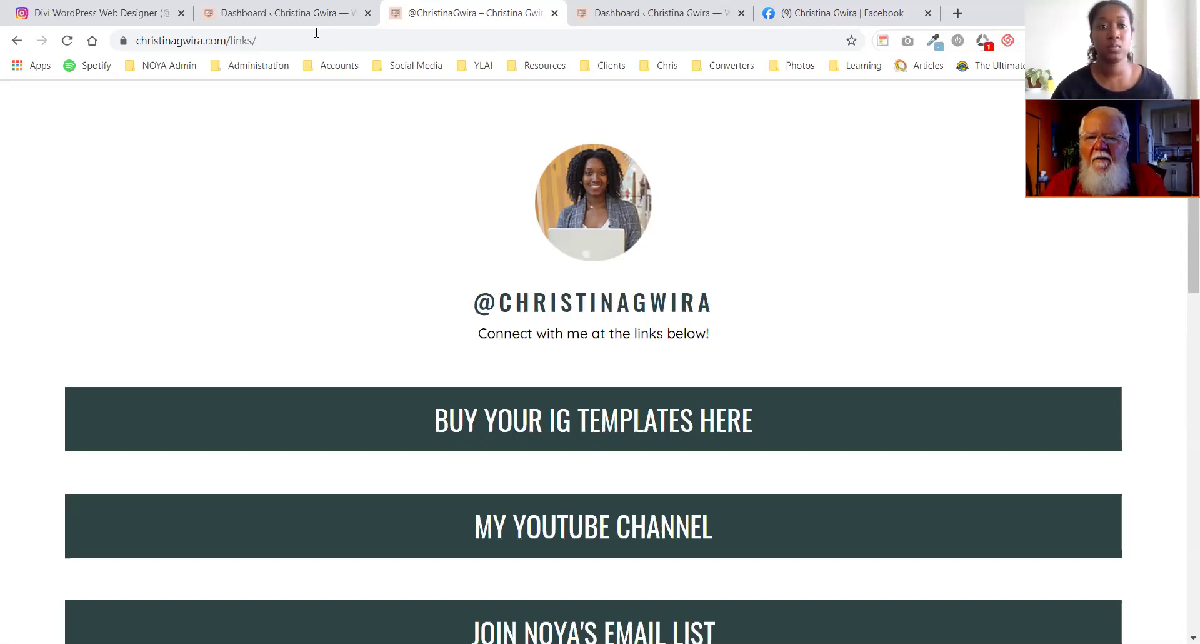
- Add a new page titled Links from the website's WordPress dashboard
{"action": "left_click", "coordinate": [252, 11]}
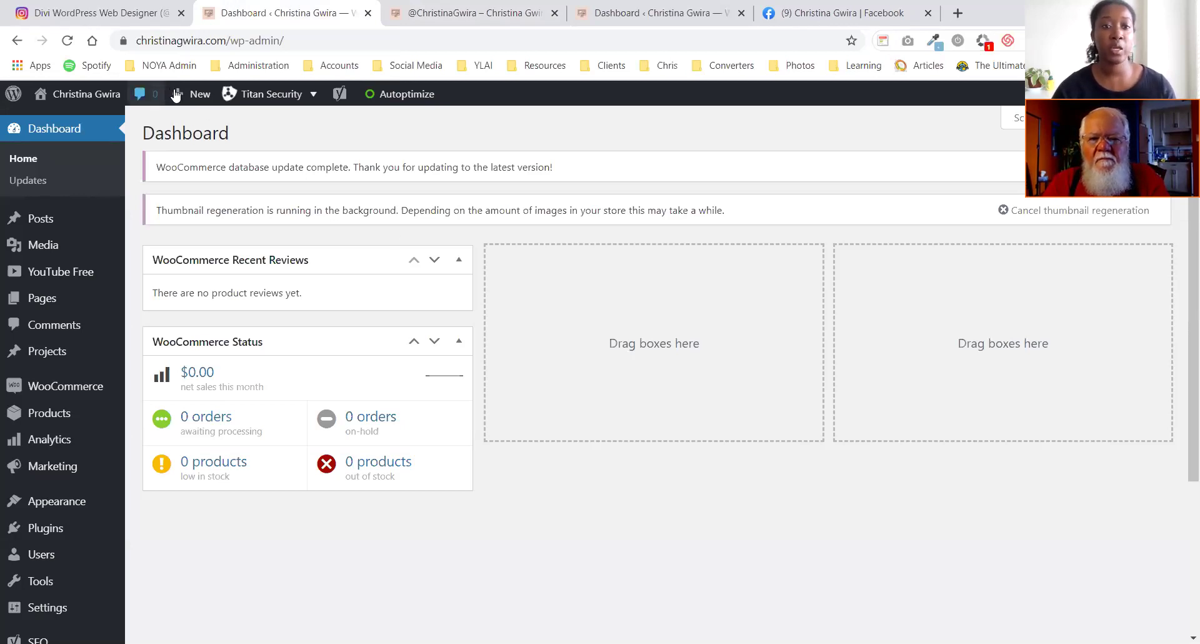
{"action": "mouse_move", "coordinate": [184, 109]}
{"action": "left_click", "coordinate": [185, 163]}
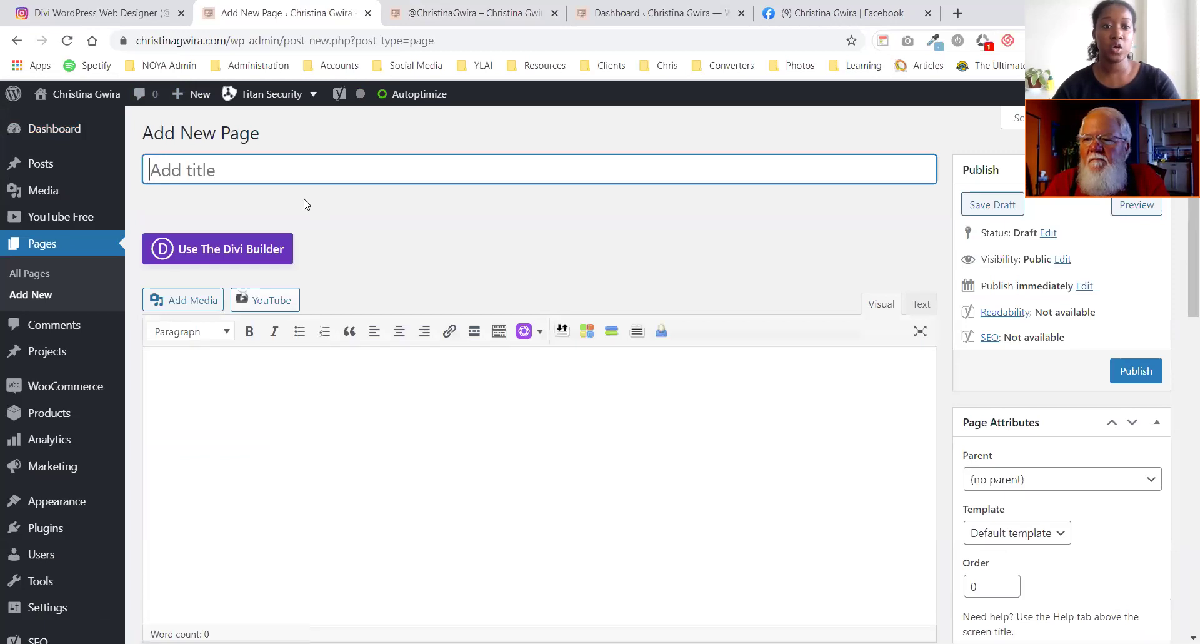
{"action": "type", "text": "Links"}
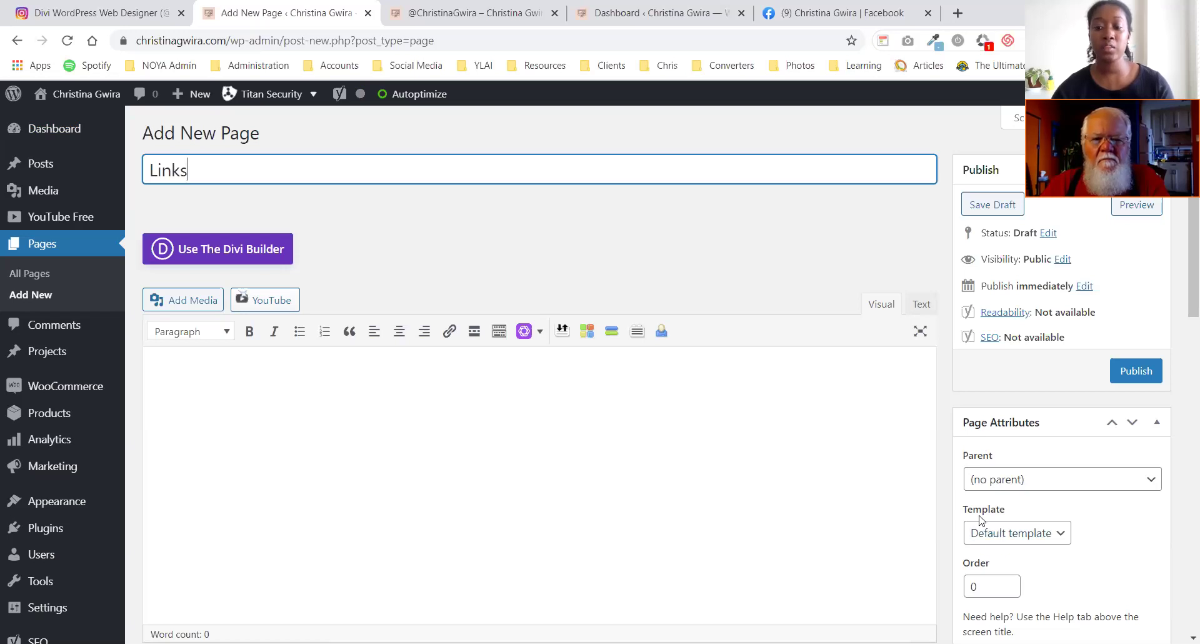
- Review the layout of the existing custom links page down to the LinkedIn button
{"action": "left_click", "coordinate": [460, 20]}
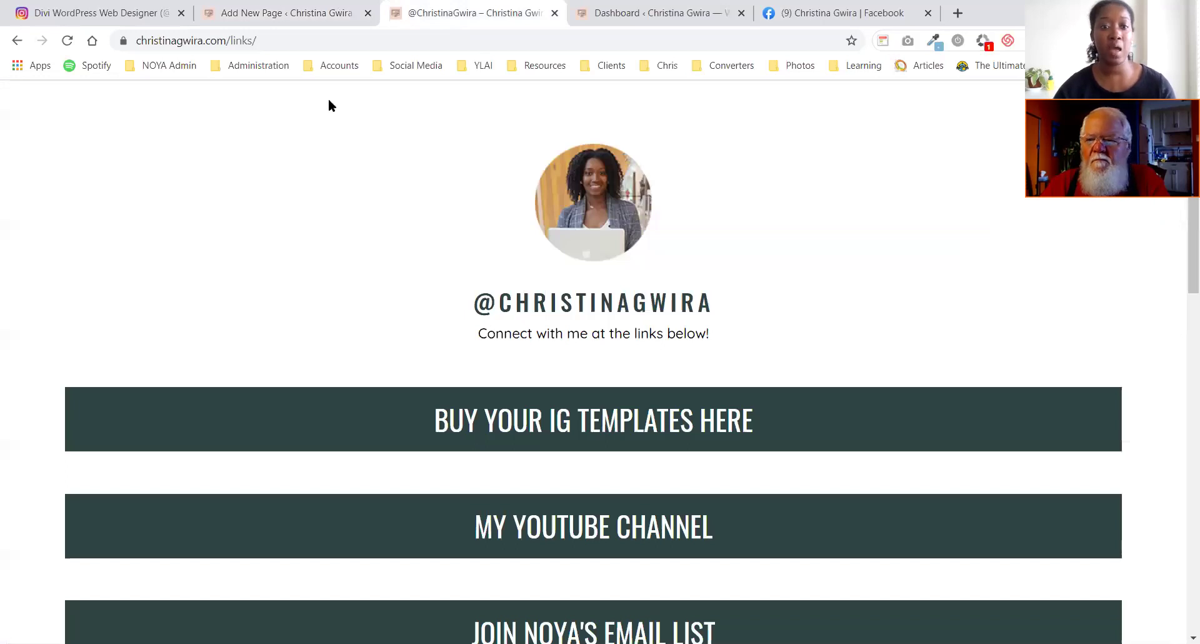
{"action": "scroll", "coordinate": [363, 238], "scroll_direction": "down", "scroll_amount": 15}
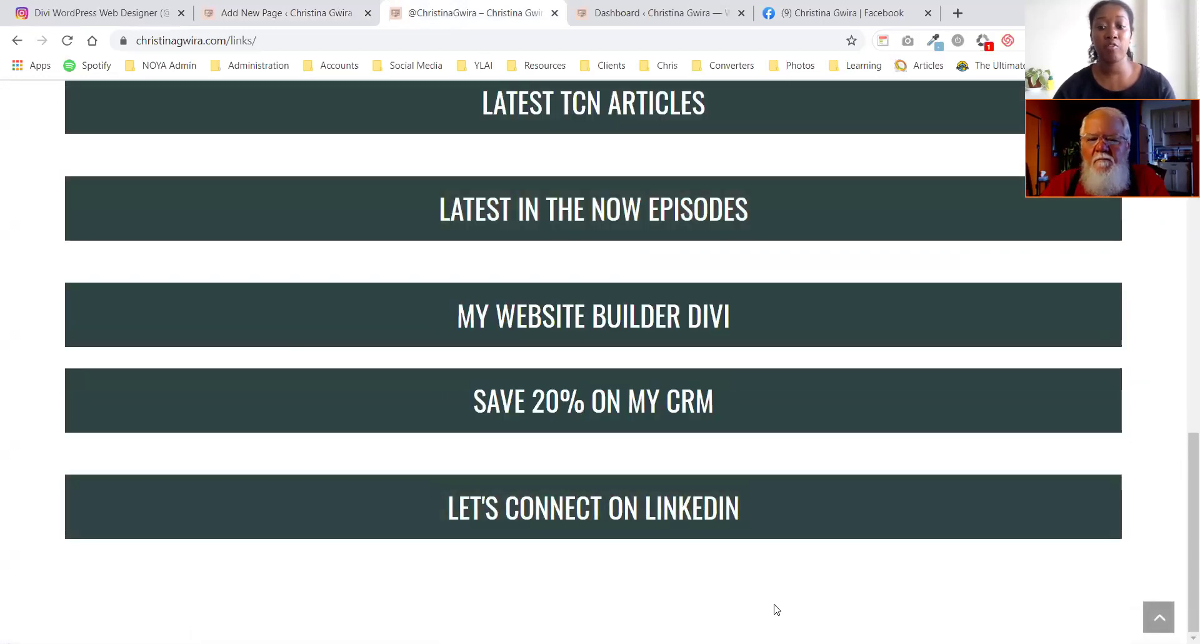
{"action": "scroll", "coordinate": [699, 541], "scroll_direction": "up", "scroll_amount": 15}
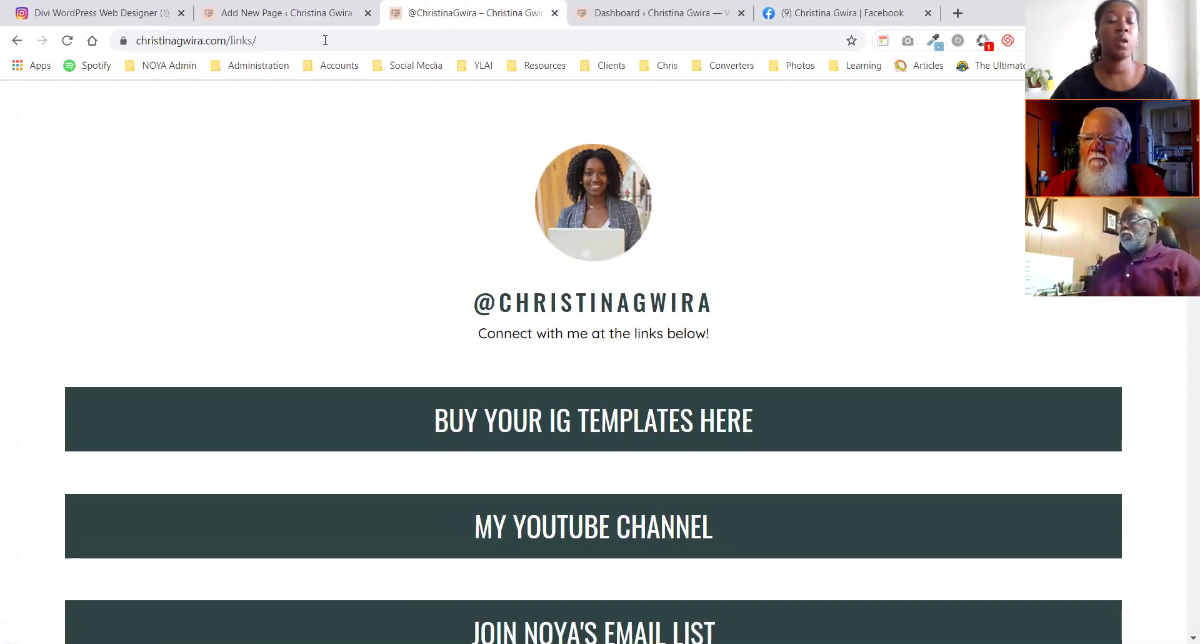
- Assign the Blank Page template to the new Links page and publish it
{"action": "left_click", "coordinate": [246, 13]}
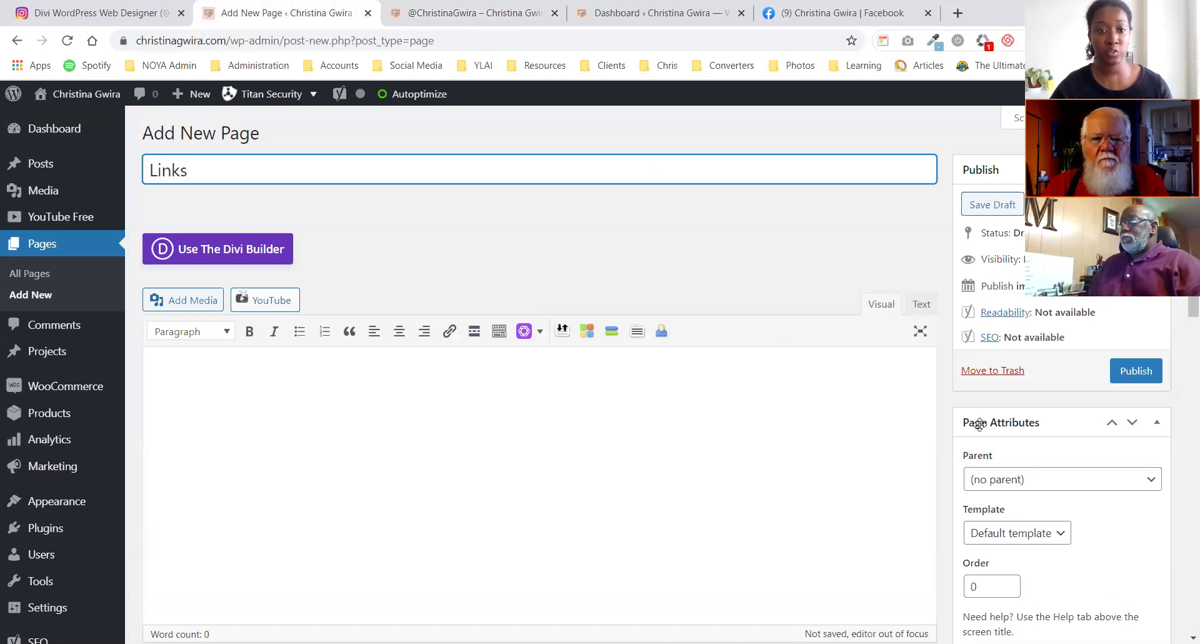
{"action": "left_click", "coordinate": [1004, 532]}
{"action": "left_click", "coordinate": [1001, 567]}
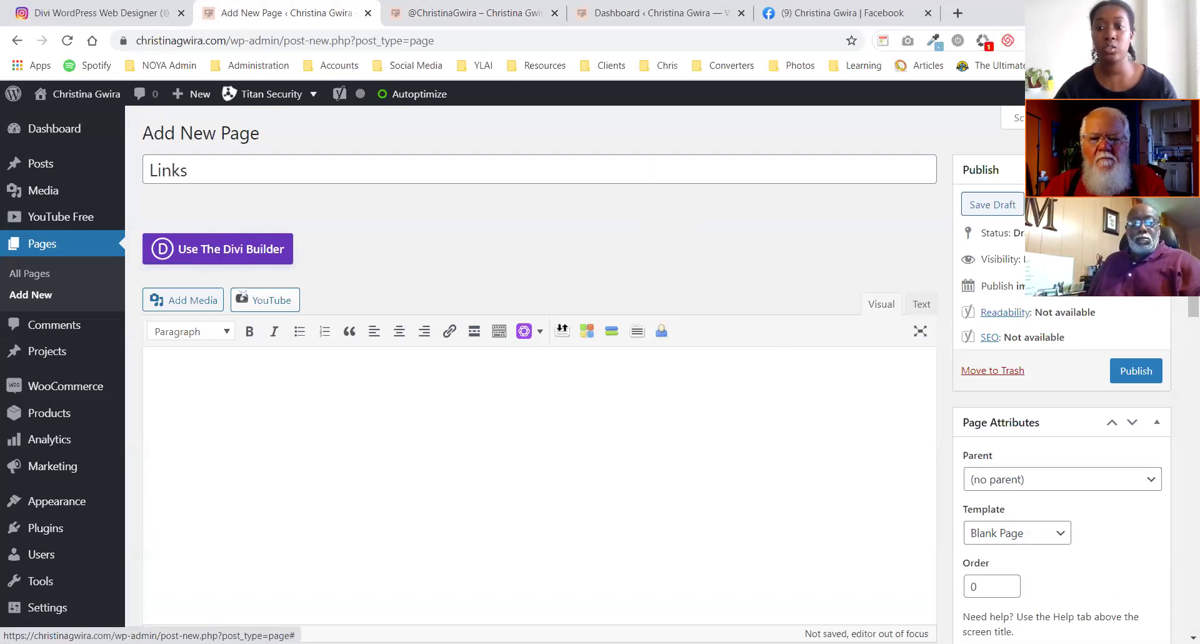
{"action": "left_click", "coordinate": [1136, 371]}
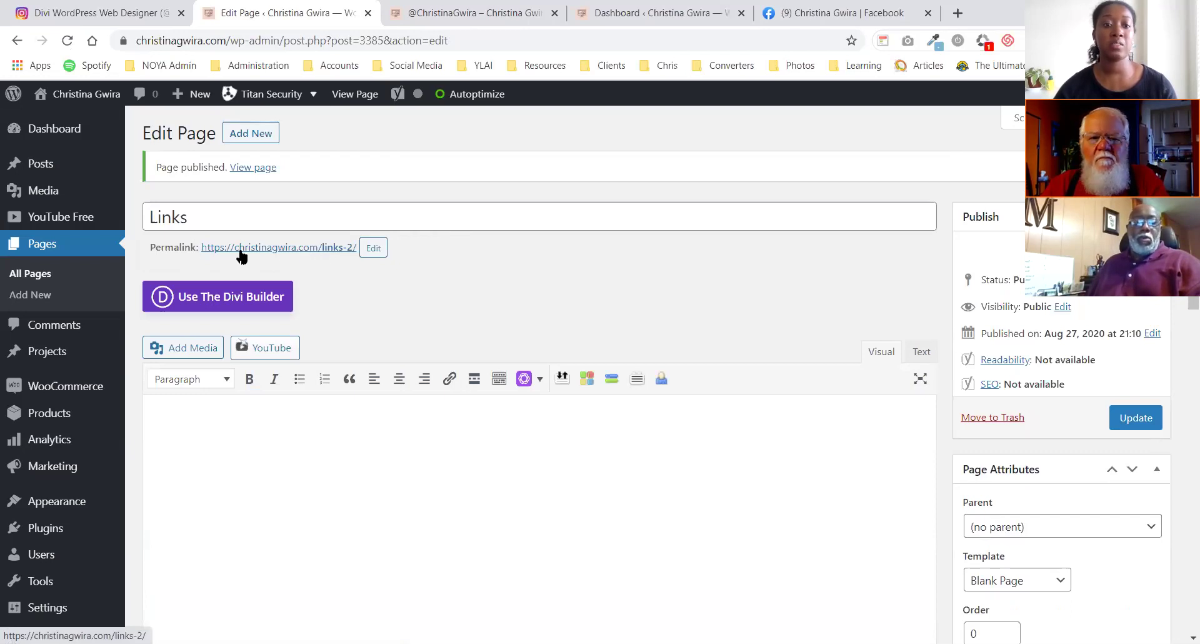
- Change the permalink slug of the new Links page to social
{"action": "left_click", "coordinate": [122, 6]}
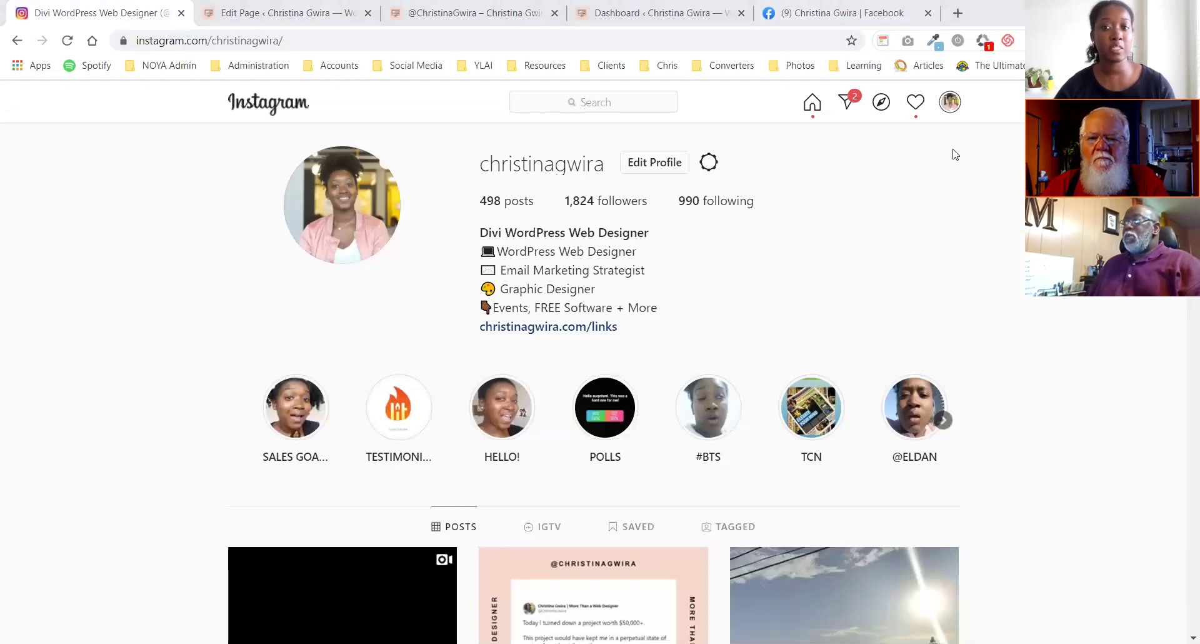
{"action": "key", "text": "ctrl+shift+Tab"}
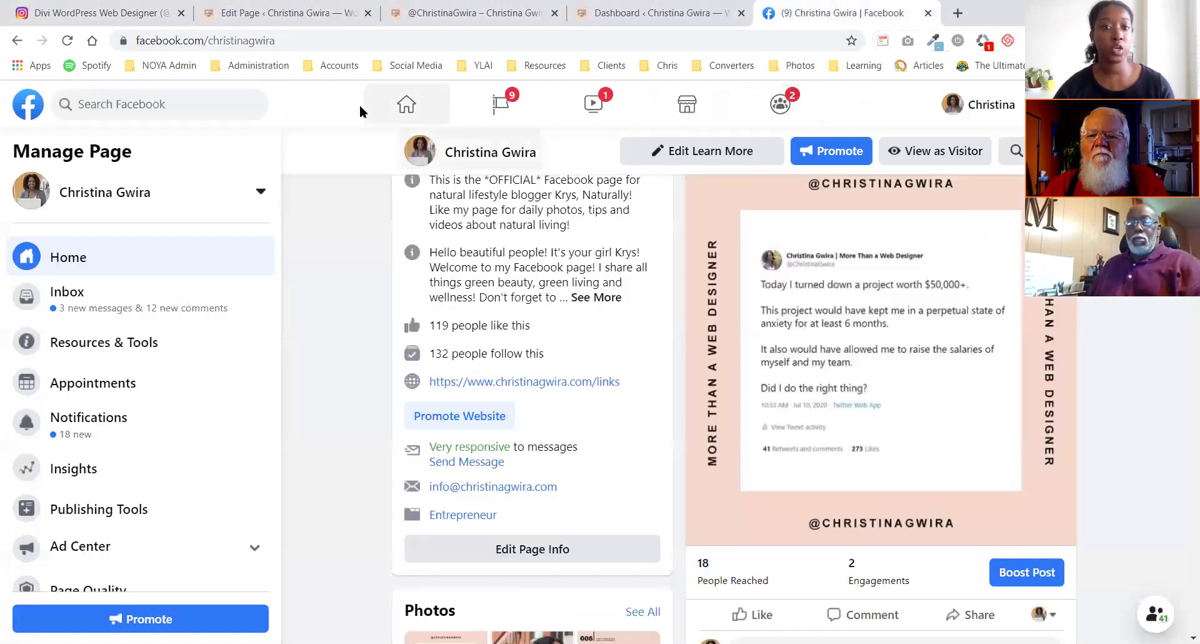
{"action": "left_click", "coordinate": [275, 8]}
{"action": "left_click", "coordinate": [374, 247]}
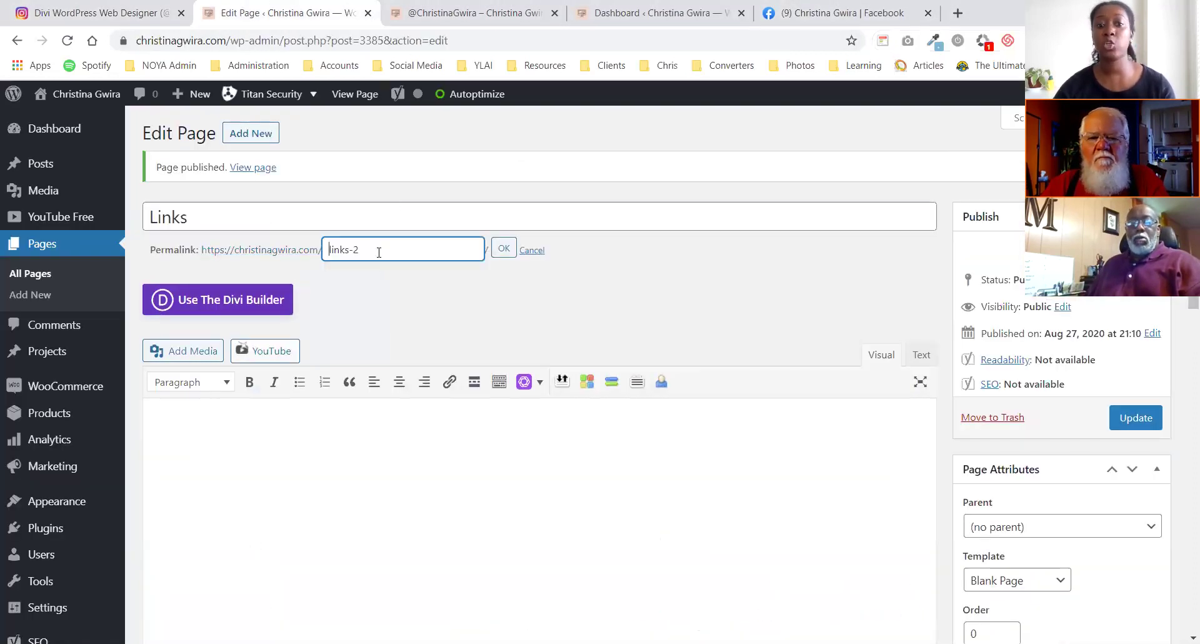
{"action": "left_click_drag", "start_coordinate": [380, 249], "coordinate": [302, 245]}
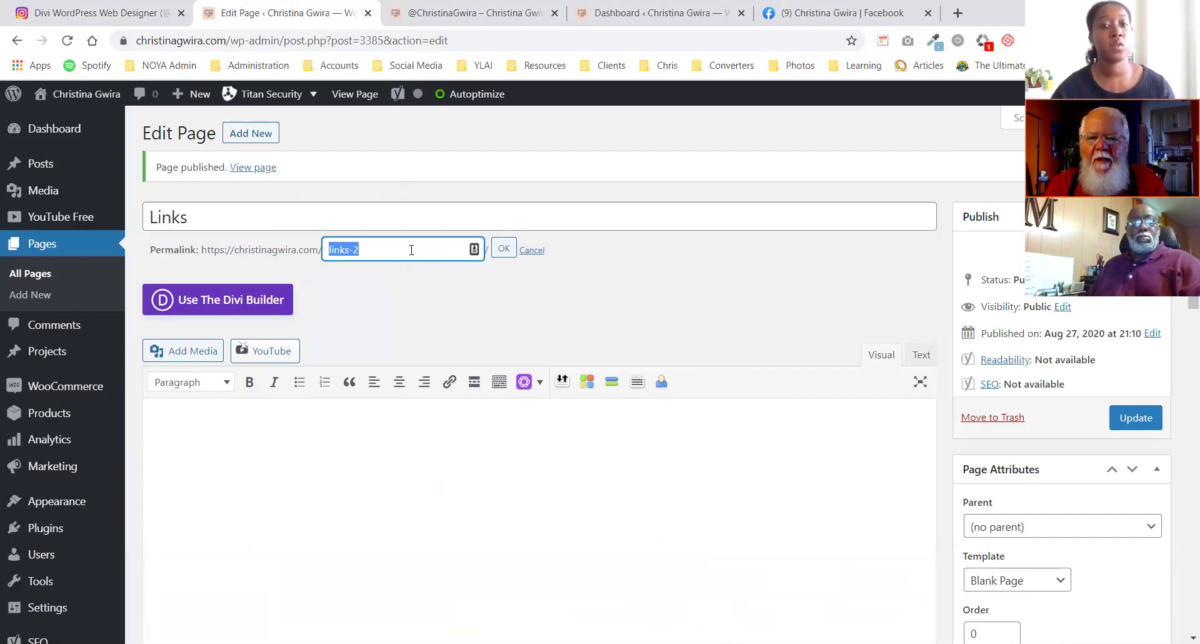
{"action": "type", "text": "social"}
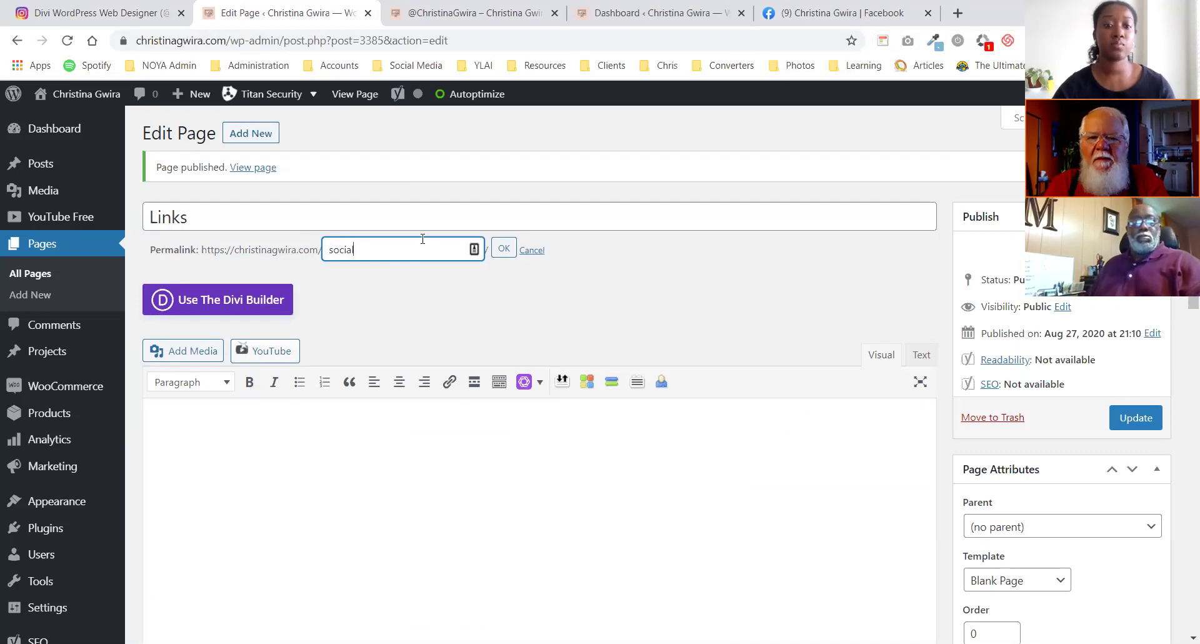
{"action": "left_click", "coordinate": [502, 248]}
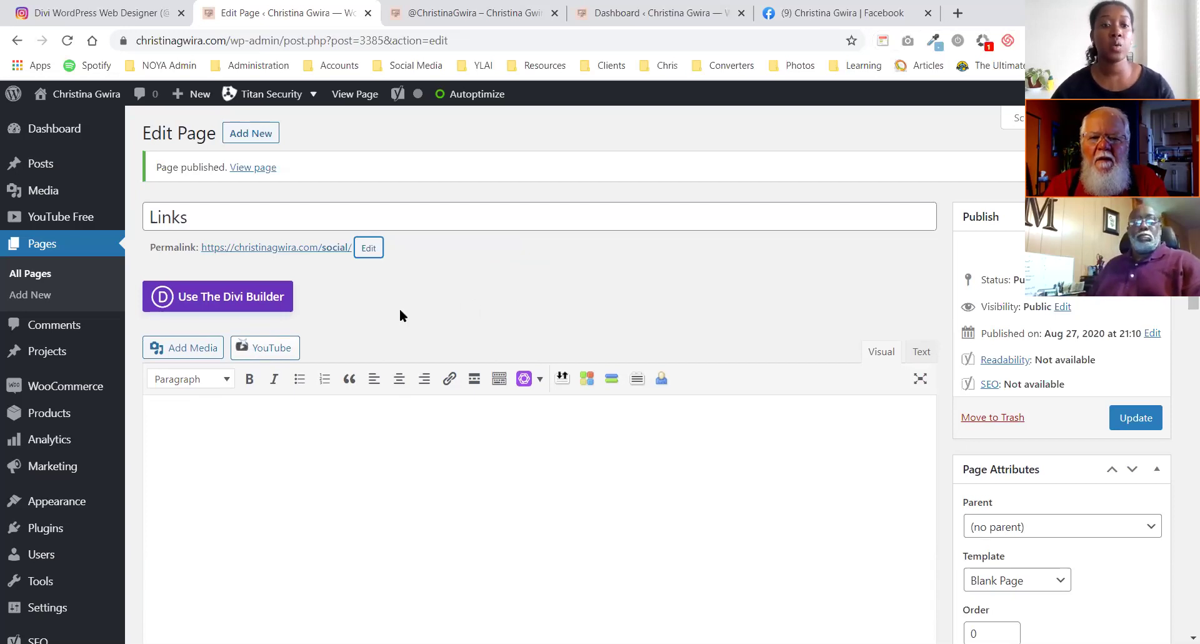
- Start building the Links page from scratch with the Divi Builder and dismiss the row layout chooser
{"action": "left_click", "coordinate": [217, 300]}
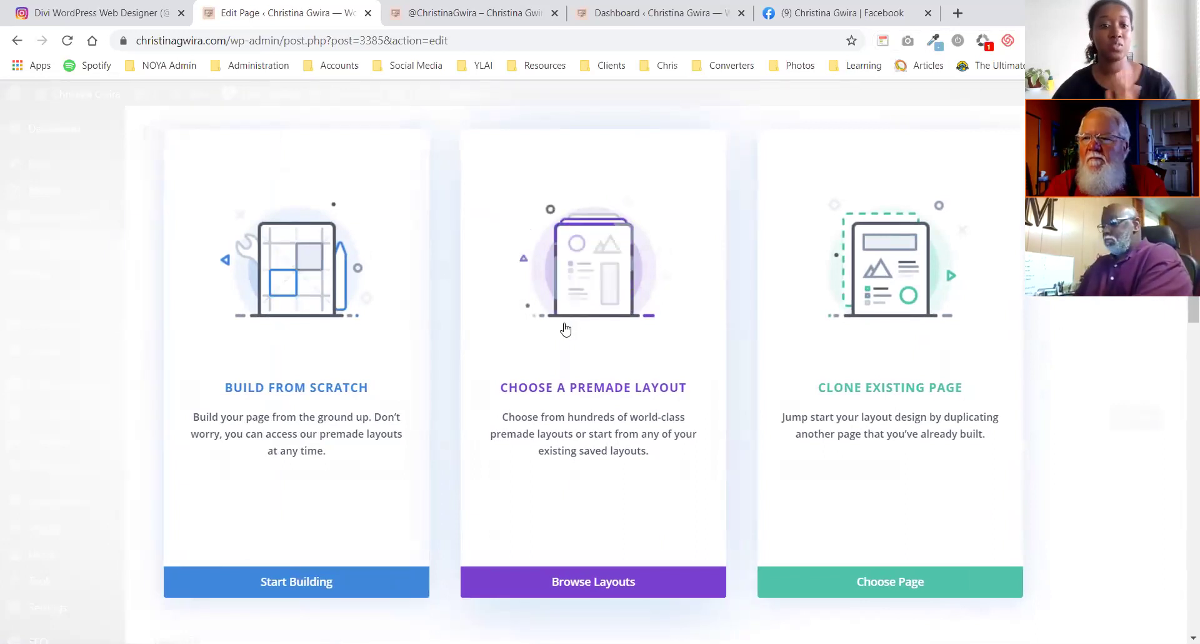
{"action": "left_click", "coordinate": [290, 584]}
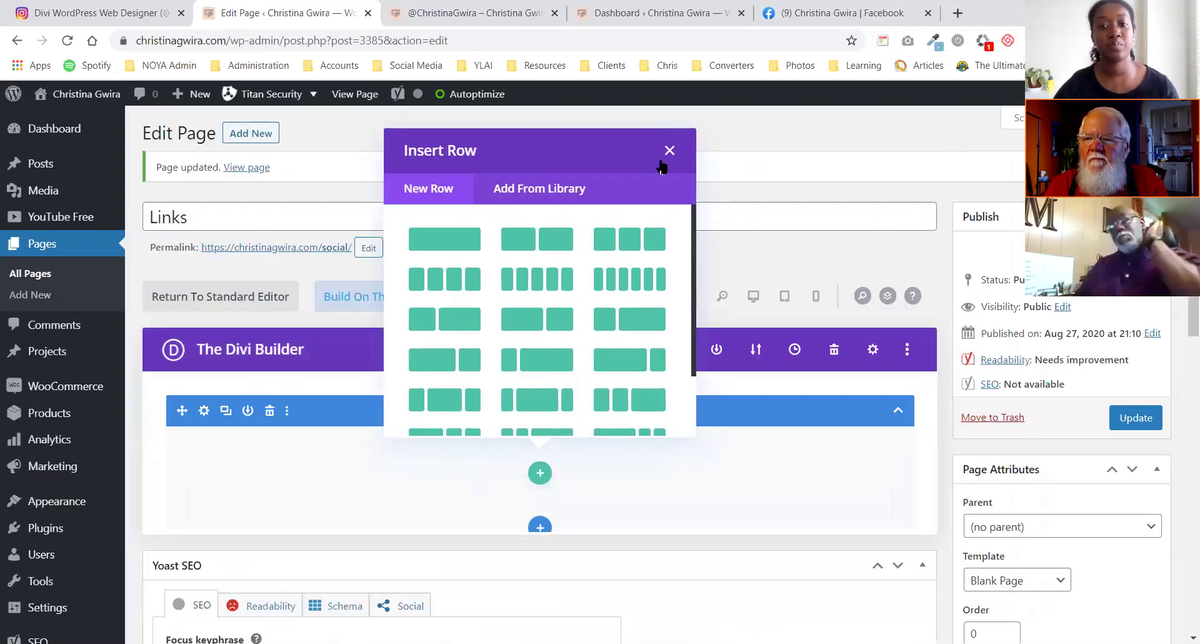
{"action": "left_click", "coordinate": [668, 151]}
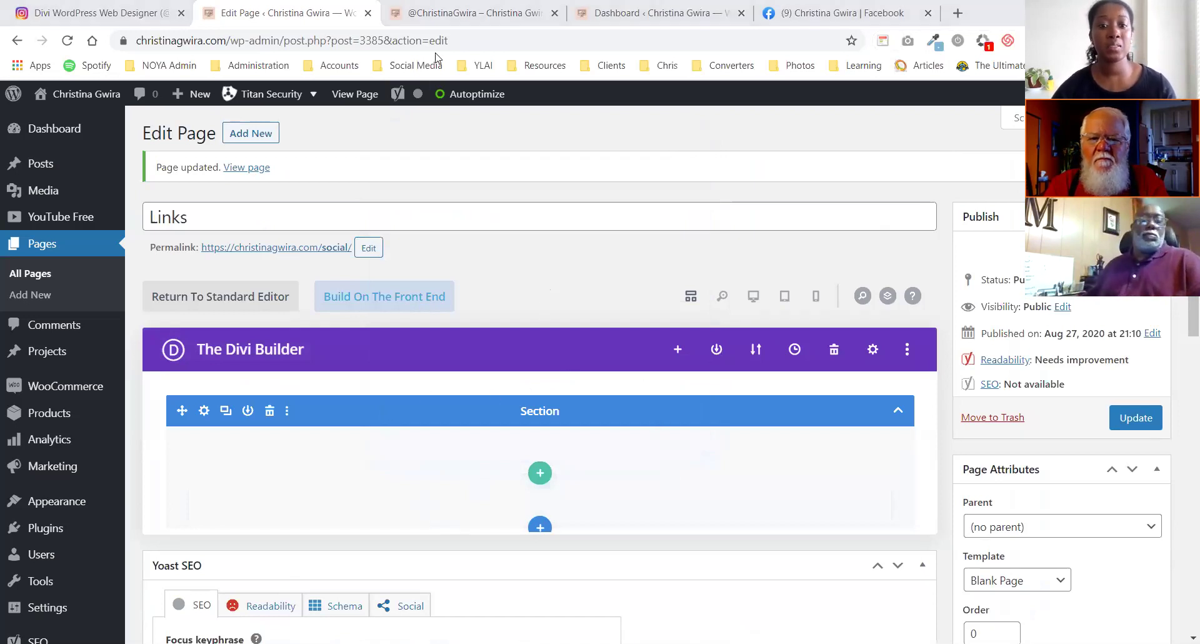
- Examine the handle heading and the line "Connect with me at the links below!" on the existing links page
{"action": "key", "text": "ctrl+Tab"}
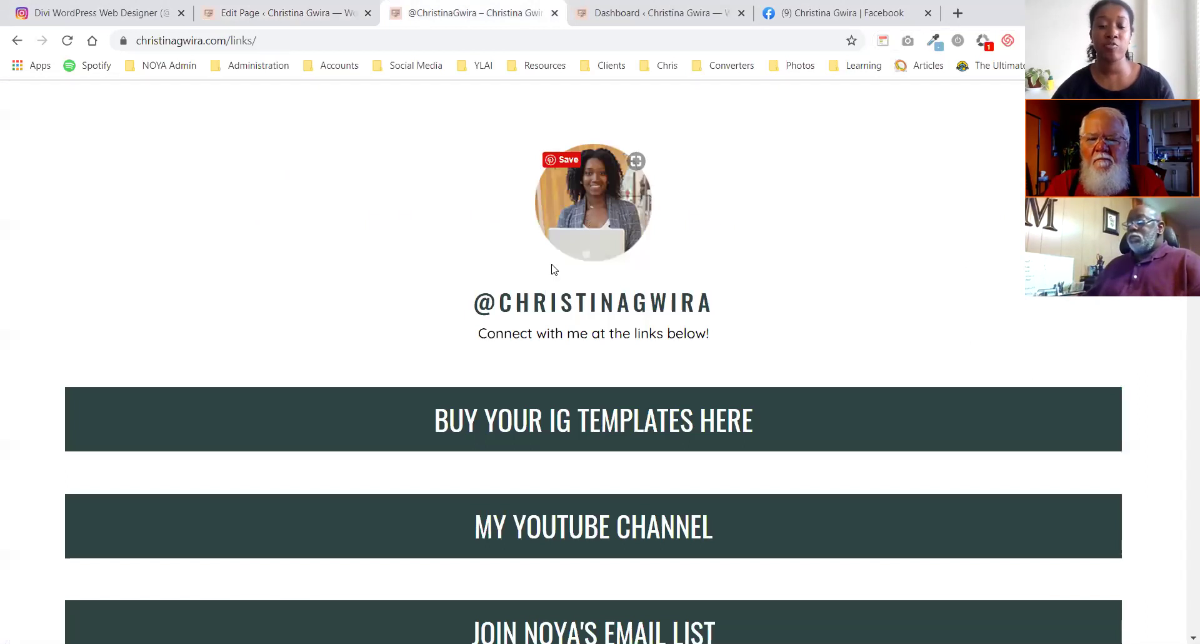
{"action": "left_click_drag", "start_coordinate": [475, 304], "coordinate": [731, 316]}
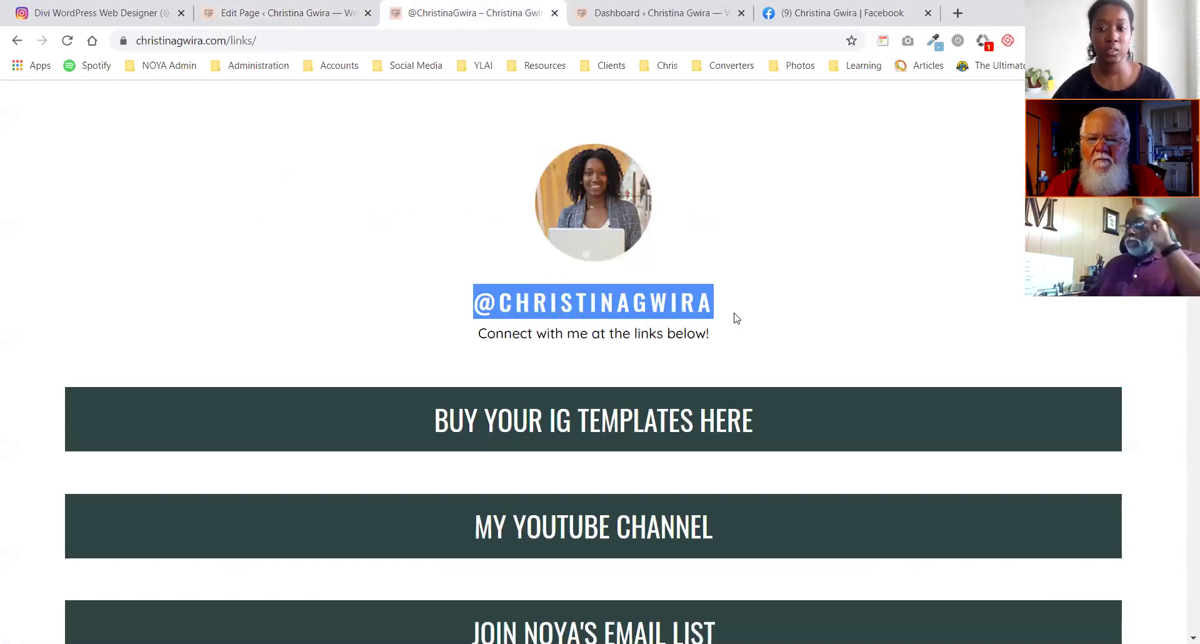
{"action": "left_click_drag", "start_coordinate": [477, 337], "coordinate": [739, 346]}
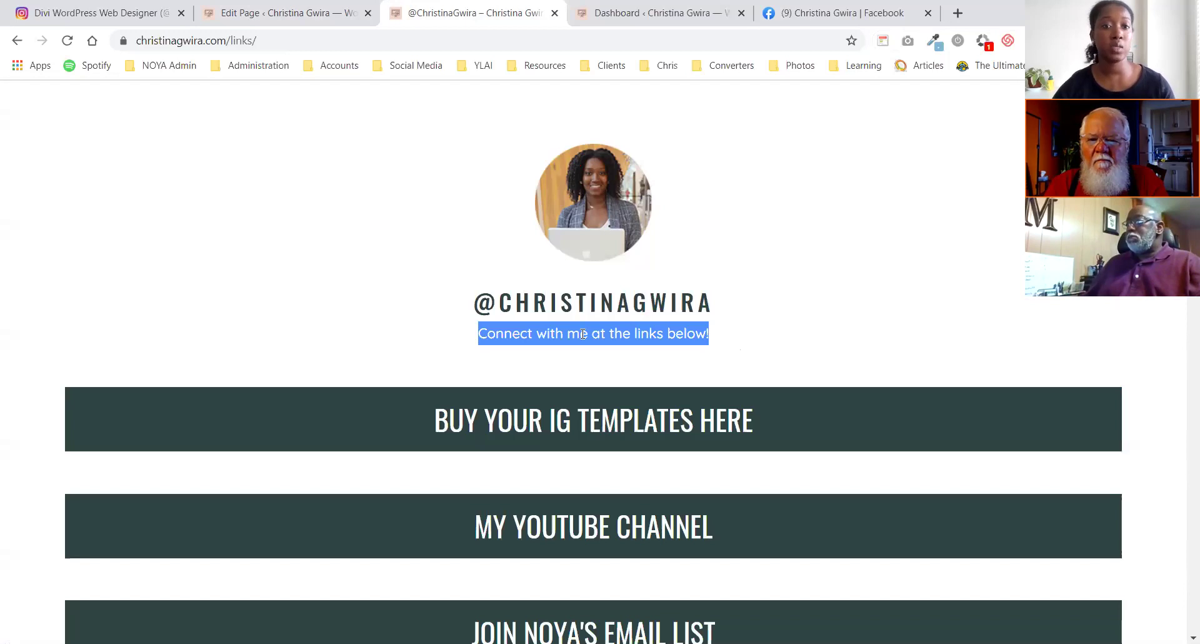
- Insert a single-column row into the empty section of the new Links page
{"action": "left_click", "coordinate": [275, 22]}
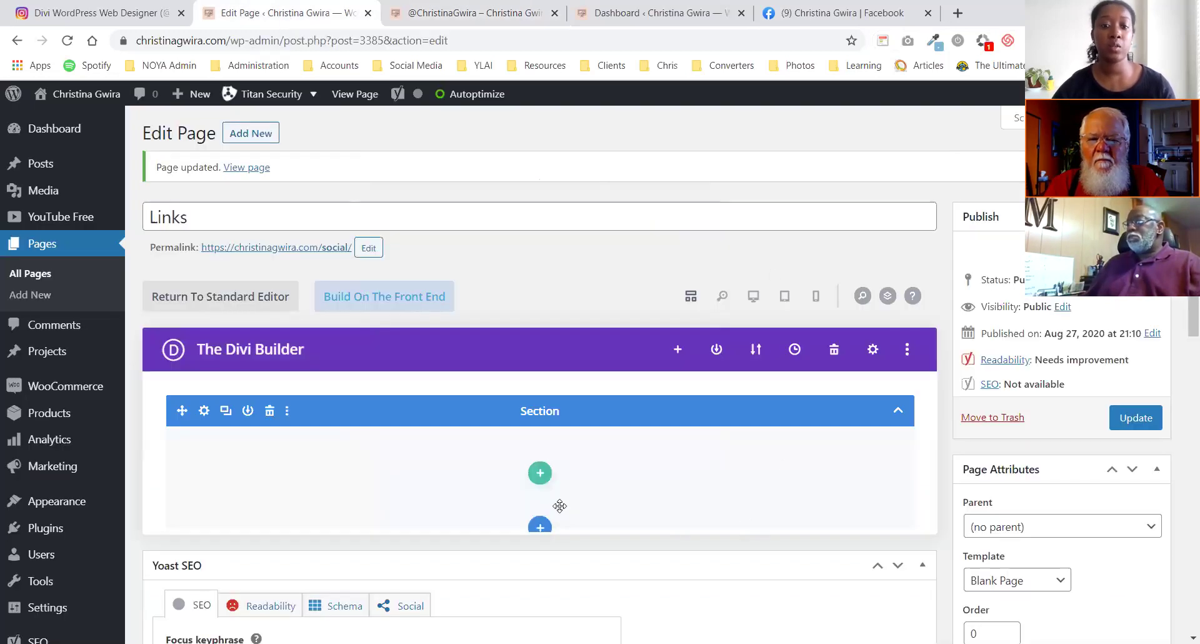
{"action": "left_click", "coordinate": [541, 475]}
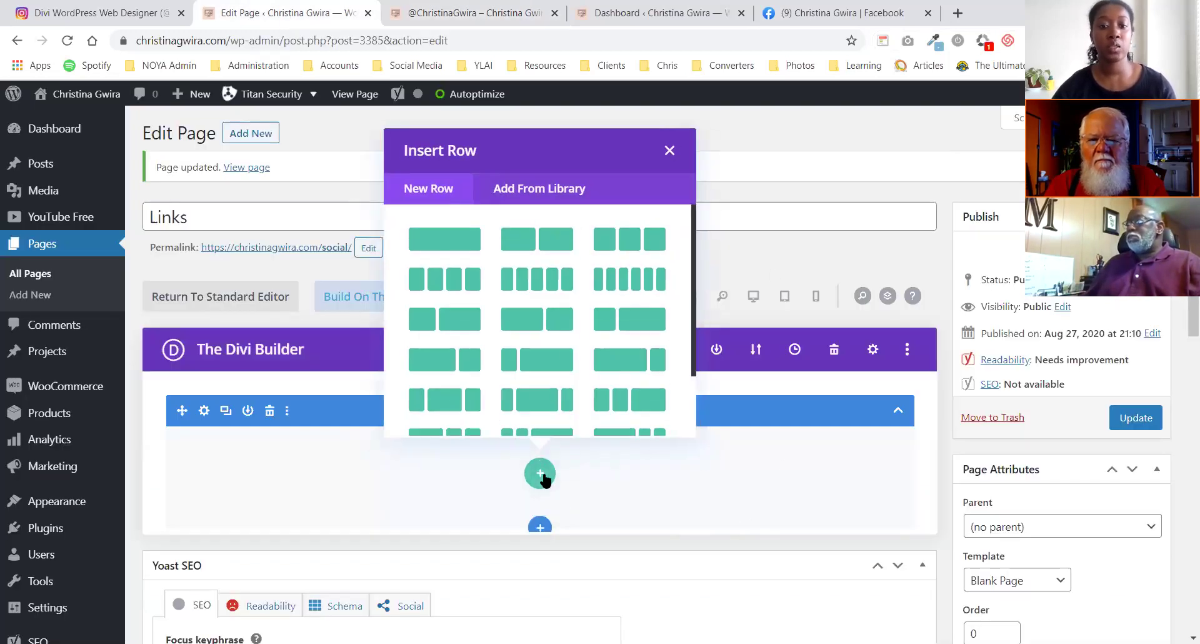
{"action": "left_click", "coordinate": [437, 249]}
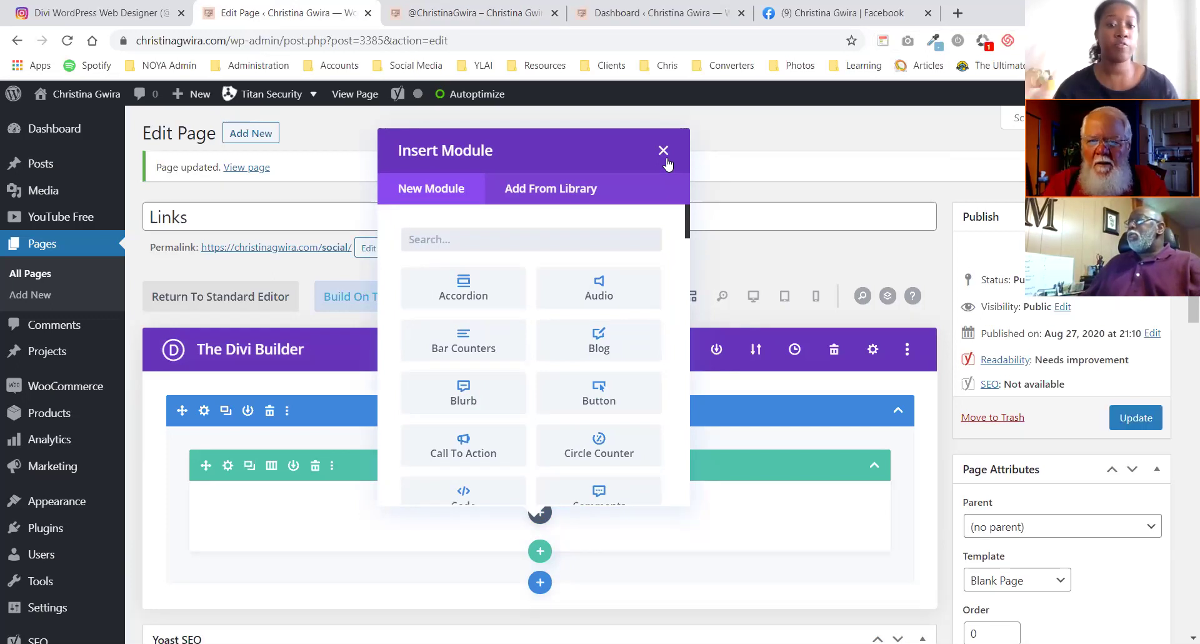
- Add an Image module to the new row and dock its settings window beside the page editor
{"action": "type", "text": "image"}
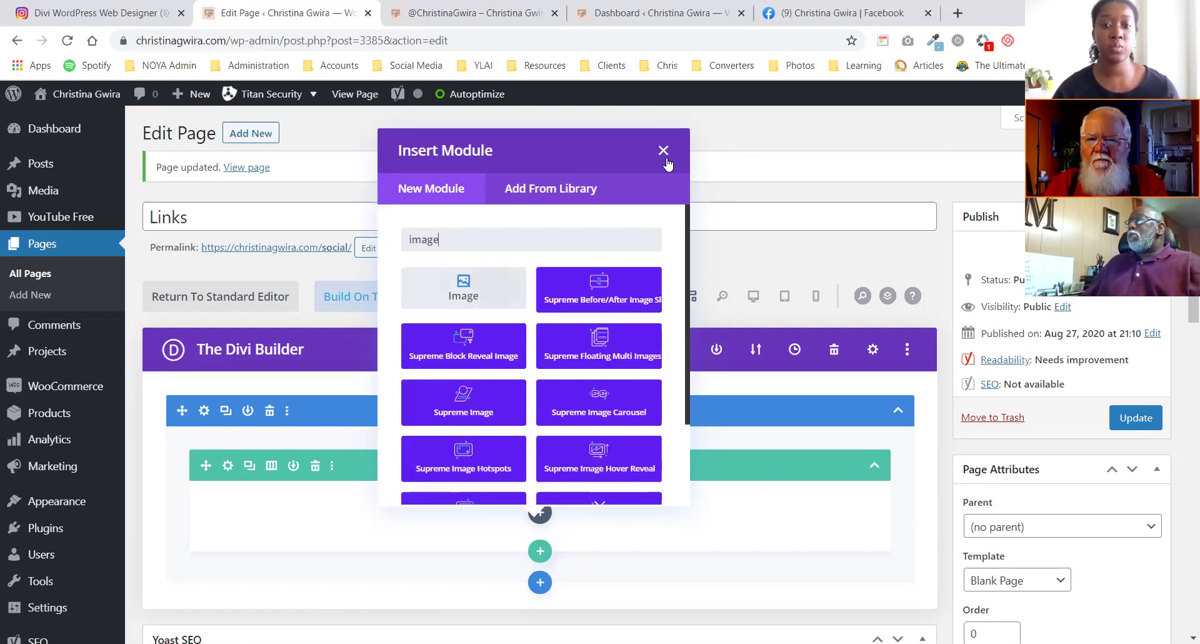
{"action": "left_click", "coordinate": [469, 295]}
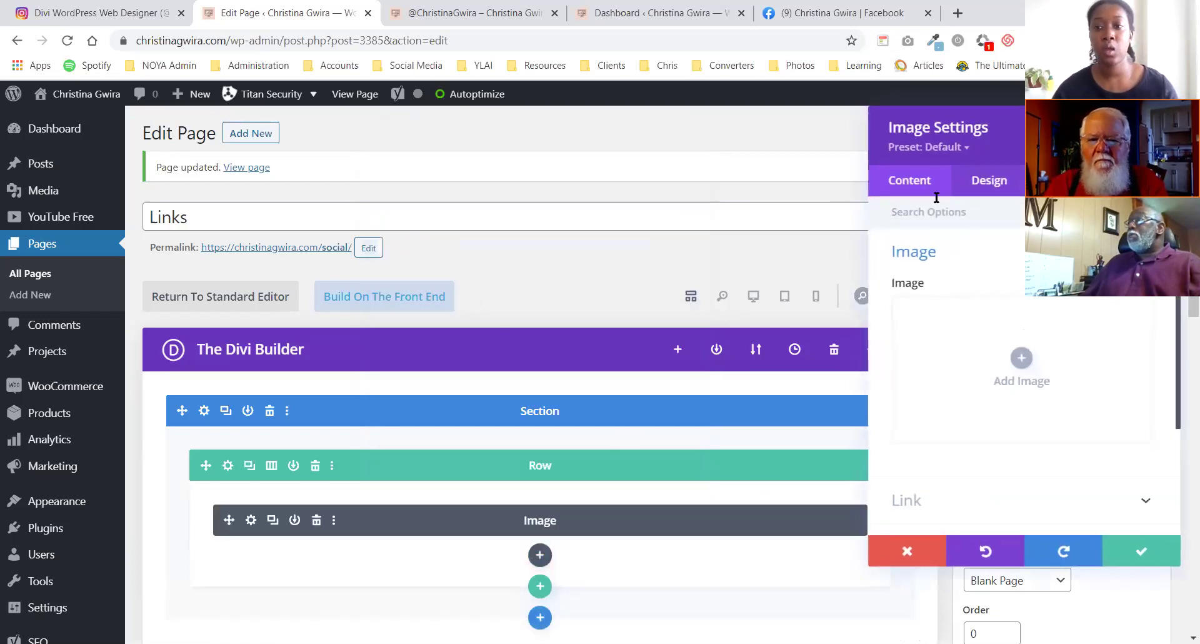
{"action": "left_click_drag", "start_coordinate": [937, 131], "coordinate": [339, 137]}
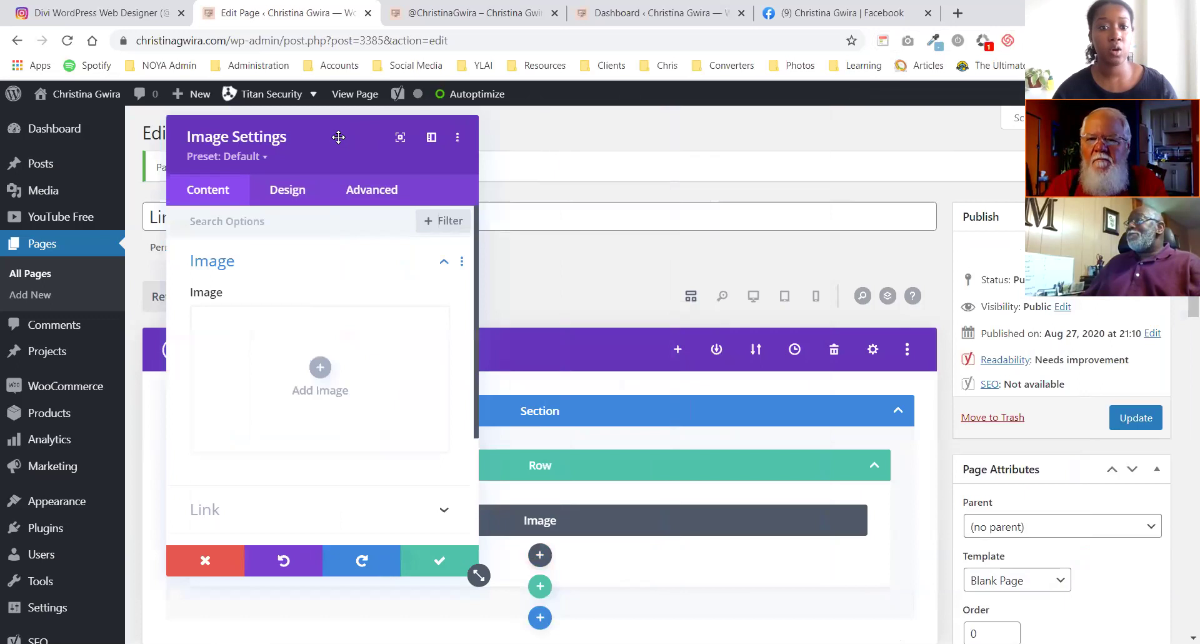
{"action": "left_click", "coordinate": [430, 139]}
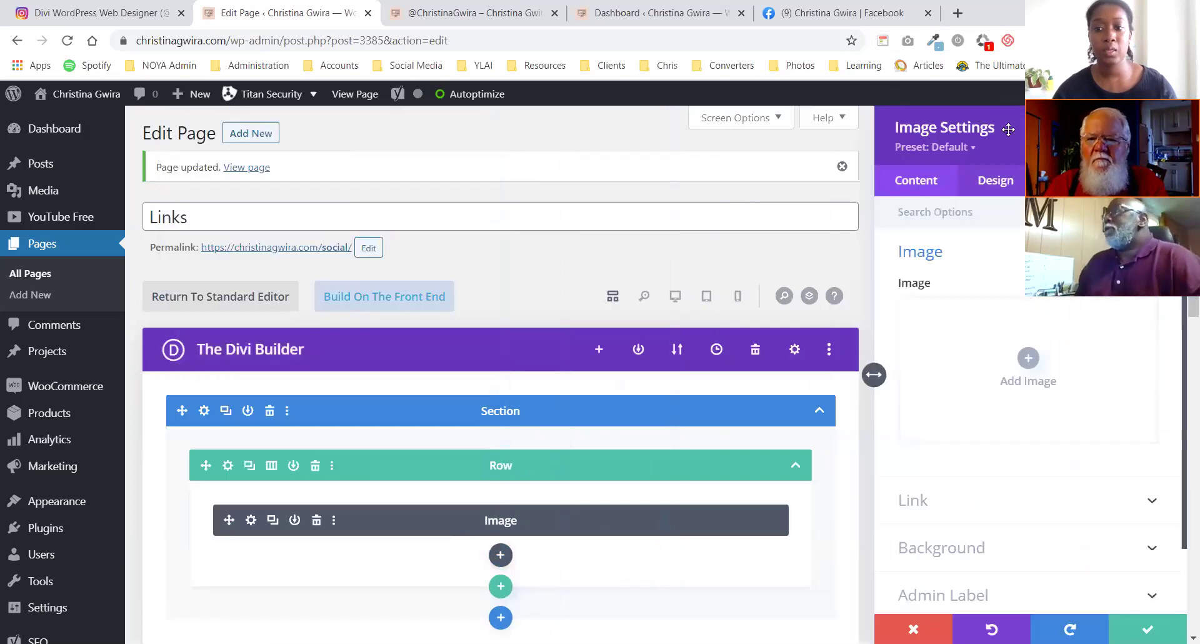
- Use the circular headshot from the media library as the Image module's picture
{"action": "left_click", "coordinate": [1028, 359]}
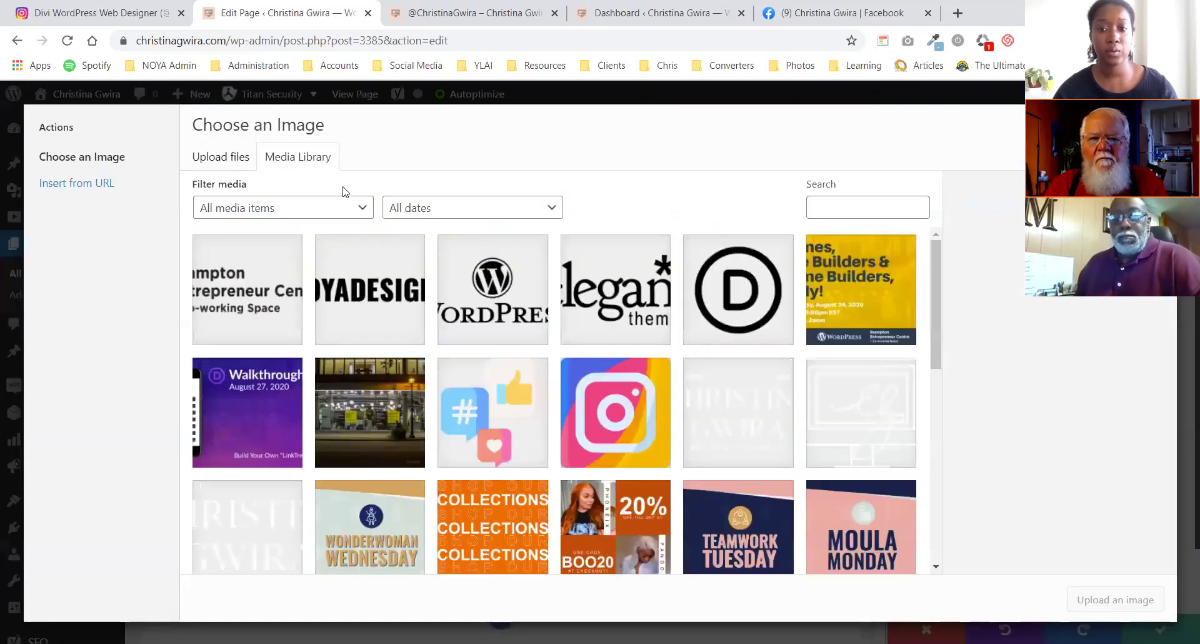
{"action": "scroll", "coordinate": [648, 370], "scroll_direction": "down", "scroll_amount": 4}
{"action": "scroll", "coordinate": [648, 370], "scroll_direction": "down", "scroll_amount": 15}
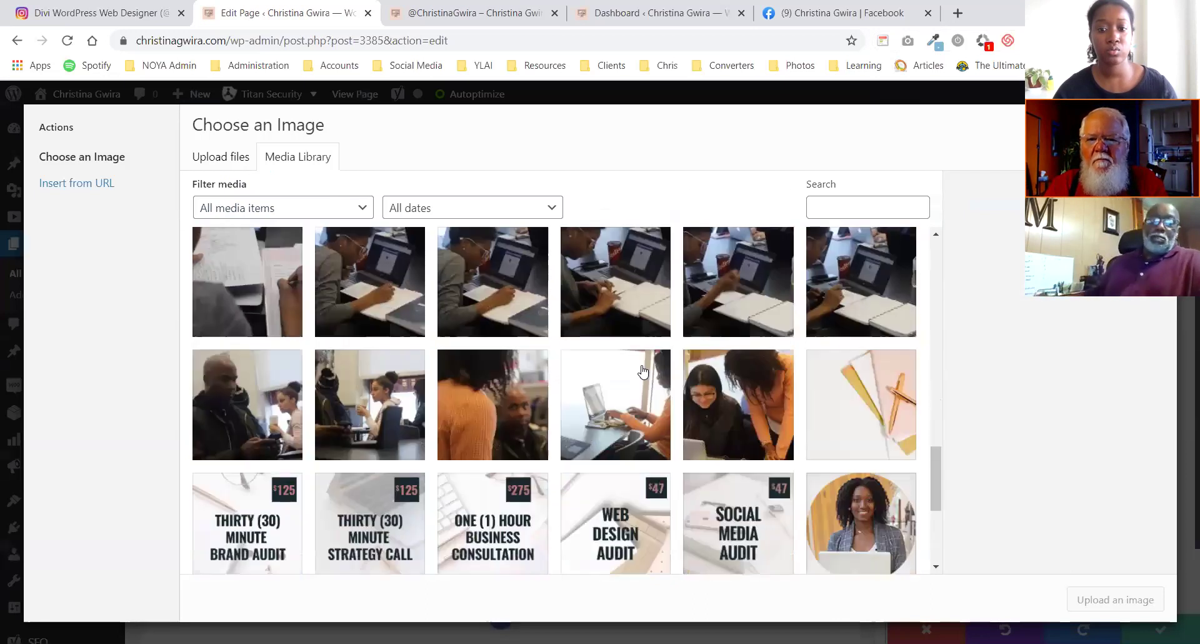
{"action": "left_click", "coordinate": [259, 383]}
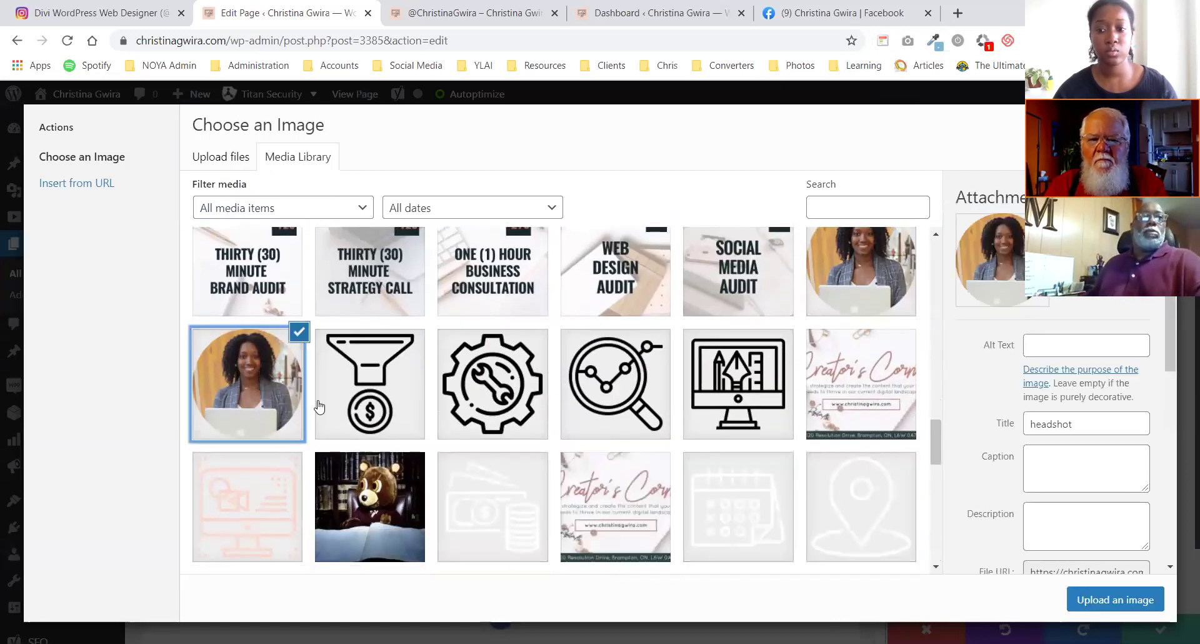
{"action": "left_click", "coordinate": [1123, 605]}
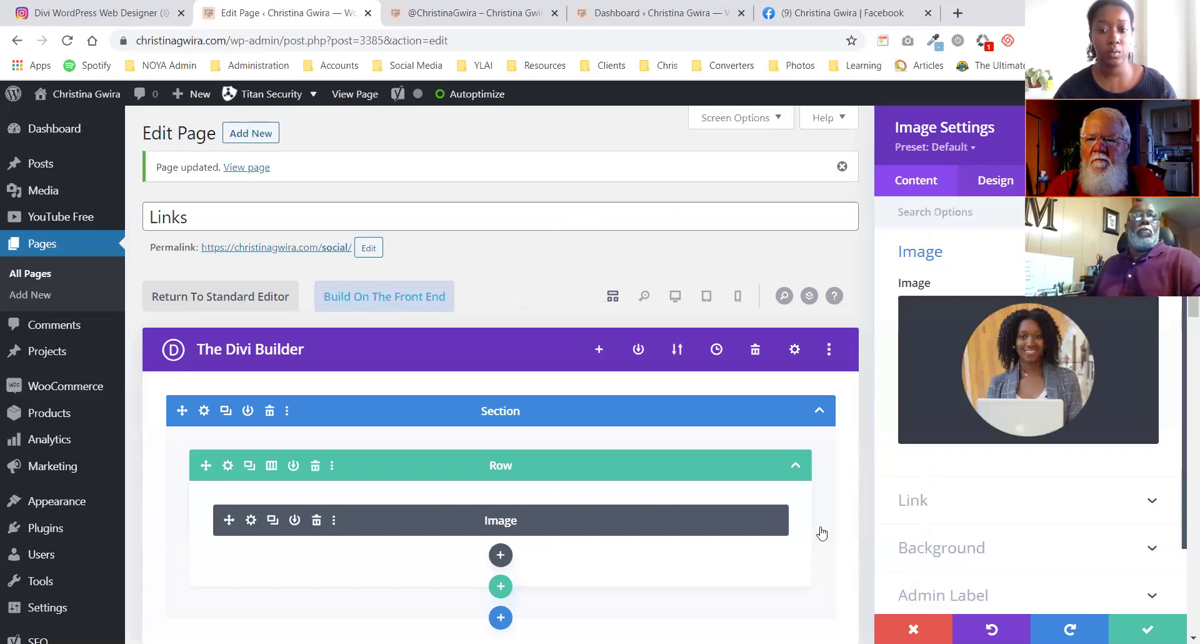
- Save the image settings and add a standard Text module below the Image module
{"action": "scroll", "coordinate": [426, 469], "scroll_direction": "down", "scroll_amount": 3}
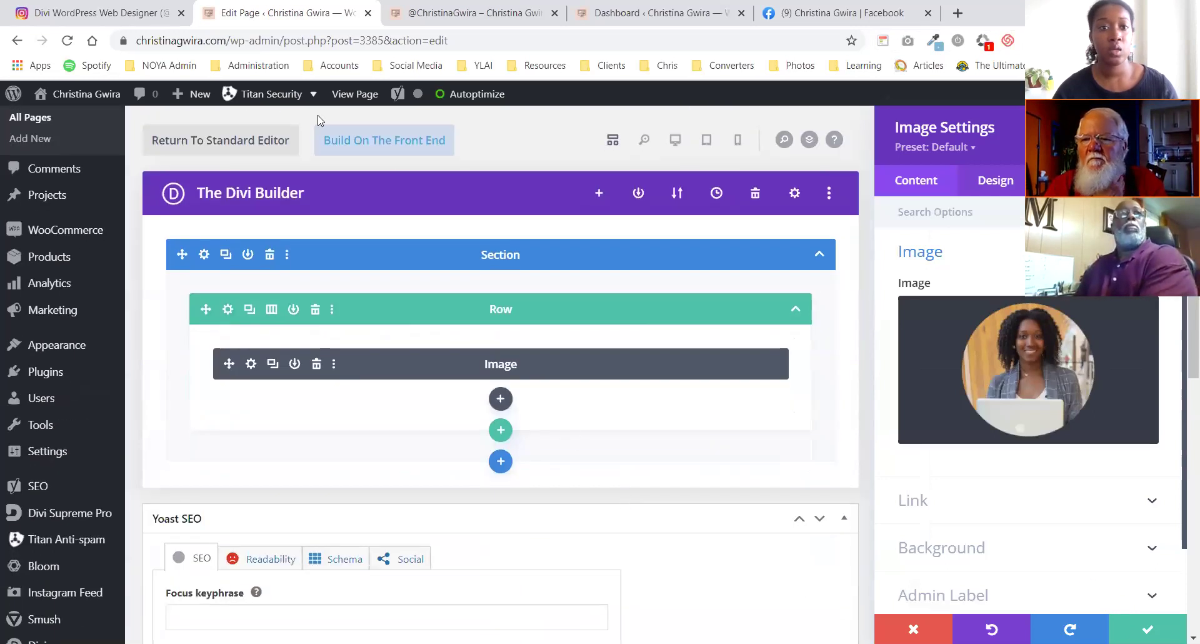
{"action": "left_click", "coordinate": [420, 14]}
{"action": "key", "text": "ctrl+shift+Tab"}
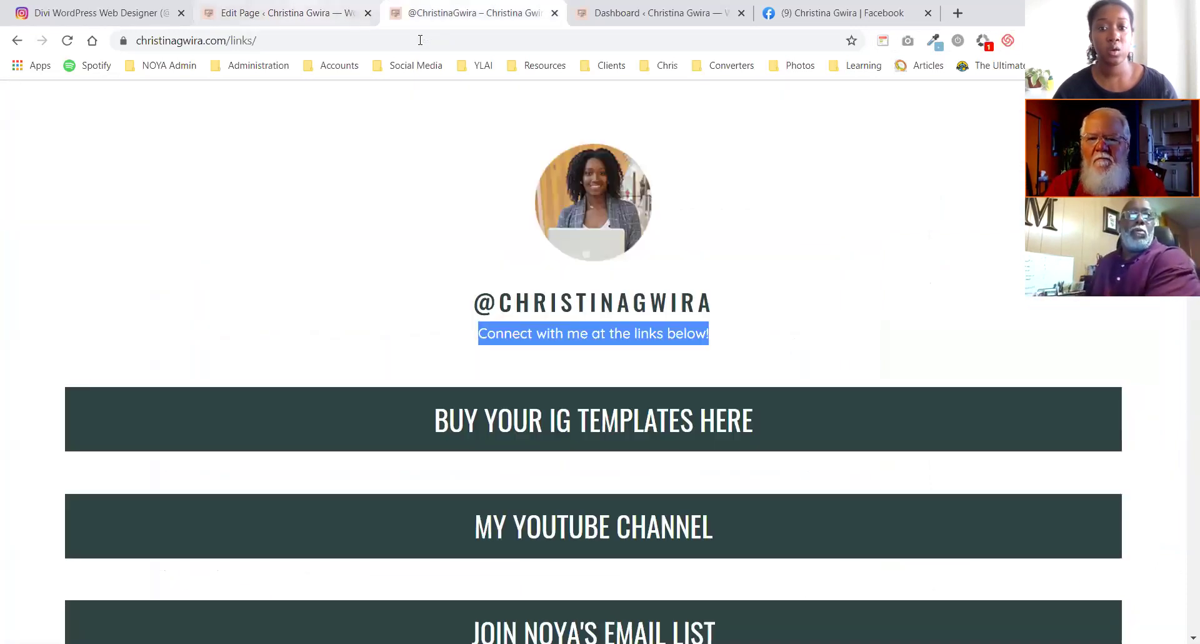
{"action": "left_click", "coordinate": [515, 405]}
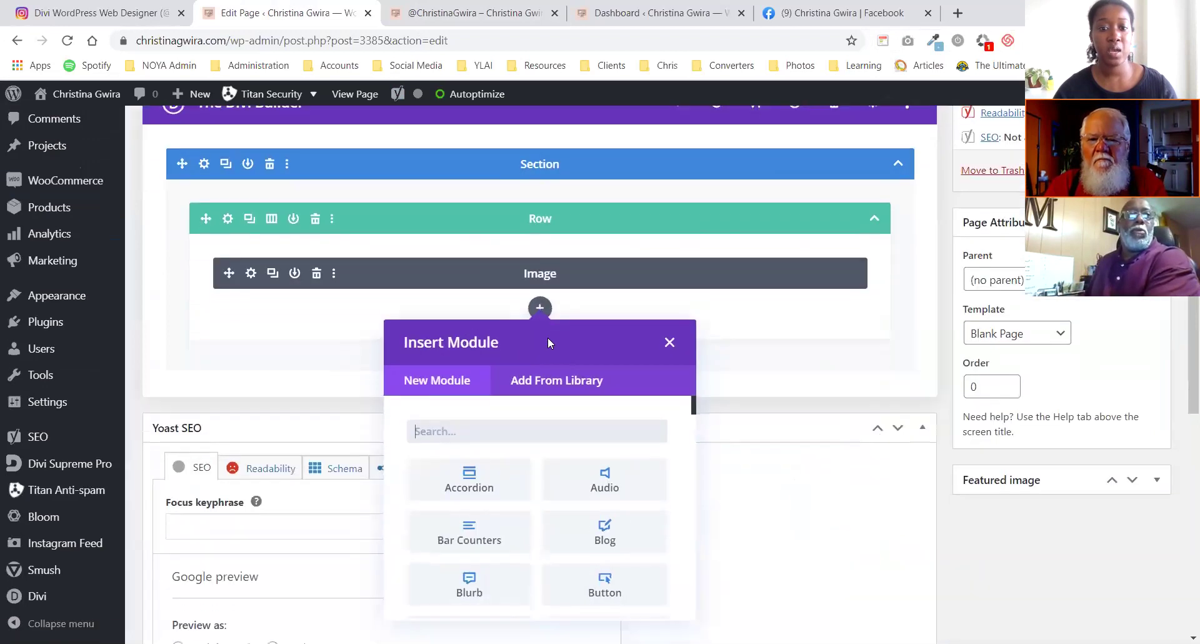
{"action": "type", "text": "text"}
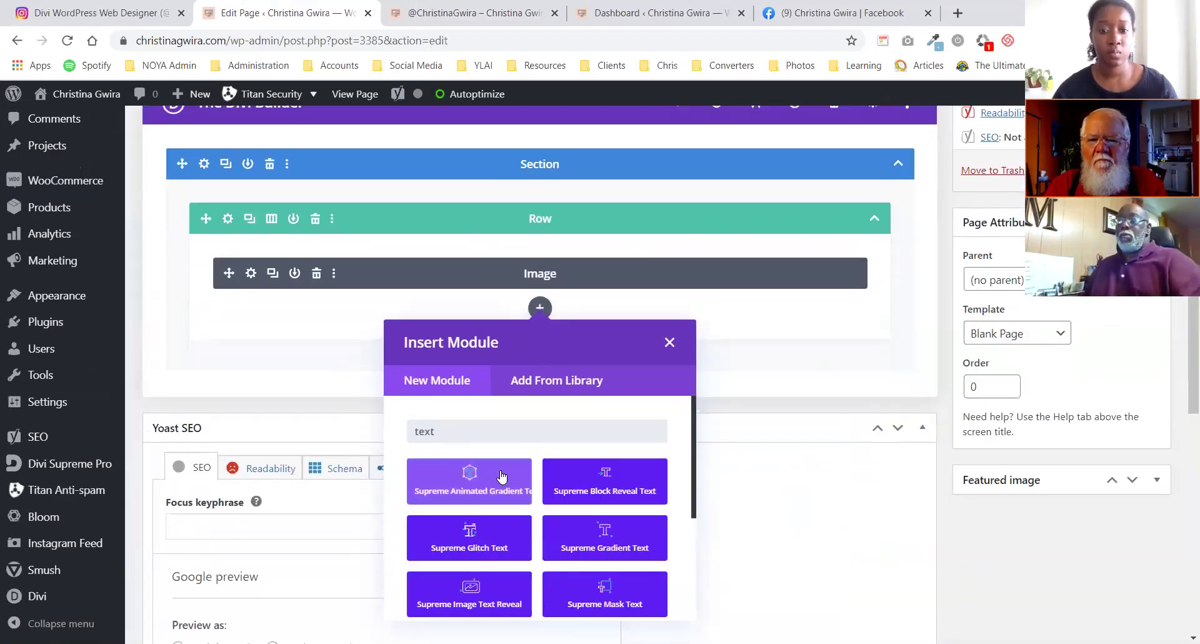
{"action": "scroll", "coordinate": [581, 500], "scroll_direction": "down", "scroll_amount": 3}
{"action": "left_click", "coordinate": [445, 576]}
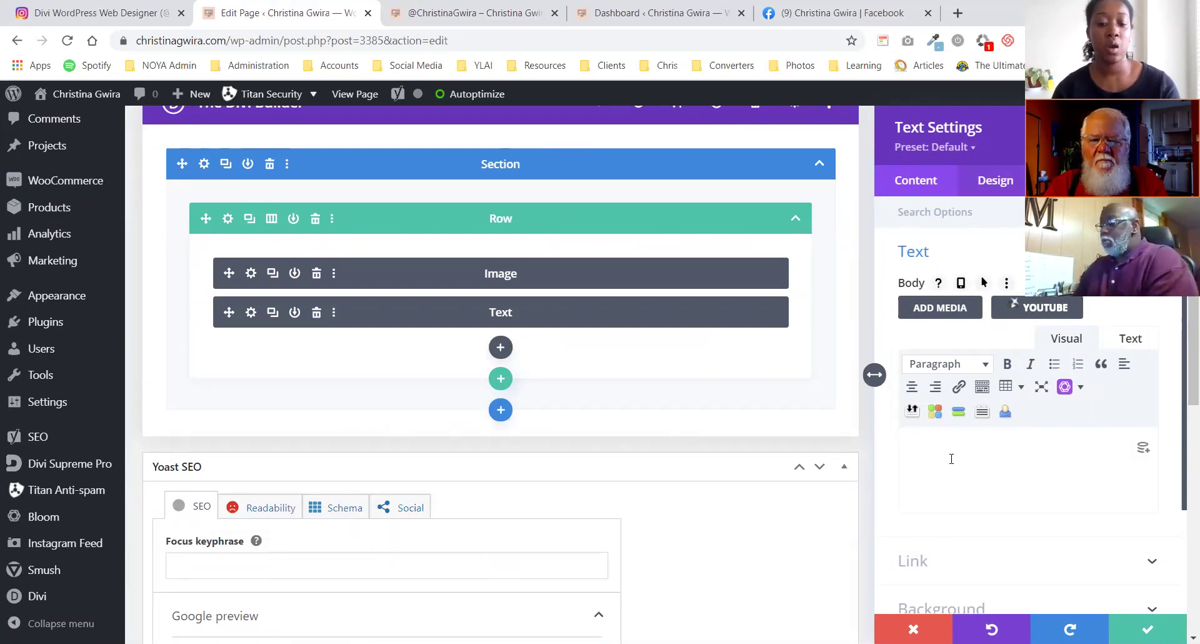
- Enter "Welcome to my page! Learn more about me at the links below! Thank you :)" as the Text module's body and save it
{"action": "type", "text": "Welcome to my"}
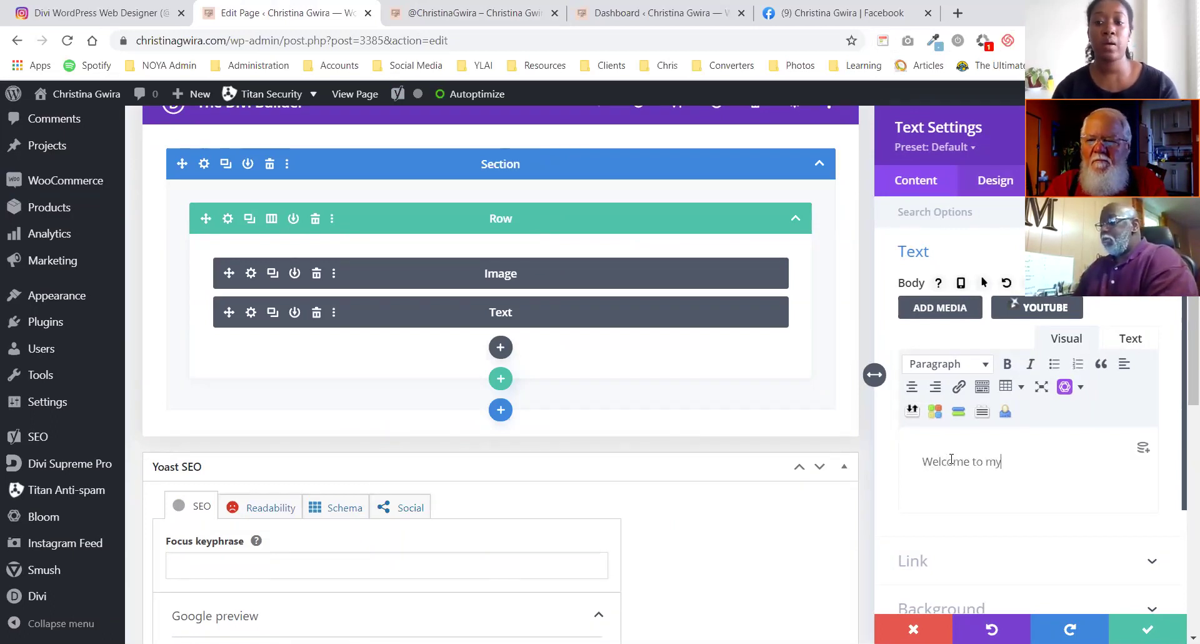
{"action": "type", "text": " page! Learn m"}
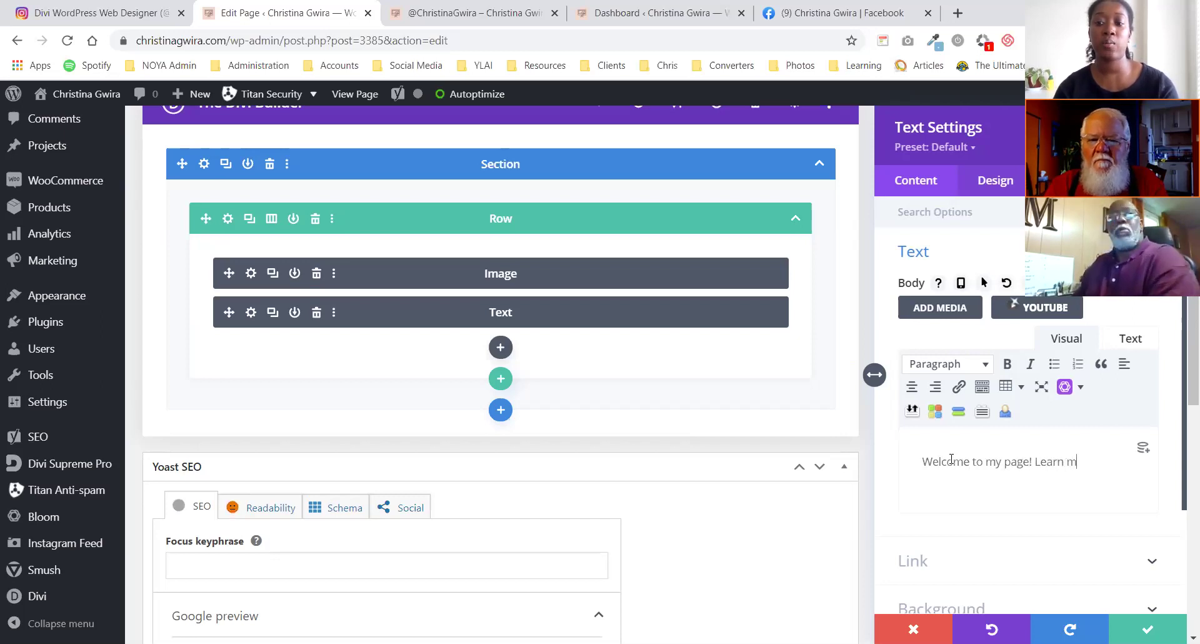
{"action": "type", "text": "ore about me at the lin"}
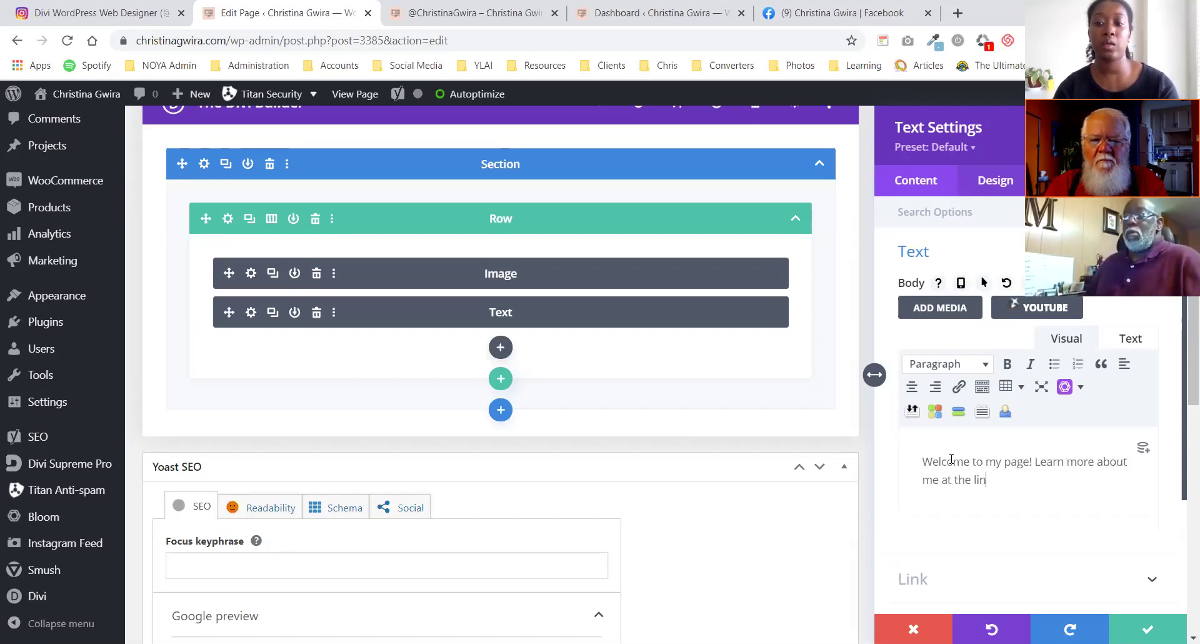
{"action": "type", "text": "ks below! Thank yo :)"}
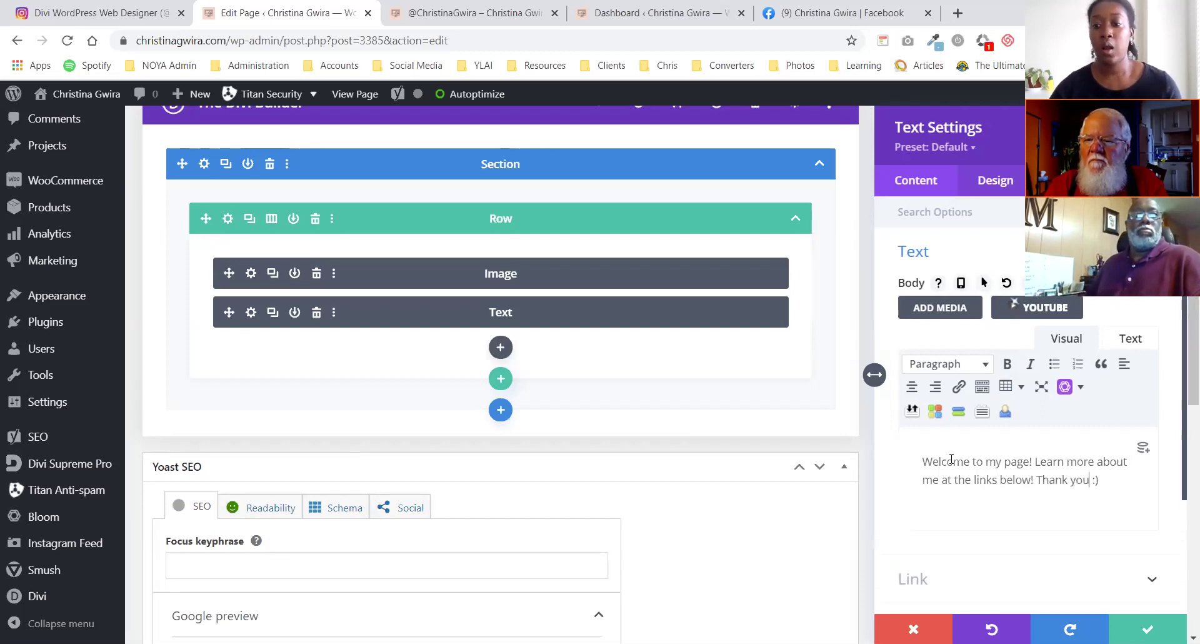
{"action": "left_click", "coordinate": [1147, 628]}
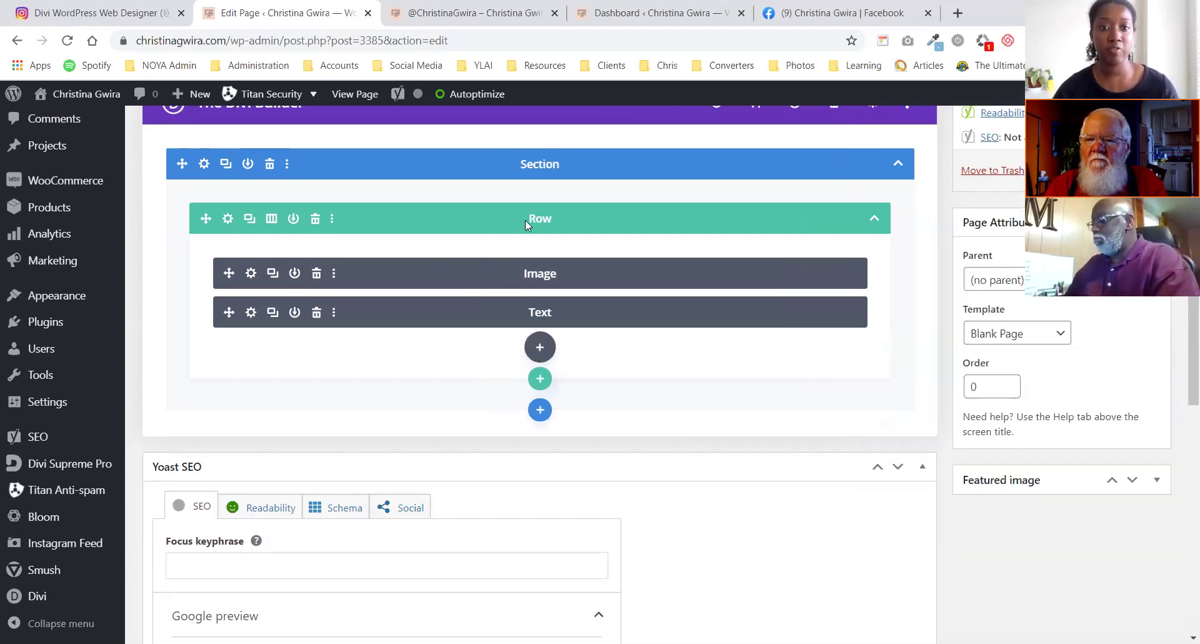
- Add a Social Media Follow module below the Text module
{"action": "key", "text": "ctrl+Tab"}
{"action": "key", "text": "ctrl+shift+Tab"}
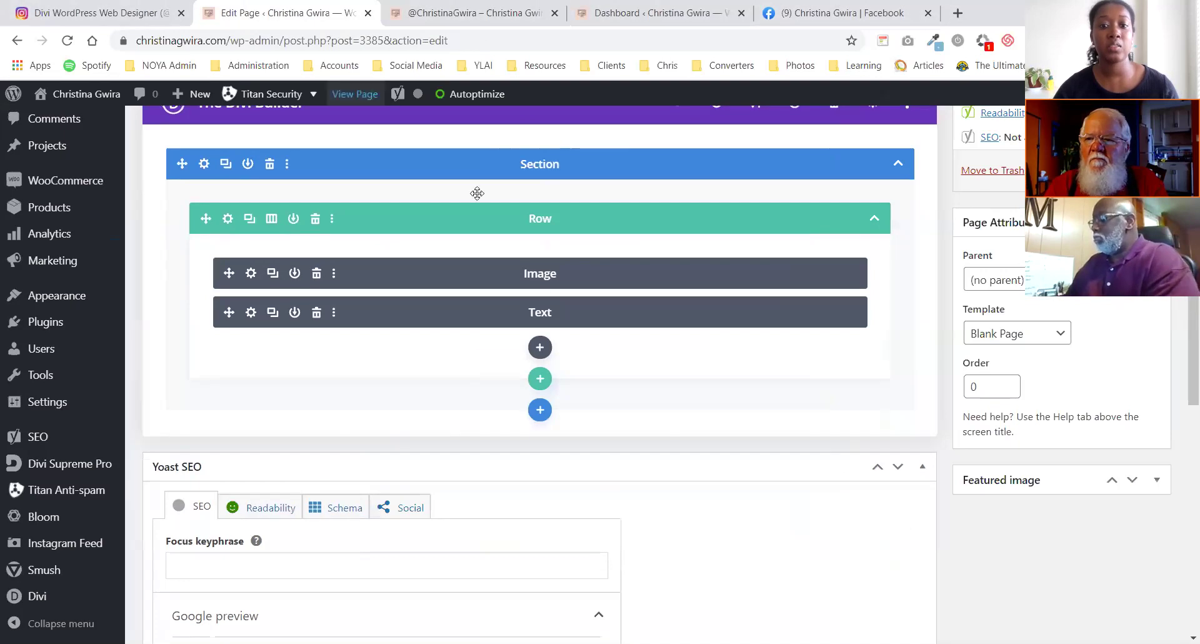
{"action": "left_click", "coordinate": [540, 344]}
{"action": "left_click", "coordinate": [510, 432]}
{"action": "type", "text": "social"}
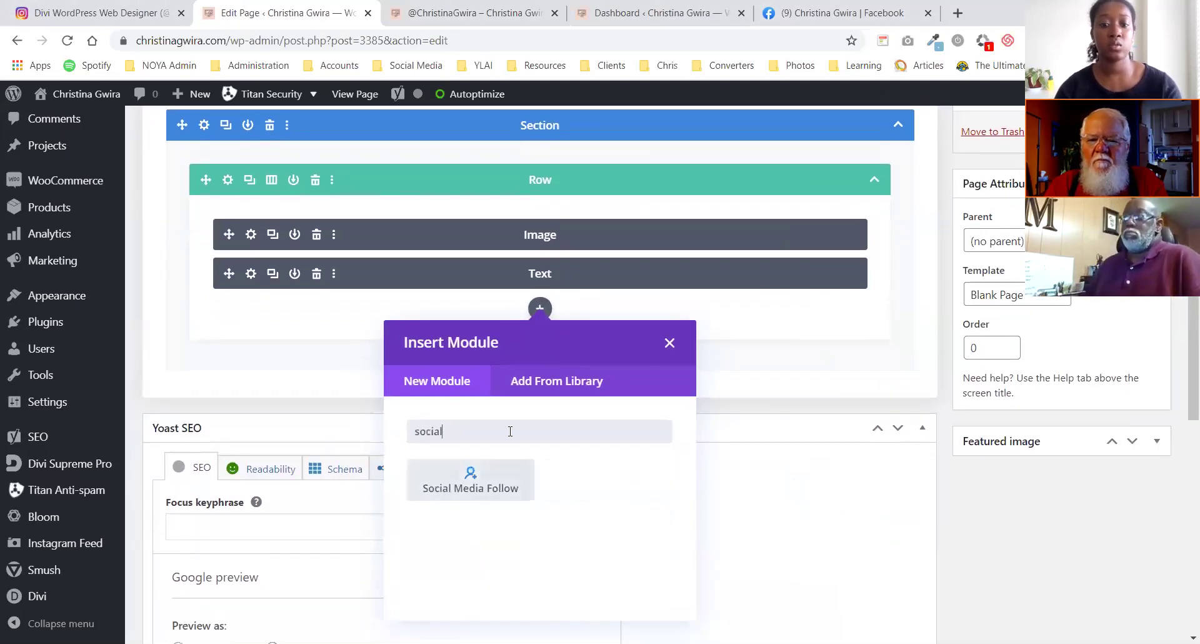
{"action": "left_click", "coordinate": [472, 480]}
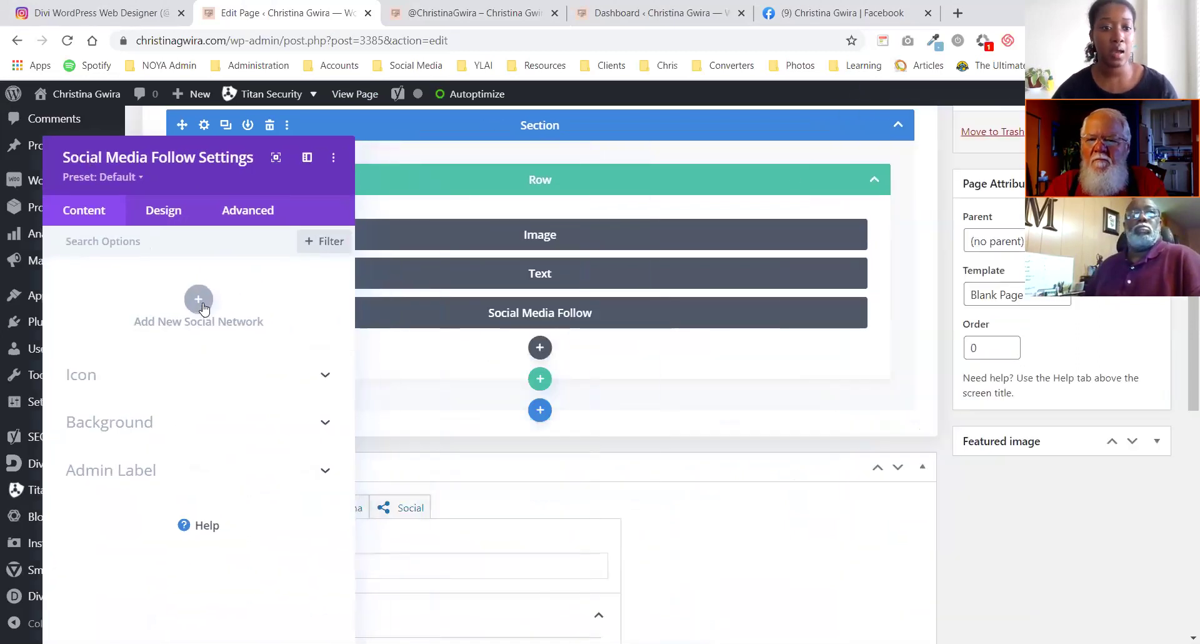
- Add Facebook to the Social Media Follow module with the owner's facebook.com profile address as its account link
{"action": "left_click", "coordinate": [195, 303]}
{"action": "left_click", "coordinate": [188, 311]}
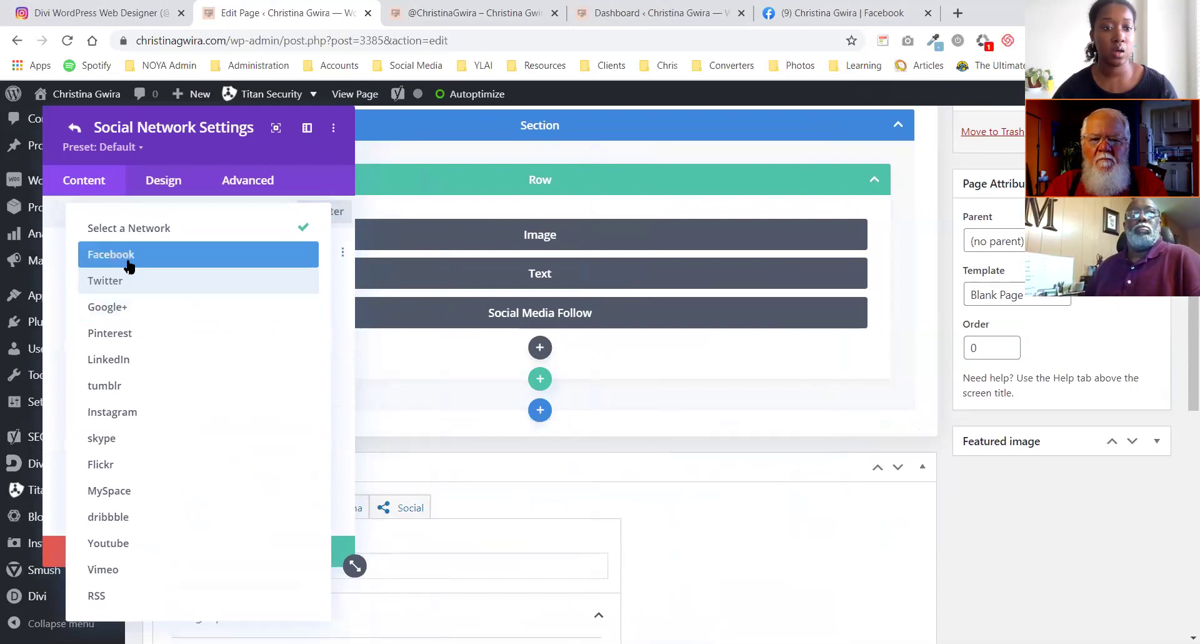
{"action": "left_click", "coordinate": [160, 254]}
{"action": "left_click", "coordinate": [133, 375]}
{"action": "left_click", "coordinate": [158, 361]}
{"action": "type", "text": "http://facebook.com/"}
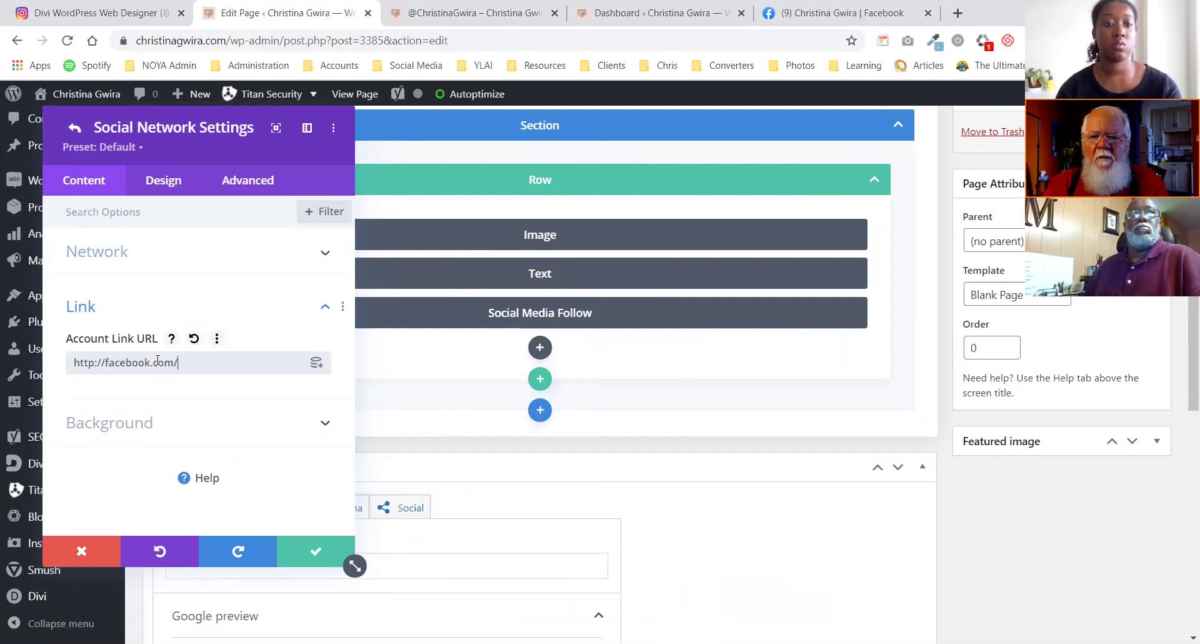
{"action": "type", "text": "christinagwira"}
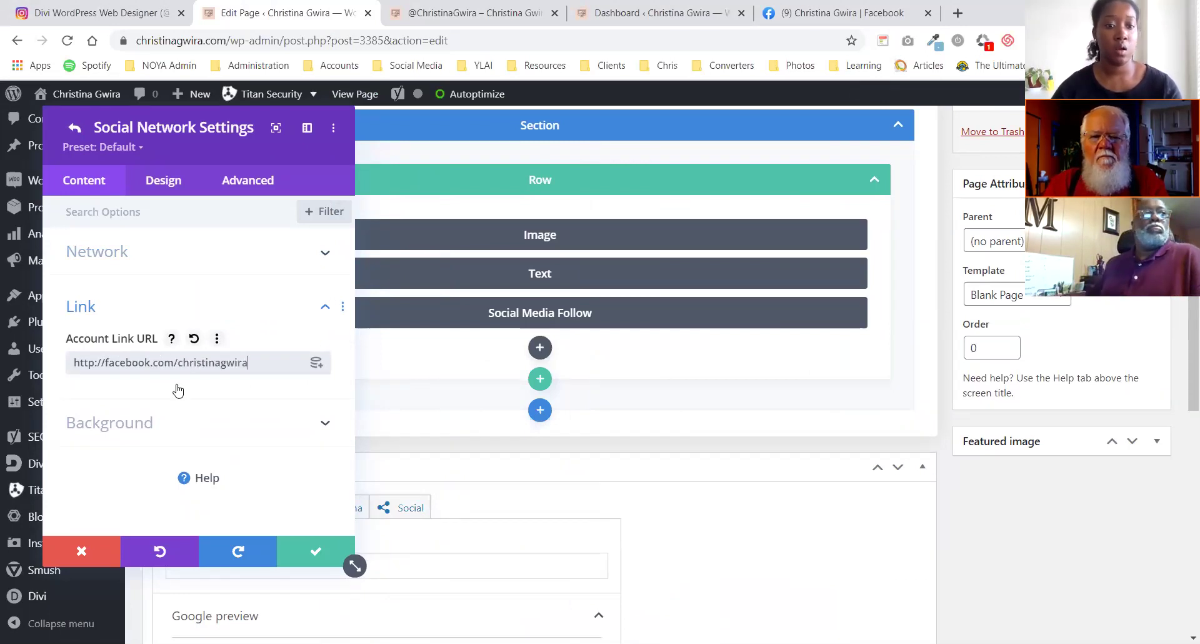
{"action": "left_click", "coordinate": [315, 550]}
- Add LinkedIn as the second social network, linking it to the owner's linkedin.com/in profile address
{"action": "left_click", "coordinate": [199, 309]}
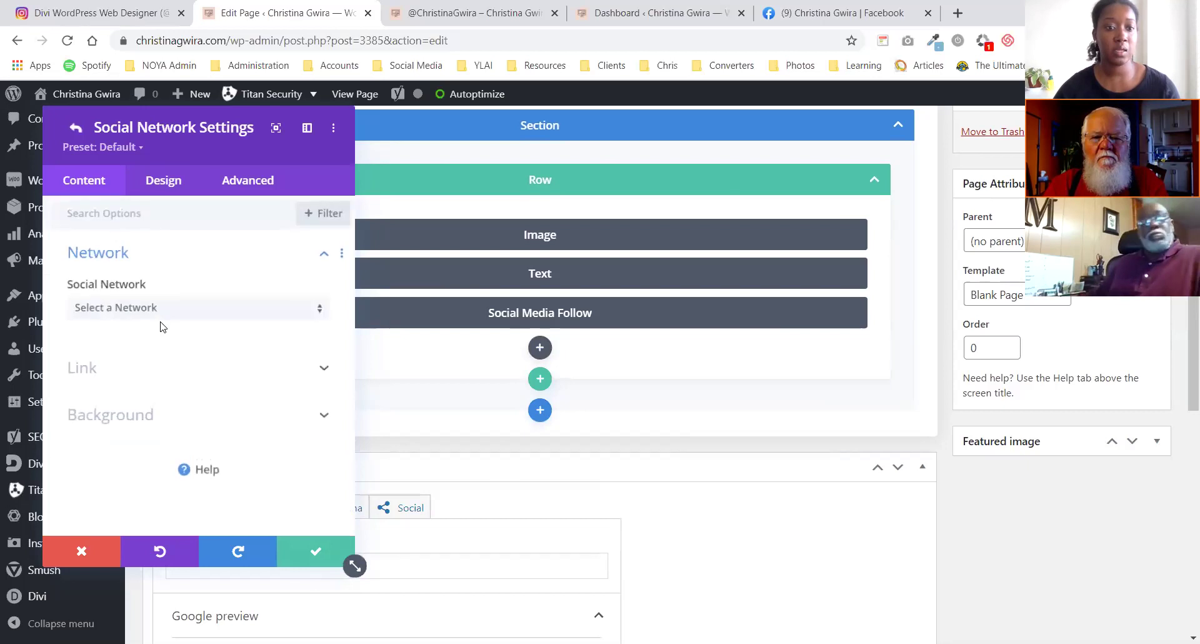
{"action": "left_click", "coordinate": [159, 308]}
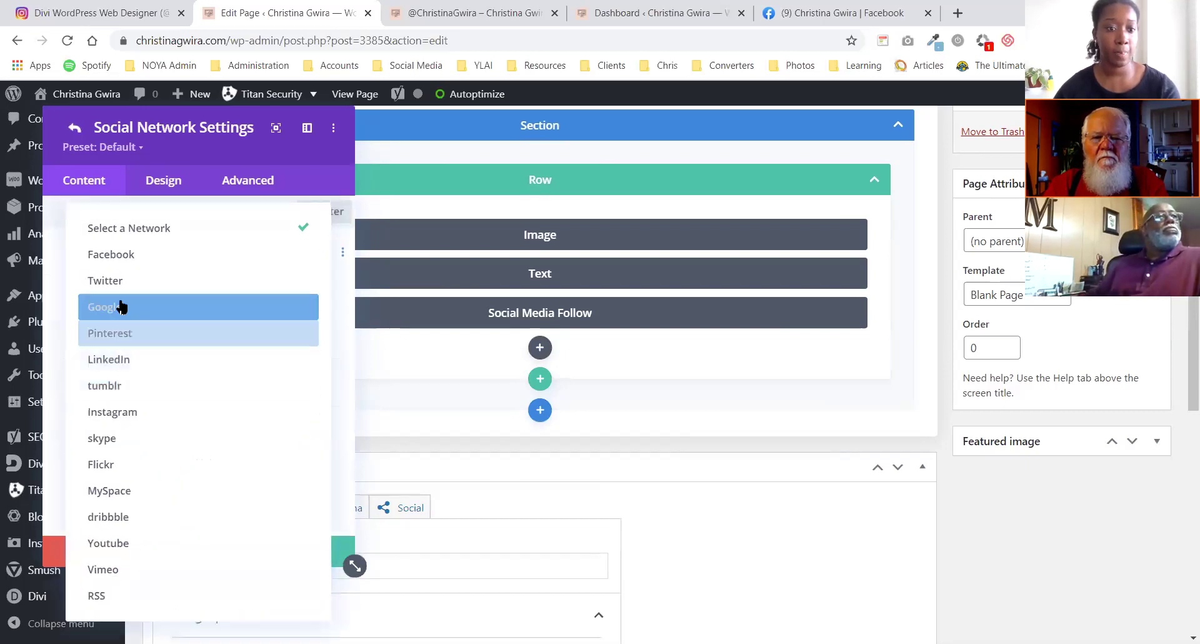
{"action": "left_click", "coordinate": [121, 360]}
{"action": "left_click", "coordinate": [140, 370]}
{"action": "left_click", "coordinate": [161, 362]}
{"action": "type", "text": "http://linkedin.com/in/christinagwira"}
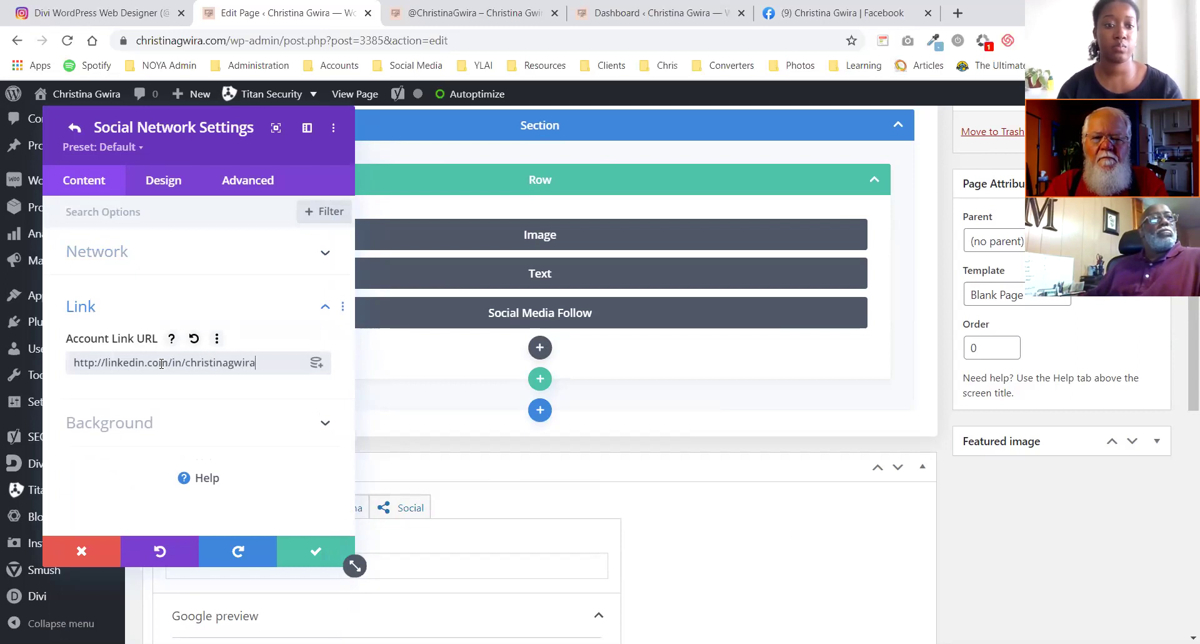
{"action": "left_click", "coordinate": [310, 550]}
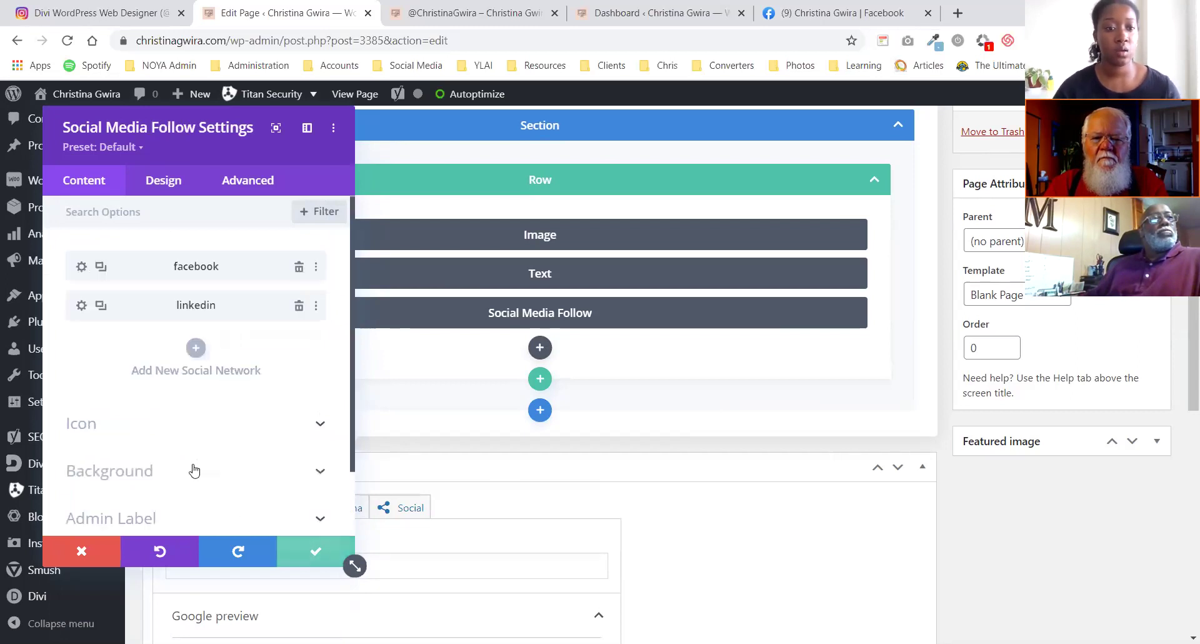
- Add Instagram as the third social network with the owner's instagram.com profile address, and save the Social Media Follow module
{"action": "left_click", "coordinate": [192, 361]}
{"action": "left_click", "coordinate": [153, 309]}
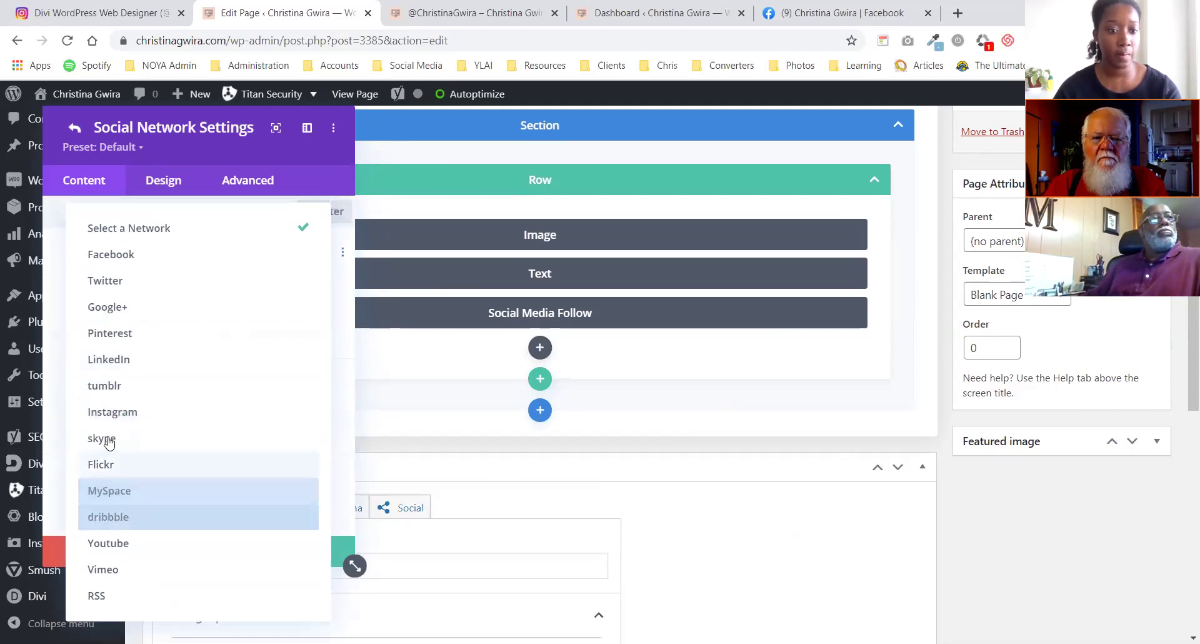
{"action": "key", "text": "Return"}
{"action": "left_click", "coordinate": [150, 362]}
{"action": "left_click", "coordinate": [151, 366]}
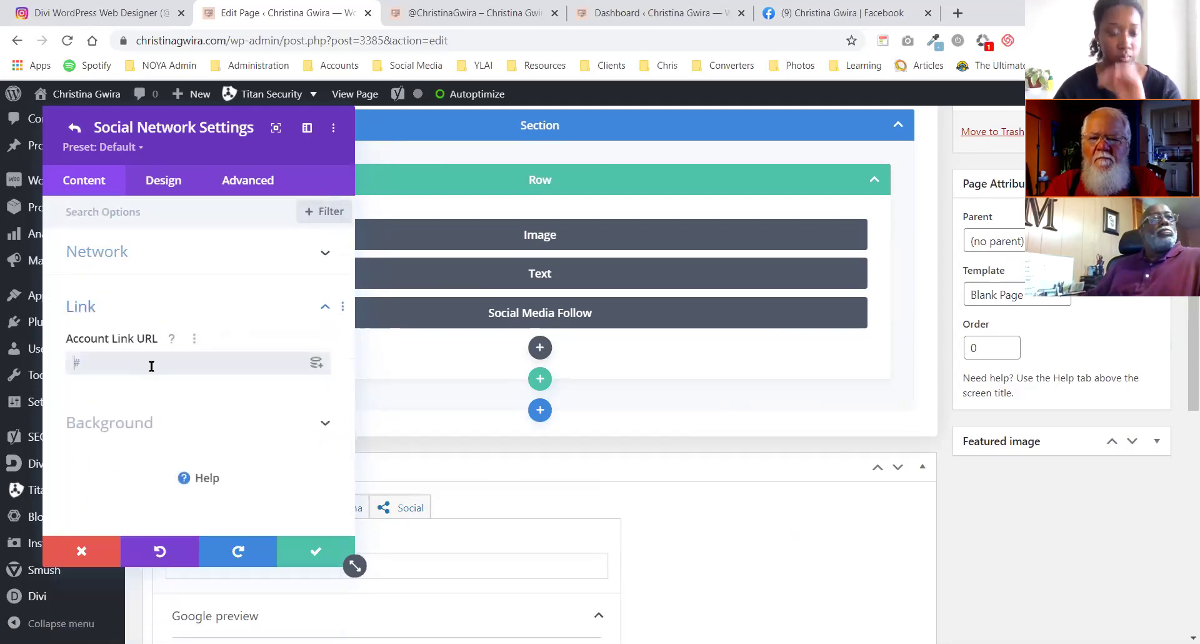
{"action": "type", "text": "http://instagram.com/christinagwira"}
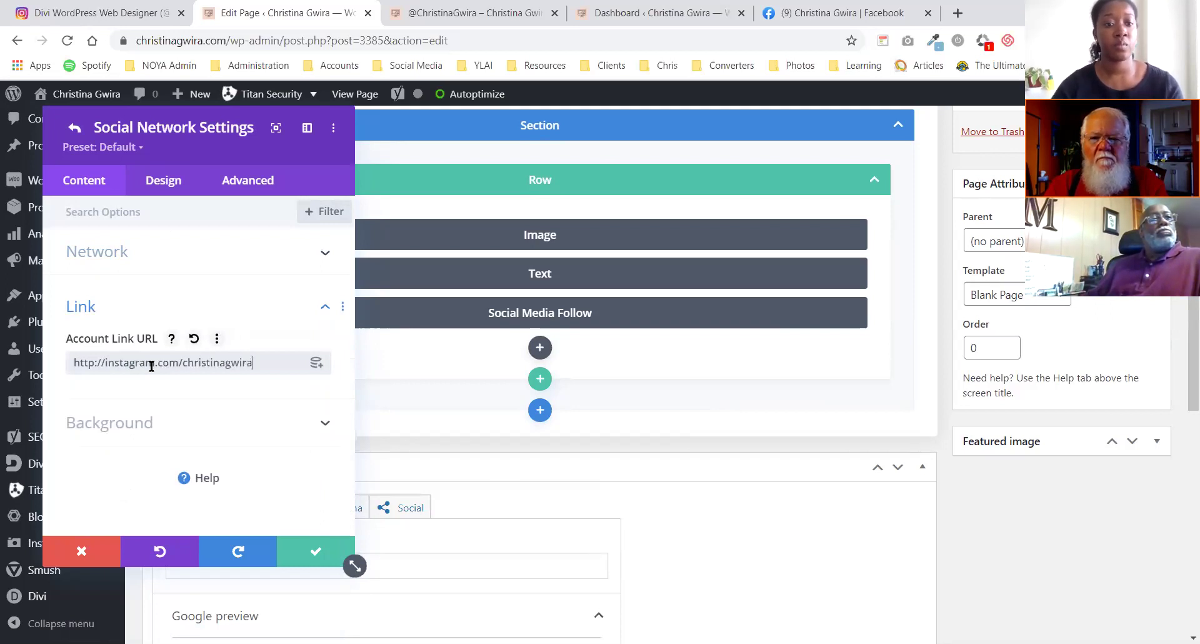
{"action": "left_click", "coordinate": [315, 551]}
{"action": "left_click", "coordinate": [338, 553]}
- Preview the page in the builder's desktop view and examine the headshot, welcome text and social icons
{"action": "scroll", "coordinate": [627, 423], "scroll_direction": "up", "scroll_amount": 5}
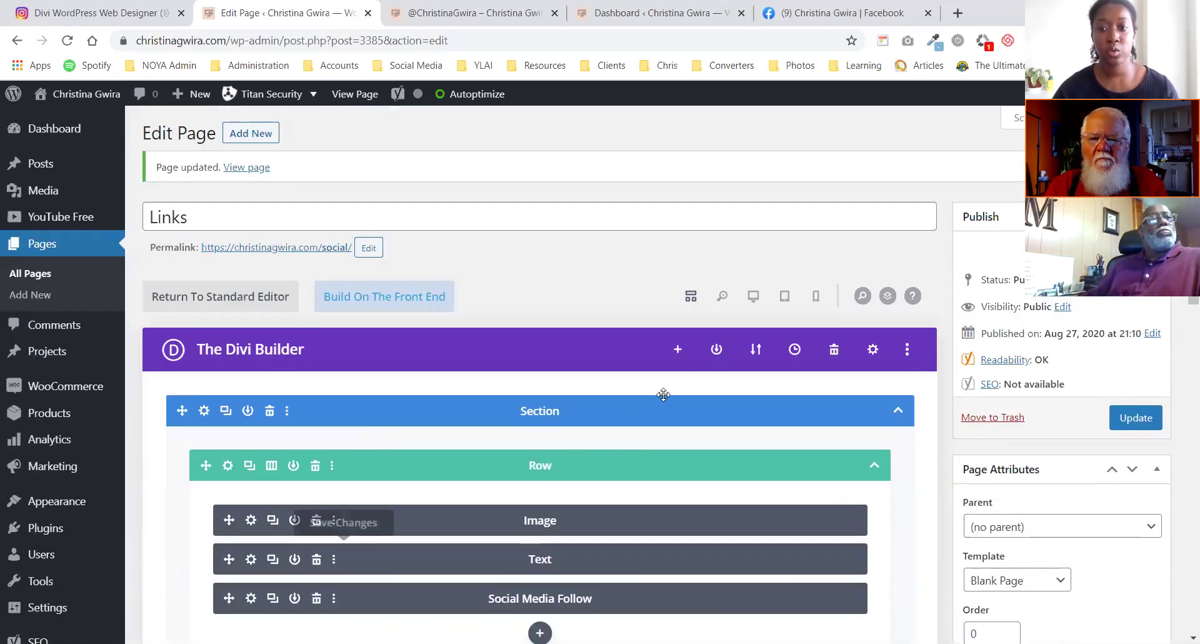
{"action": "left_click", "coordinate": [753, 298]}
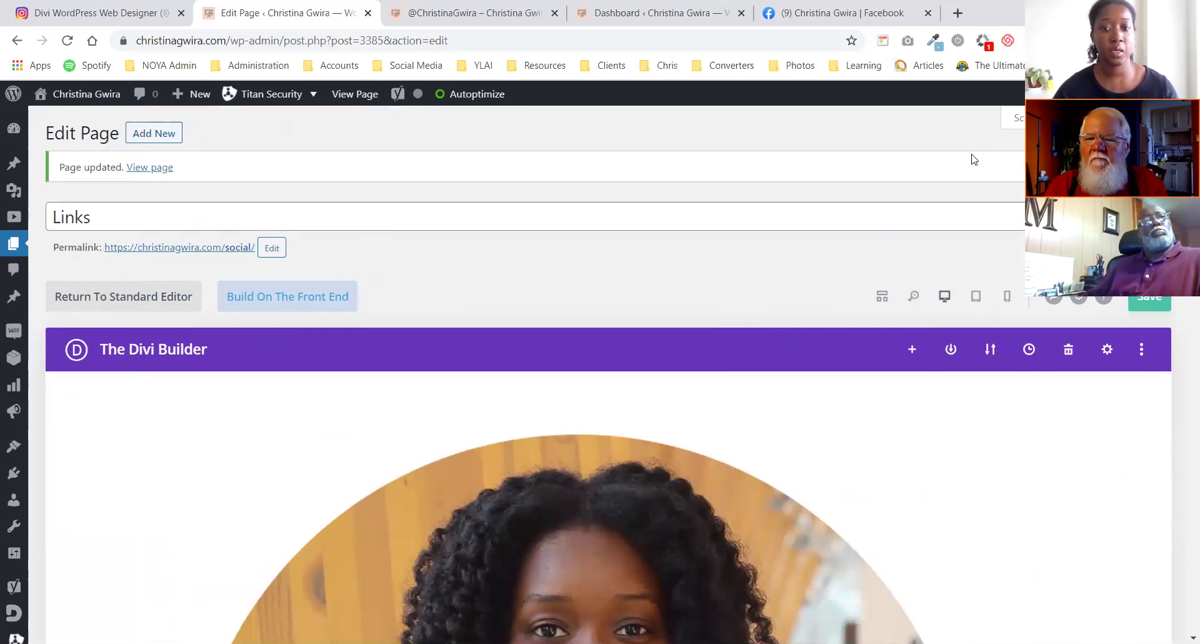
{"action": "scroll", "coordinate": [570, 278], "scroll_direction": "down", "scroll_amount": 10}
{"action": "scroll", "coordinate": [569, 278], "scroll_direction": "down", "scroll_amount": 1}
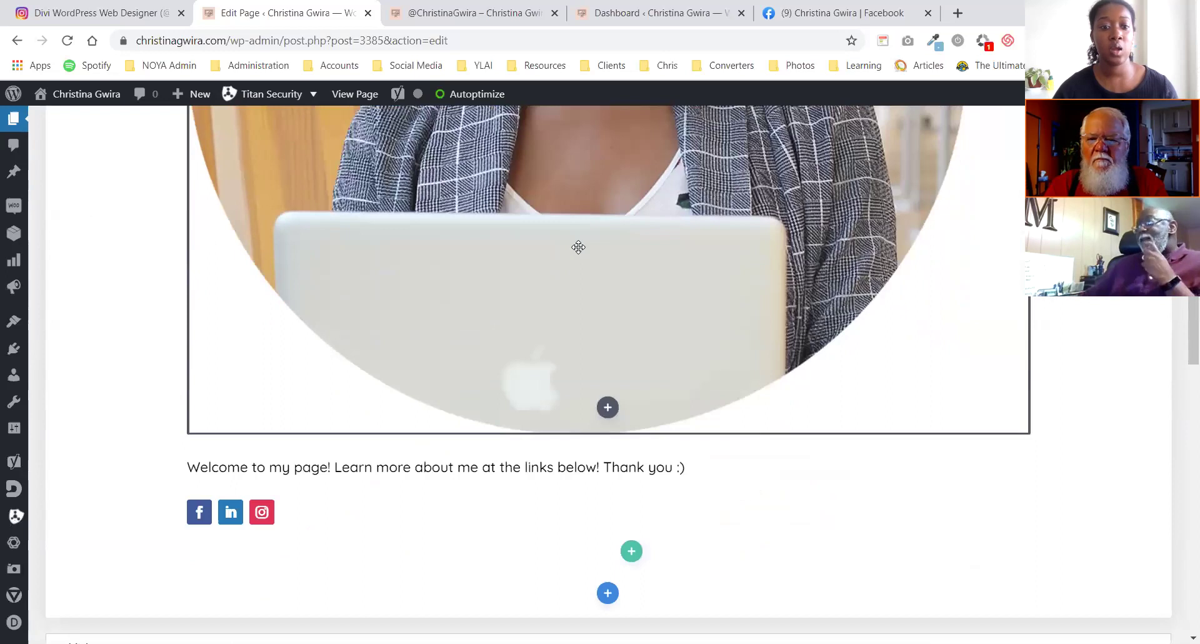
{"action": "mouse_move", "coordinate": [461, 480]}
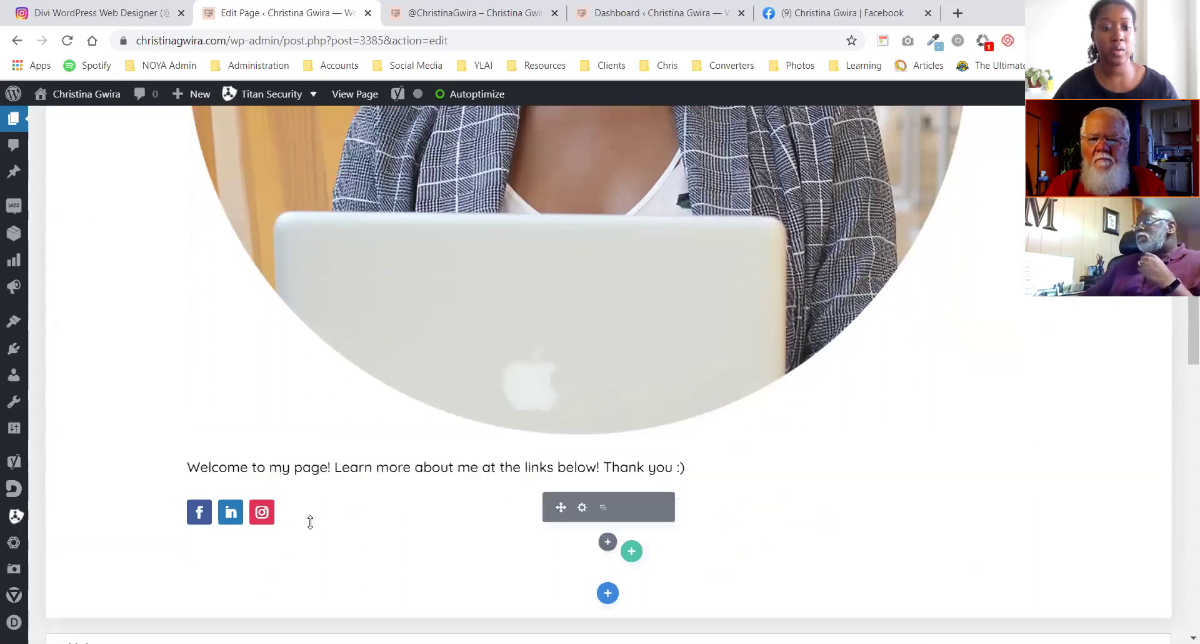
- Set the headshot image's width to 20%, center-align the image module, and save its settings
{"action": "scroll", "coordinate": [677, 391], "scroll_direction": "up", "scroll_amount": 11}
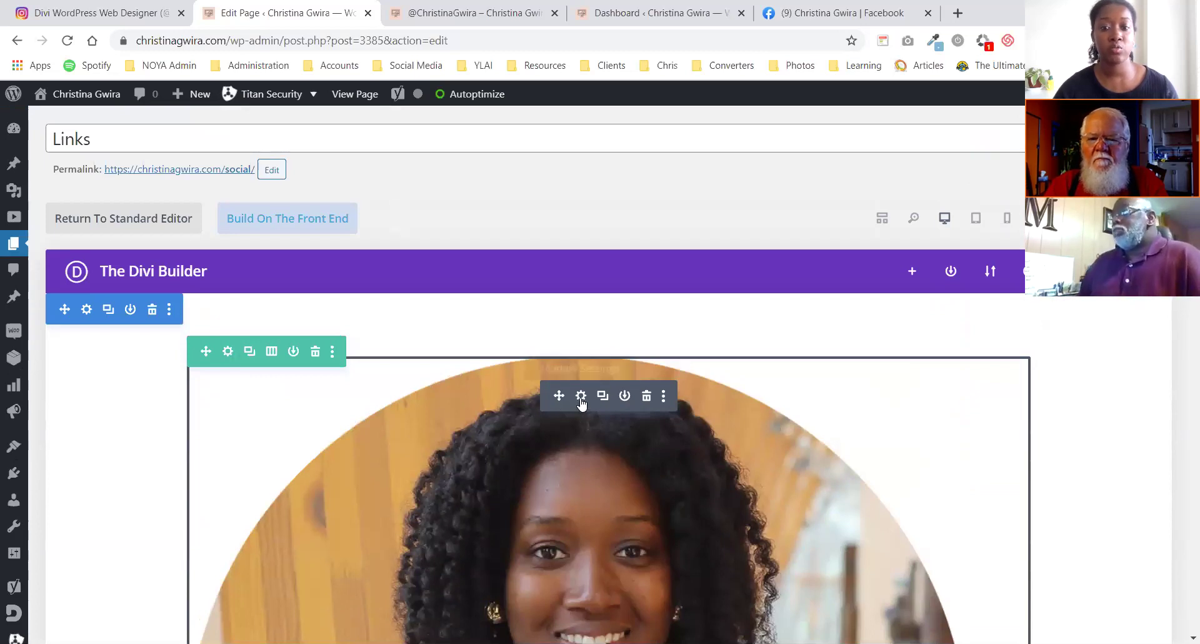
{"action": "left_click", "coordinate": [580, 396]}
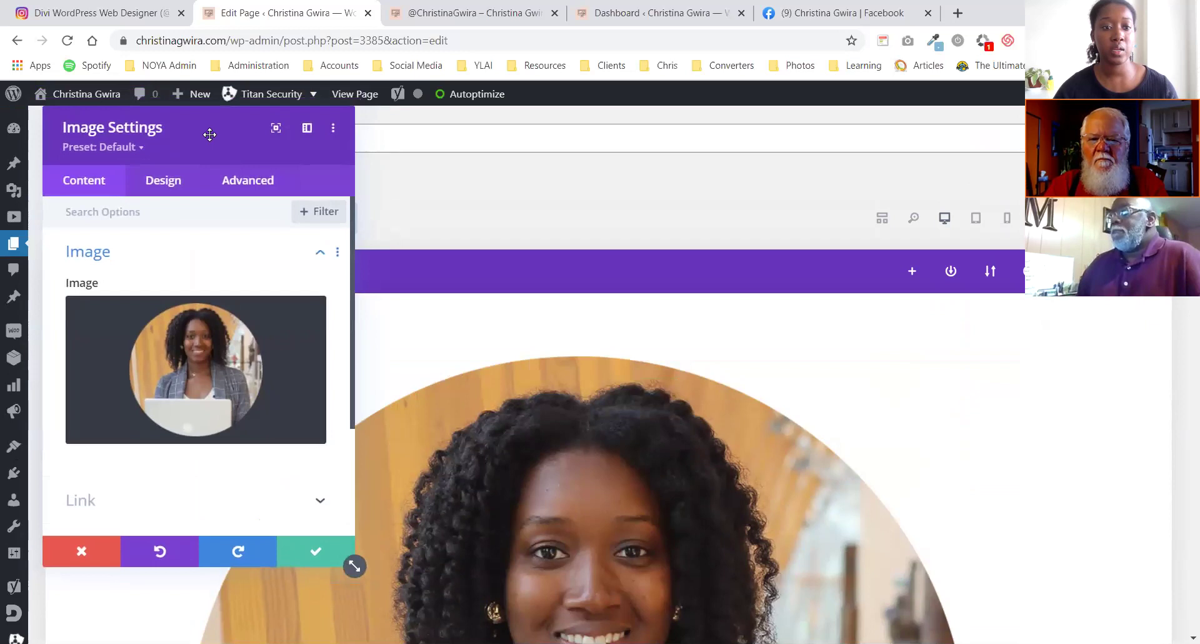
{"action": "left_click_drag", "start_coordinate": [209, 134], "coordinate": [613, 177]}
{"action": "left_click", "coordinate": [503, 287]}
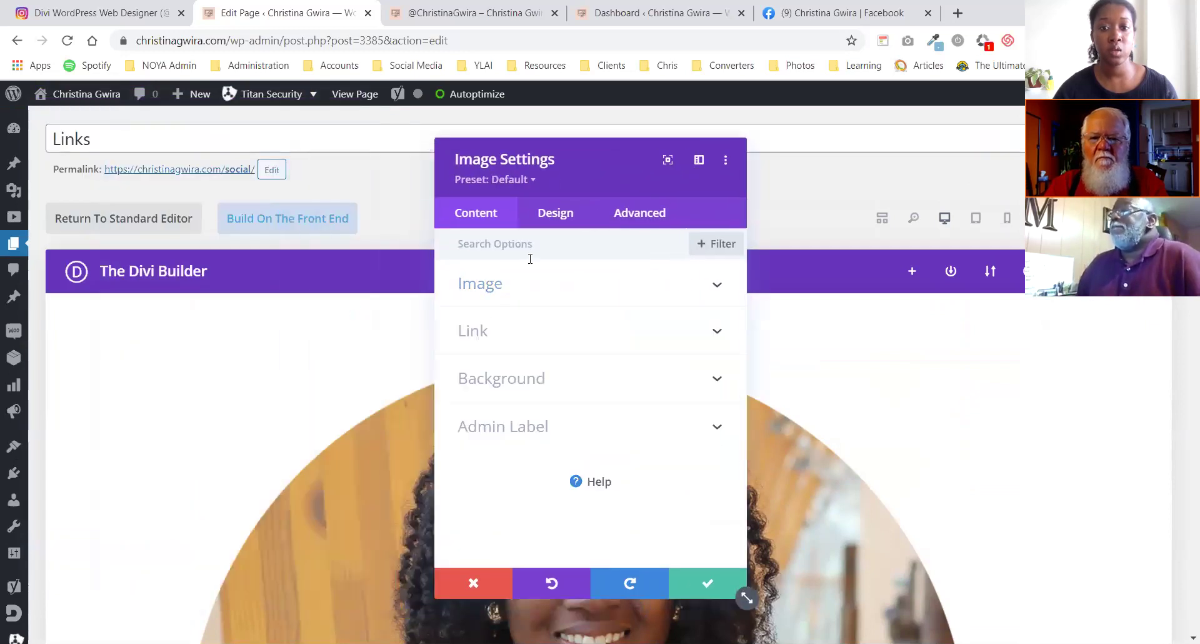
{"action": "left_click", "coordinate": [561, 215]}
{"action": "left_click", "coordinate": [513, 338]}
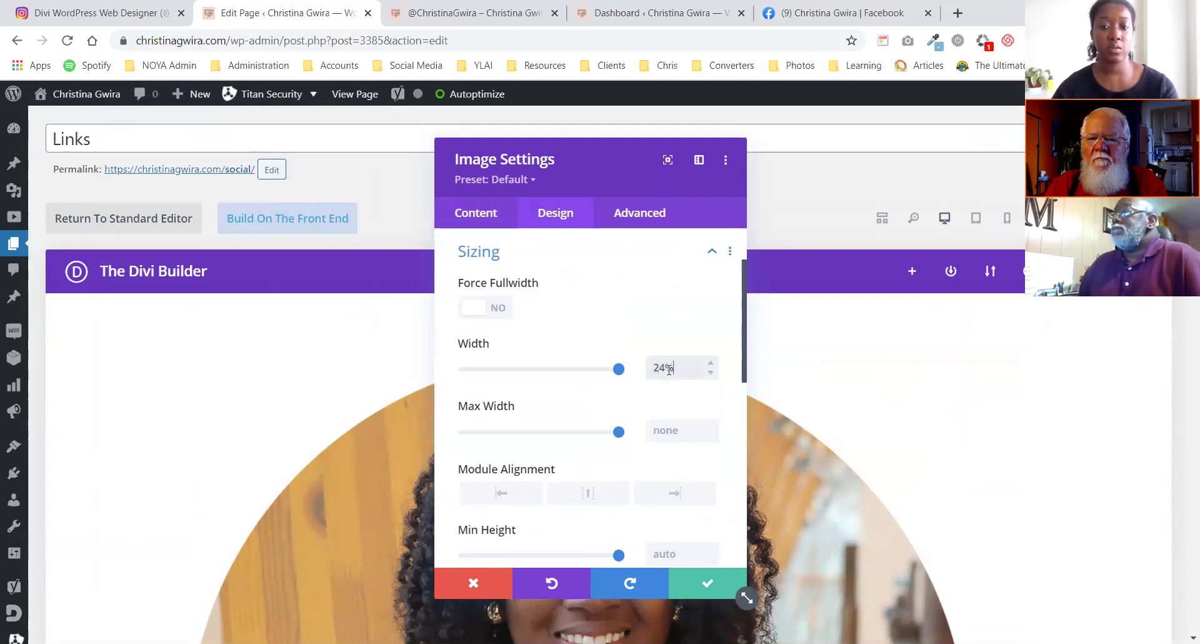
{"action": "left_click", "coordinate": [653, 320]}
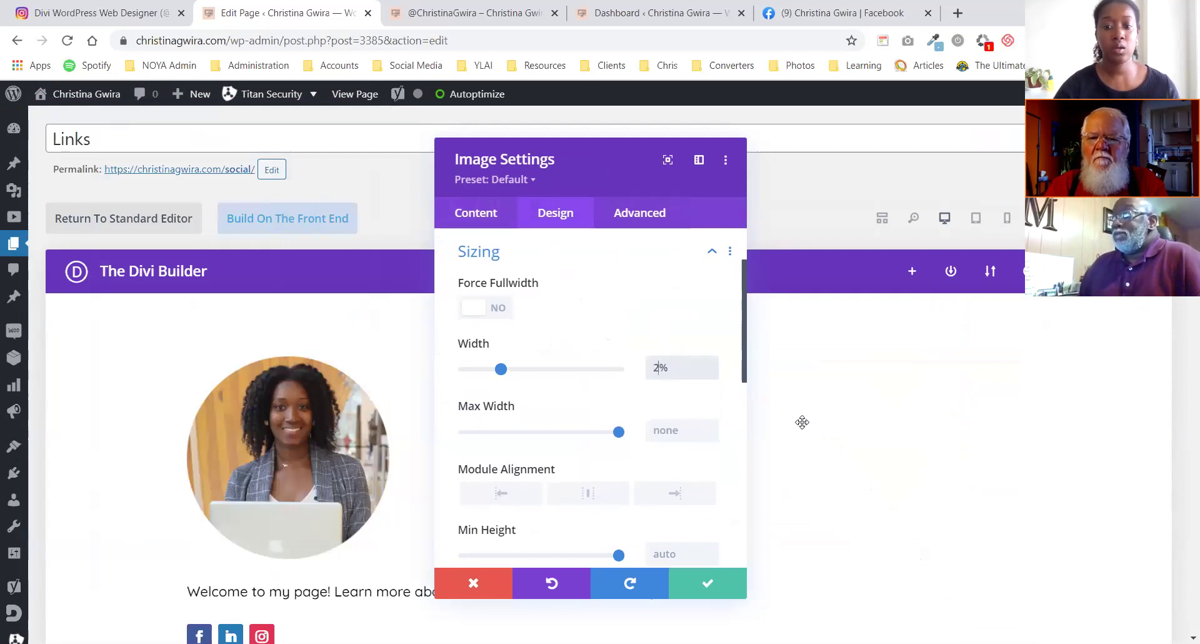
{"action": "type", "text": "0"}
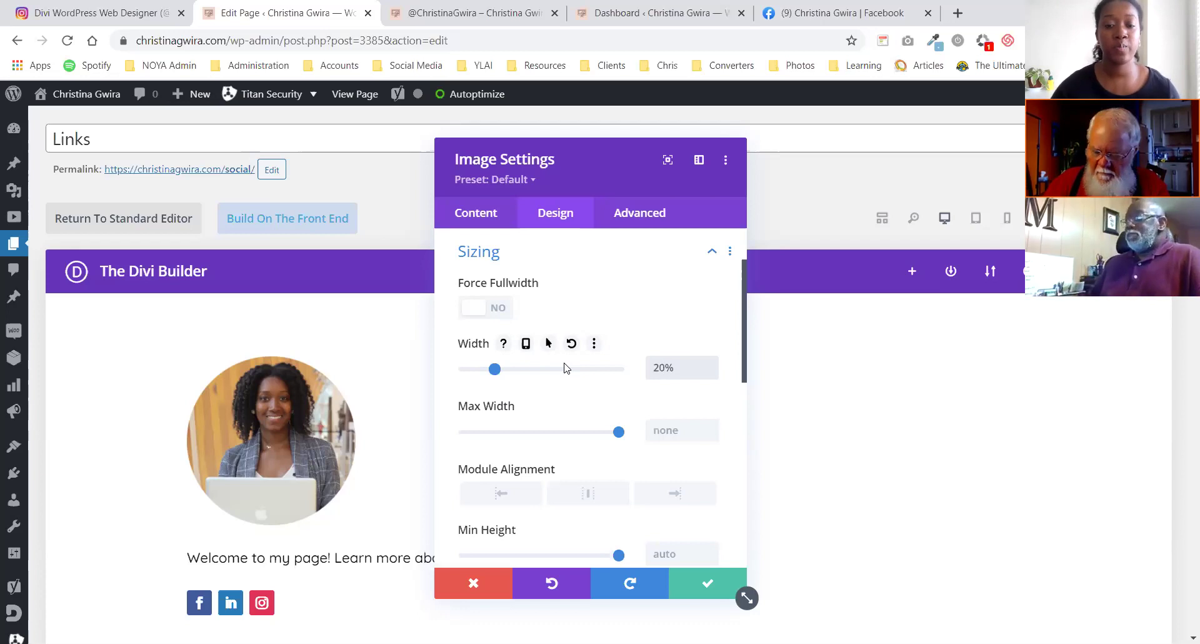
{"action": "left_click", "coordinate": [587, 494]}
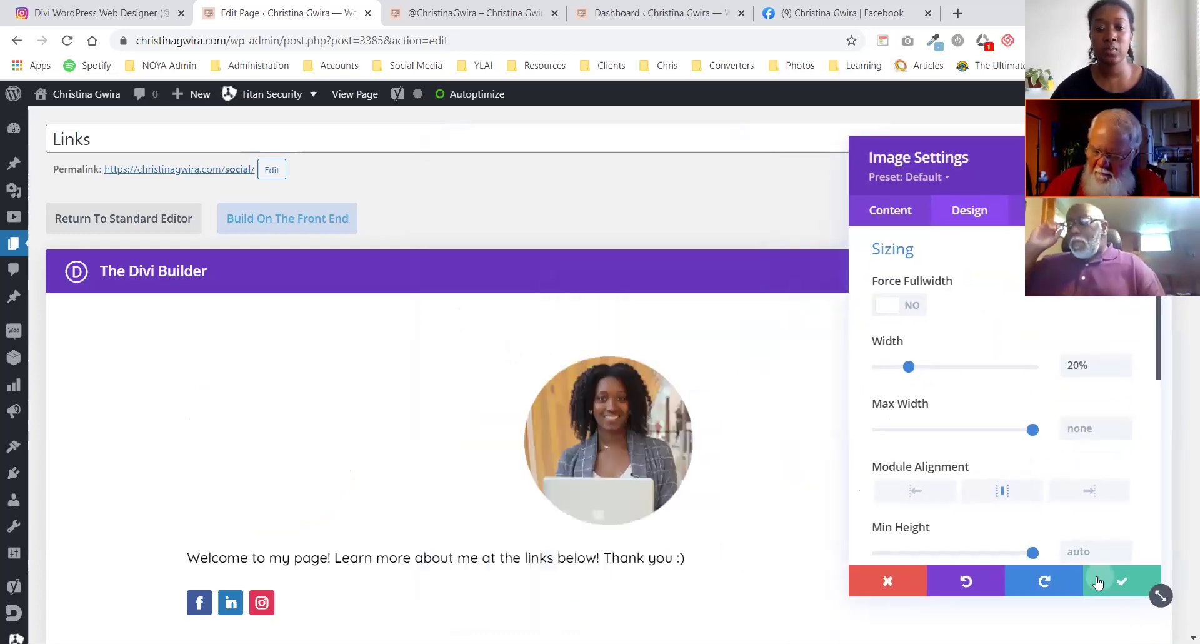
{"action": "left_click", "coordinate": [1097, 583]}
- Center the alignment of the welcome text below the headshot and save the Text module
{"action": "scroll", "coordinate": [481, 406], "scroll_direction": "down", "scroll_amount": 3}
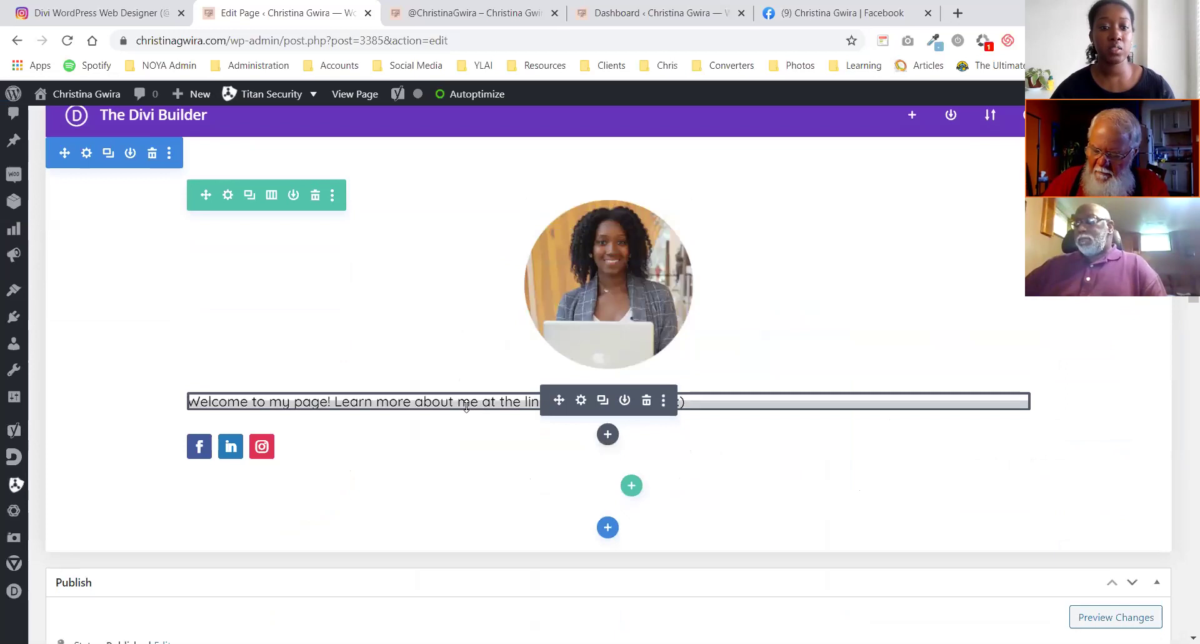
{"action": "left_click", "coordinate": [580, 403]}
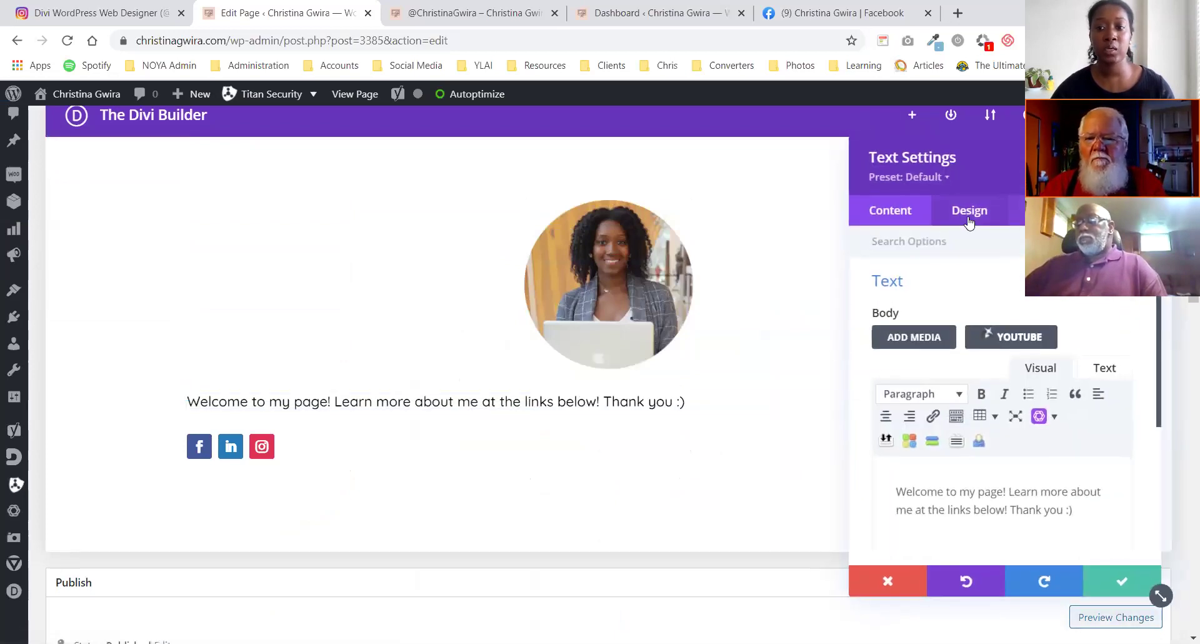
{"action": "left_click", "coordinate": [968, 220]}
{"action": "left_click", "coordinate": [920, 297]}
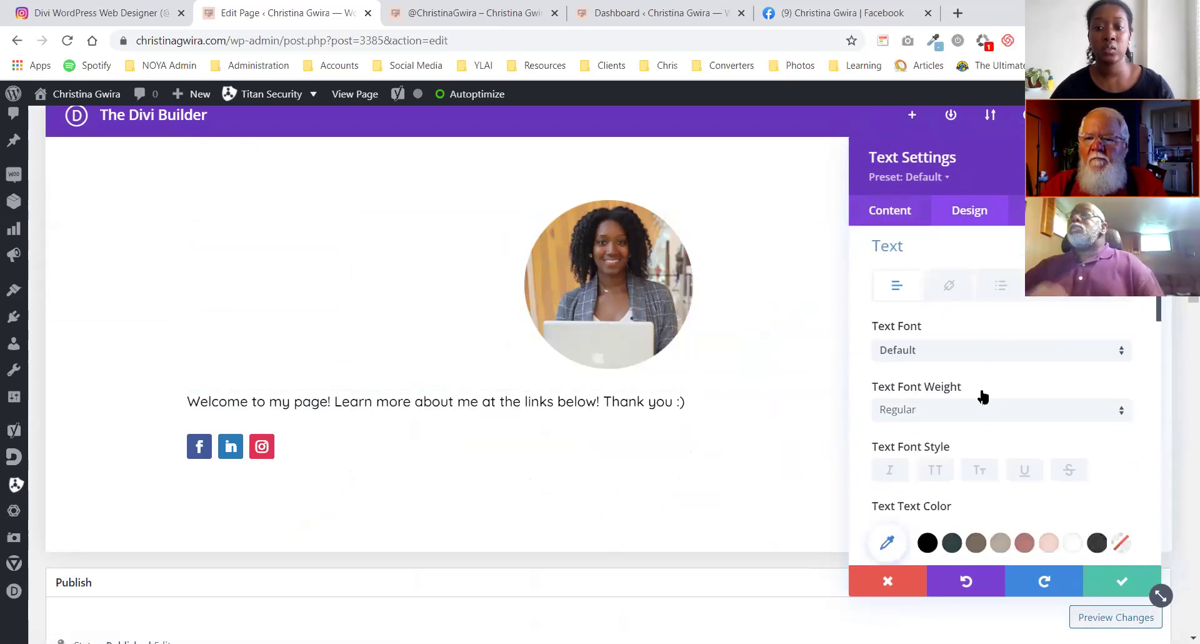
{"action": "scroll", "coordinate": [982, 395], "scroll_direction": "down", "scroll_amount": 9}
{"action": "left_click", "coordinate": [970, 377]}
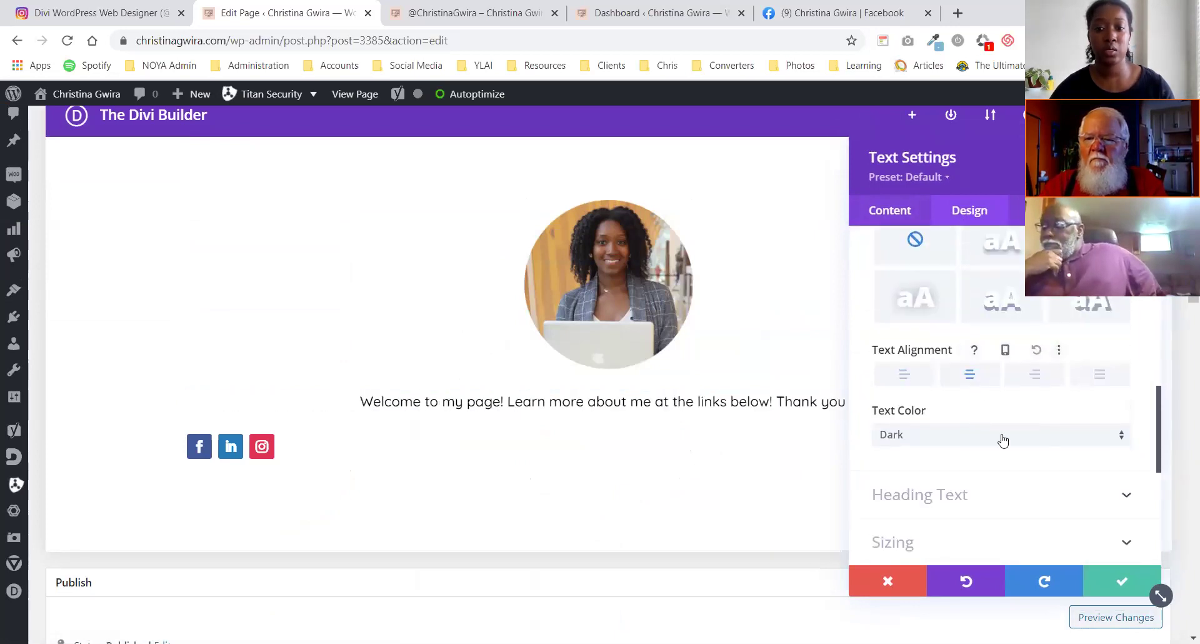
{"action": "left_click", "coordinate": [1104, 581]}
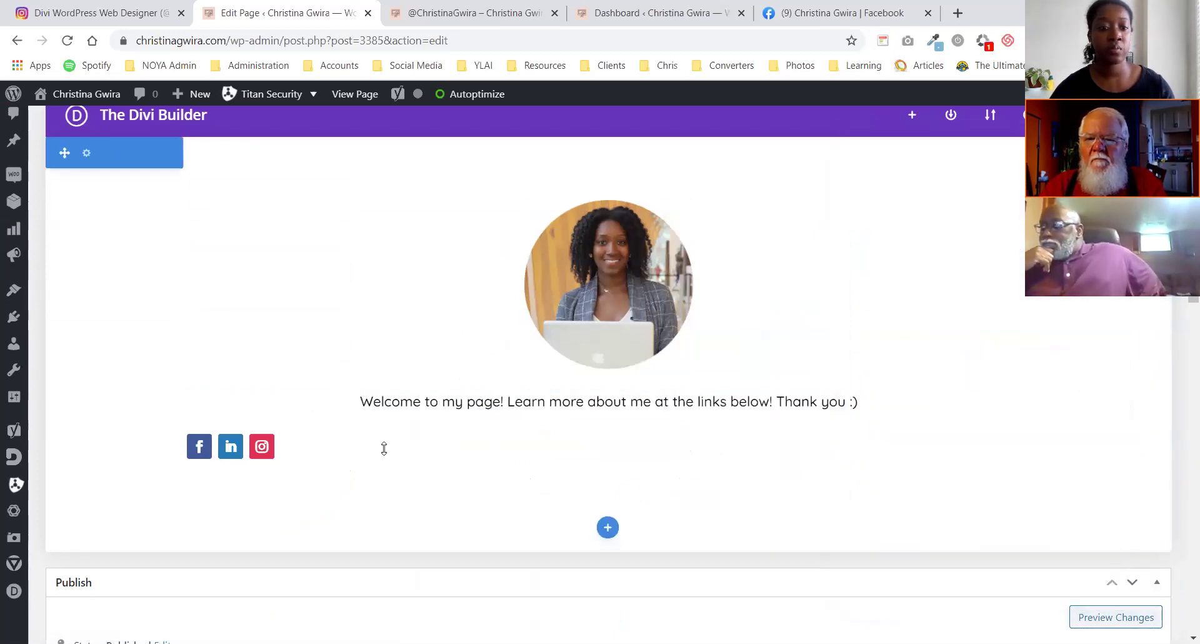
- Center-align the Social Media Follow module and save its settings
{"action": "mouse_move", "coordinate": [383, 448]}
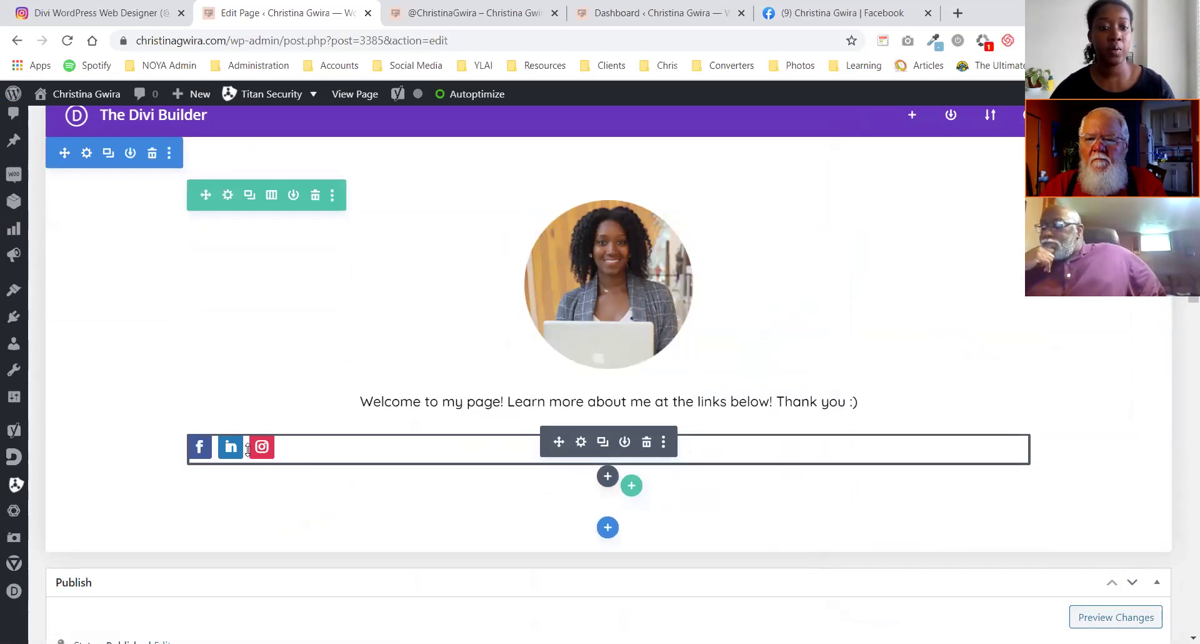
{"action": "left_click", "coordinate": [581, 442]}
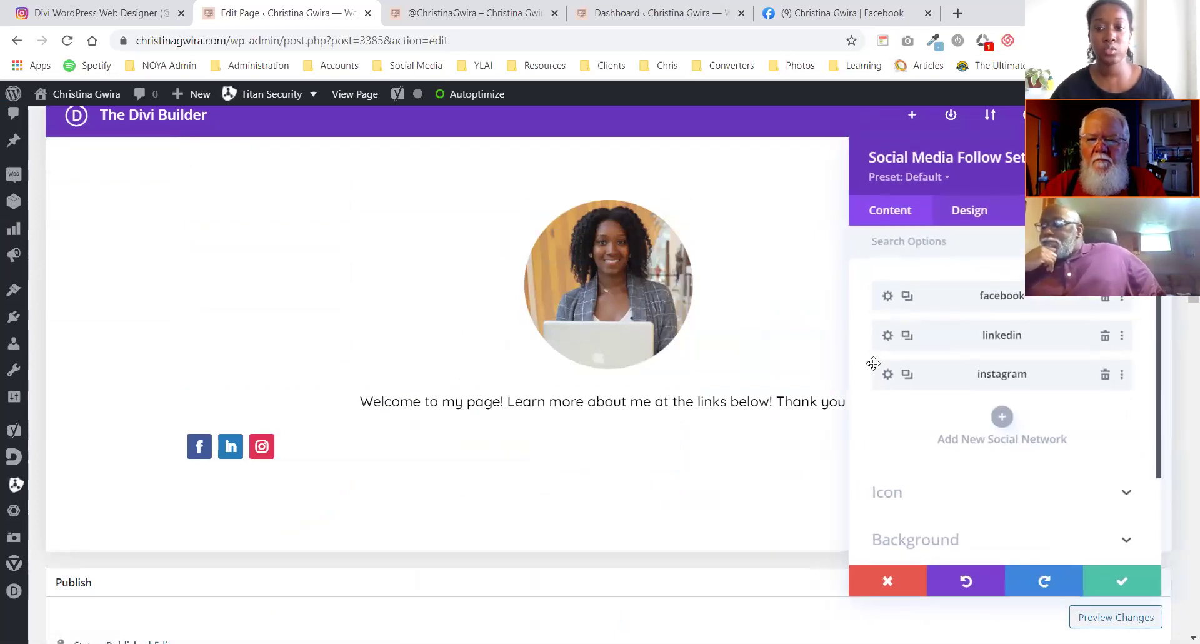
{"action": "left_click", "coordinate": [955, 213]}
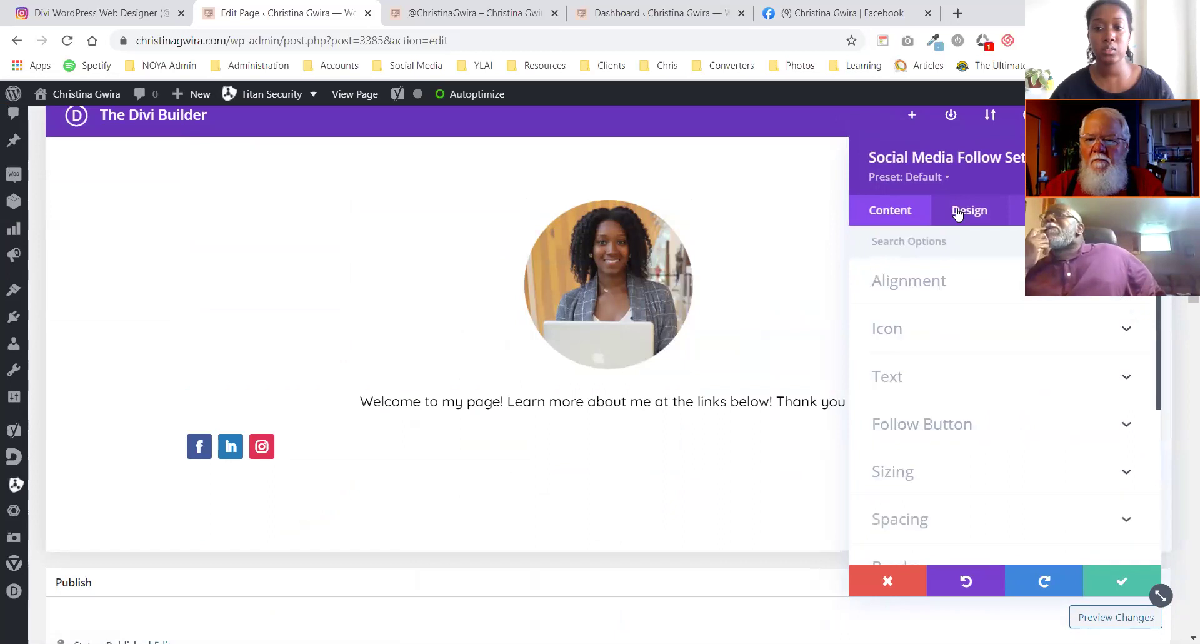
{"action": "left_click", "coordinate": [923, 283]}
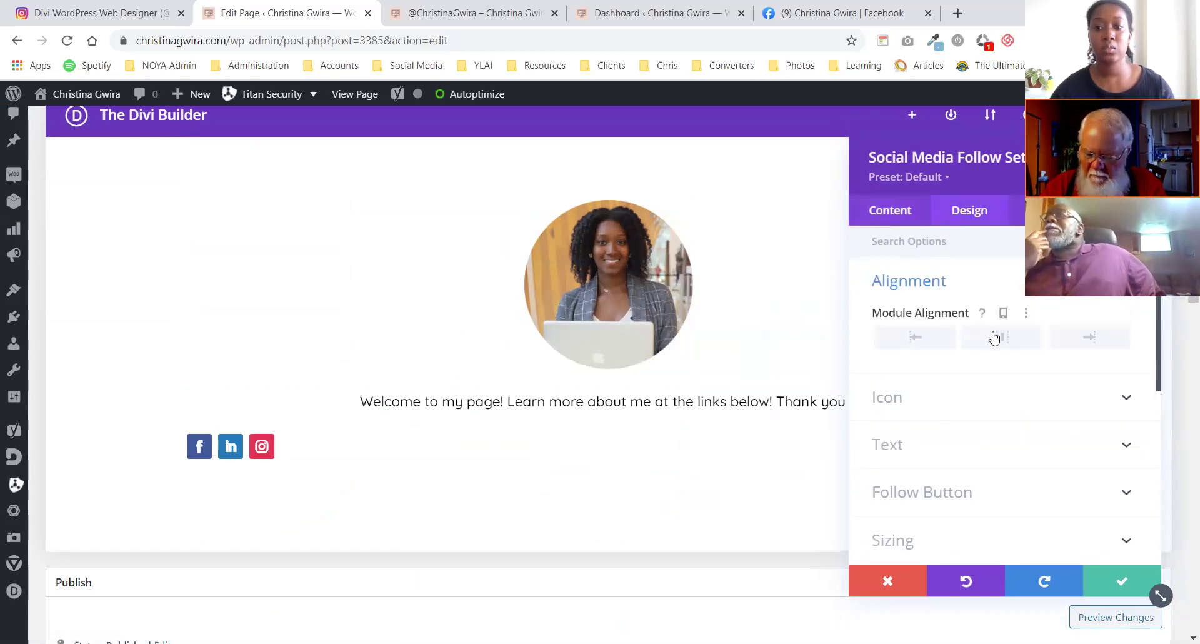
{"action": "left_click", "coordinate": [994, 338]}
{"action": "left_click", "coordinate": [1136, 585]}
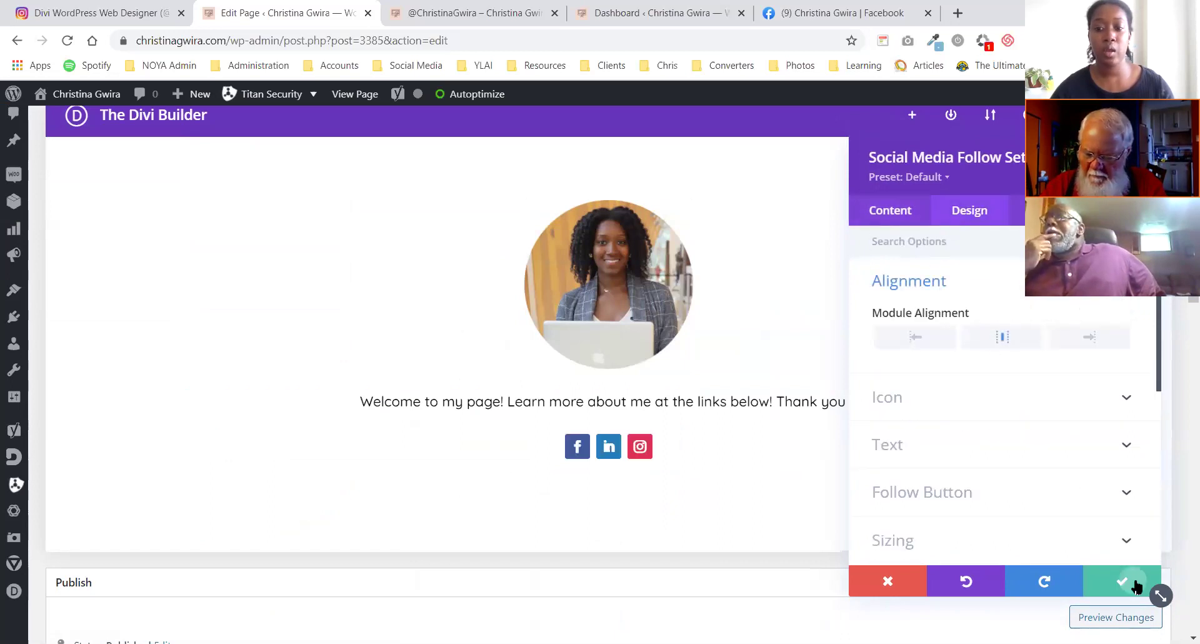
- Update the Links page and view it live in a new browser tab at the site's /social address
{"action": "scroll", "coordinate": [884, 487], "scroll_direction": "down", "scroll_amount": 3}
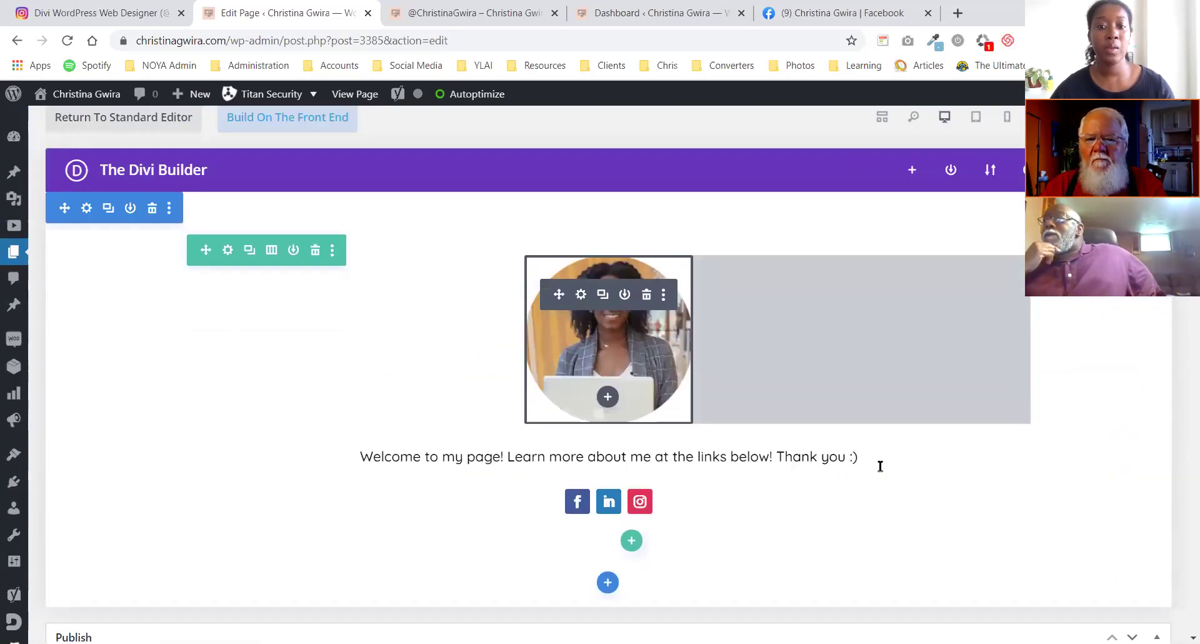
{"action": "scroll", "coordinate": [880, 466], "scroll_direction": "up", "scroll_amount": 1}
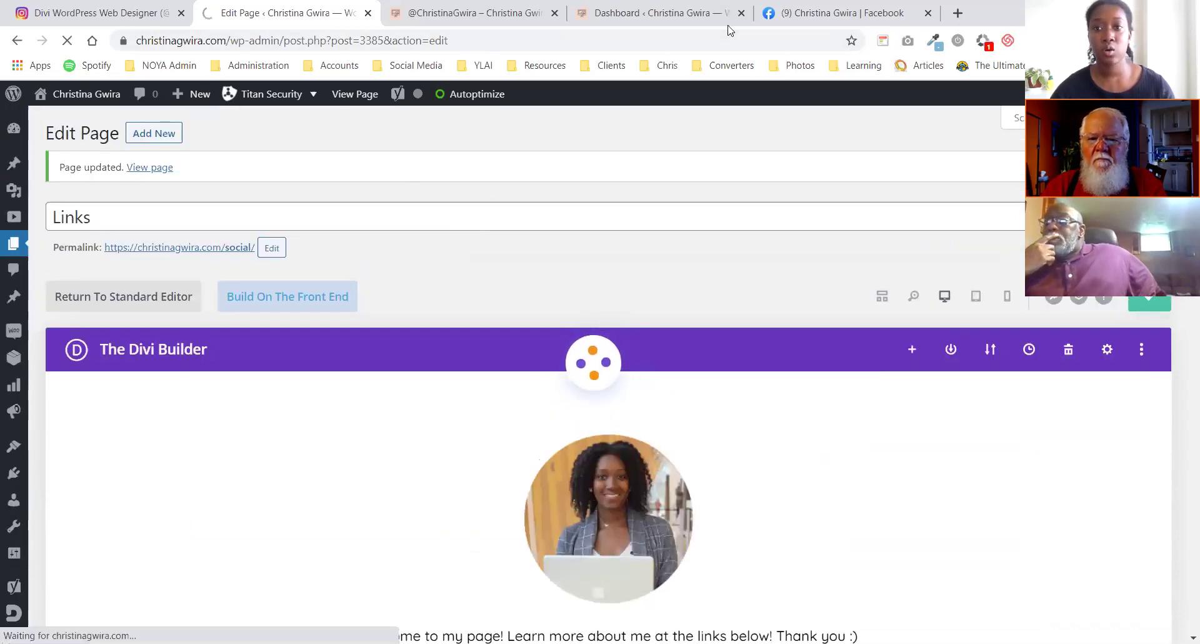
{"action": "key", "text": "ctrl+t"}
{"action": "type", "text": "christinagwira.com"}
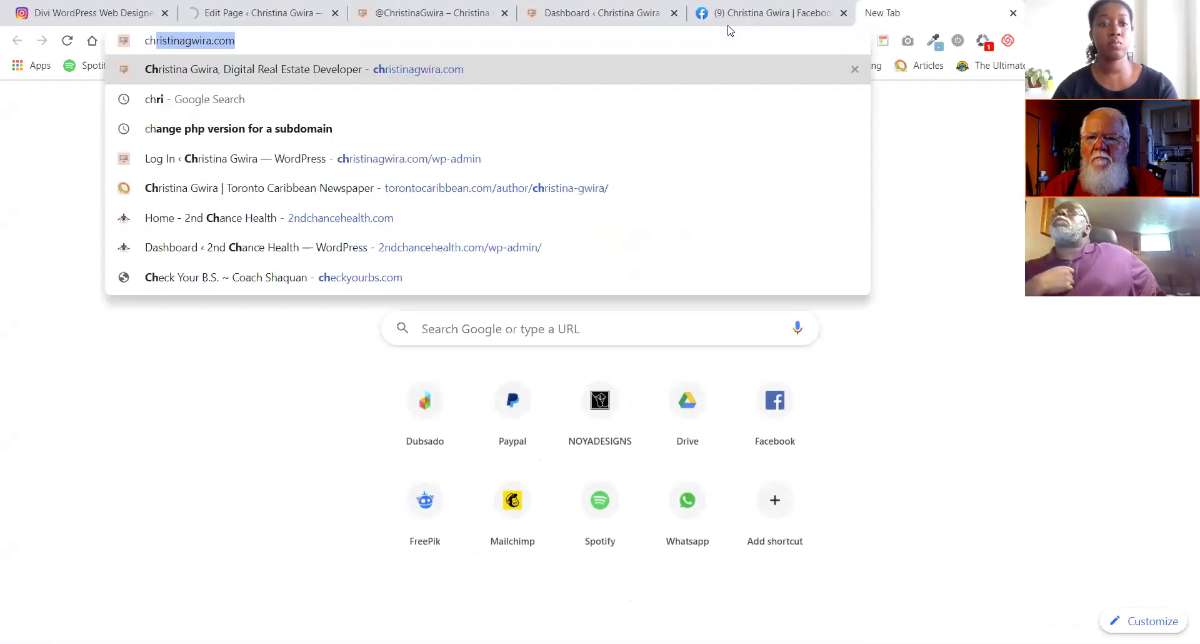
{"action": "type", "text": "/social"}
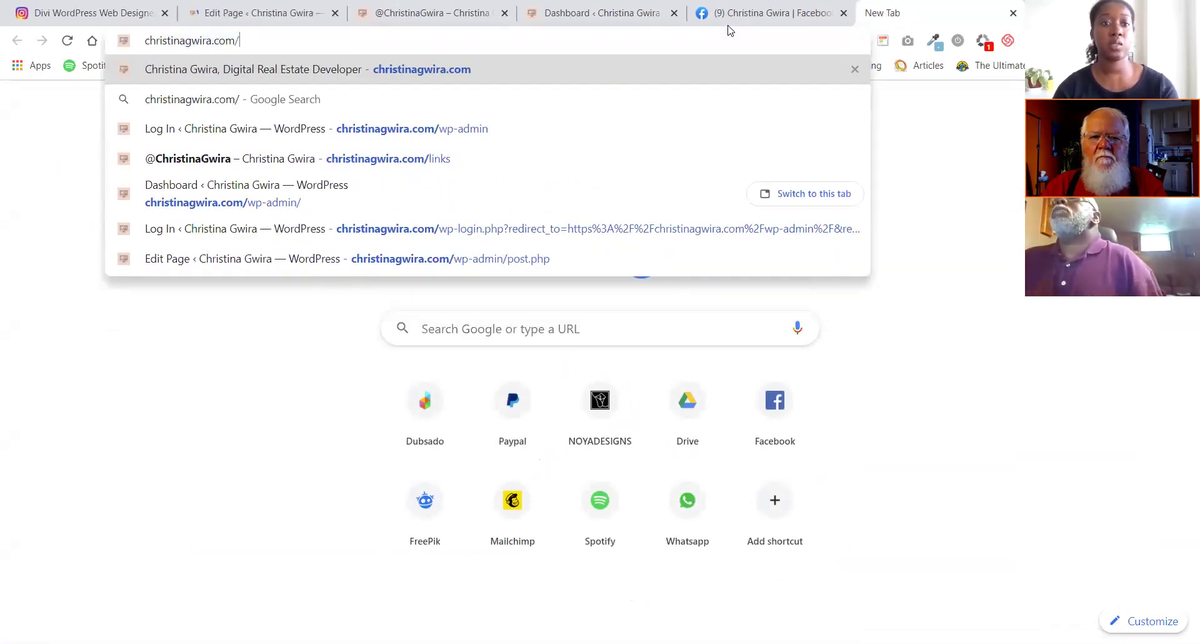
{"action": "key", "text": "Return"}
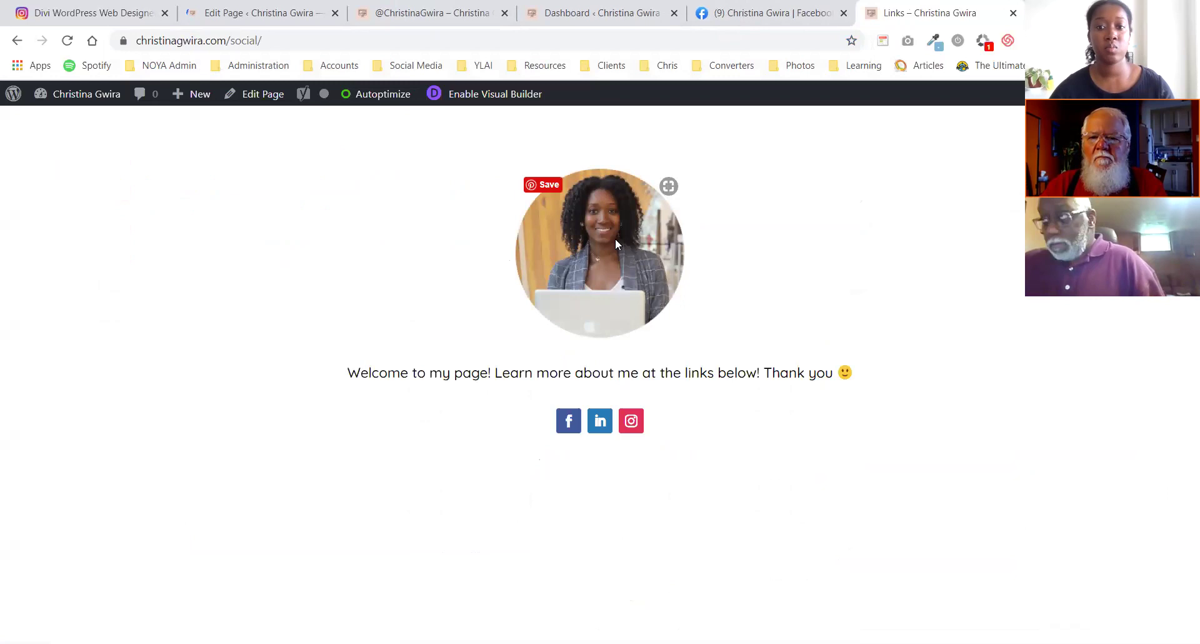
{"action": "left_click_drag", "start_coordinate": [348, 373], "coordinate": [865, 381]}
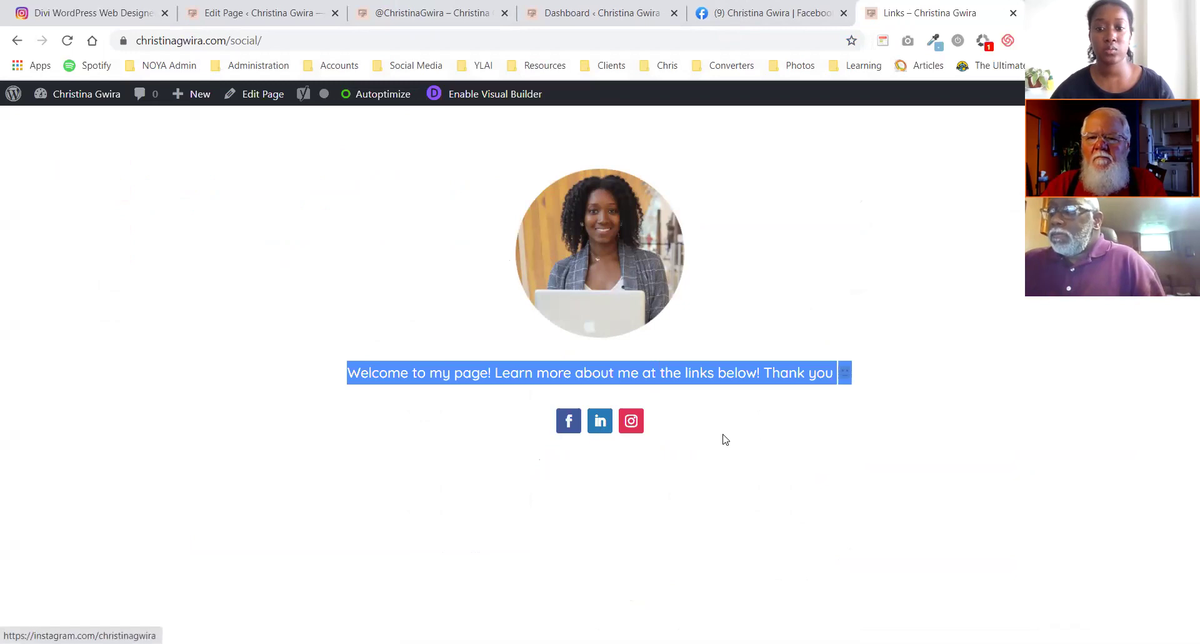
{"action": "left_click", "coordinate": [740, 442]}
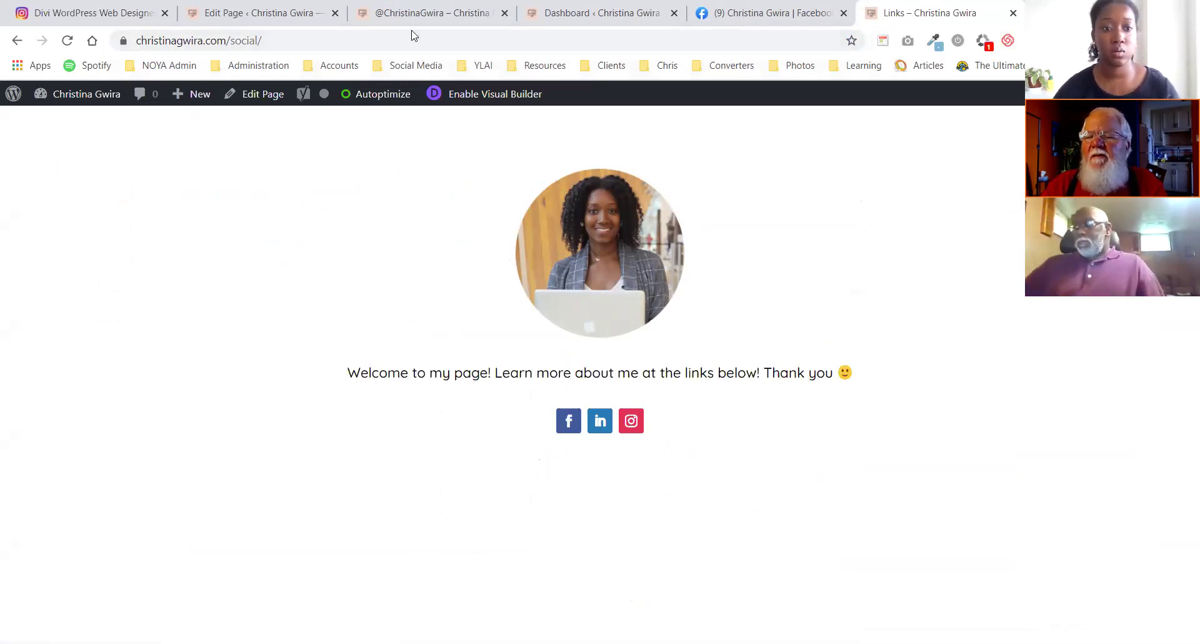
- Return to the page editor and view the Social Media Follow module's network settings, closing them without changes
{"action": "left_click", "coordinate": [244, 15]}
{"action": "scroll", "coordinate": [511, 397], "scroll_direction": "down", "scroll_amount": 3}
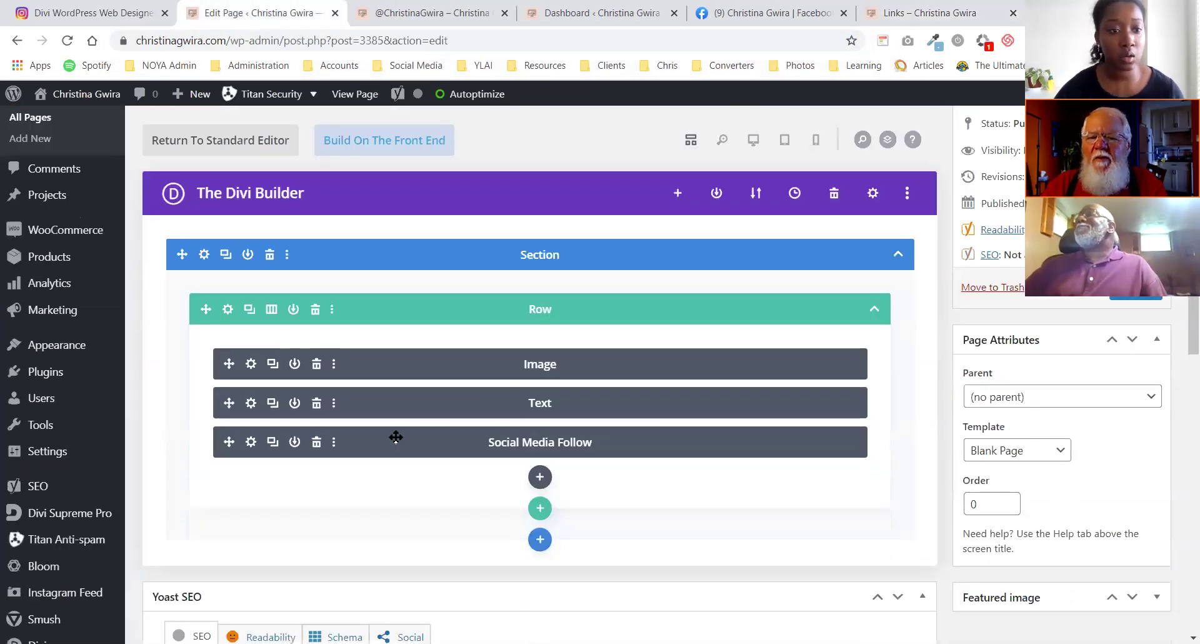
{"action": "left_click", "coordinate": [251, 442]}
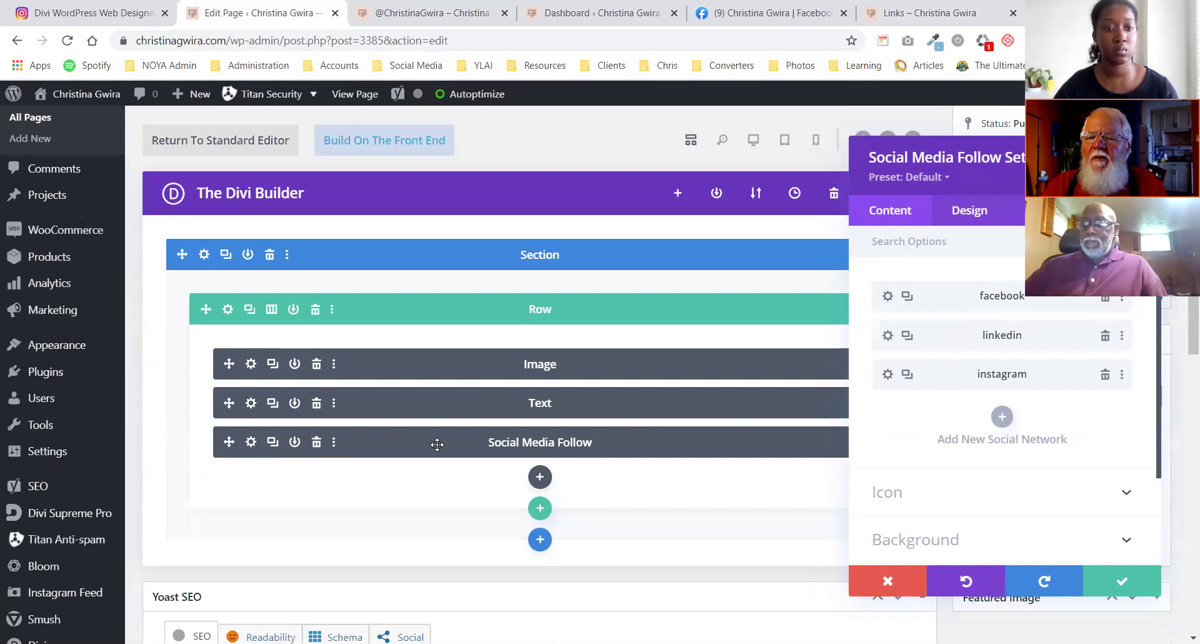
{"action": "left_click", "coordinate": [887, 580]}
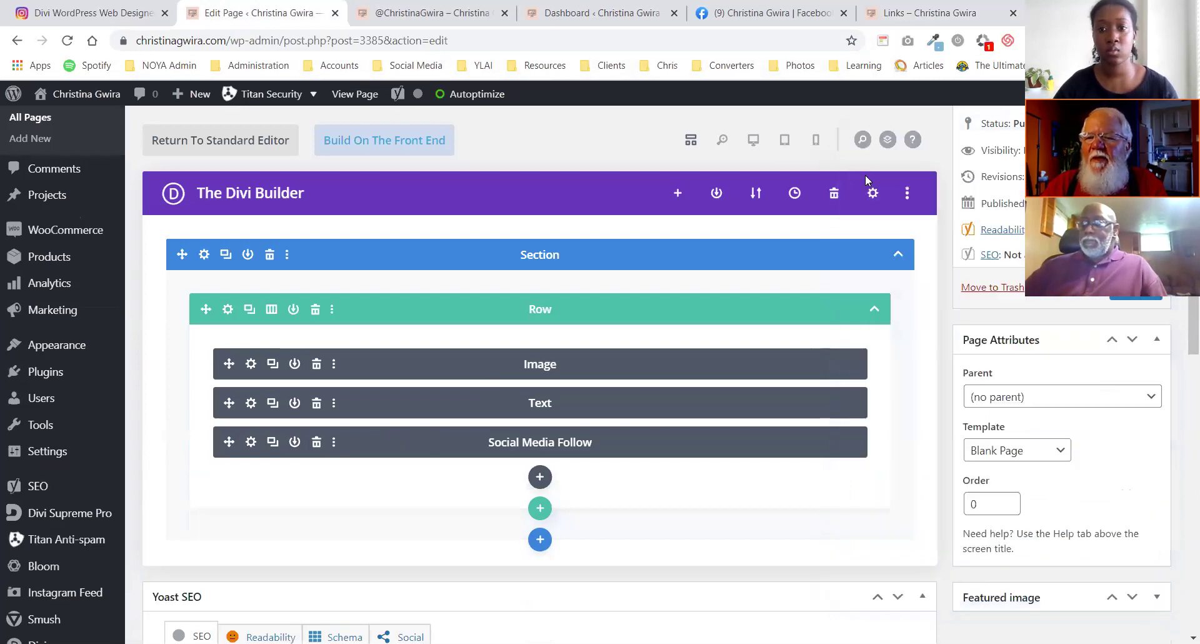
- Go back to the live links page and examine the Save overlay and context options on the headshot
{"action": "left_click", "coordinate": [917, 14]}
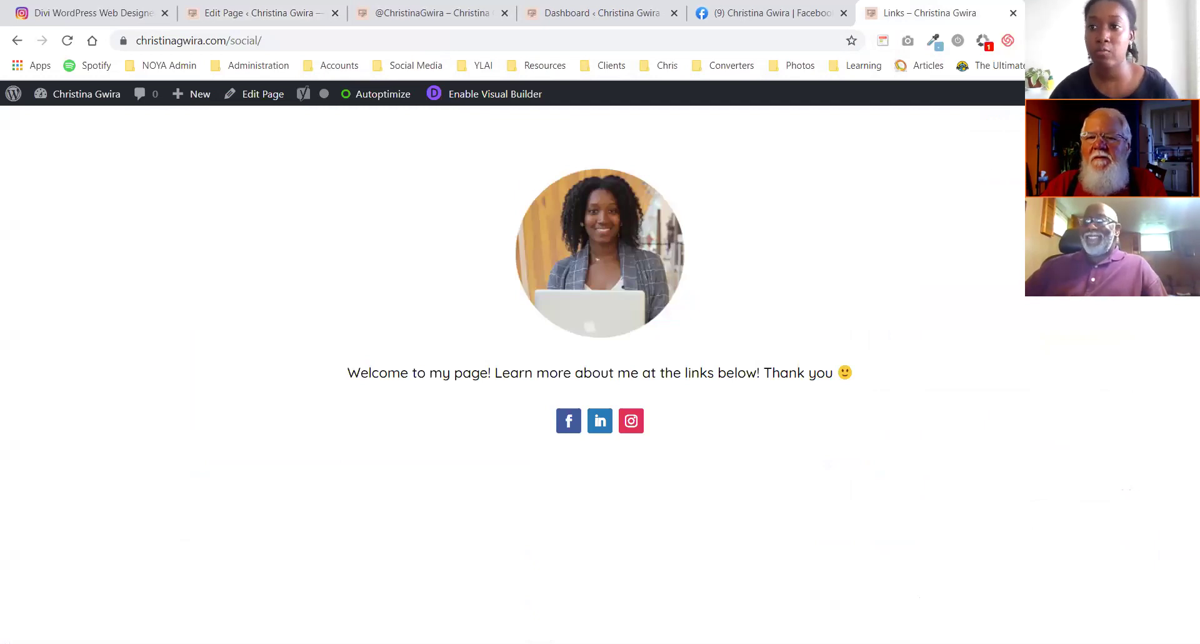
{"action": "left_click", "coordinate": [1188, 41]}
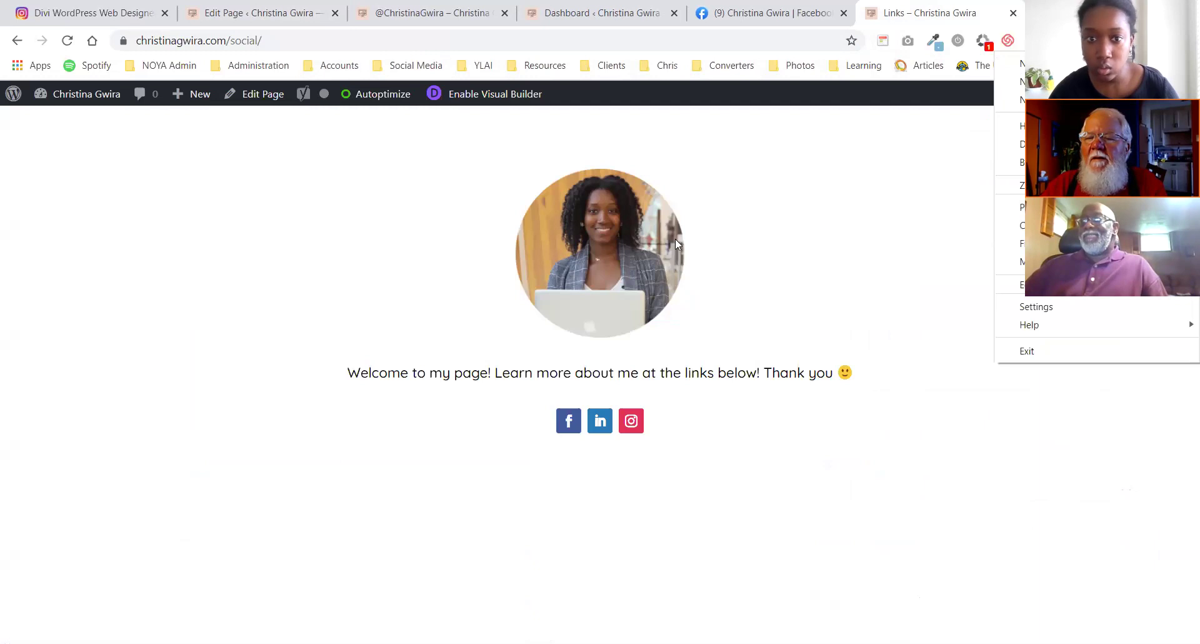
{"action": "left_click", "coordinate": [575, 241]}
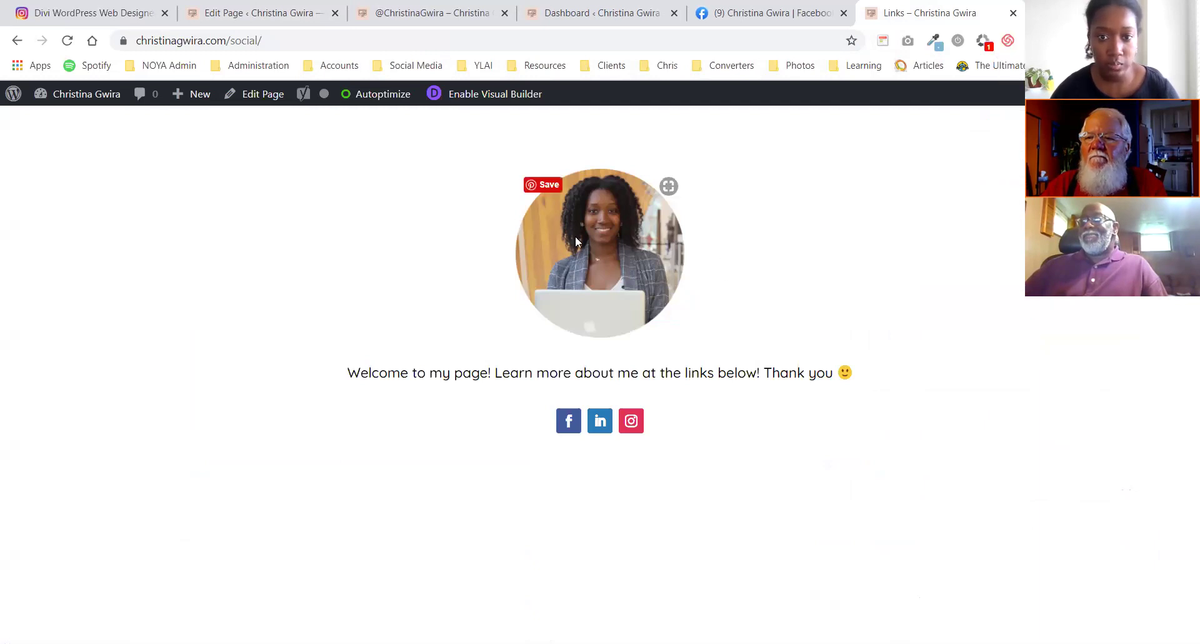
{"action": "right_click", "coordinate": [546, 190]}
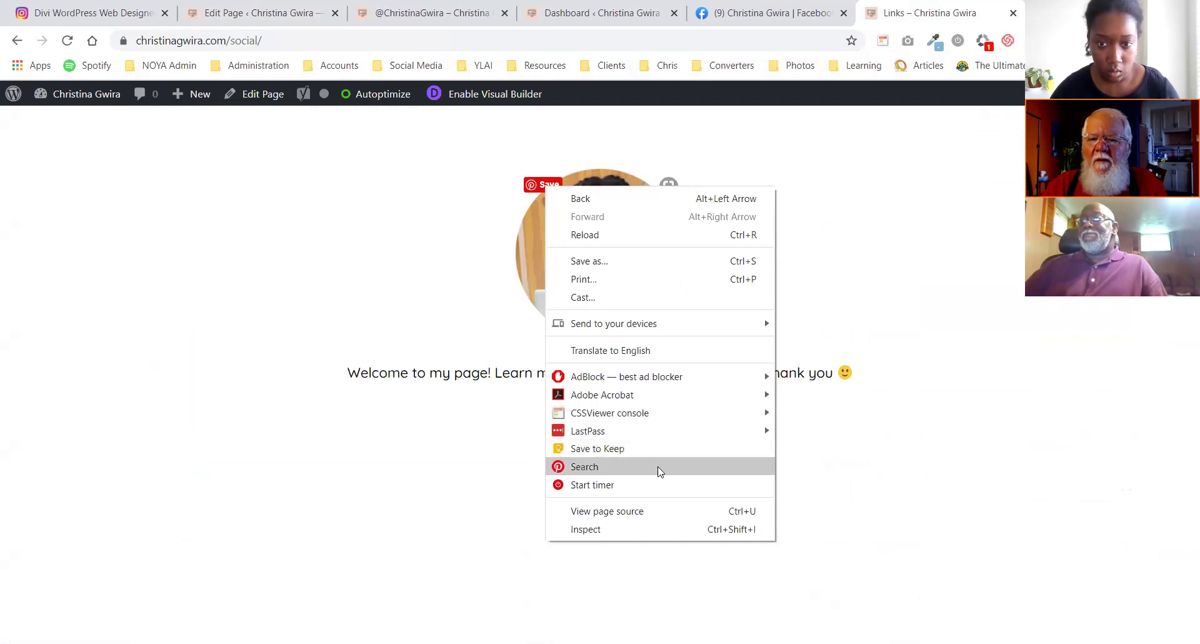
- Open Chrome's extensions page from its settings and locate the Pinterest Save Button extension
{"action": "key", "text": "alt+f"}
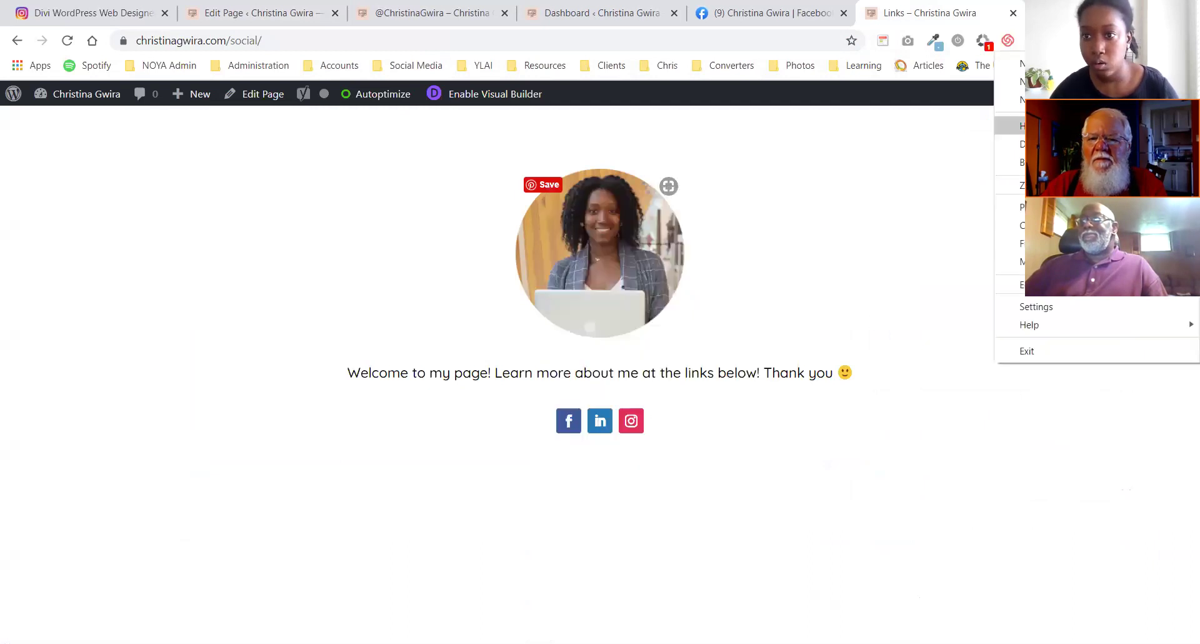
{"action": "left_click", "coordinate": [1036, 307]}
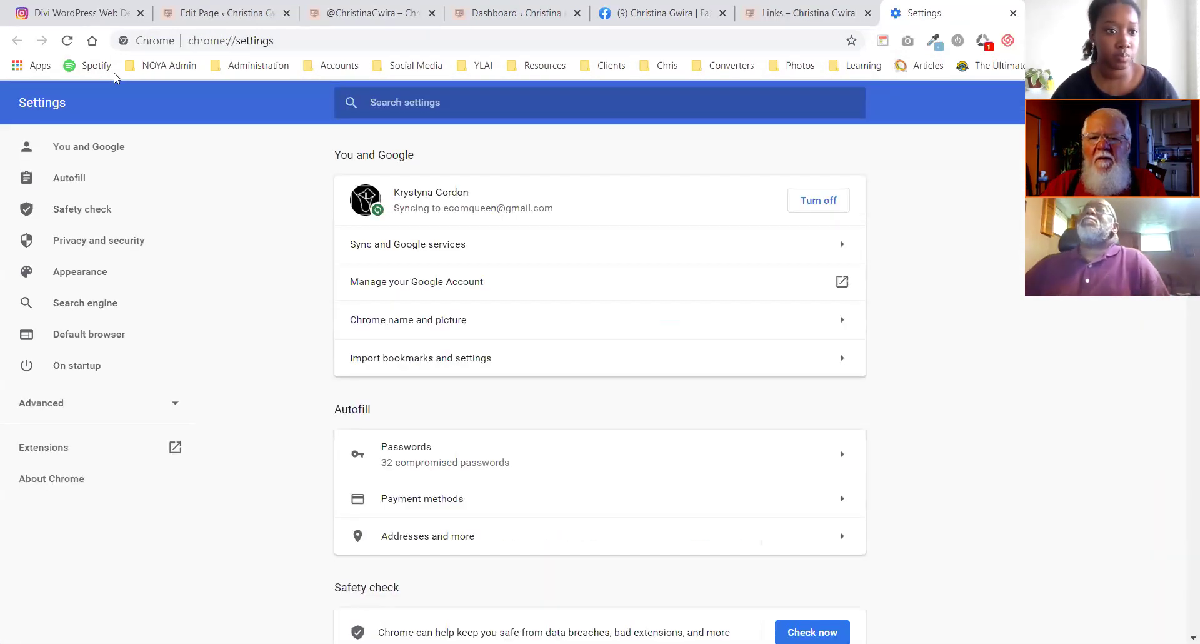
{"action": "left_click", "coordinate": [54, 448]}
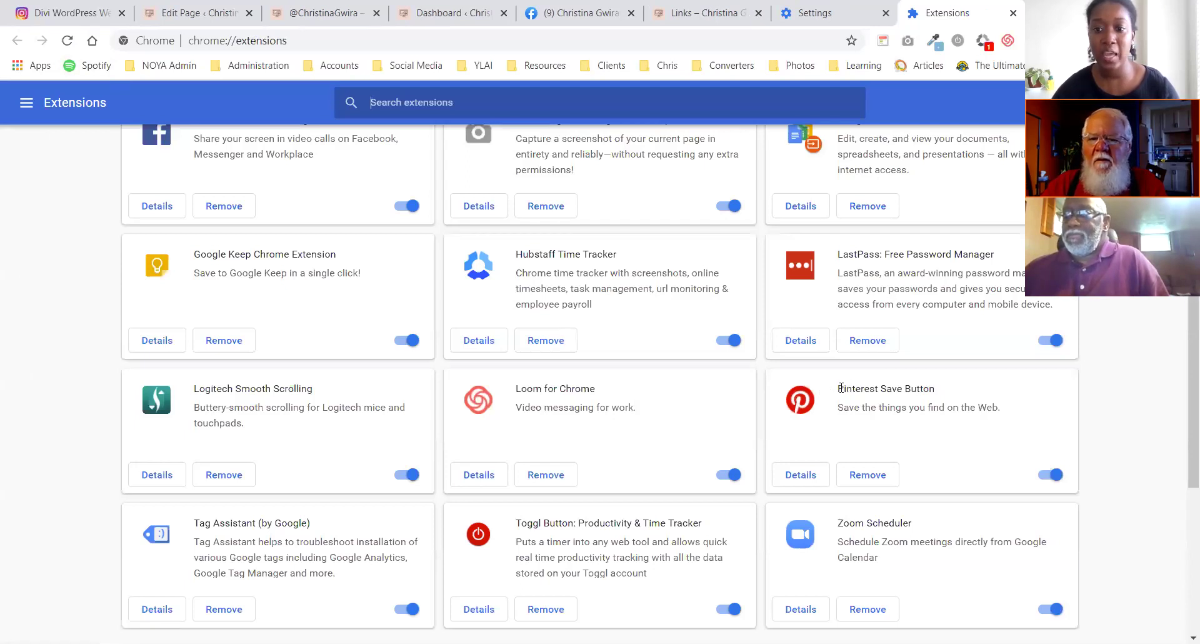
{"action": "left_click_drag", "start_coordinate": [838, 388], "coordinate": [960, 395]}
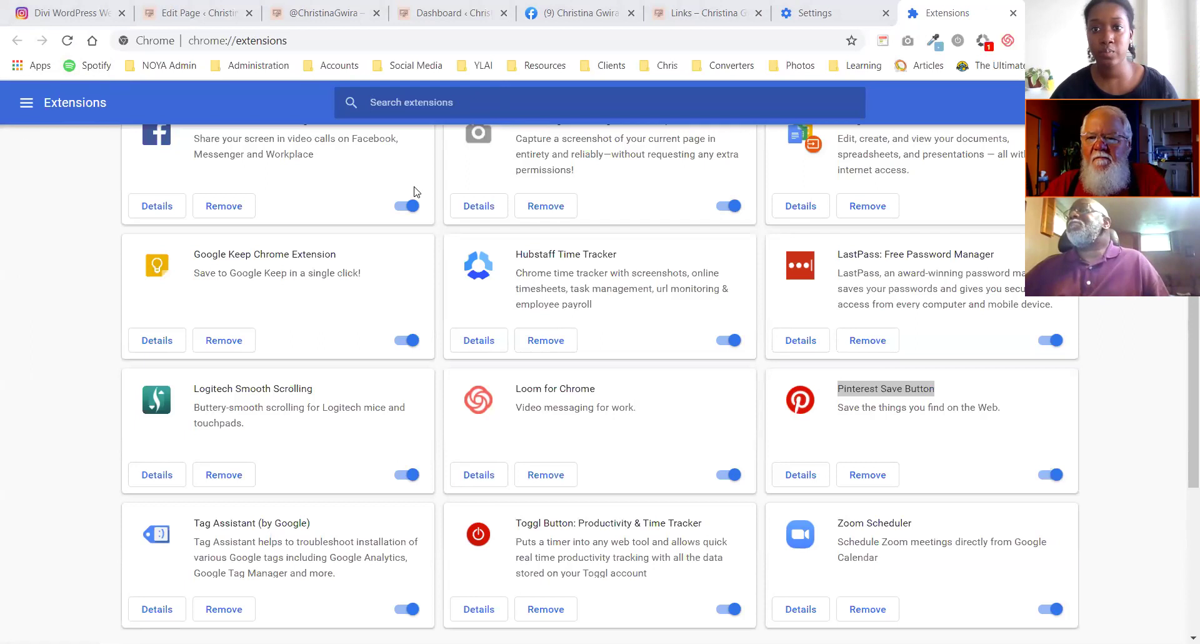
- Close the extensions and settings tabs and view the existing live page at /links as a reference
{"action": "left_click", "coordinate": [1013, 13]}
{"action": "left_click", "coordinate": [1013, 13]}
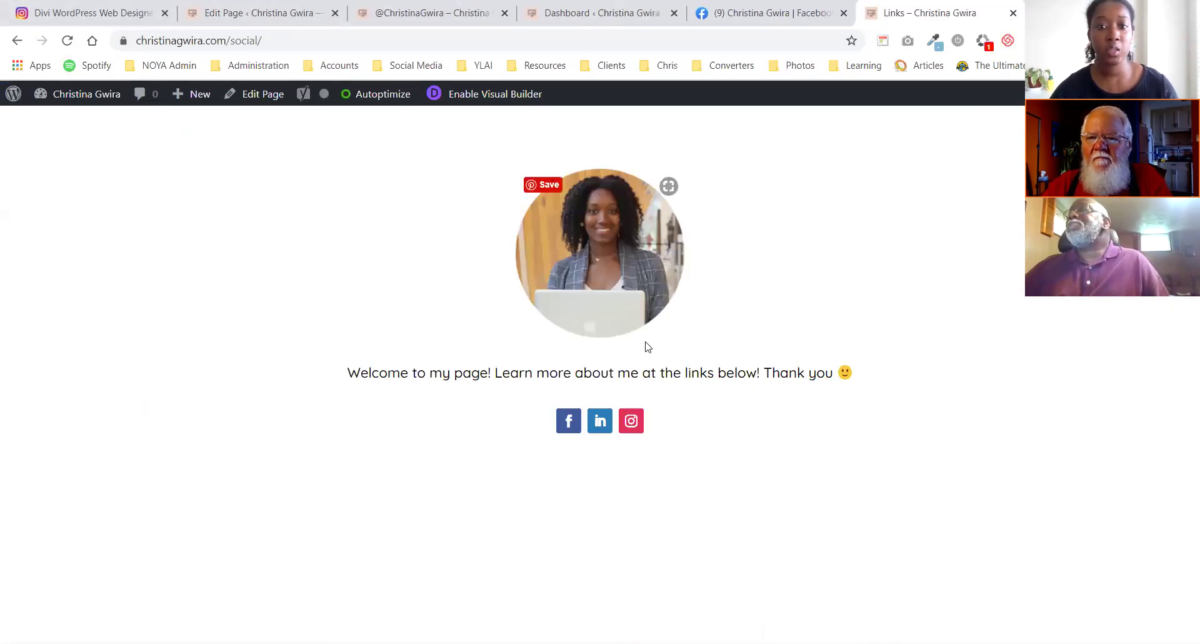
{"action": "left_click", "coordinate": [463, 14]}
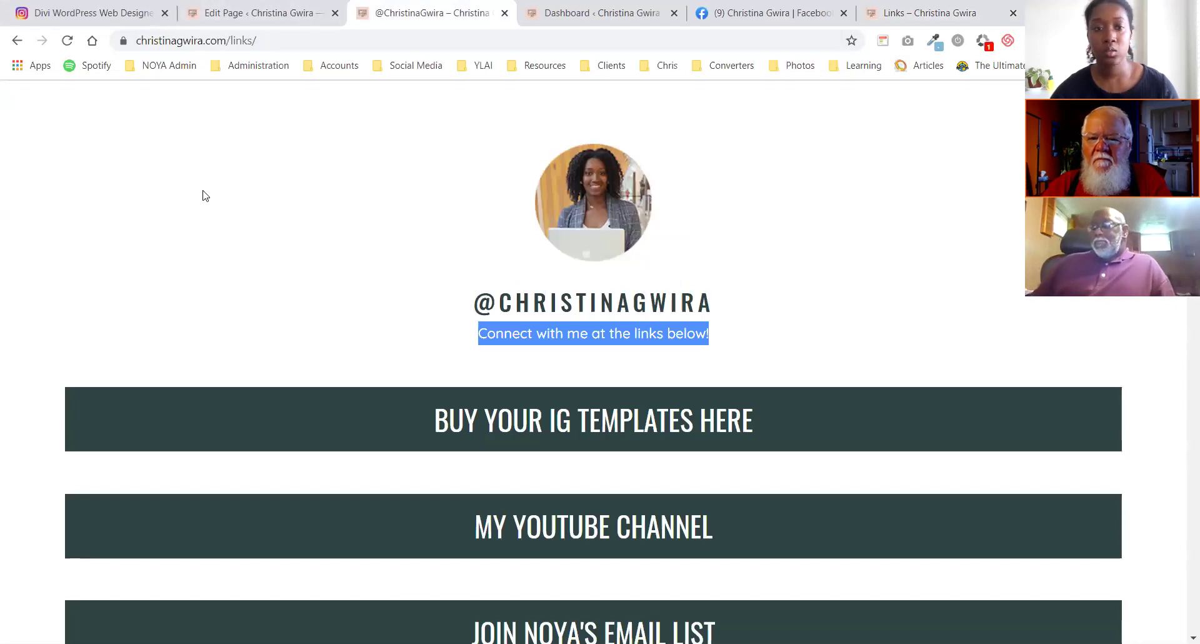
- In the page editor, insert a regular section below the first, with a single-column row containing a Button module
{"action": "left_click", "coordinate": [266, 13]}
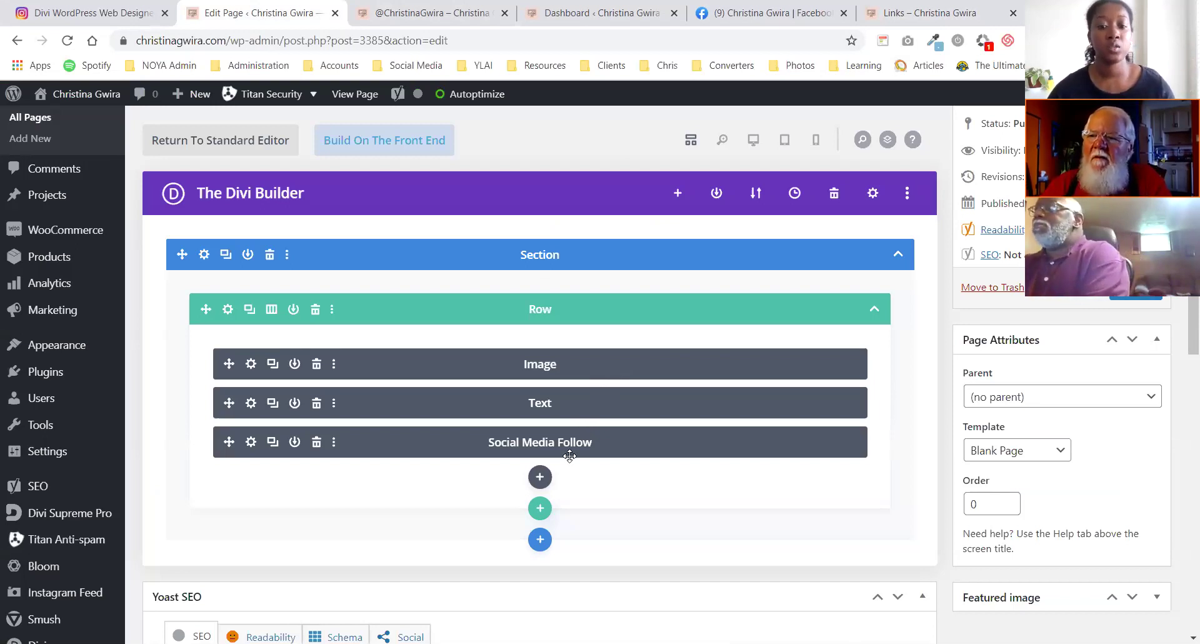
{"action": "left_click", "coordinate": [540, 541]}
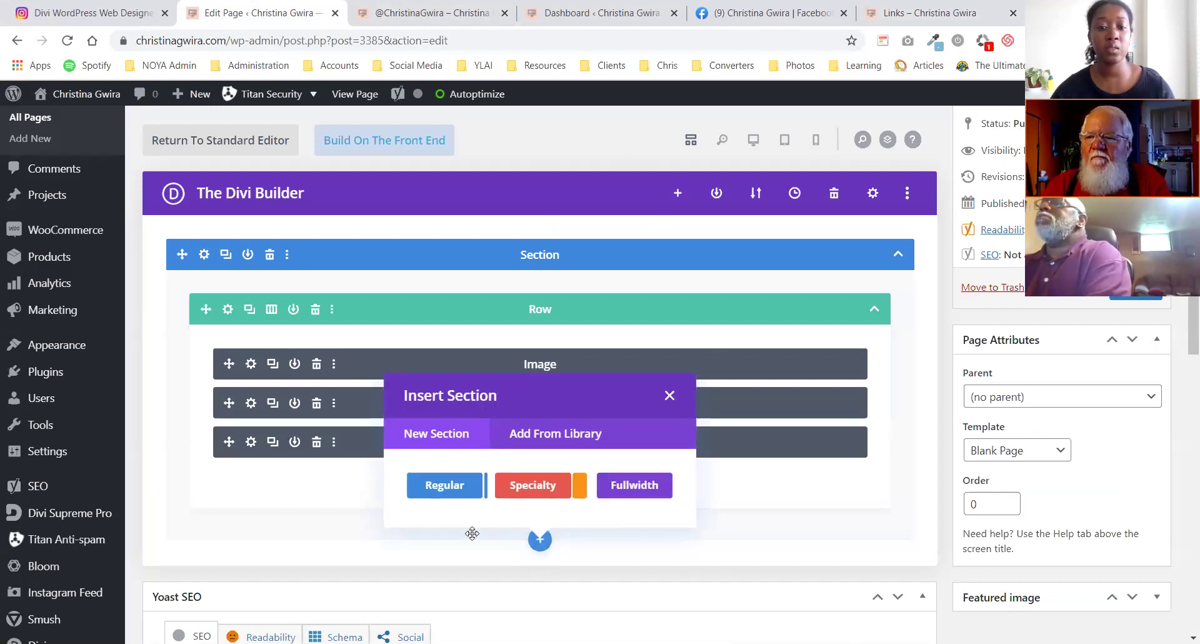
{"action": "left_click", "coordinate": [442, 491]}
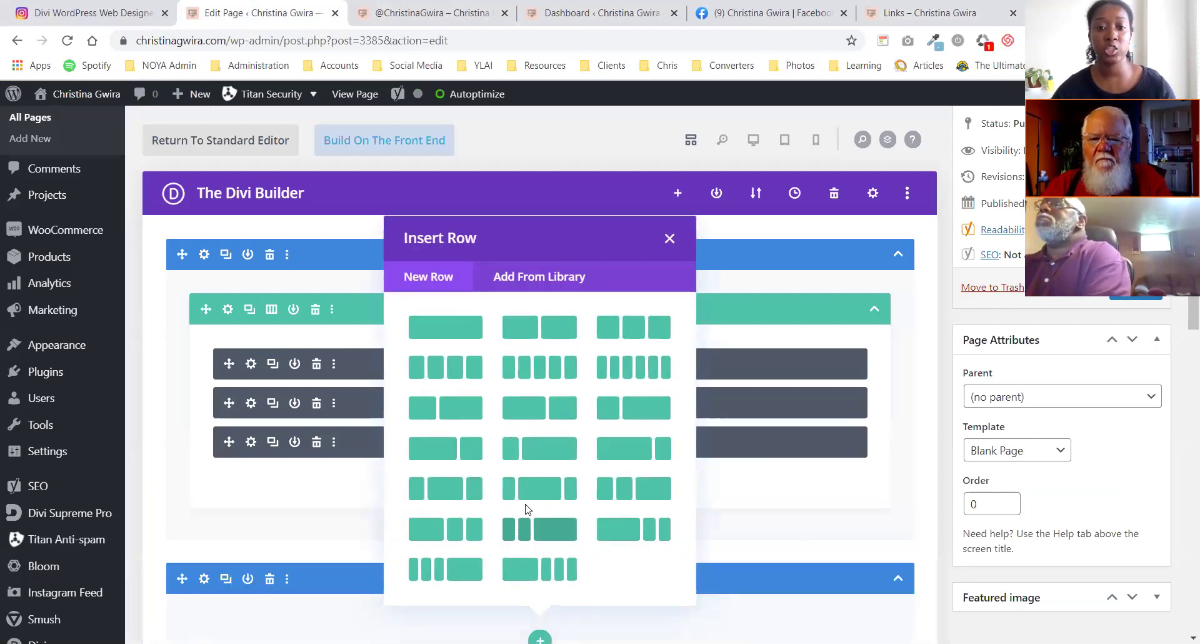
{"action": "left_click", "coordinate": [440, 336]}
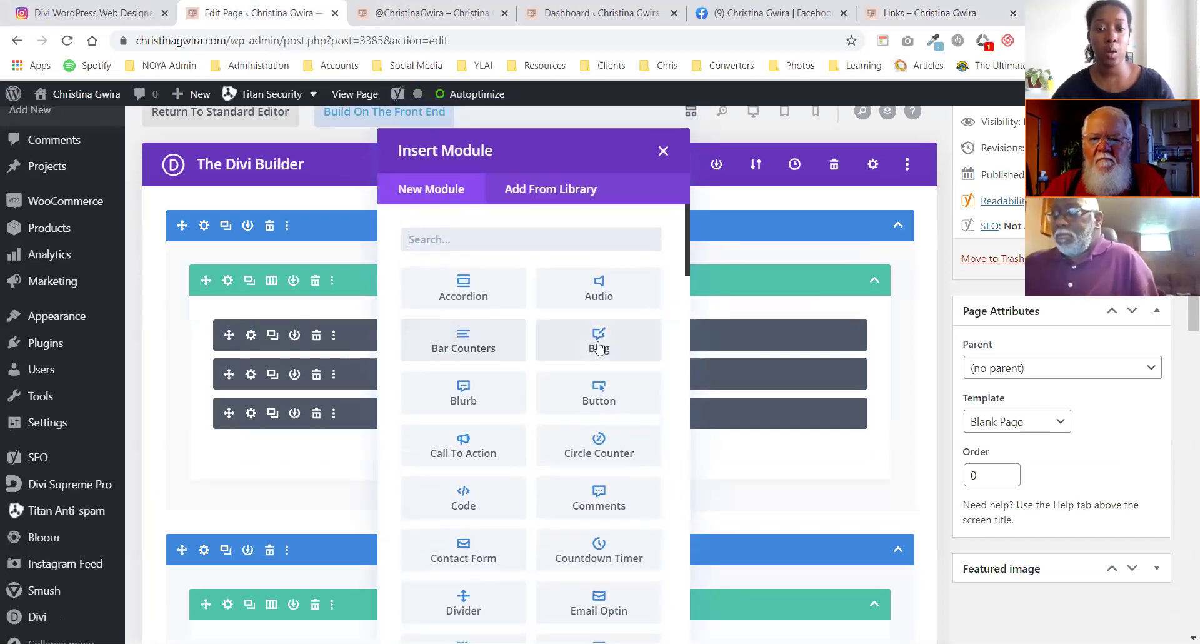
{"action": "left_click", "coordinate": [601, 394]}
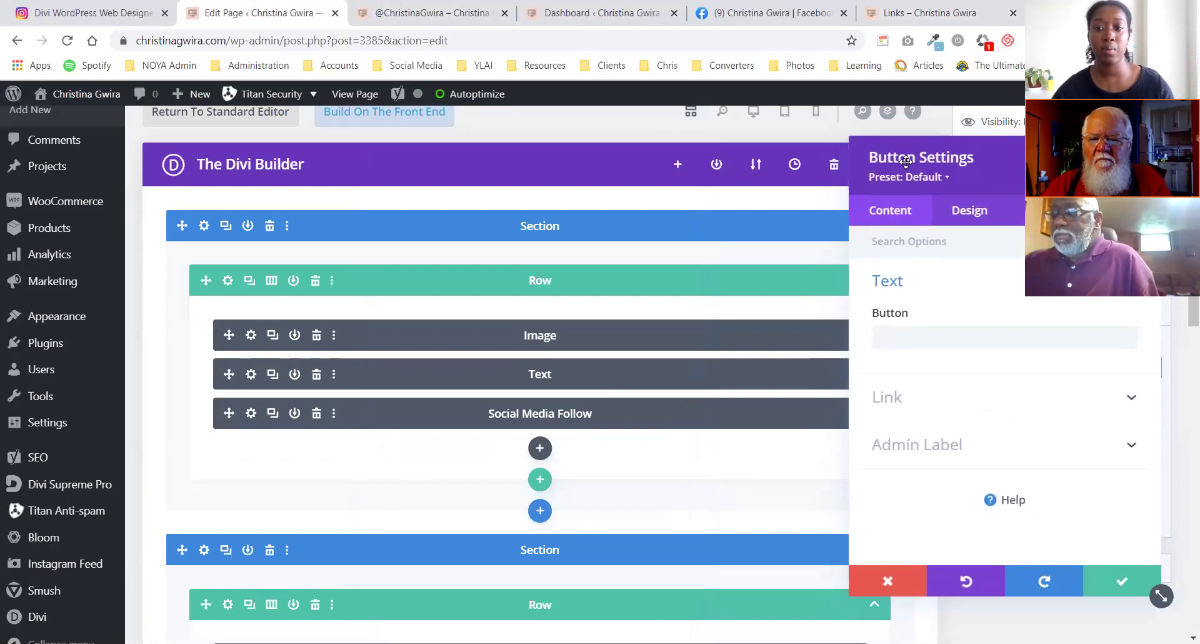
{"action": "left_click_drag", "start_coordinate": [900, 160], "coordinate": [275, 178]}
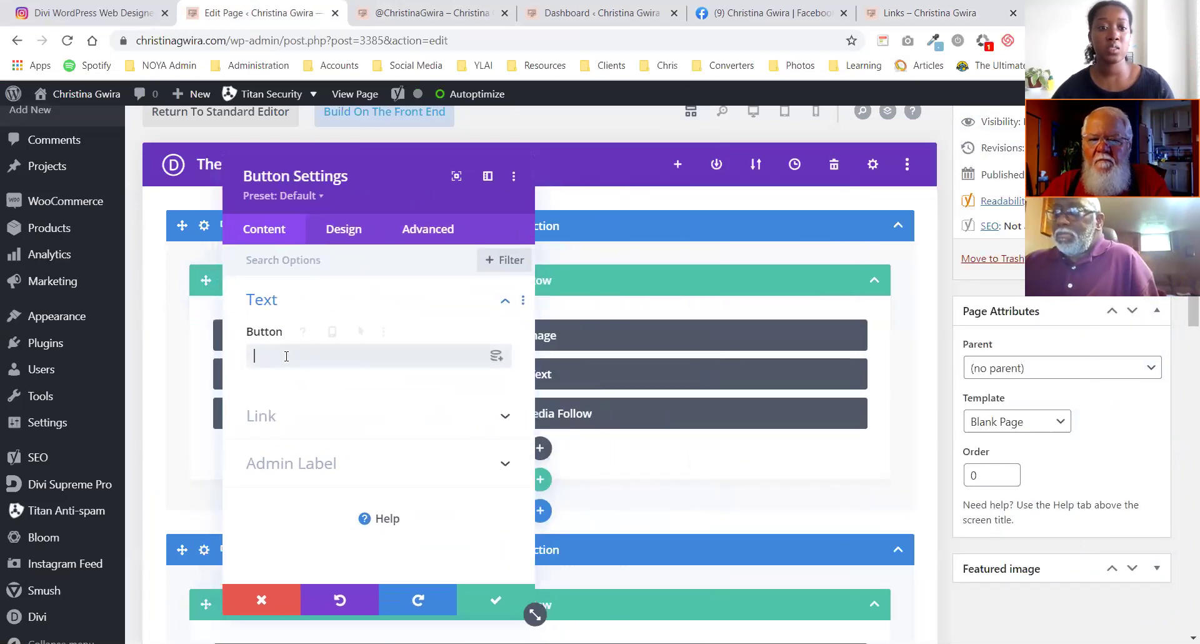
{"action": "type", "text": "Visit my Youtube channel!"}
{"action": "left_click", "coordinate": [288, 417]}
{"action": "left_click", "coordinate": [305, 372]}
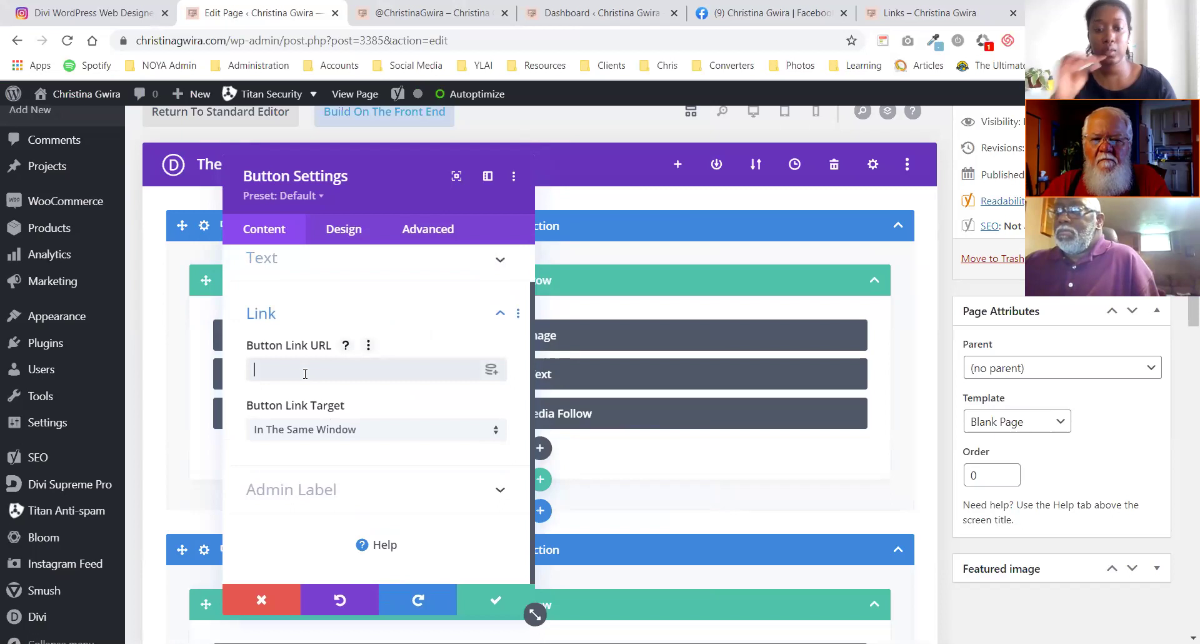
{"action": "type", "text": "http://"}
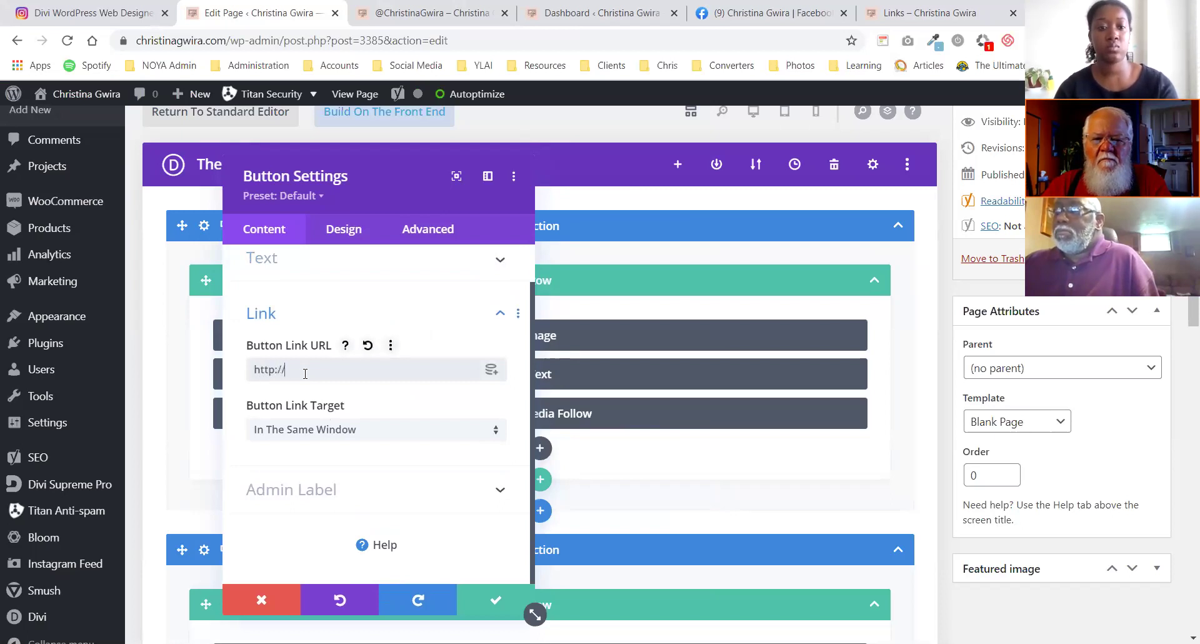
{"action": "type", "text": "youtube.com"}
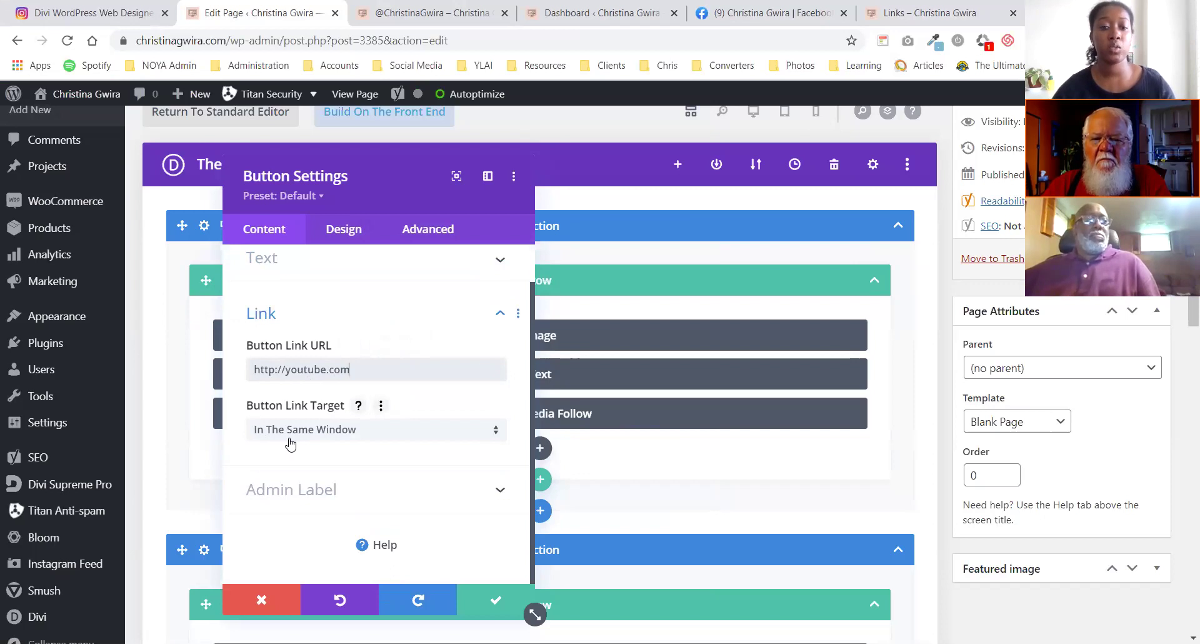
{"action": "left_click", "coordinate": [487, 601]}
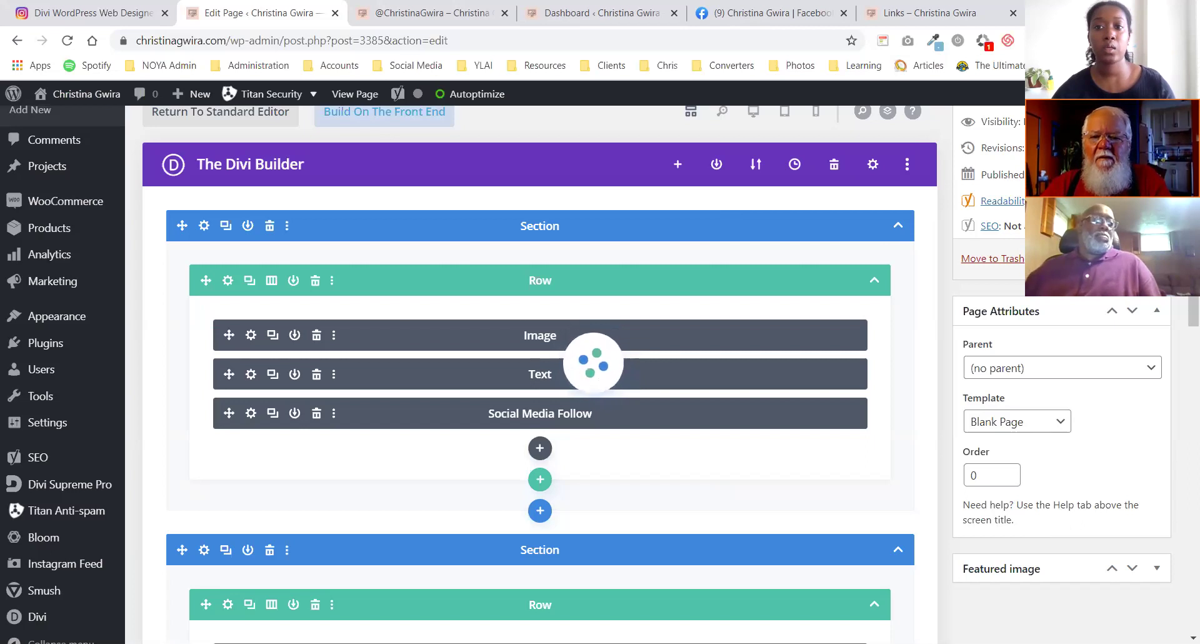
- Reload the live /social page to check the new button, and return to the page editor
{"action": "left_click", "coordinate": [918, 12]}
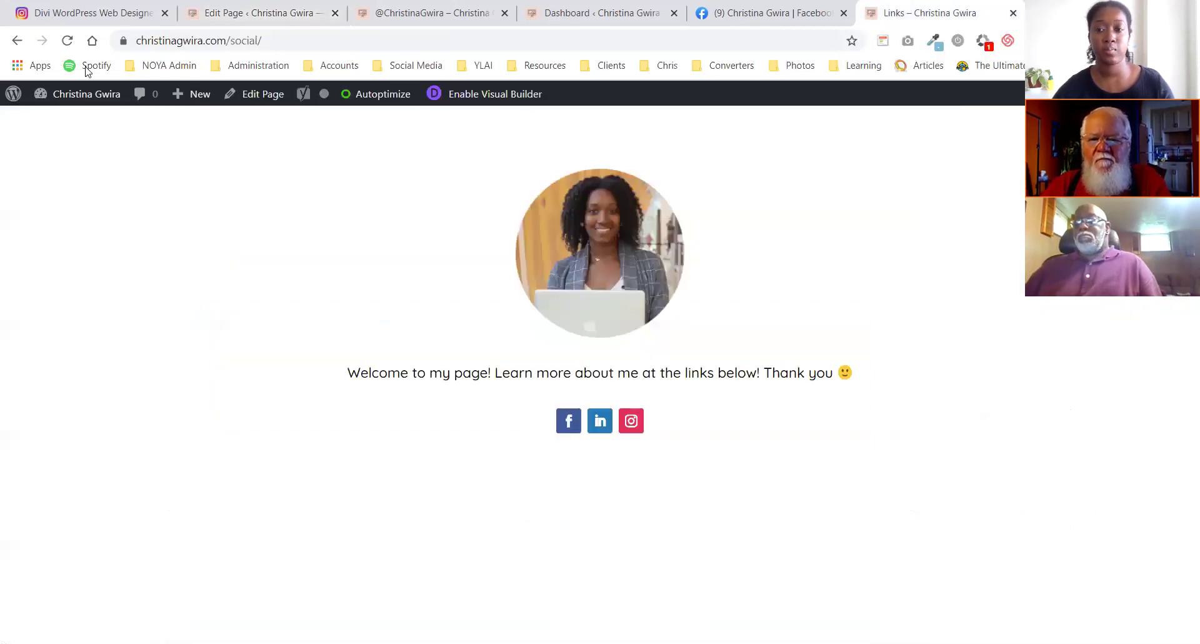
{"action": "key", "text": "F5"}
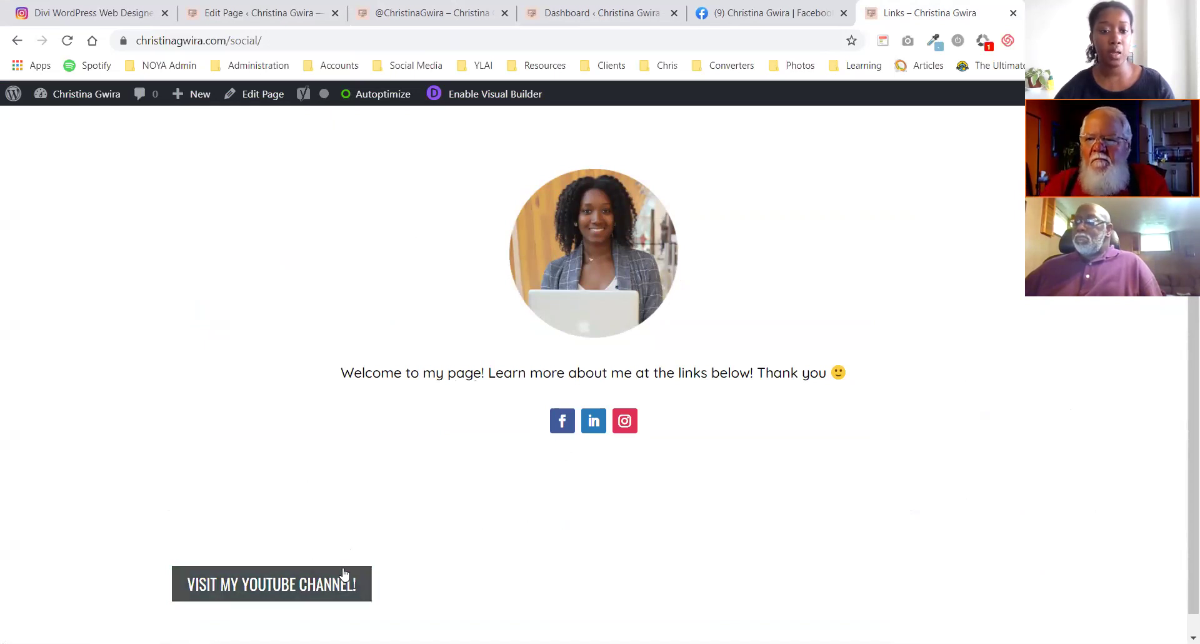
{"action": "left_click", "coordinate": [239, 17]}
- Open the design settings of the button's section and examine its sizing options
{"action": "scroll", "coordinate": [525, 434], "scroll_direction": "down", "scroll_amount": 5}
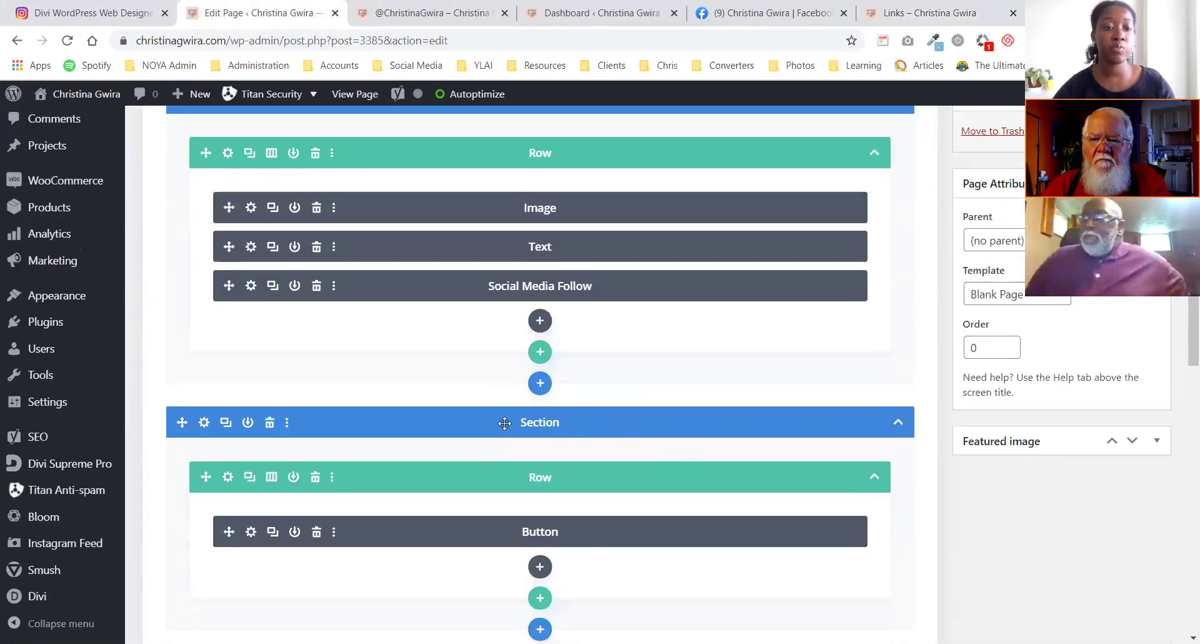
{"action": "left_click", "coordinate": [204, 423]}
{"action": "left_click", "coordinate": [348, 238]}
{"action": "left_click_drag", "start_coordinate": [399, 190], "coordinate": [538, 157]}
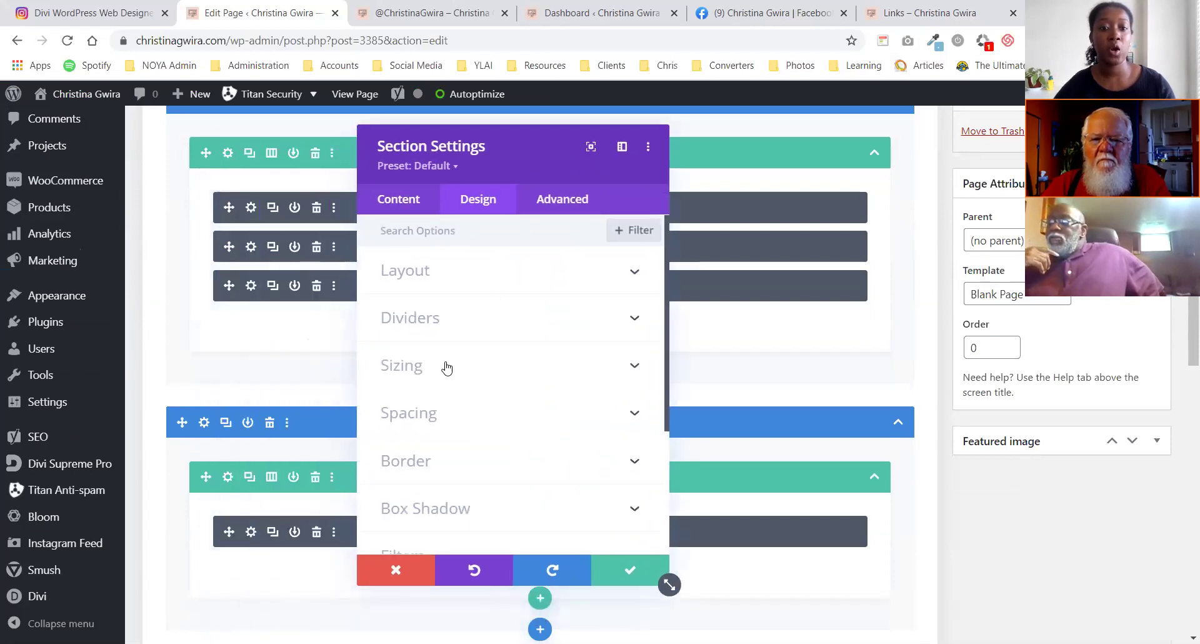
{"action": "left_click", "coordinate": [446, 368]}
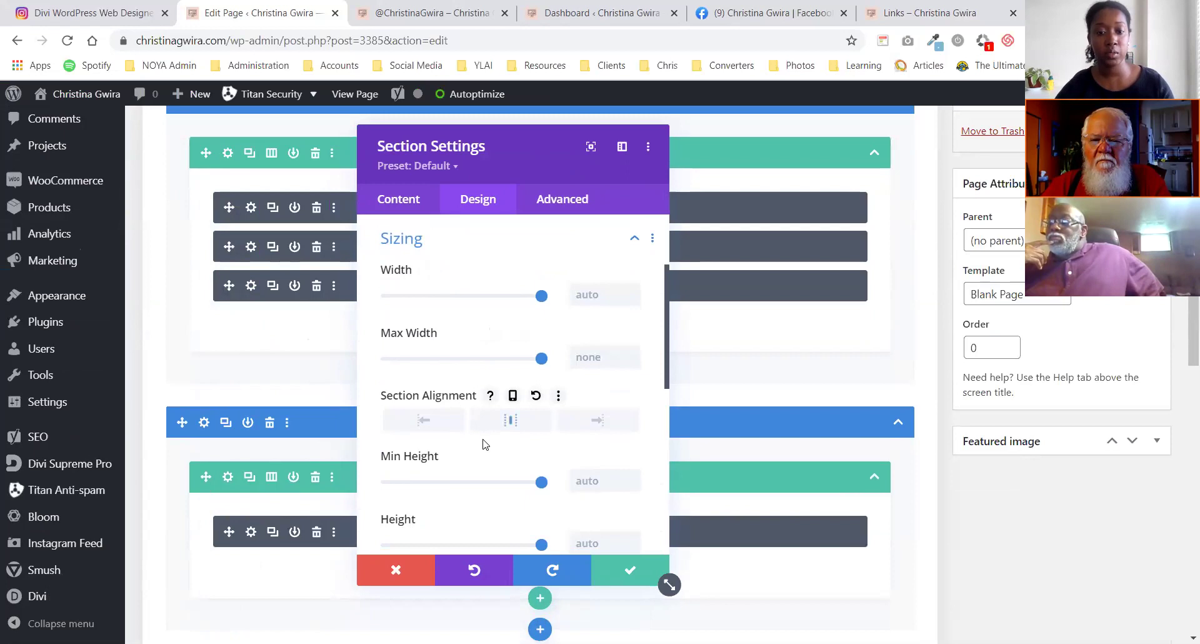
{"action": "scroll", "coordinate": [483, 443], "scroll_direction": "down", "scroll_amount": 3}
{"action": "scroll", "coordinate": [482, 443], "scroll_direction": "up", "scroll_amount": 2}
{"action": "scroll", "coordinate": [484, 447], "scroll_direction": "up", "scroll_amount": 2}
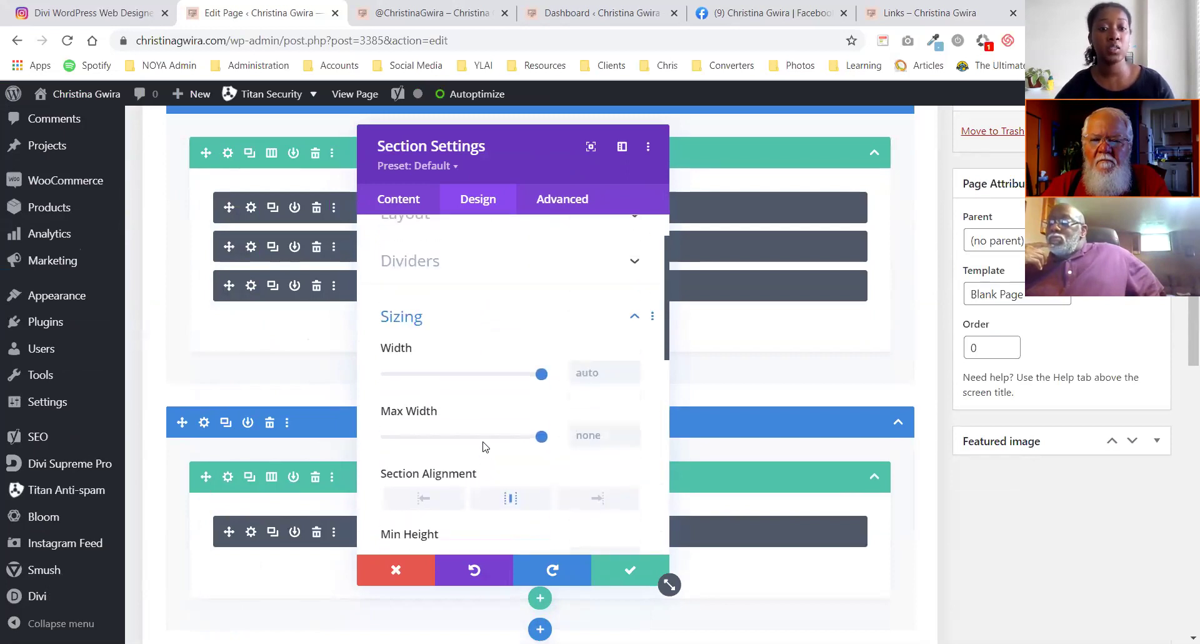
{"action": "scroll", "coordinate": [482, 446], "scroll_direction": "up", "scroll_amount": 1}
{"action": "left_click", "coordinate": [406, 375]}
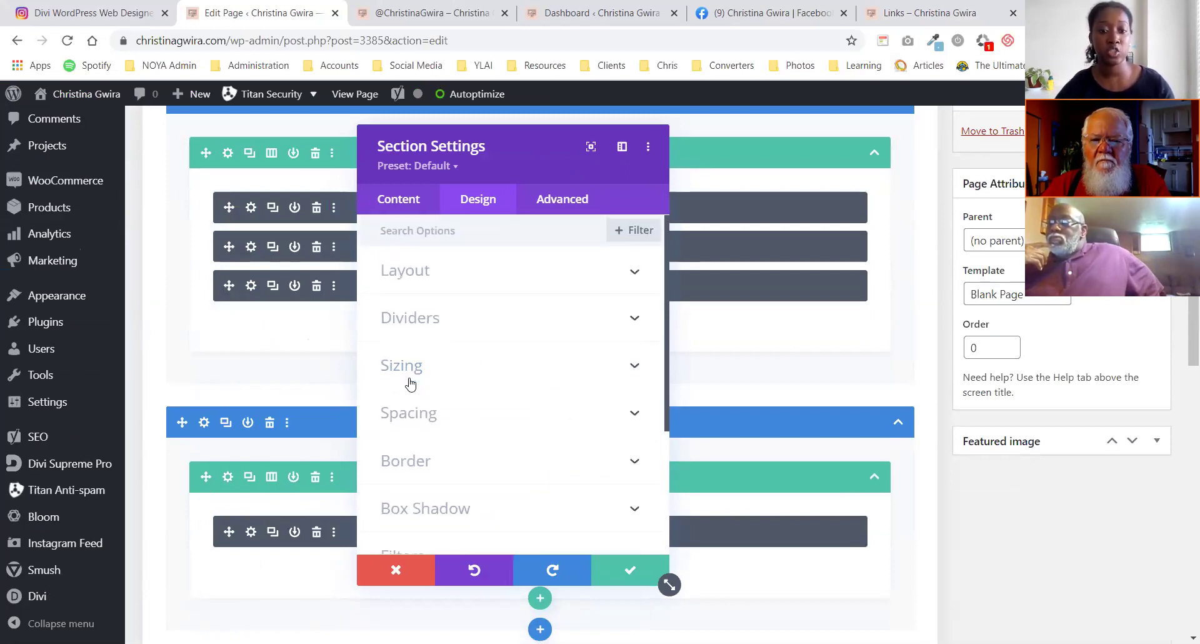
- Link the top and bottom values of the section's margin and padding, set both to 0px, and save the section
{"action": "left_click", "coordinate": [429, 411]}
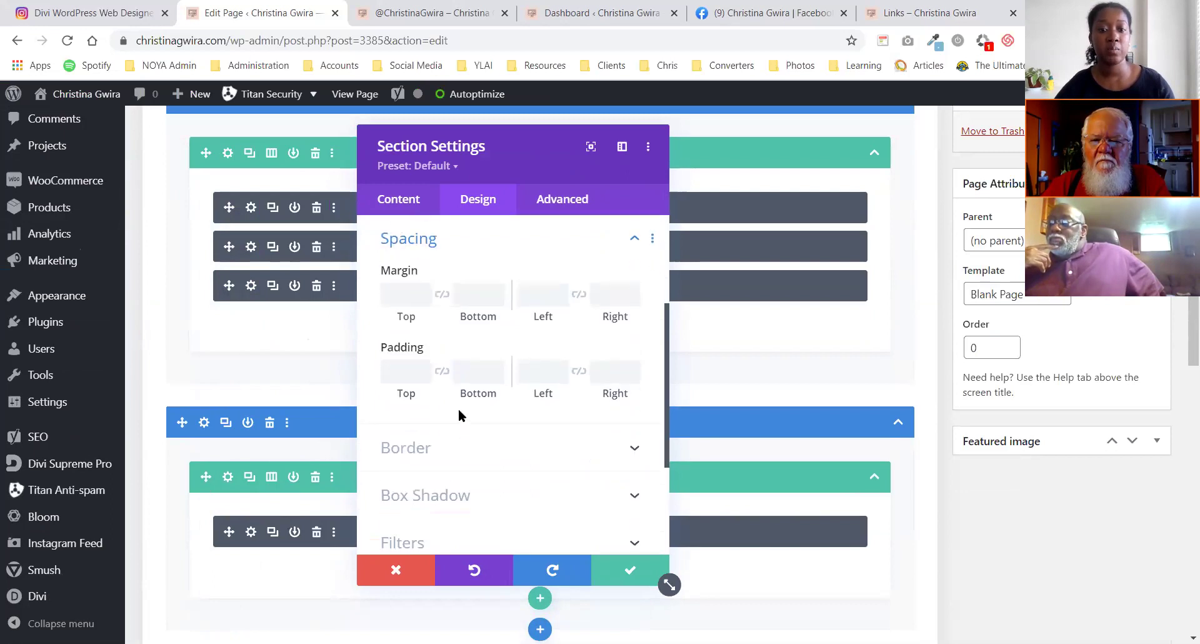
{"action": "left_click", "coordinate": [442, 371]}
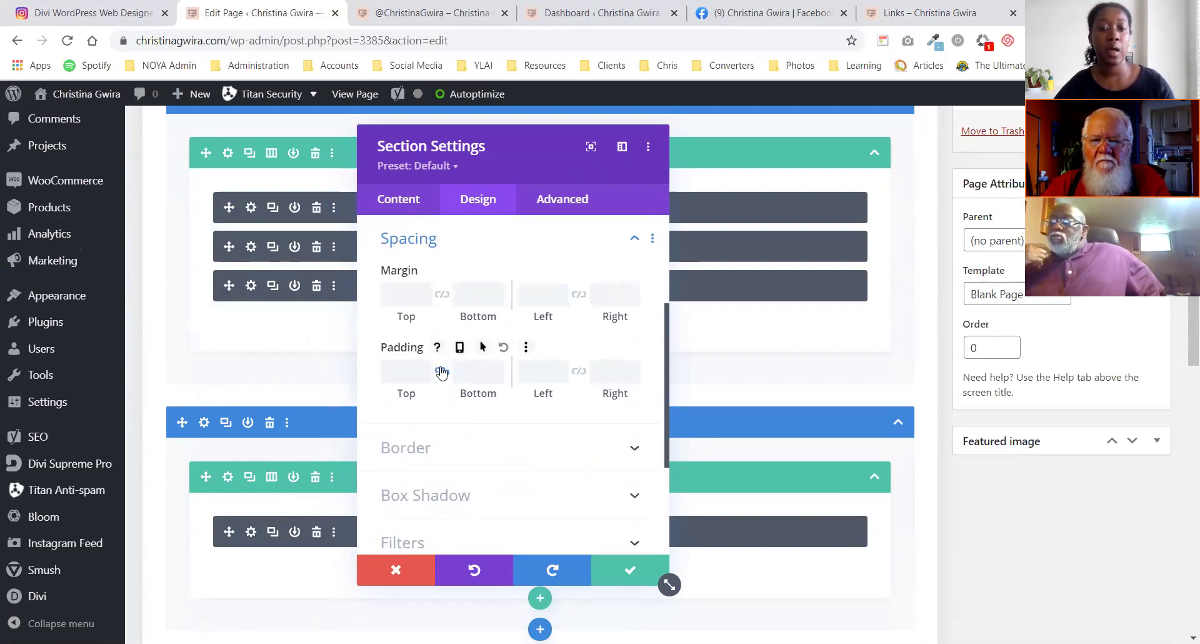
{"action": "left_click", "coordinate": [442, 294]}
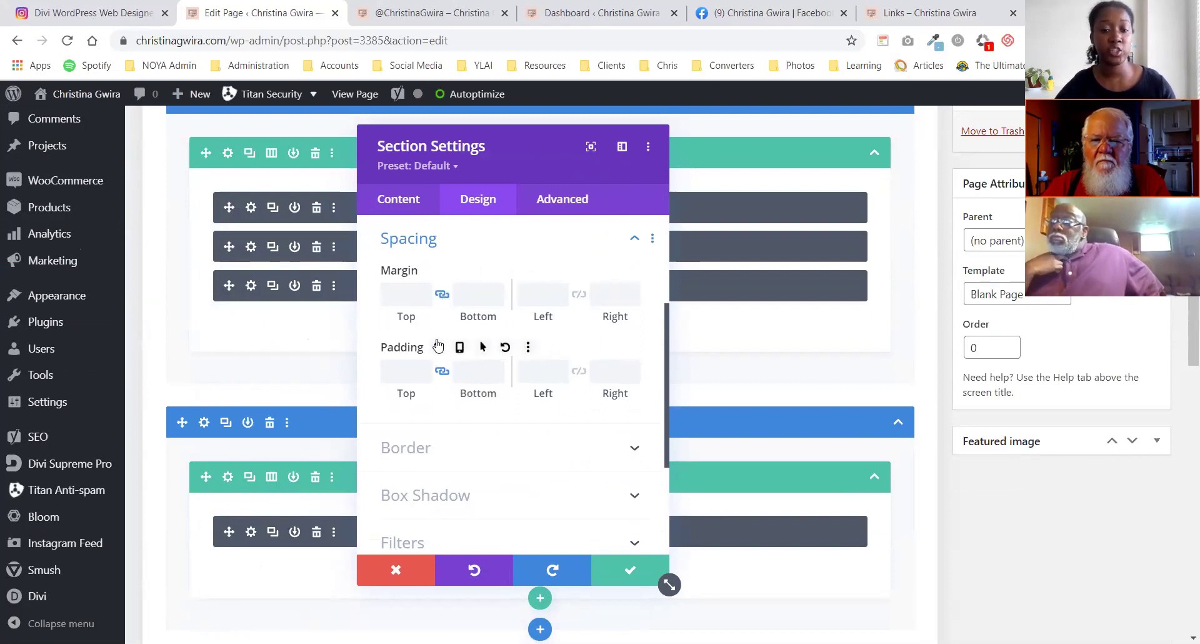
{"action": "left_click", "coordinate": [412, 293]}
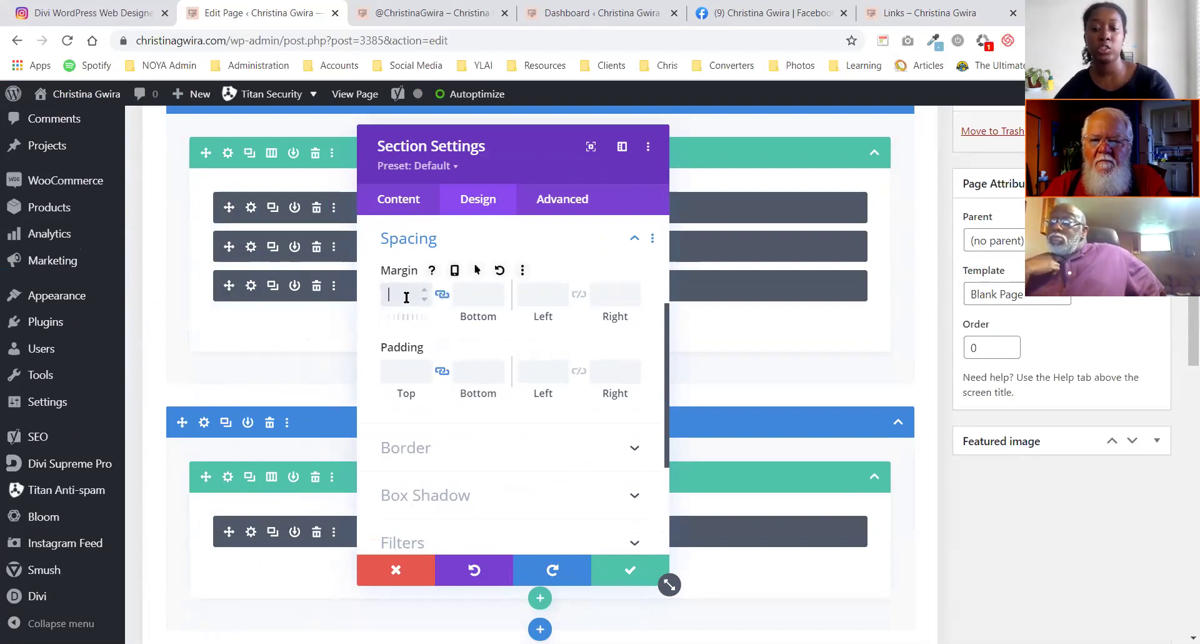
{"action": "left_click", "coordinate": [401, 369]}
{"action": "type", "text": "0"}
{"action": "left_click", "coordinate": [395, 294]}
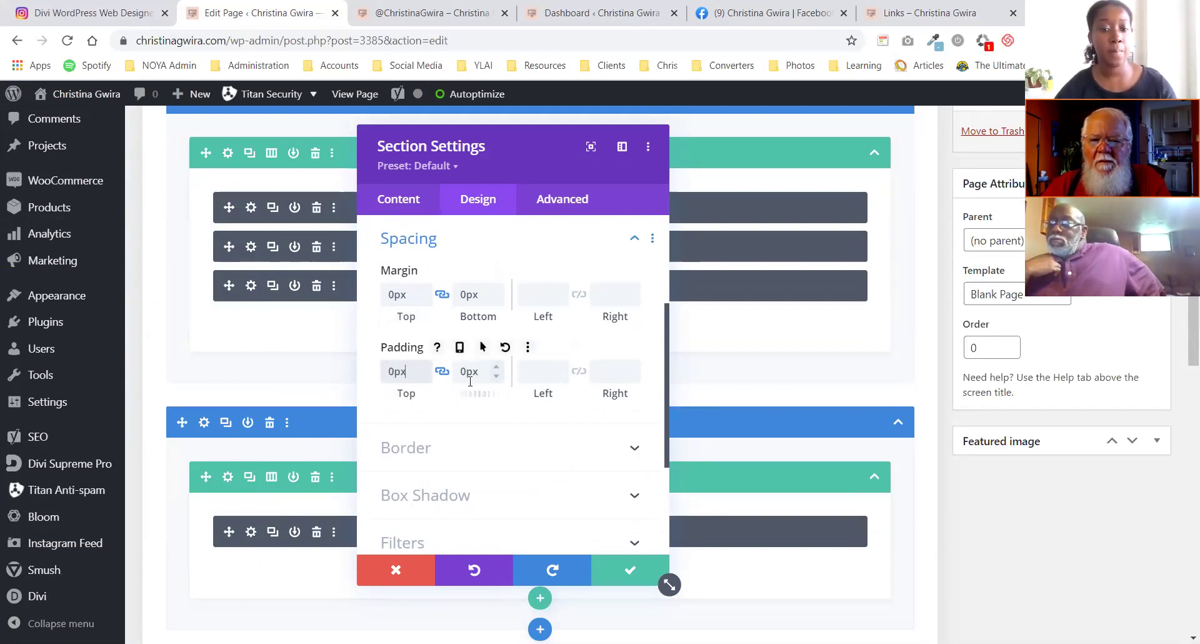
{"action": "left_click", "coordinate": [631, 570]}
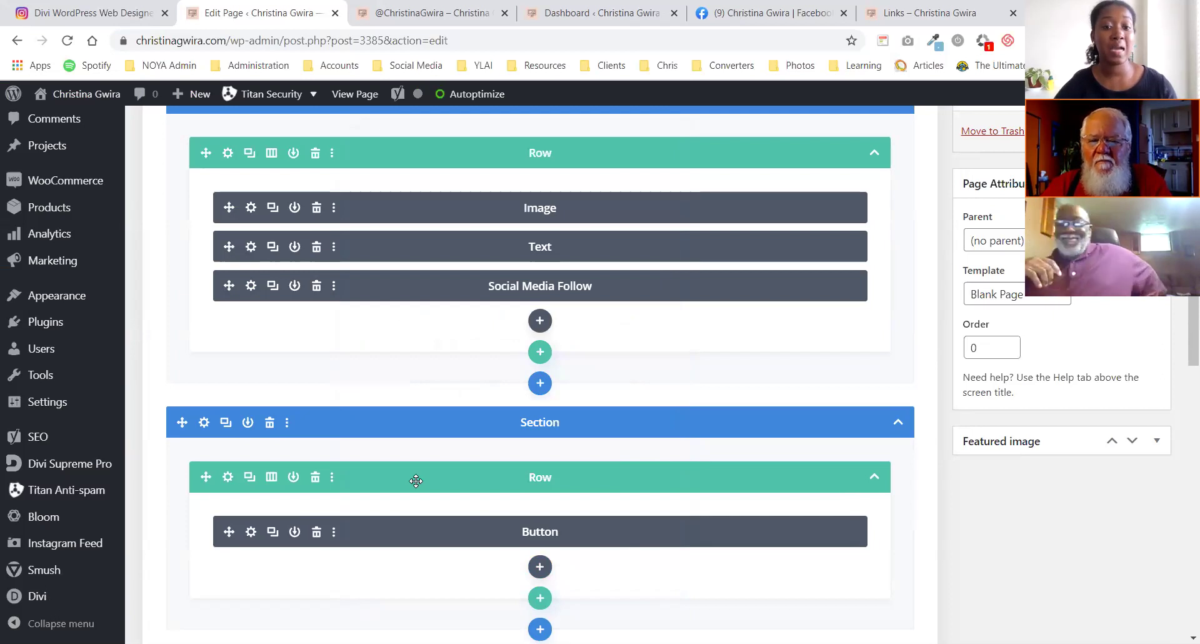
- Set linked top and bottom margin and padding of the button's row to 0px and save the row
{"action": "left_click", "coordinate": [227, 476]}
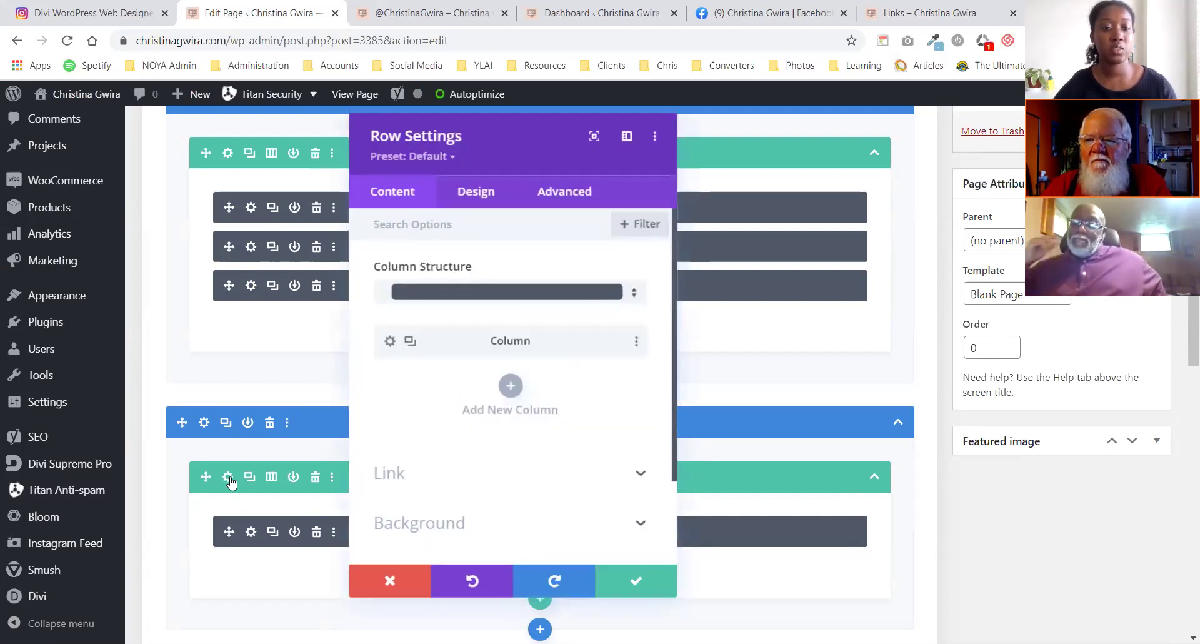
{"action": "left_click", "coordinate": [469, 201]}
{"action": "left_click", "coordinate": [418, 320]}
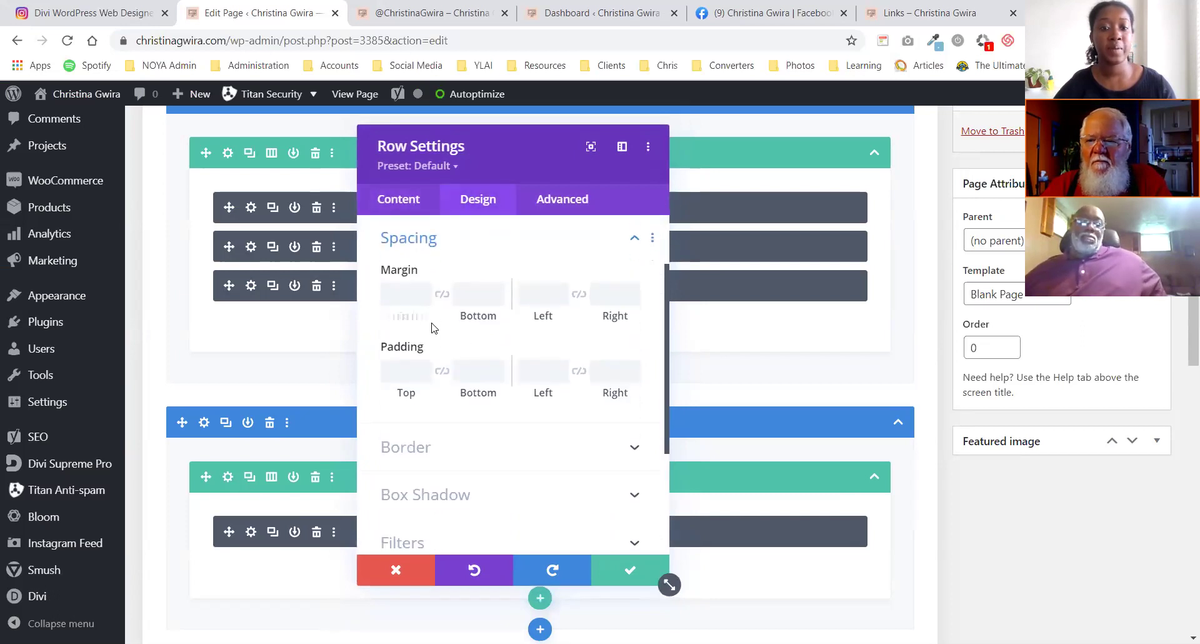
{"action": "left_click", "coordinate": [442, 295]}
{"action": "left_click", "coordinate": [442, 372]}
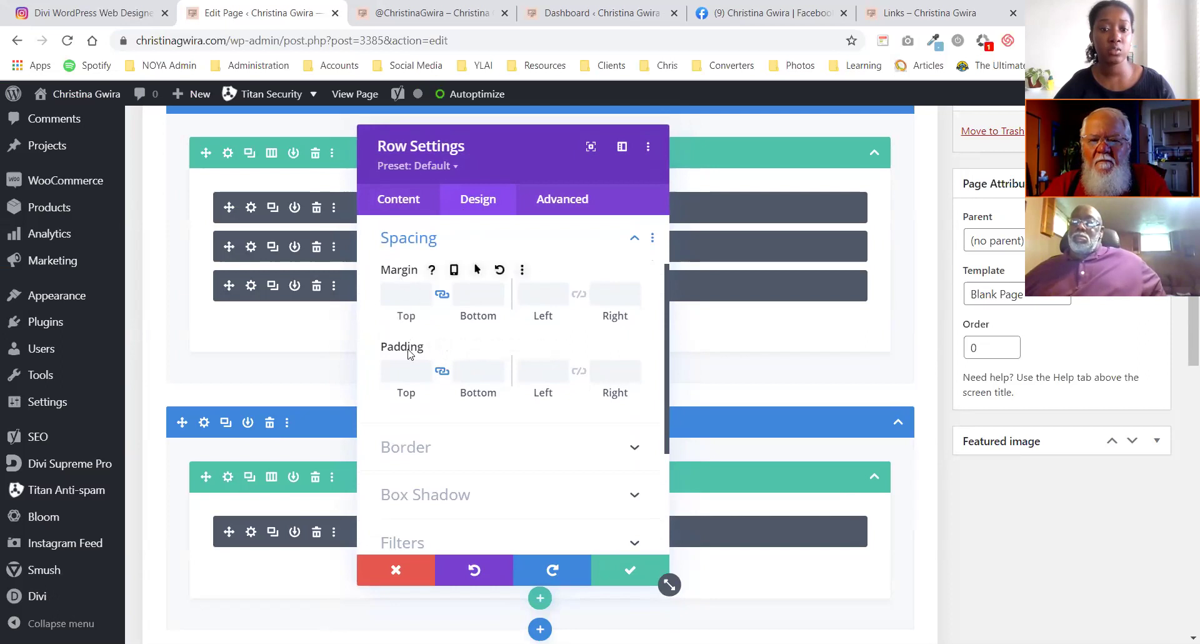
{"action": "left_click", "coordinate": [401, 295]}
{"action": "type", "text": "0"}
{"action": "left_click", "coordinate": [410, 369]}
{"action": "type", "text": "0"}
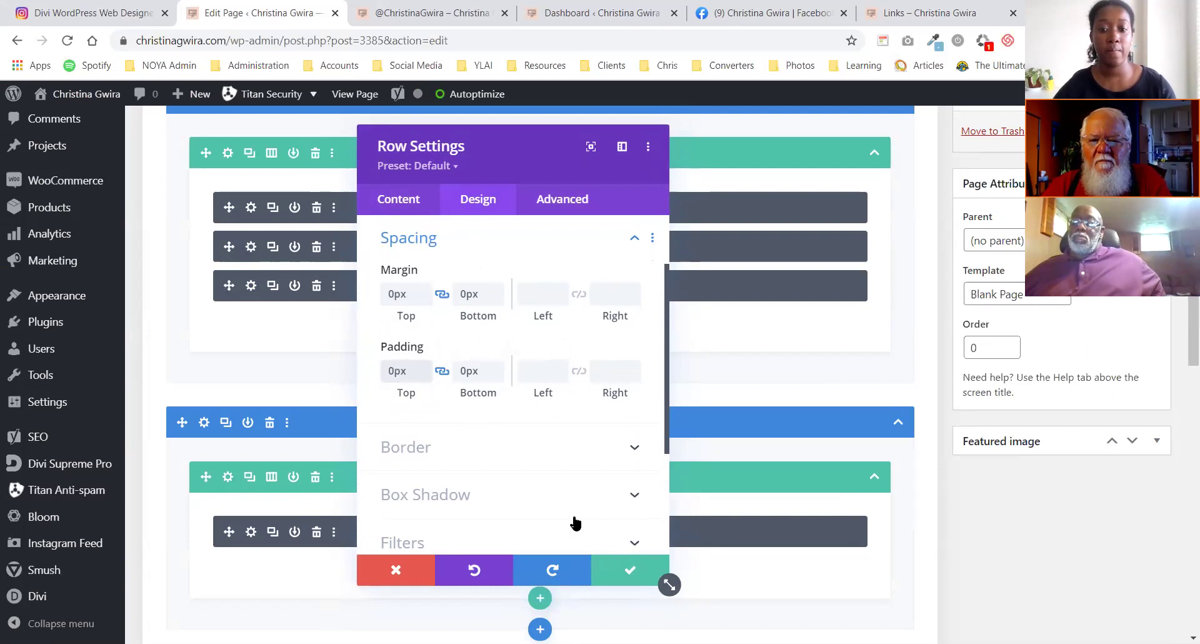
{"action": "left_click", "coordinate": [630, 570]}
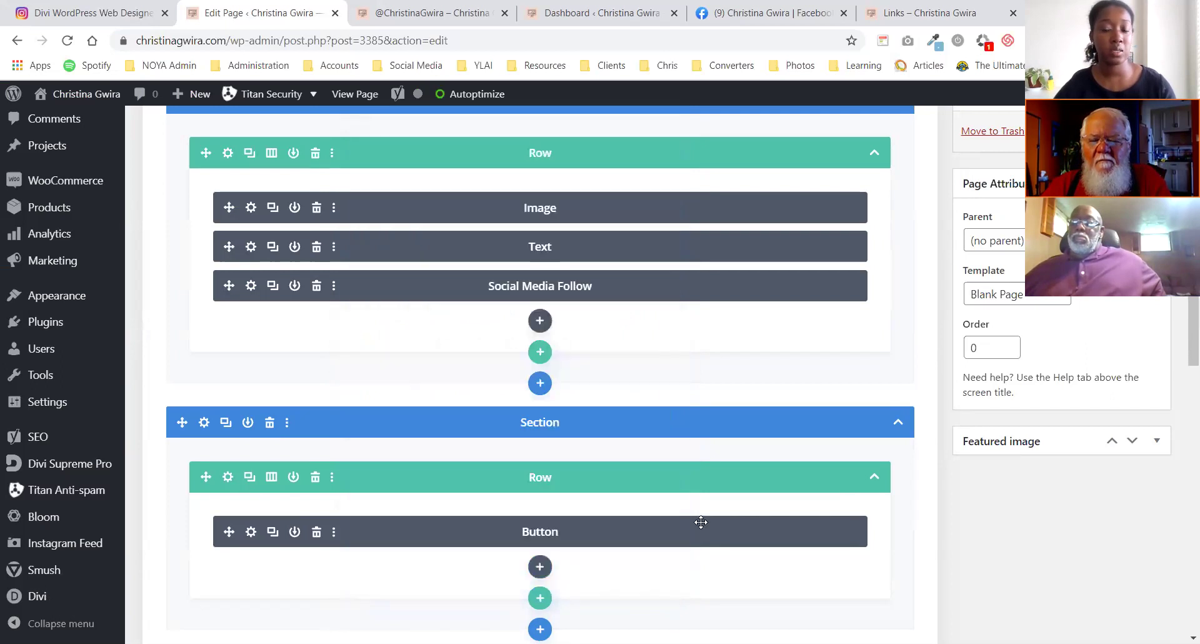
- Switch the builder to the desktop preview and review the spacing between the social icons and the button
{"action": "scroll", "coordinate": [703, 518], "scroll_direction": "up", "scroll_amount": 5}
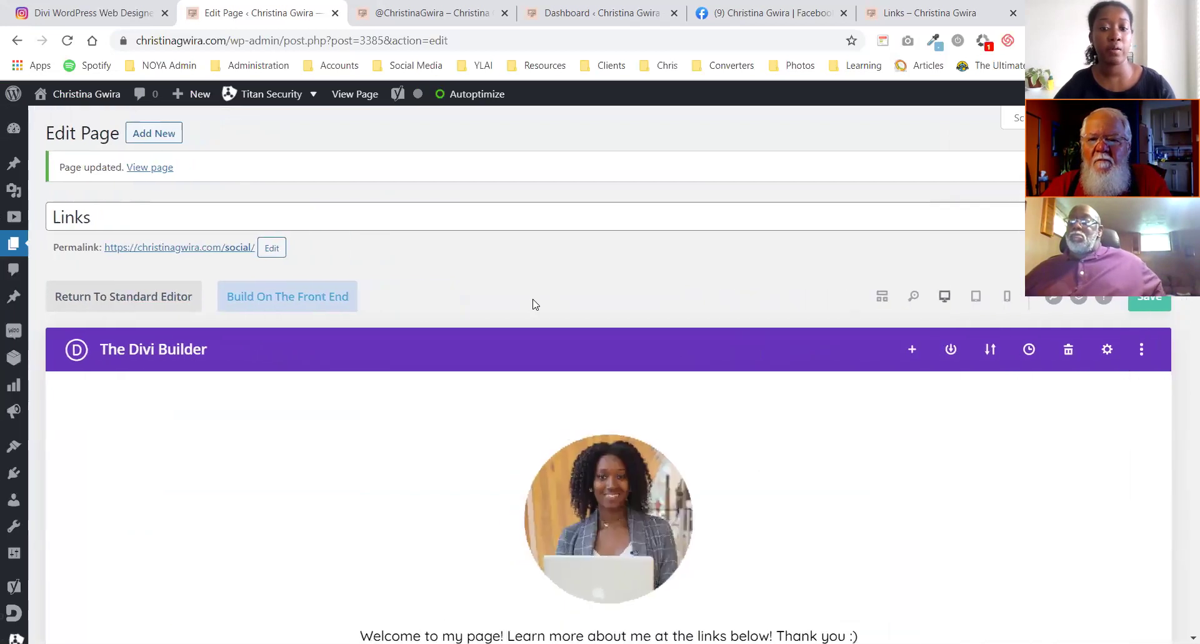
{"action": "scroll", "coordinate": [550, 319], "scroll_direction": "down", "scroll_amount": 4}
{"action": "scroll", "coordinate": [566, 330], "scroll_direction": "down", "scroll_amount": 1}
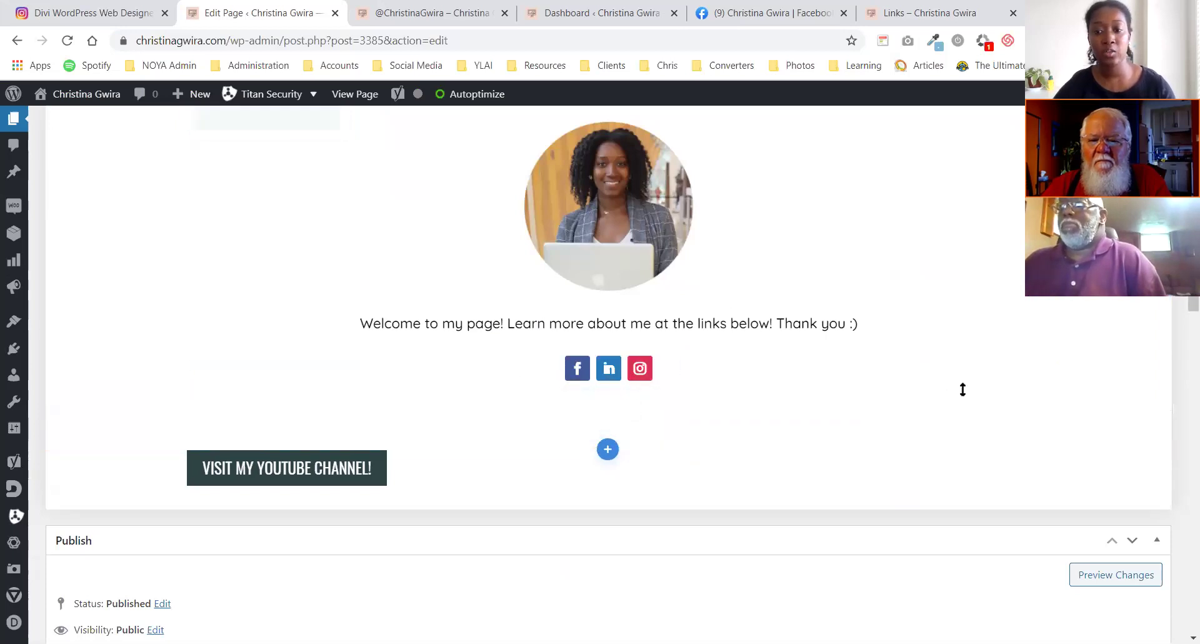
{"action": "scroll", "coordinate": [1056, 418], "scroll_direction": "up", "scroll_amount": 5}
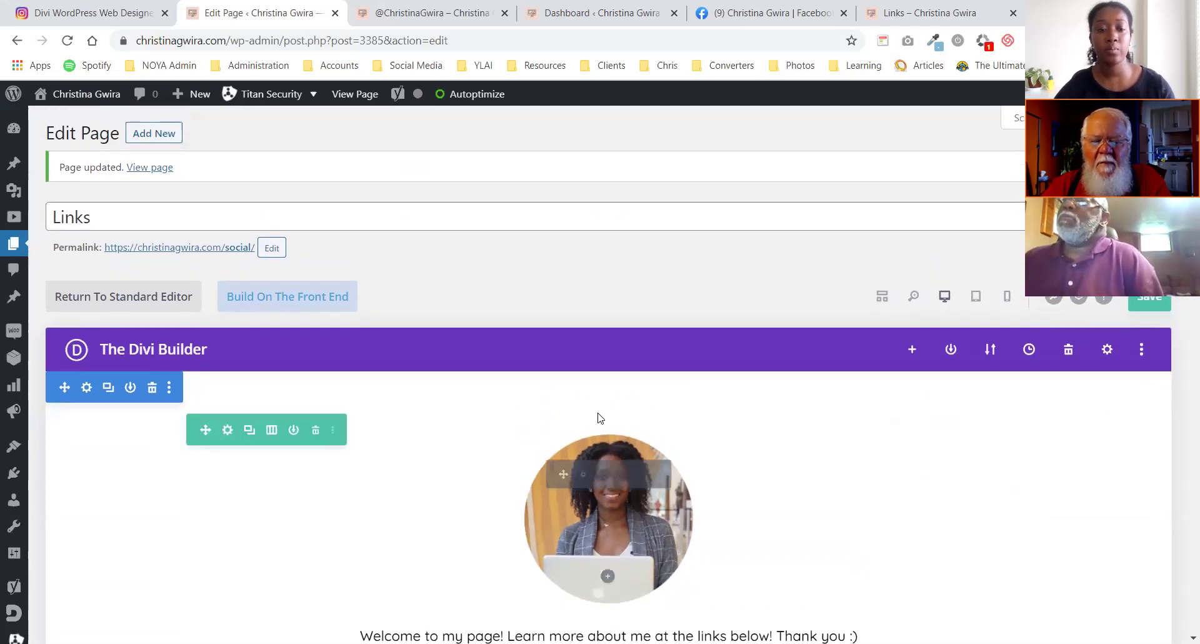
- Link the top and bottom values of the headshot section's margin and padding, set both to 0px, and save the section
{"action": "left_click", "coordinate": [87, 388]}
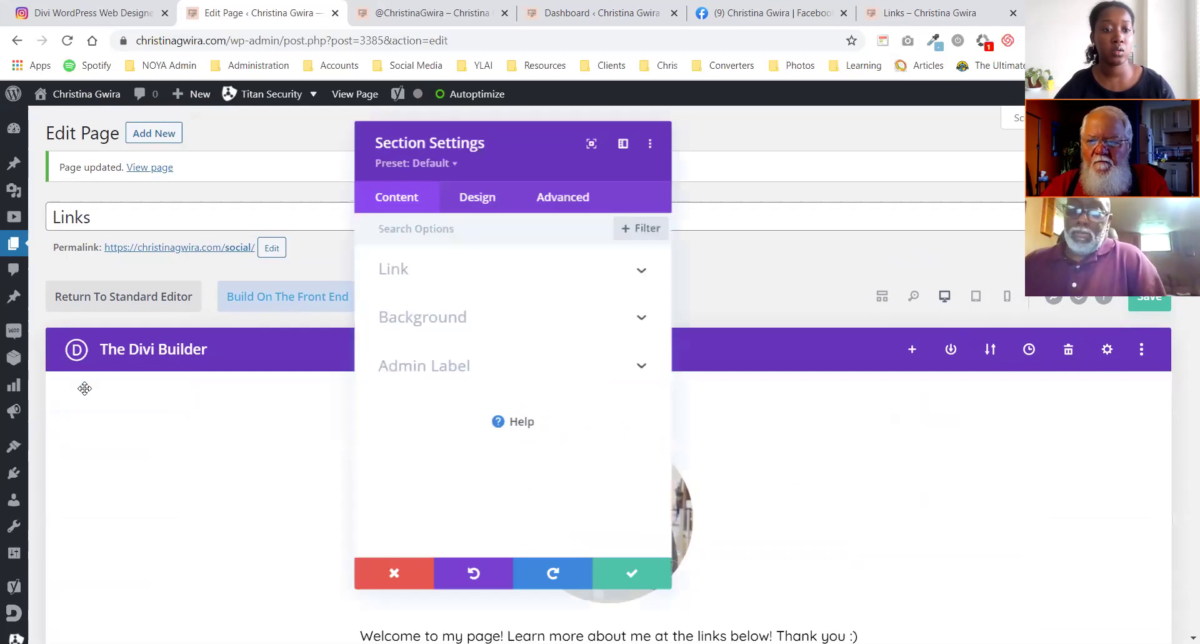
{"action": "left_click", "coordinate": [478, 200]}
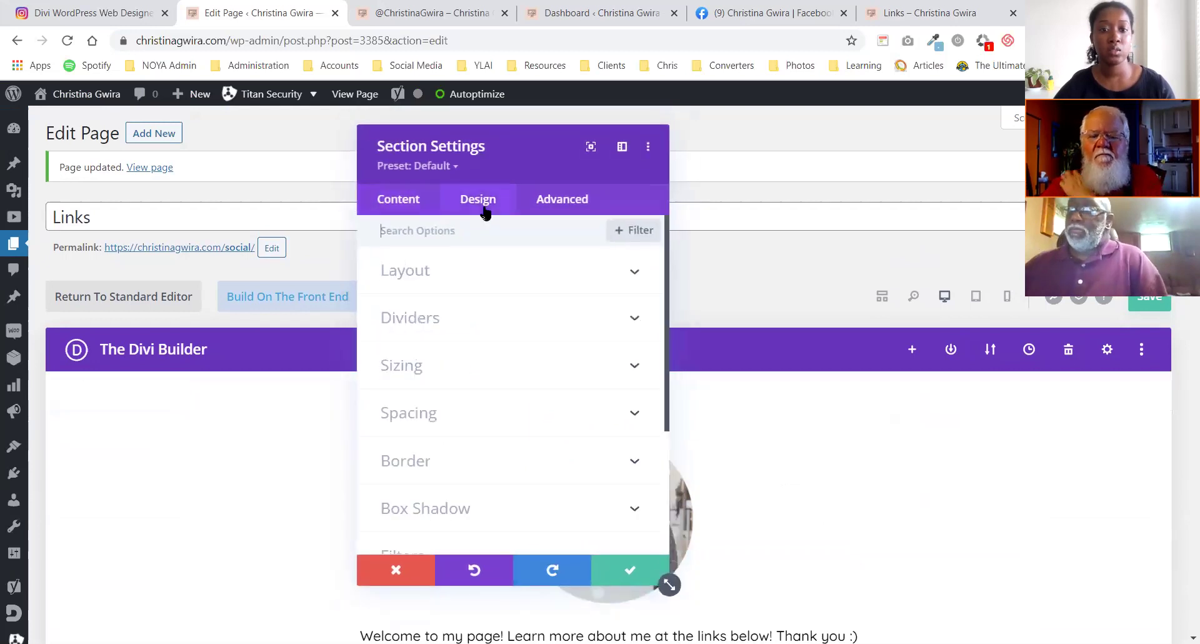
{"action": "left_click", "coordinate": [421, 422]}
{"action": "left_click", "coordinate": [443, 293]}
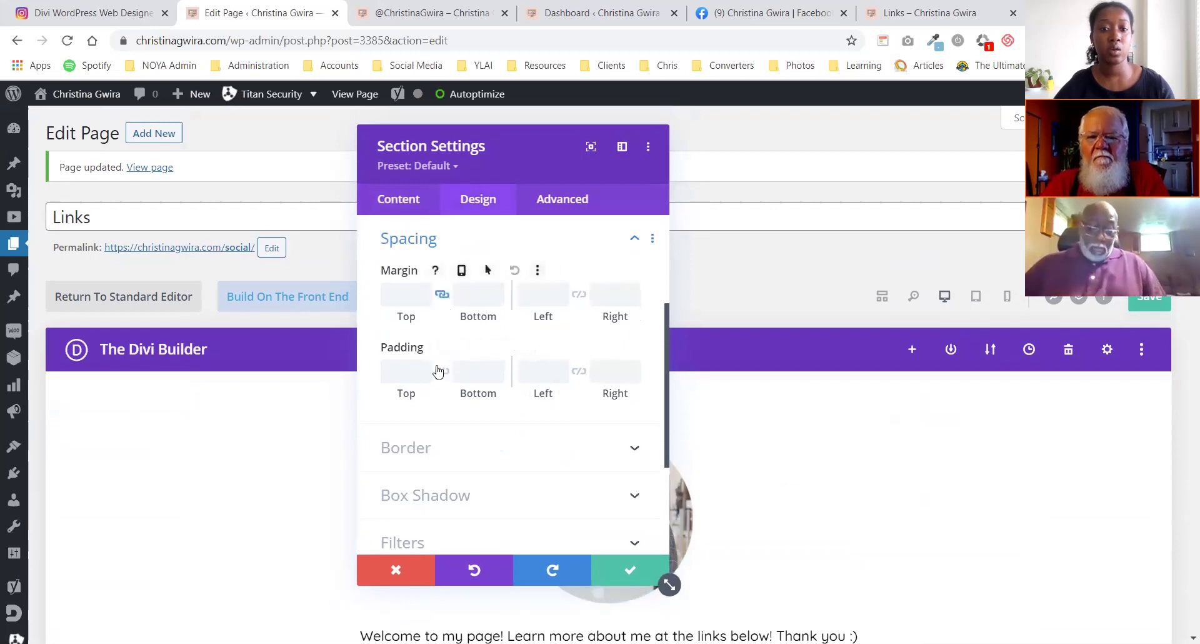
{"action": "left_click", "coordinate": [406, 295]}
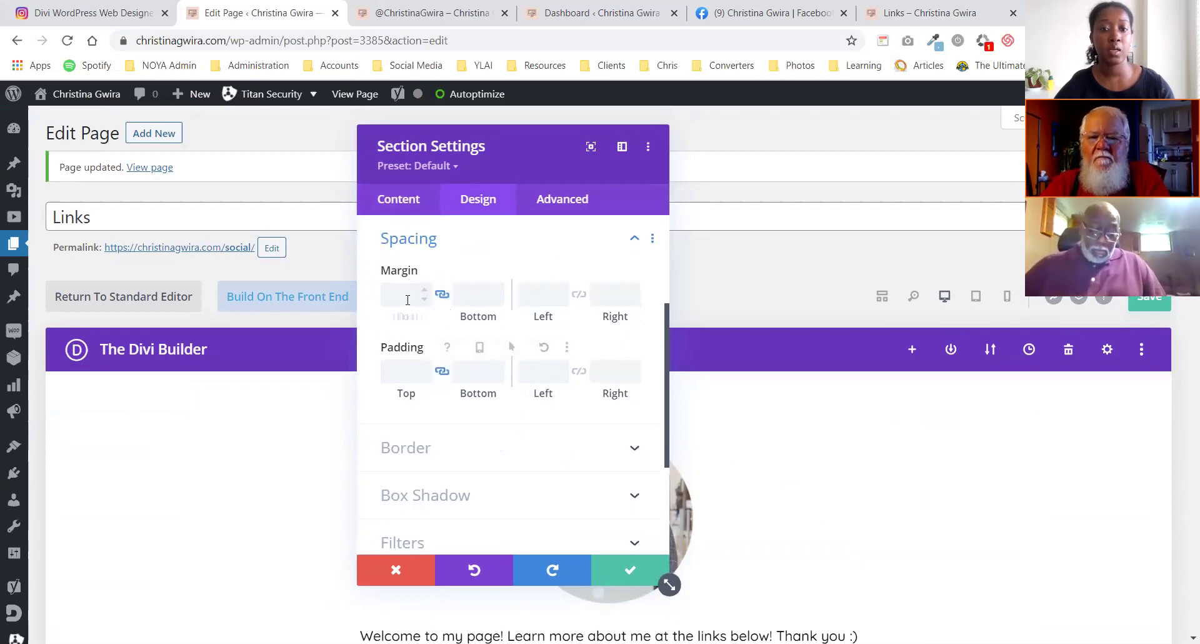
{"action": "left_click", "coordinate": [395, 378]}
{"action": "type", "text": "0"}
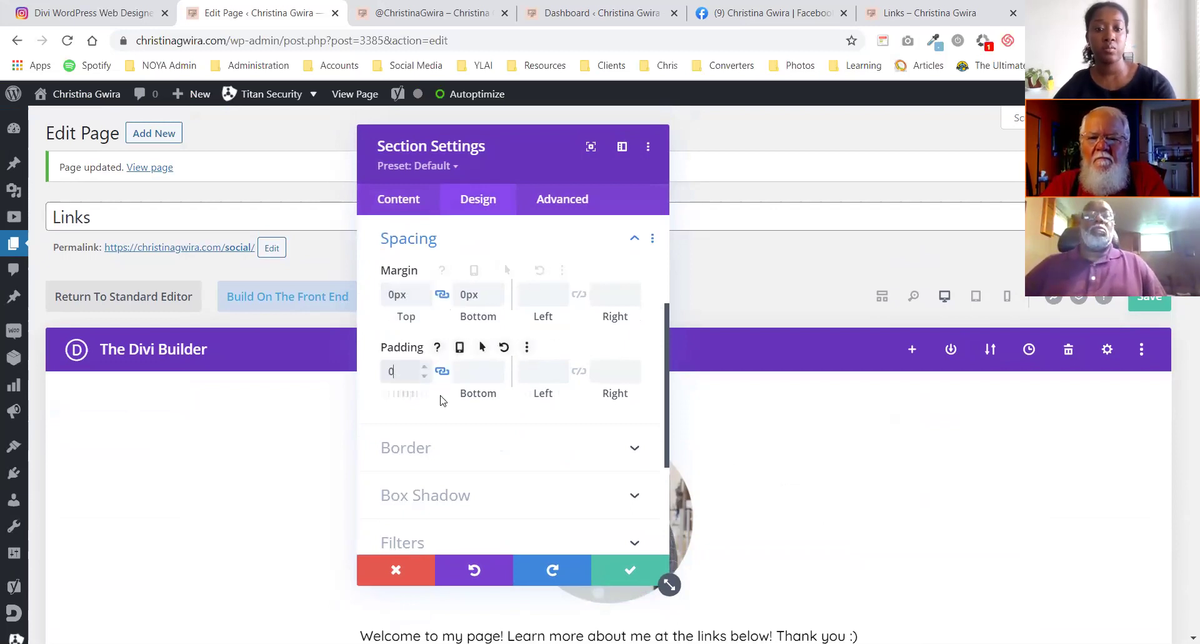
{"action": "left_click", "coordinate": [630, 569]}
- Center-align the YouTube channel button in its design settings
{"action": "scroll", "coordinate": [713, 475], "scroll_direction": "down", "scroll_amount": 4}
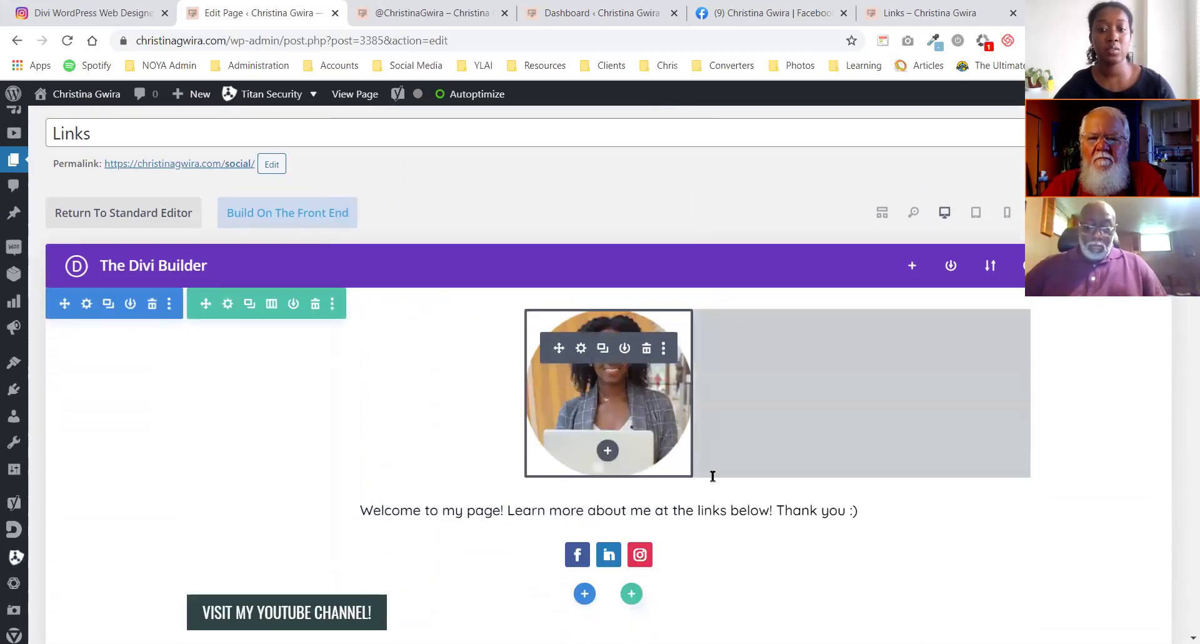
{"action": "scroll", "coordinate": [616, 427], "scroll_direction": "up", "scroll_amount": 4}
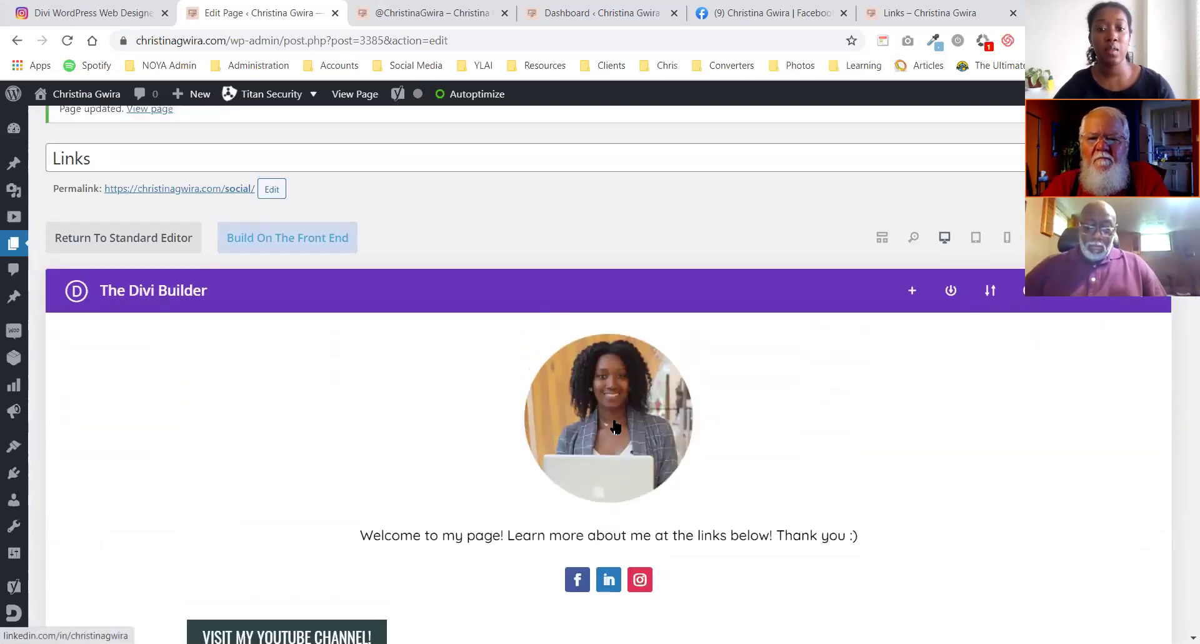
{"action": "scroll", "coordinate": [407, 275], "scroll_direction": "down", "scroll_amount": 3}
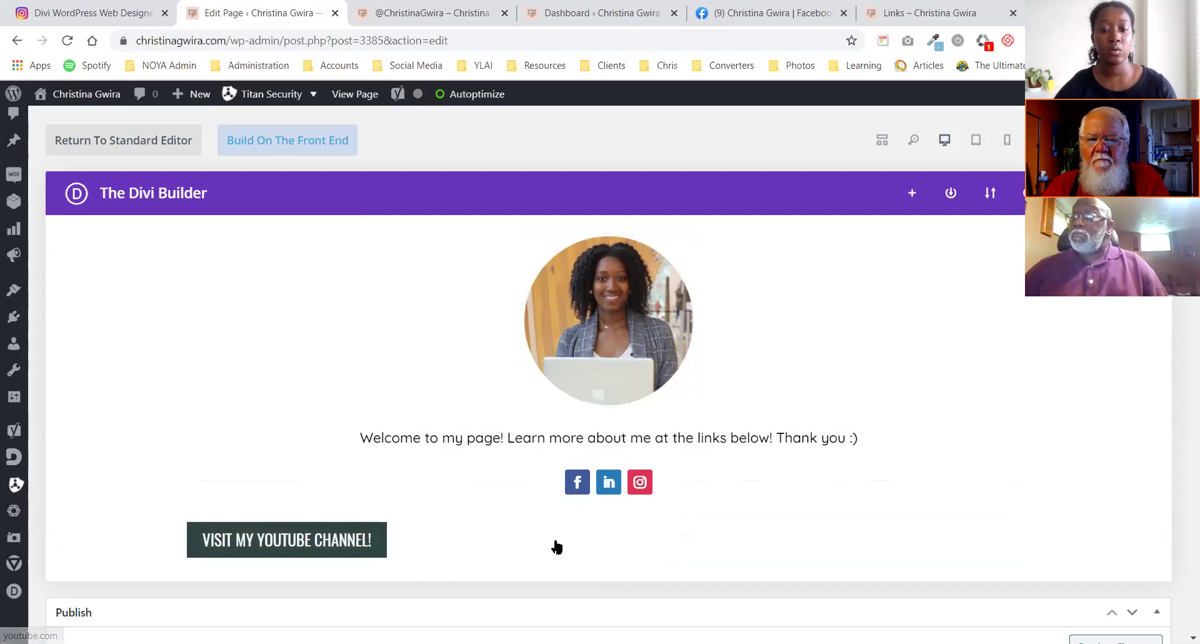
{"action": "left_click", "coordinate": [580, 530]}
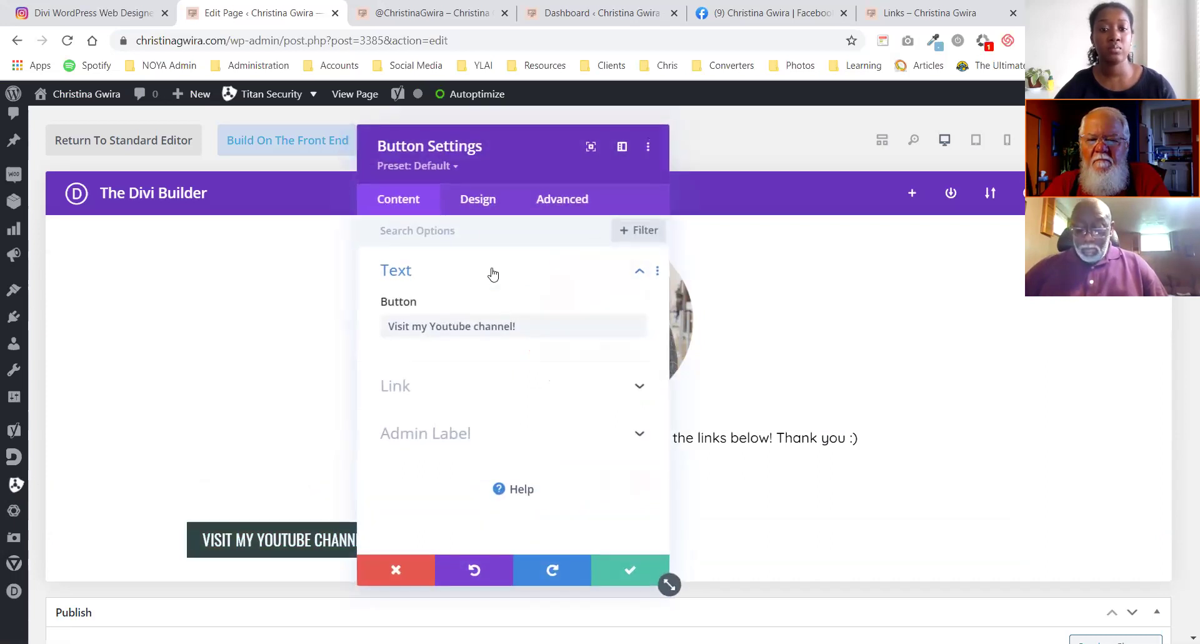
{"action": "left_click", "coordinate": [470, 212]}
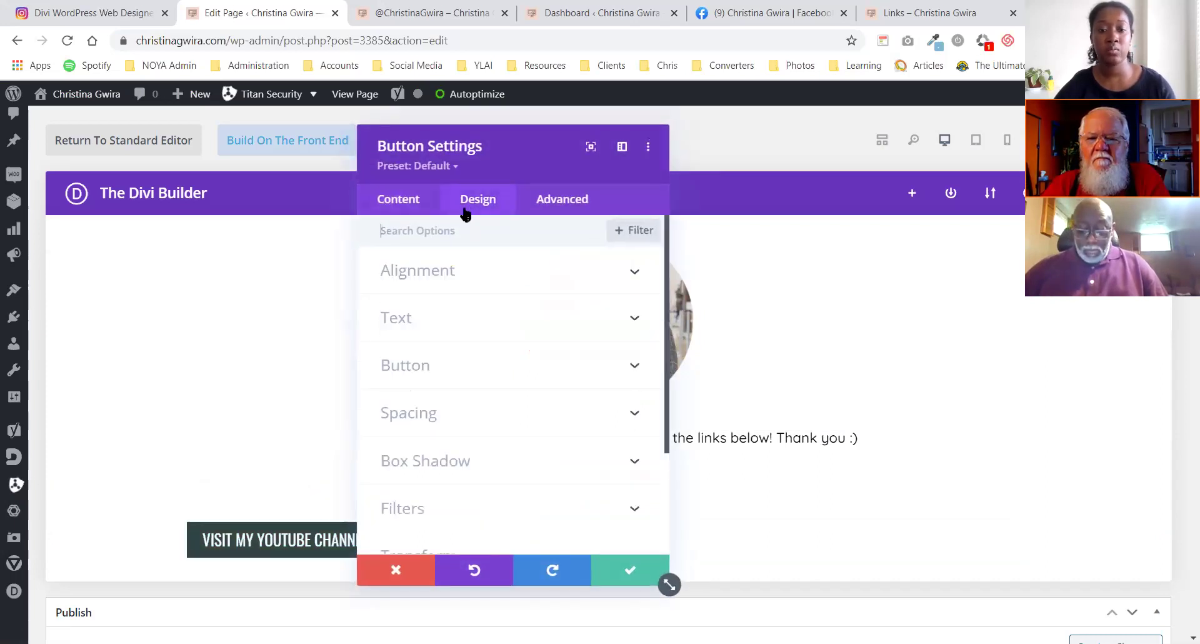
{"action": "left_click", "coordinate": [417, 270]}
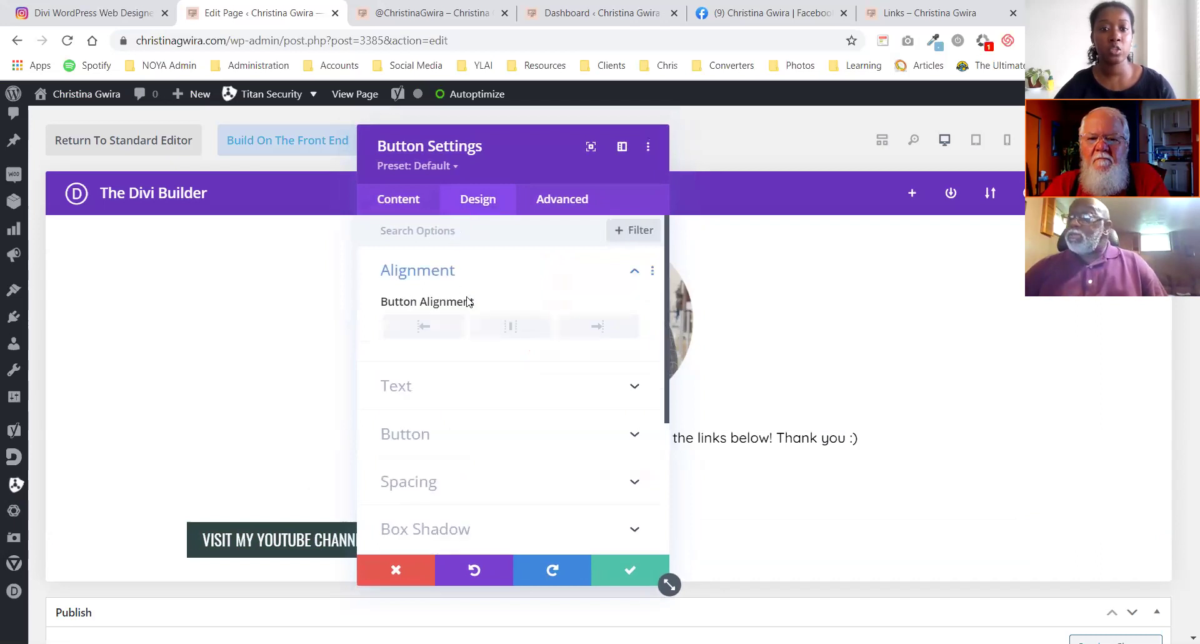
{"action": "left_click", "coordinate": [522, 330]}
{"action": "left_click_drag", "start_coordinate": [501, 157], "coordinate": [295, 175]}
{"action": "left_click", "coordinate": [235, 268]}
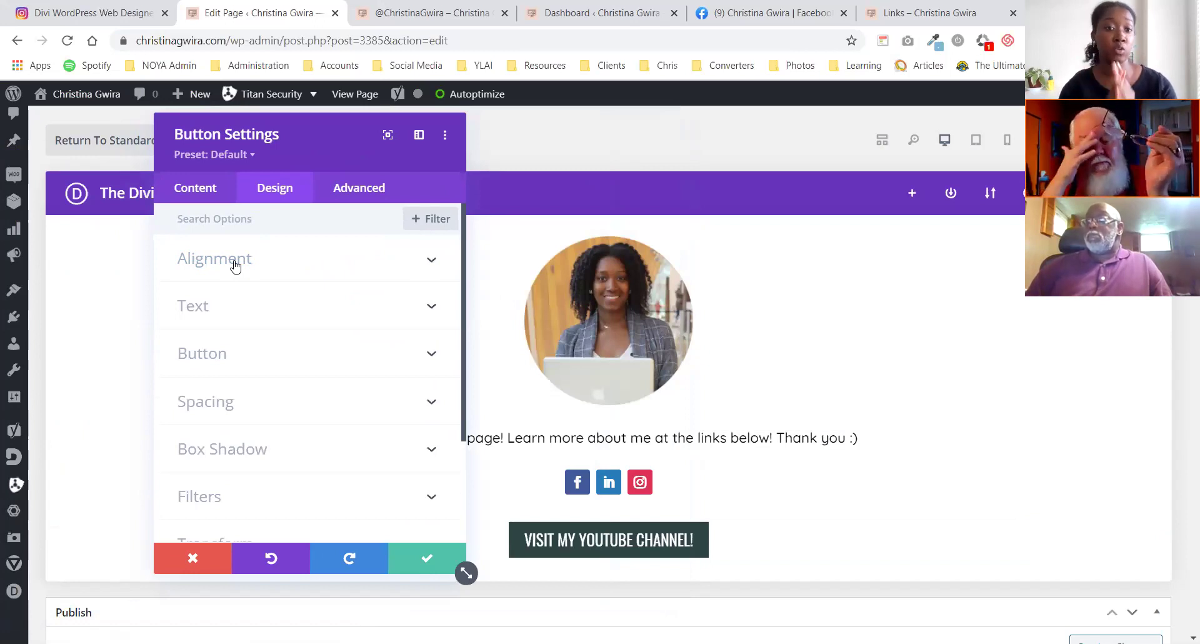
- Check the button's text color option and turn on custom styles for the button
{"action": "left_click", "coordinate": [244, 356]}
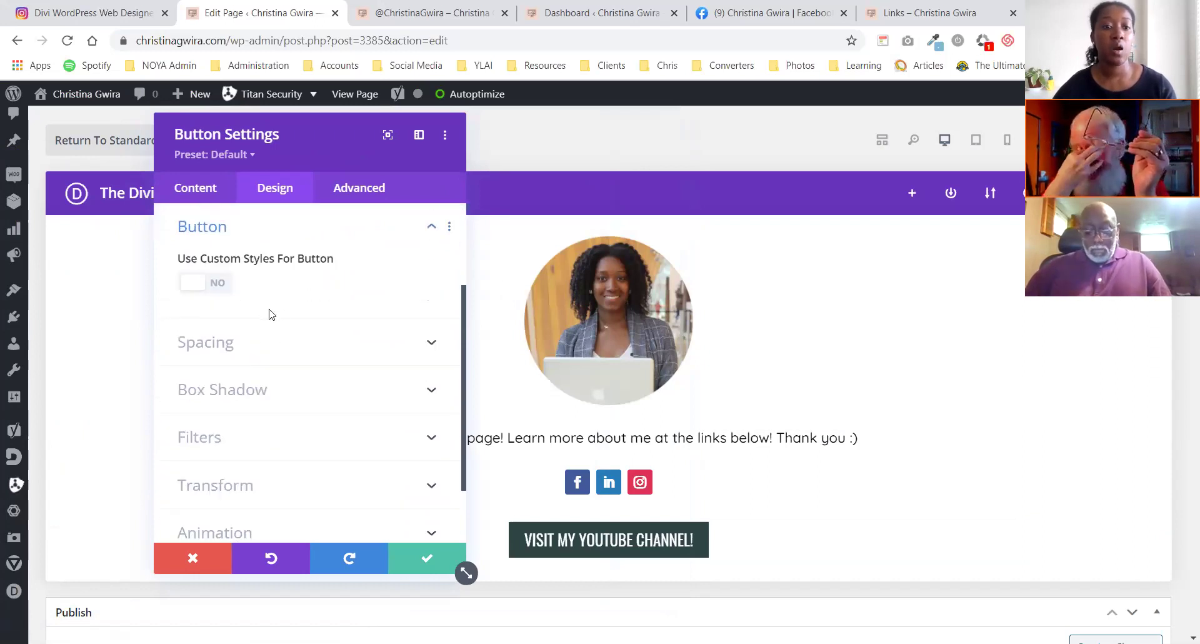
{"action": "scroll", "coordinate": [280, 314], "scroll_direction": "up", "scroll_amount": 2}
{"action": "left_click", "coordinate": [253, 307]}
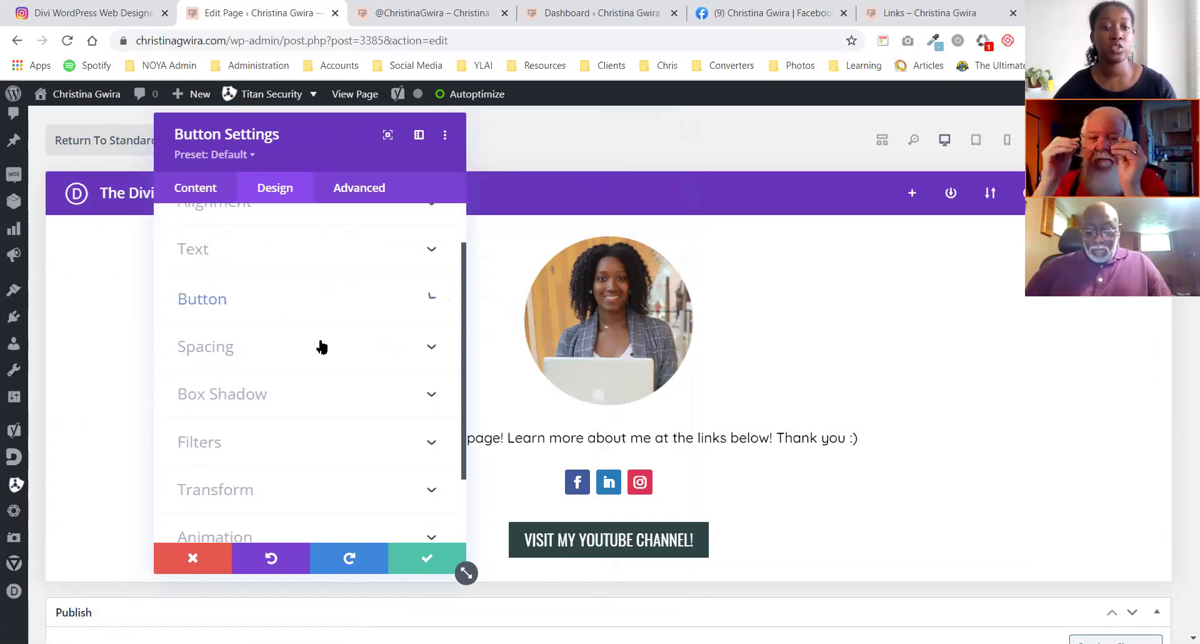
{"action": "left_click", "coordinate": [219, 263]}
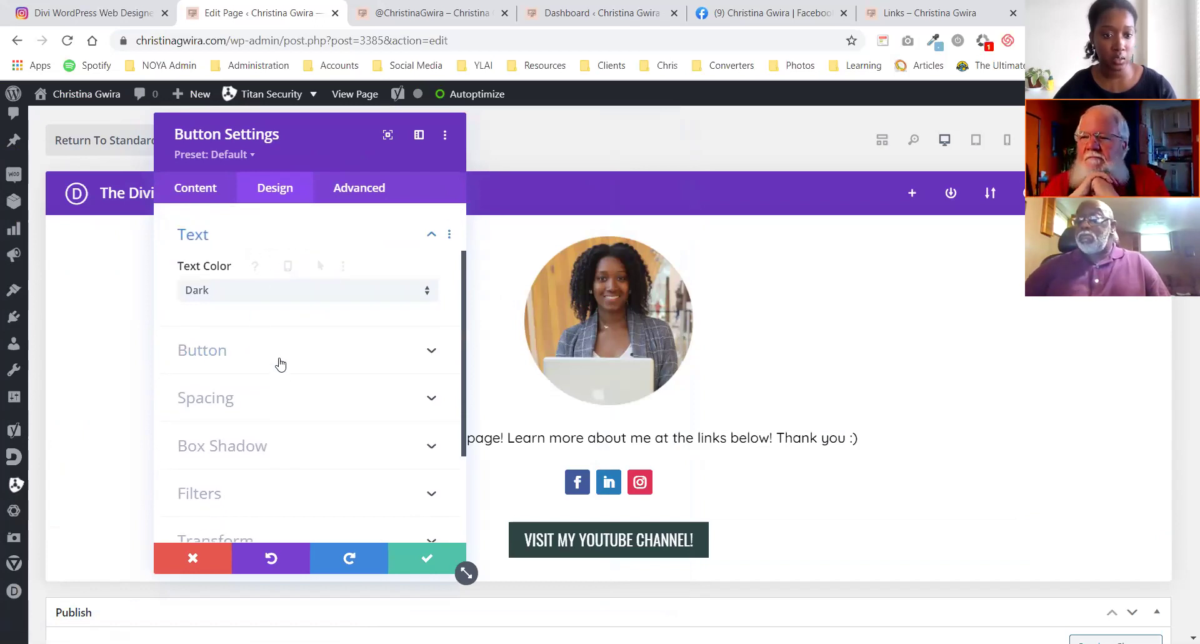
{"action": "scroll", "coordinate": [279, 362], "scroll_direction": "up", "scroll_amount": 2}
{"action": "left_click", "coordinate": [195, 314]}
{"action": "scroll", "coordinate": [269, 325], "scroll_direction": "down", "scroll_amount": 2}
{"action": "left_click", "coordinate": [249, 284]}
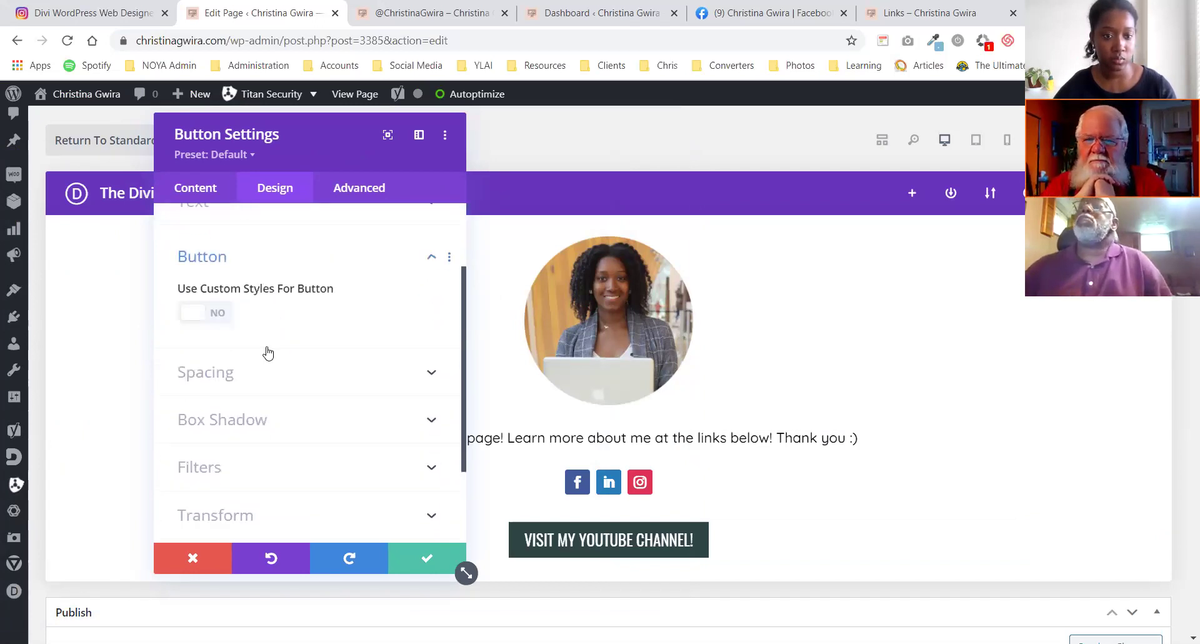
{"action": "left_click", "coordinate": [201, 282]}
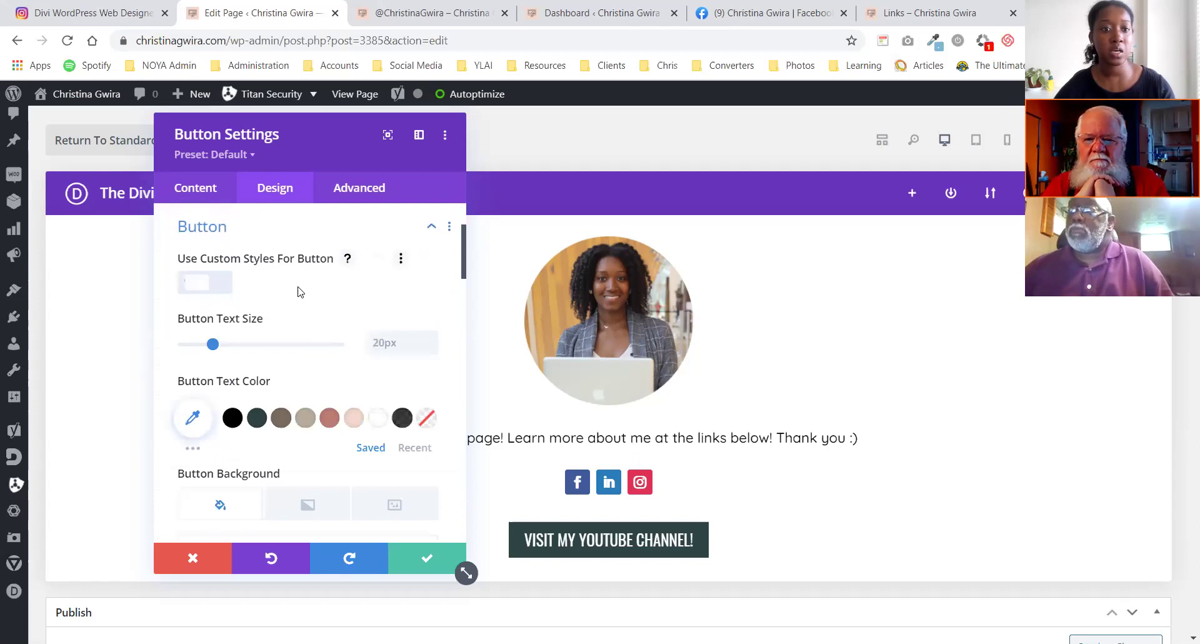
{"action": "left_click_drag", "start_coordinate": [265, 136], "coordinate": [214, 128]}
- Enlarge the YouTube channel button by setting its text size to 36px
{"action": "left_click_drag", "start_coordinate": [165, 338], "coordinate": [197, 338]}
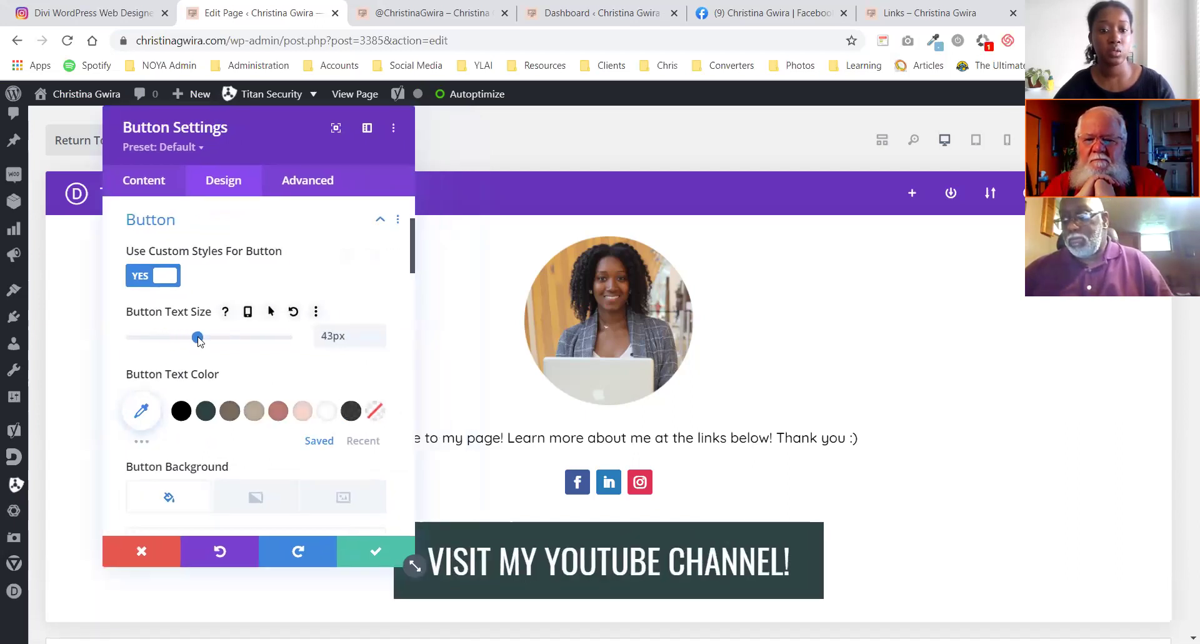
{"action": "left_click", "coordinate": [379, 340]}
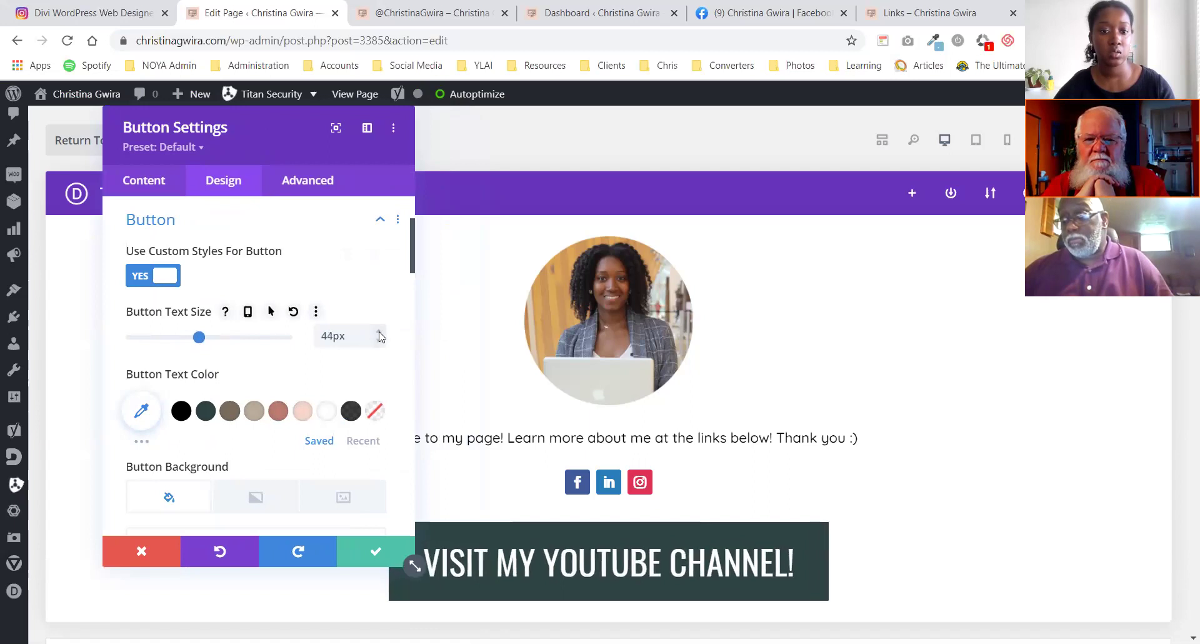
{"action": "left_click", "coordinate": [379, 341]}
{"action": "left_click", "coordinate": [378, 340]}
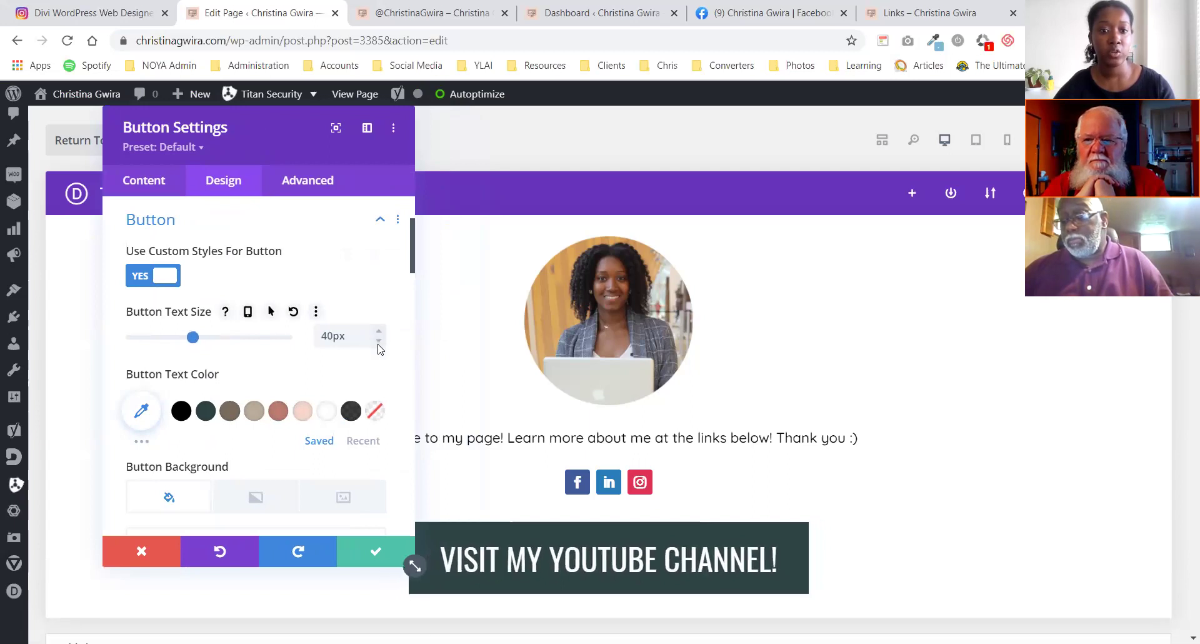
{"action": "left_click", "coordinate": [379, 340]}
{"action": "left_click", "coordinate": [379, 341]}
{"action": "left_click", "coordinate": [378, 340]}
{"action": "left_click", "coordinate": [379, 341]}
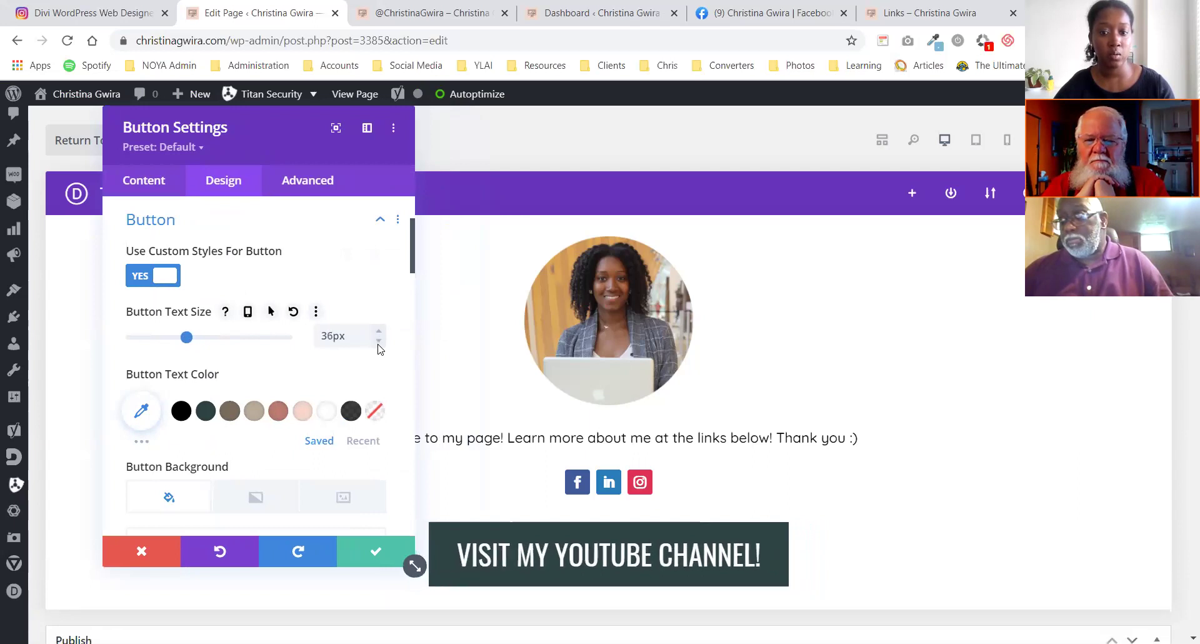
- Examine the button's design option groups and its margin and padding fields
{"action": "scroll", "coordinate": [196, 396], "scroll_direction": "up", "scroll_amount": 2}
{"action": "left_click", "coordinate": [153, 348]}
{"action": "scroll", "coordinate": [273, 367], "scroll_direction": "down", "scroll_amount": 1}
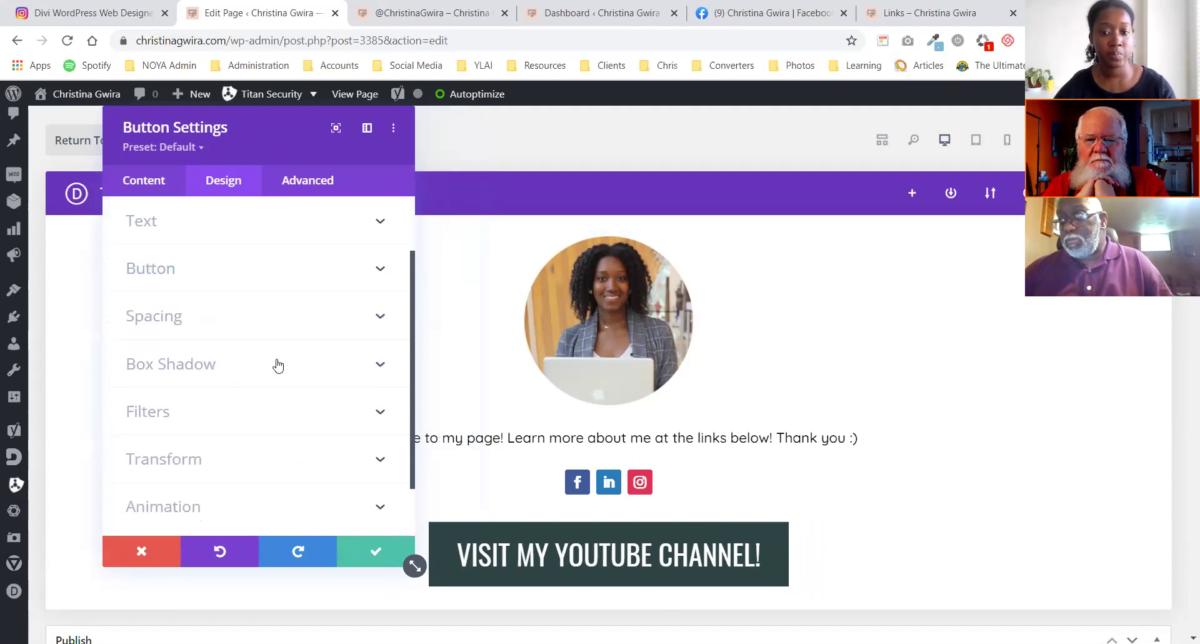
{"action": "scroll", "coordinate": [275, 363], "scroll_direction": "down", "scroll_amount": 1}
{"action": "scroll", "coordinate": [260, 358], "scroll_direction": "up", "scroll_amount": 1}
{"action": "left_click", "coordinate": [193, 335]}
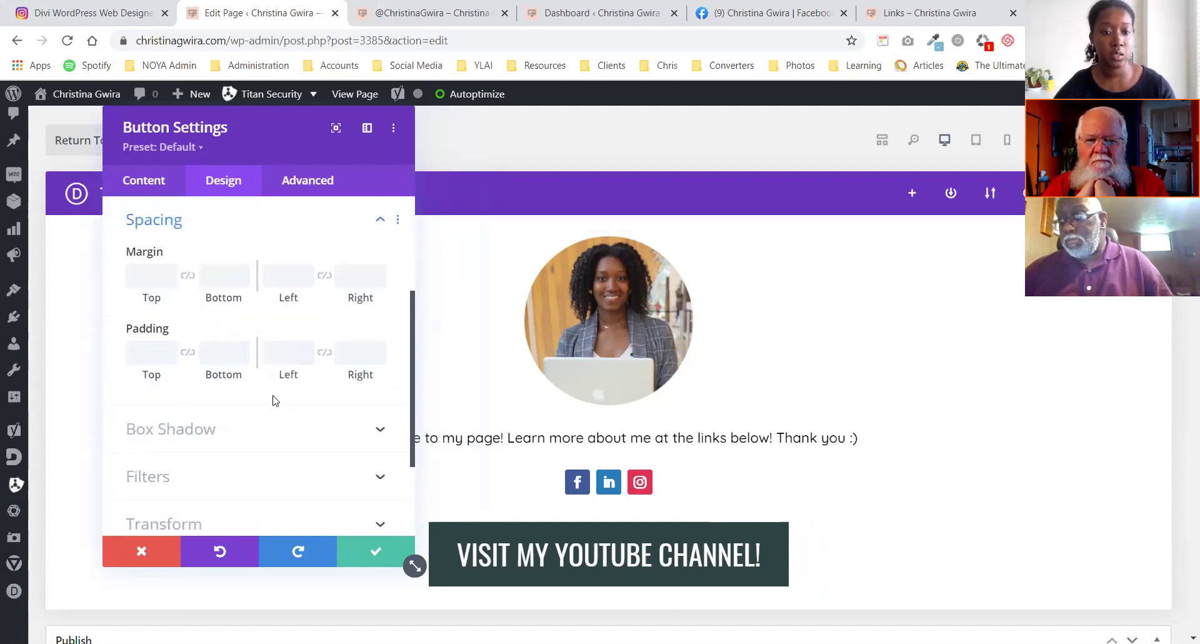
{"action": "scroll", "coordinate": [250, 425], "scroll_direction": "down", "scroll_amount": 1}
{"action": "scroll", "coordinate": [243, 418], "scroll_direction": "up", "scroll_amount": 2}
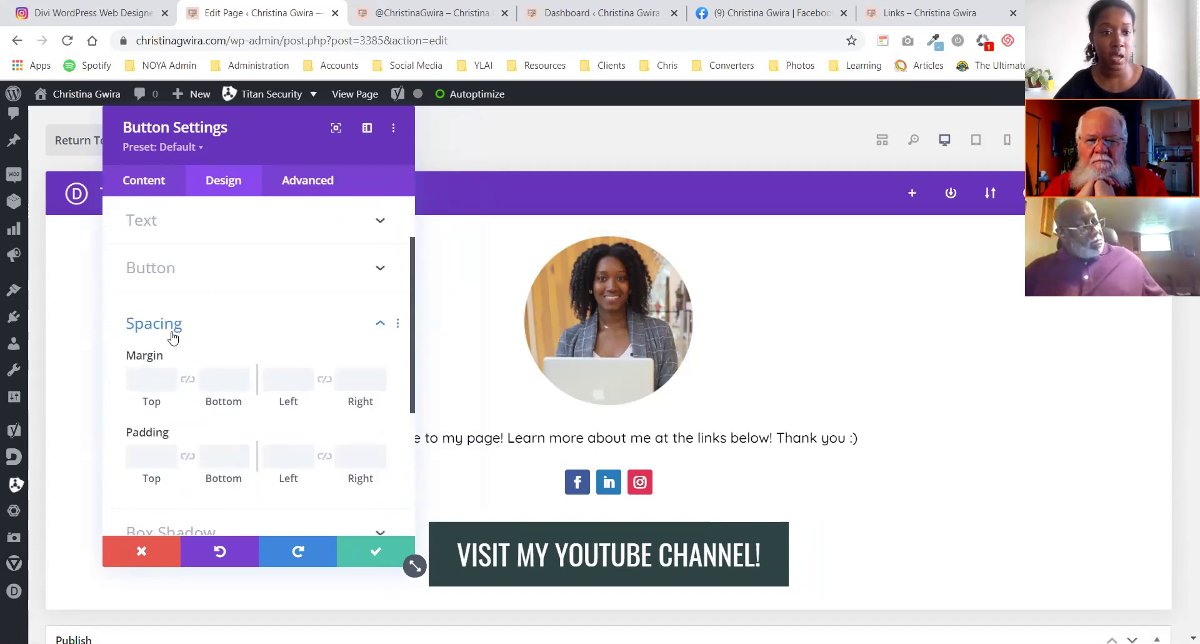
{"action": "left_click", "coordinate": [173, 331]}
- Review the button's custom style options from border to icon and text shadow, check its text color option, and save the button
{"action": "left_click", "coordinate": [160, 270]}
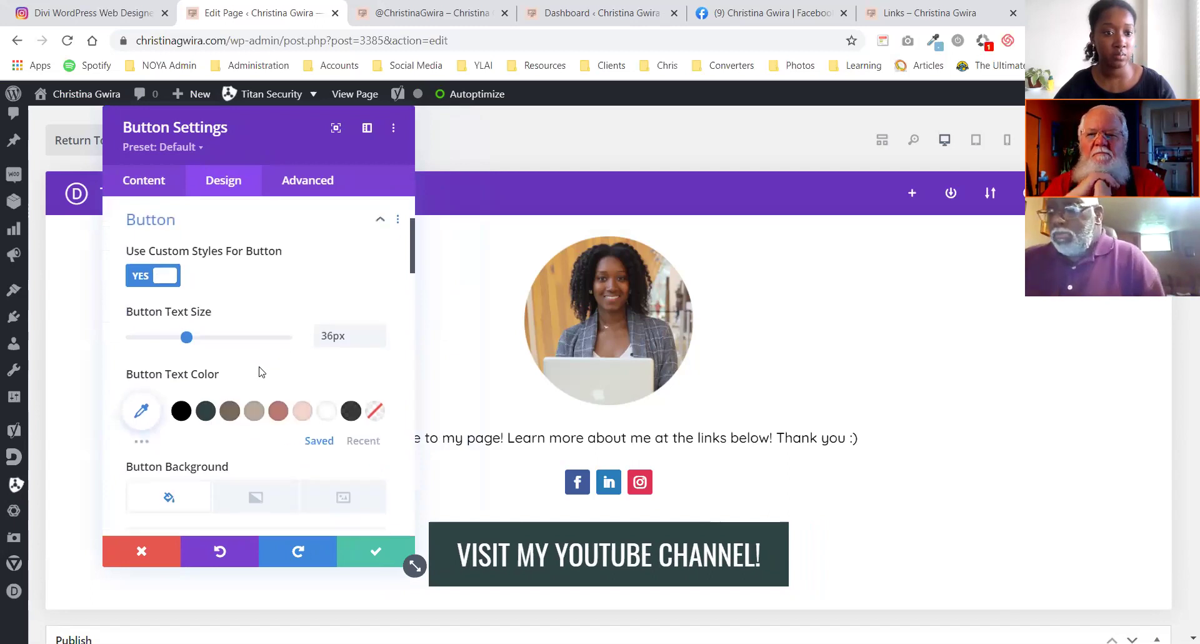
{"action": "scroll", "coordinate": [263, 394], "scroll_direction": "down", "scroll_amount": 6}
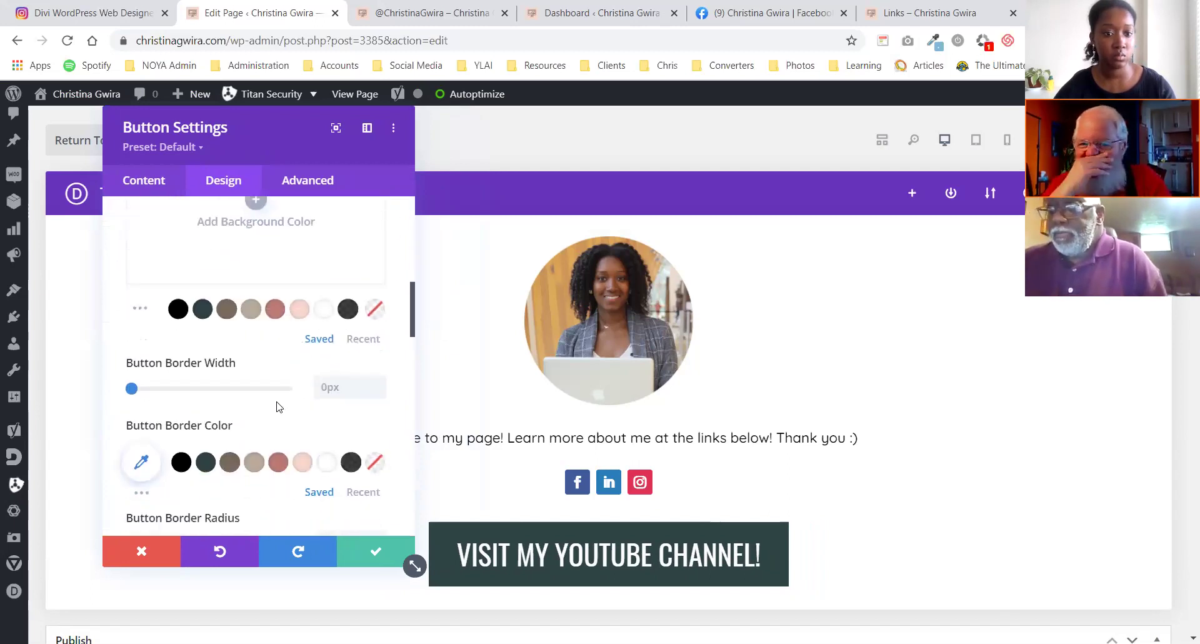
{"action": "scroll", "coordinate": [272, 408], "scroll_direction": "down", "scroll_amount": 6}
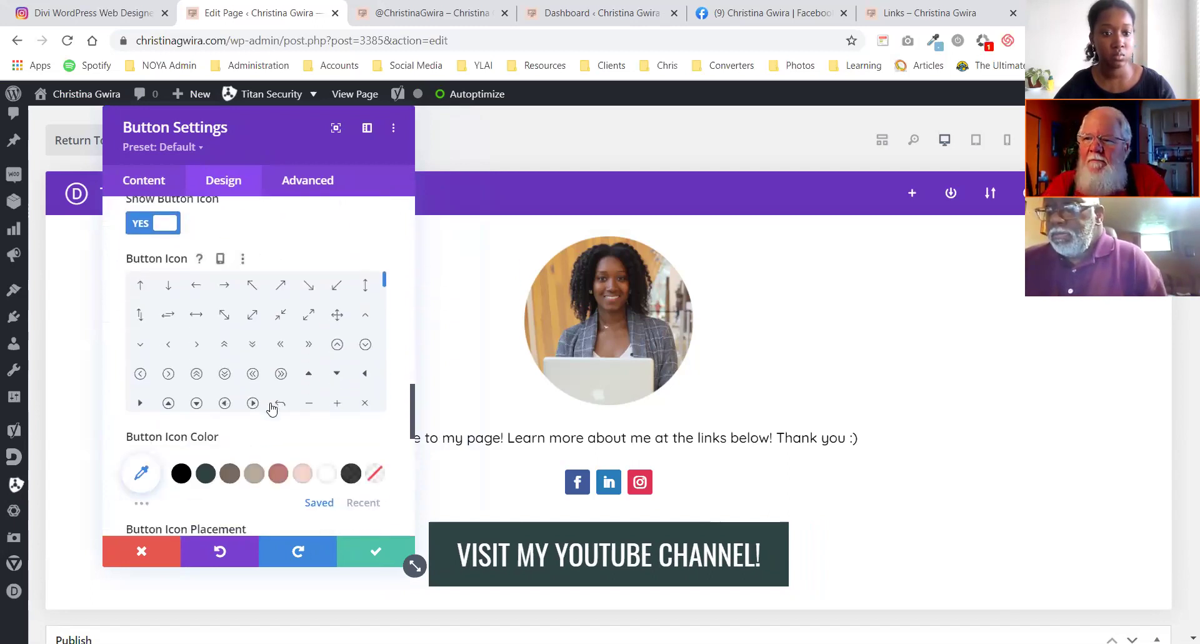
{"action": "scroll", "coordinate": [381, 463], "scroll_direction": "down", "scroll_amount": 8}
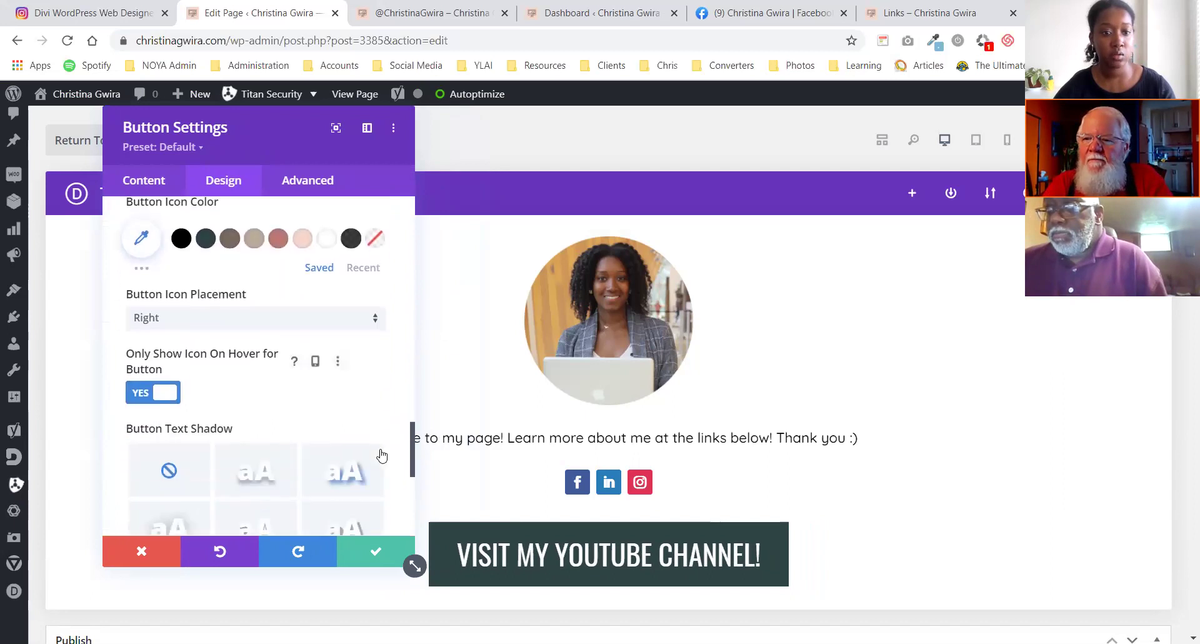
{"action": "scroll", "coordinate": [381, 459], "scroll_direction": "up", "scroll_amount": 15}
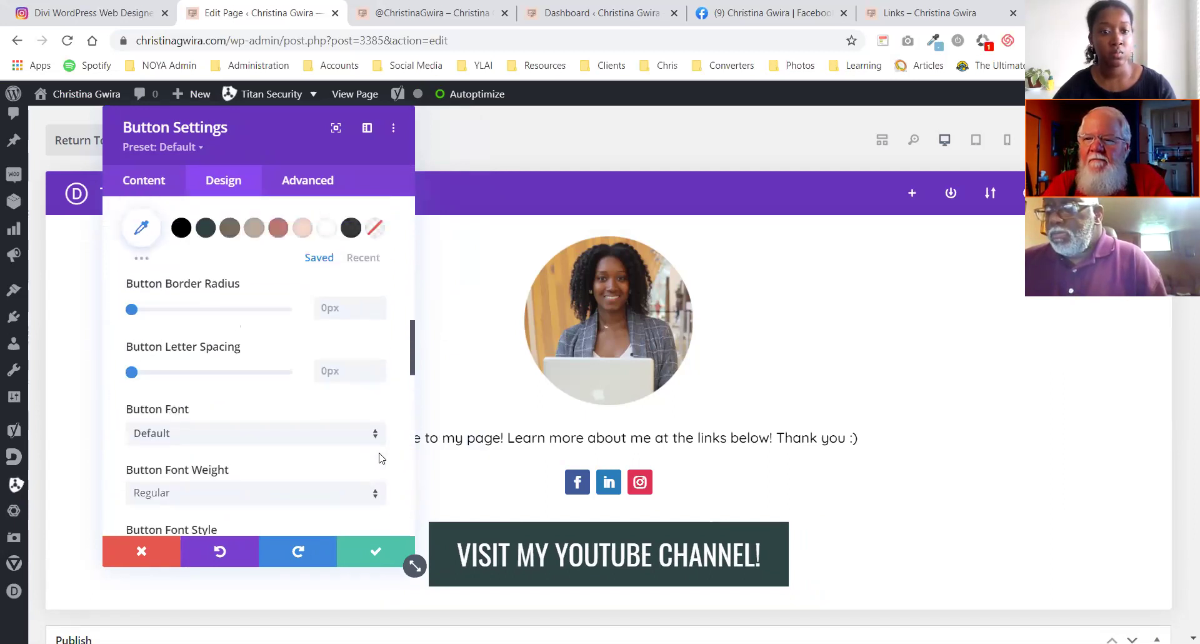
{"action": "scroll", "coordinate": [380, 458], "scroll_direction": "up", "scroll_amount": 10}
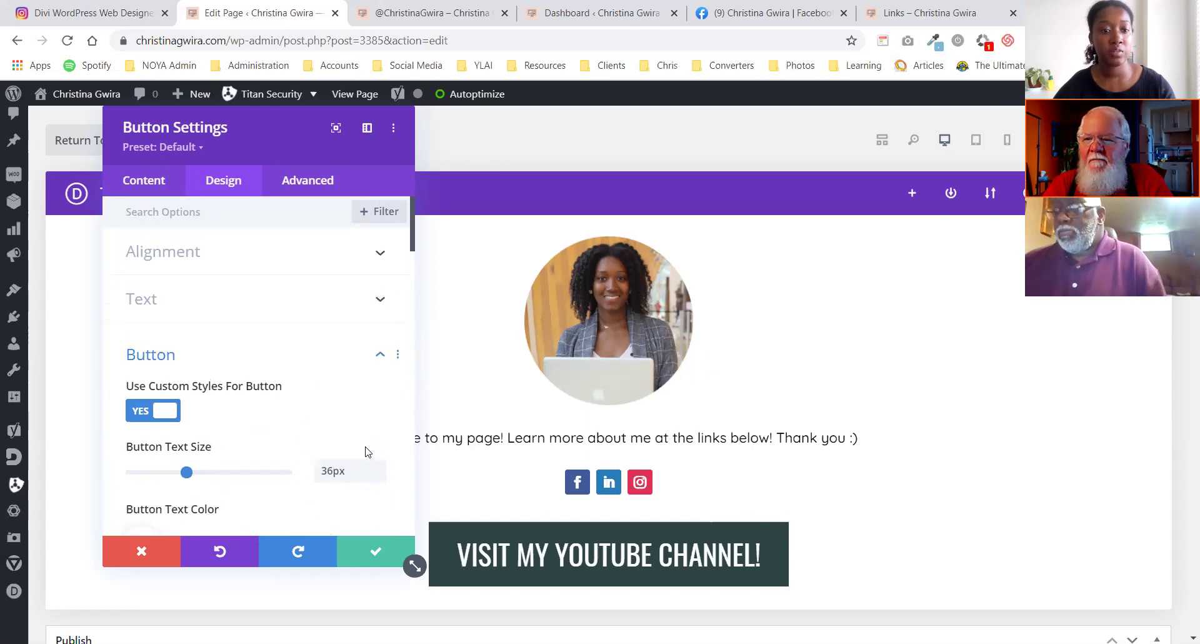
{"action": "left_click", "coordinate": [151, 354]}
{"action": "left_click", "coordinate": [138, 301]}
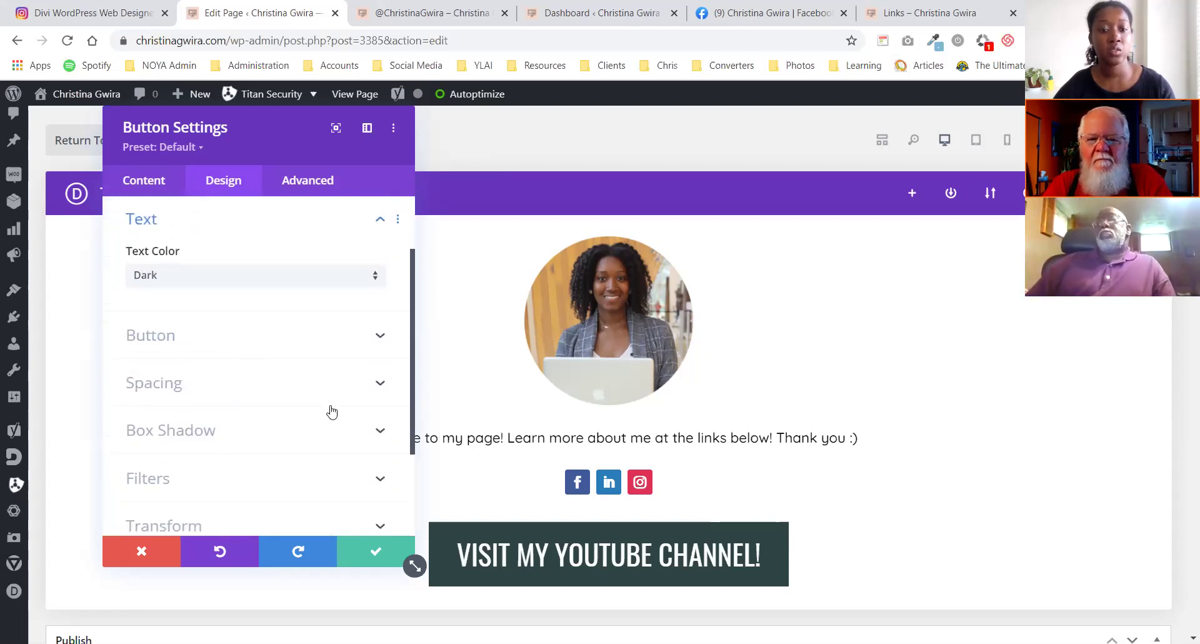
{"action": "left_click", "coordinate": [372, 550]}
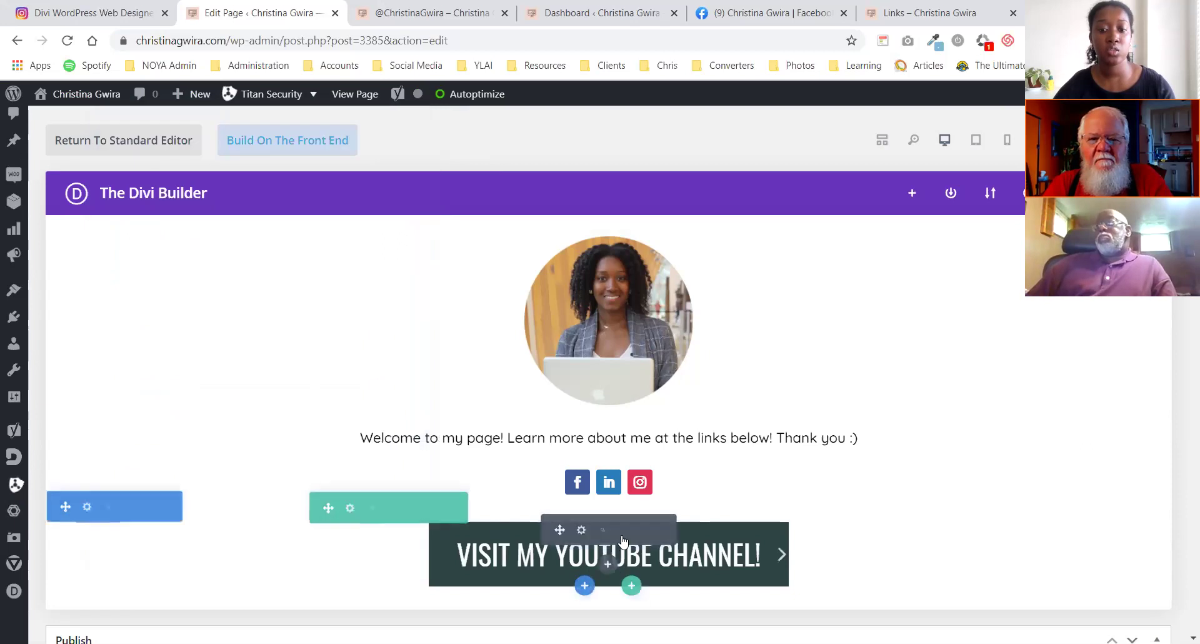
- Examine the YouTube button's margin and padding fields and its remaining design option groups, and close its settings
{"action": "left_click", "coordinate": [581, 531]}
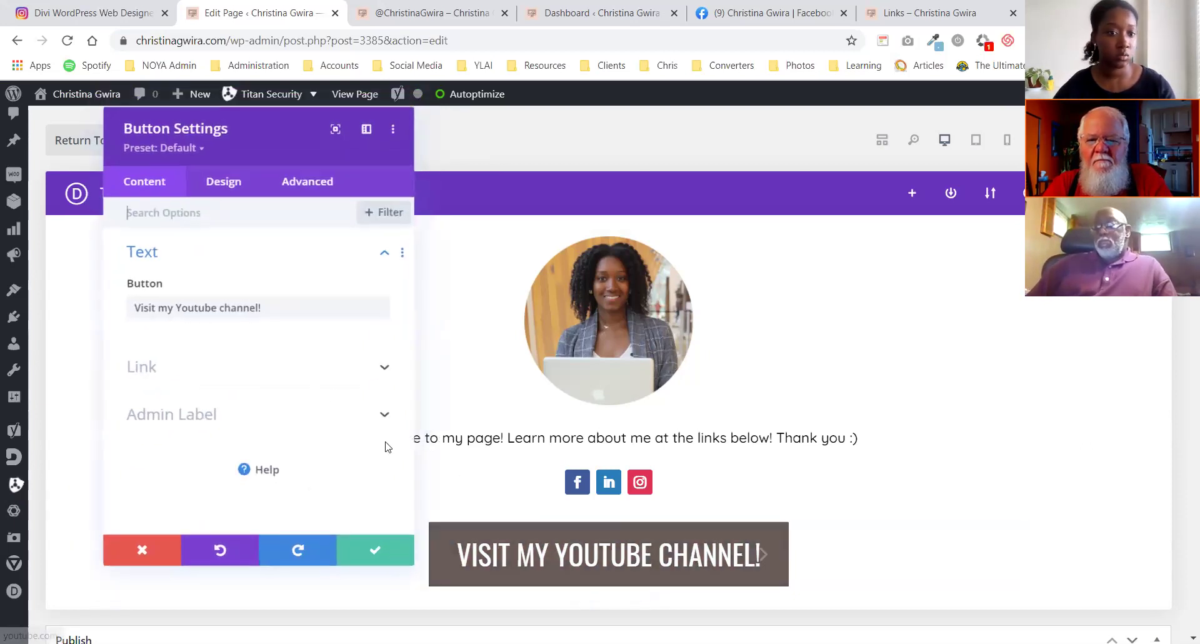
{"action": "left_click", "coordinate": [187, 253]}
{"action": "left_click", "coordinate": [225, 188]}
{"action": "scroll", "coordinate": [191, 393], "scroll_direction": "down", "scroll_amount": 2}
{"action": "left_click", "coordinate": [186, 312]}
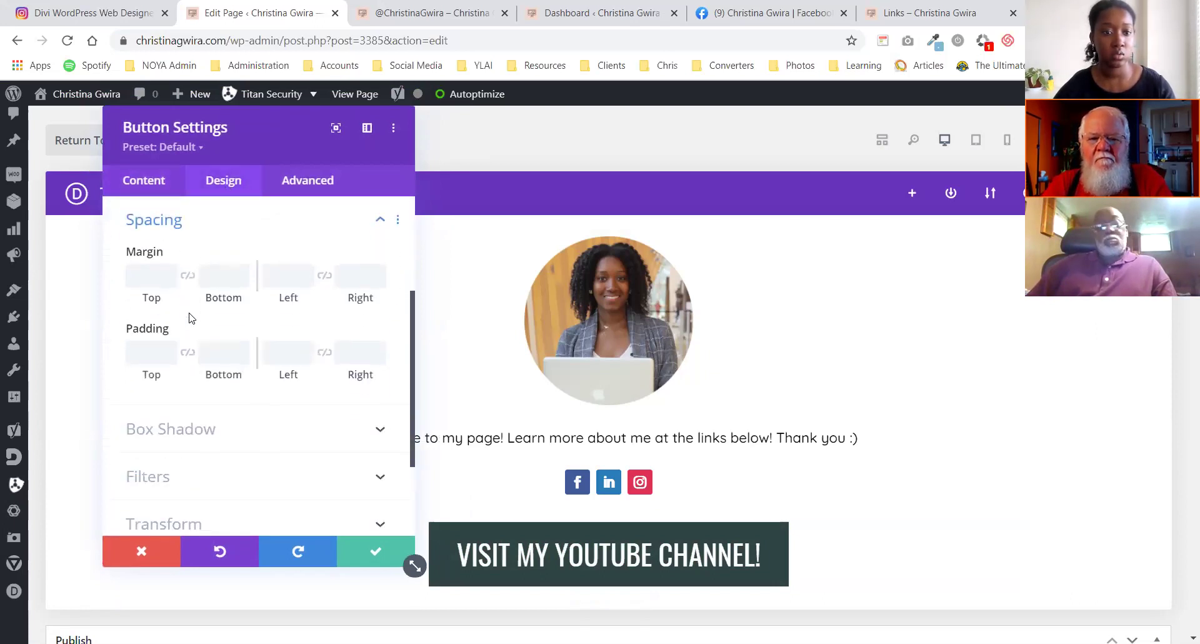
{"action": "scroll", "coordinate": [243, 400], "scroll_direction": "down", "scroll_amount": 2}
{"action": "scroll", "coordinate": [257, 400], "scroll_direction": "down", "scroll_amount": 1}
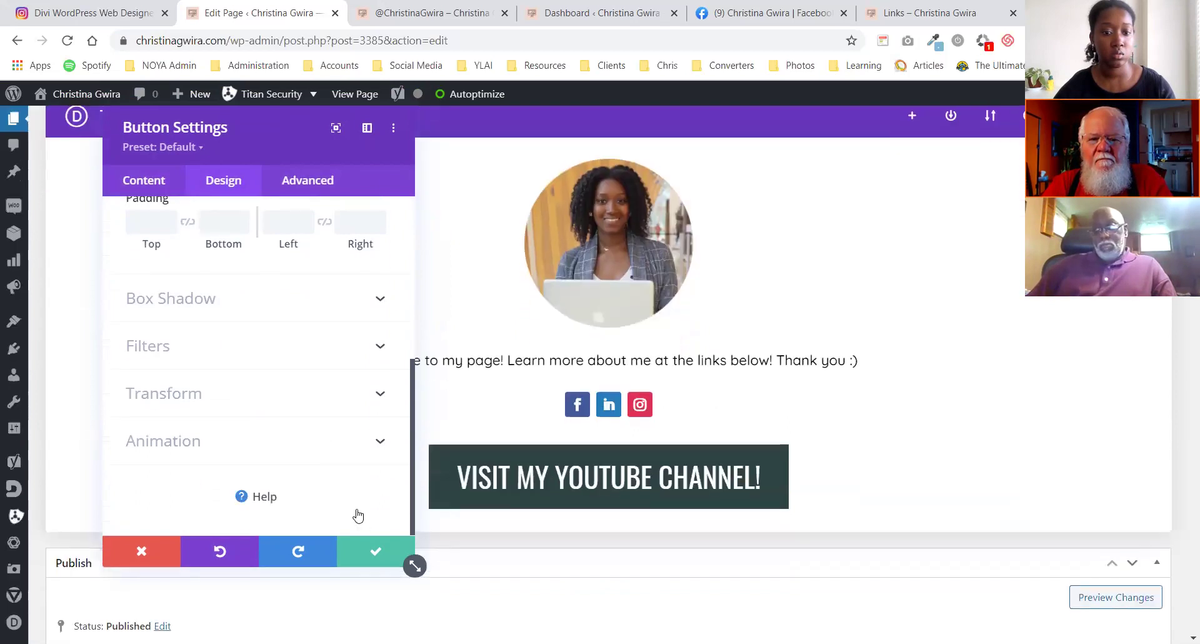
{"action": "left_click", "coordinate": [385, 558]}
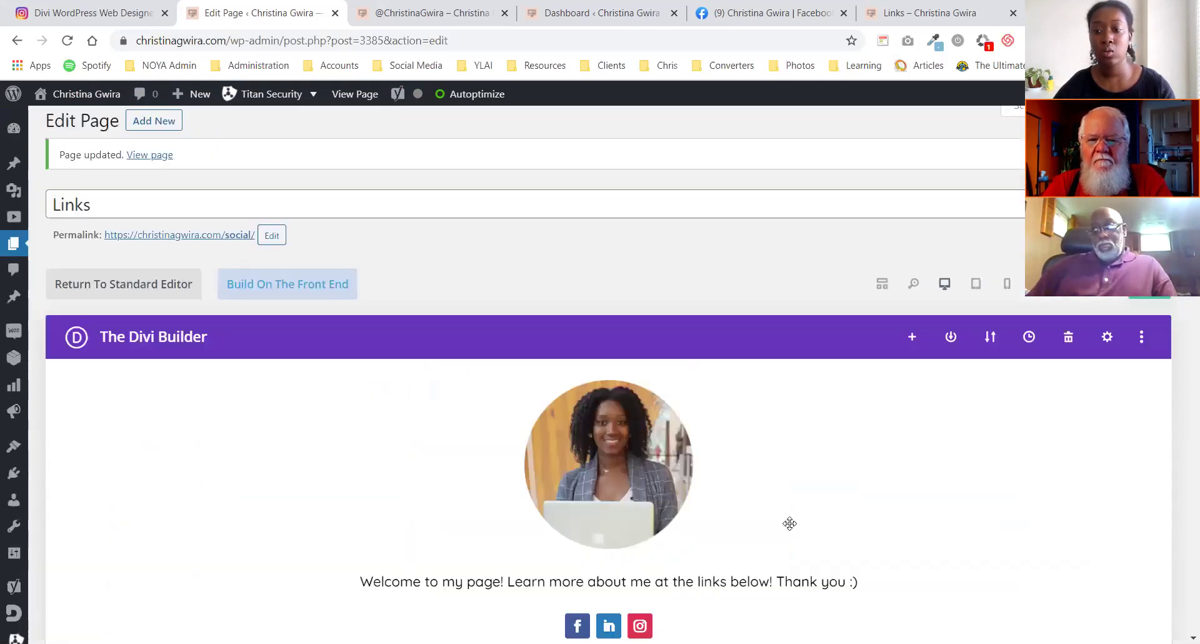
- Update the Links page and reload its live version at /social/
{"action": "scroll", "coordinate": [935, 478], "scroll_direction": "down", "scroll_amount": 7}
{"action": "left_click", "coordinate": [1136, 555]}
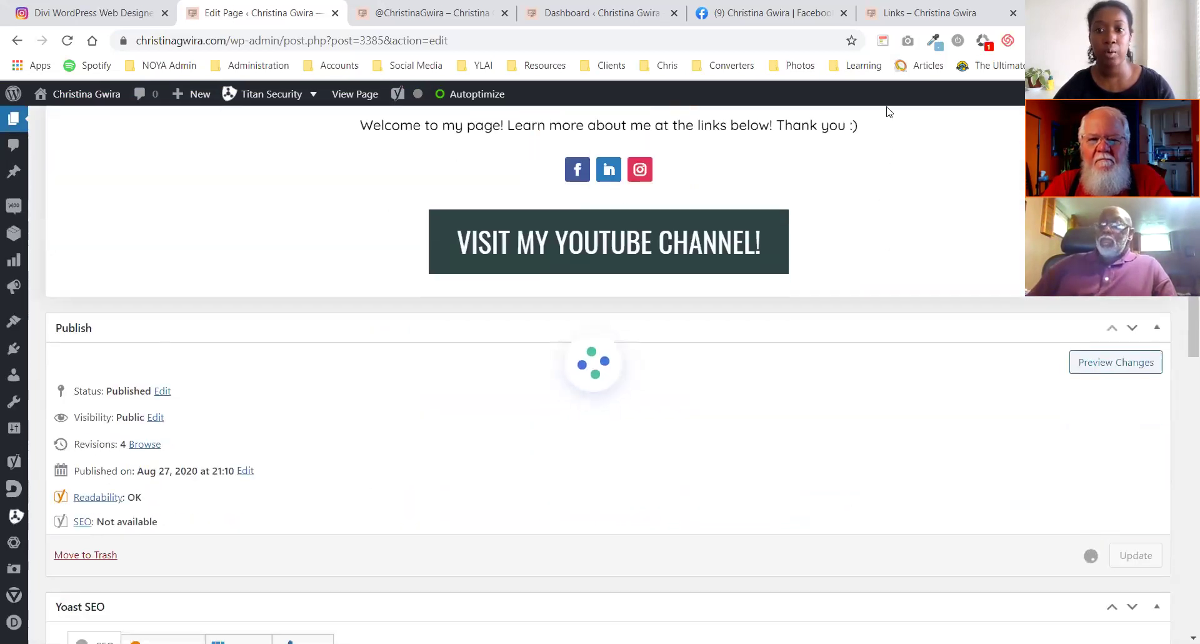
{"action": "left_click", "coordinate": [903, 25]}
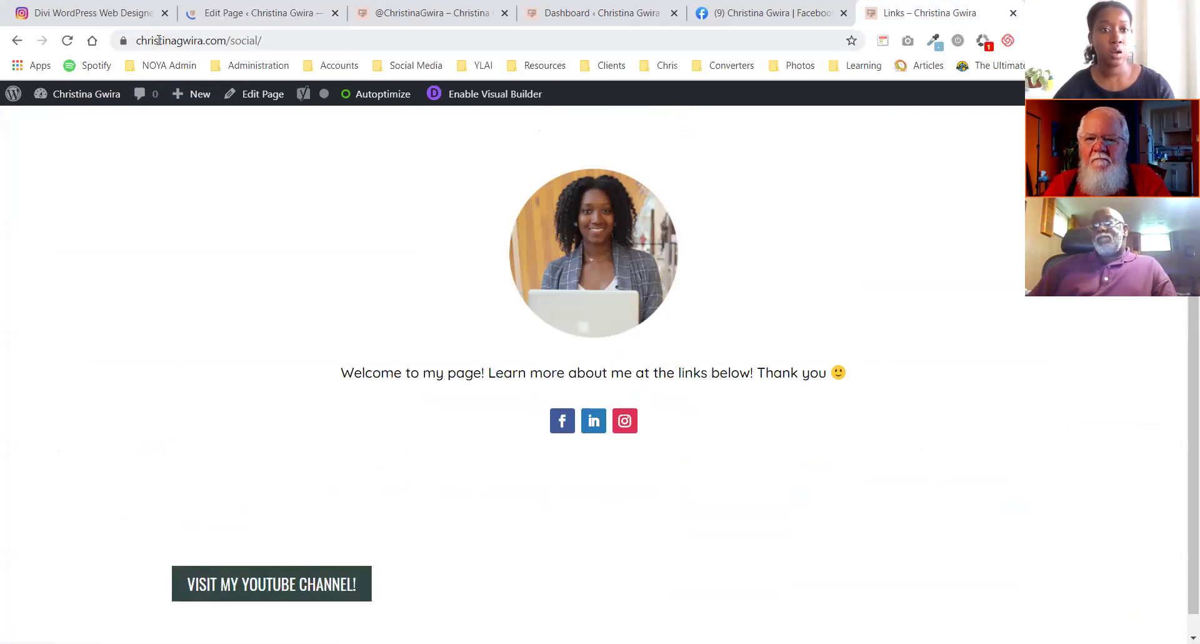
{"action": "left_click", "coordinate": [67, 40]}
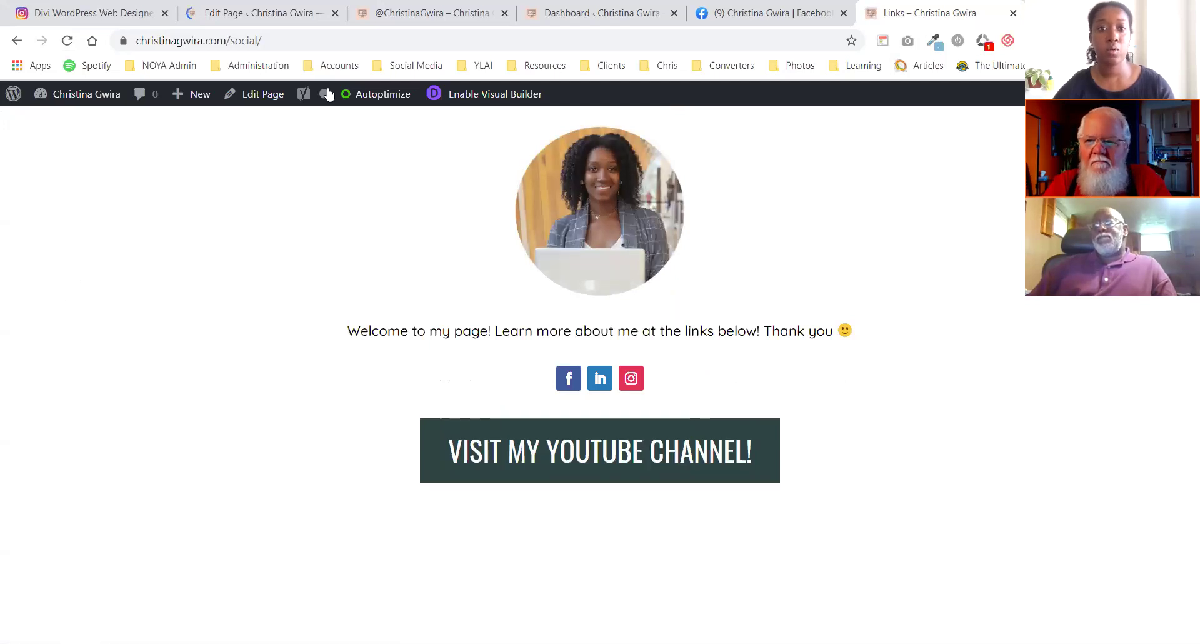
- Compare the live page with the existing /links/ page, and test the YouTube button's link before returning to the live page
{"action": "left_click", "coordinate": [405, 15]}
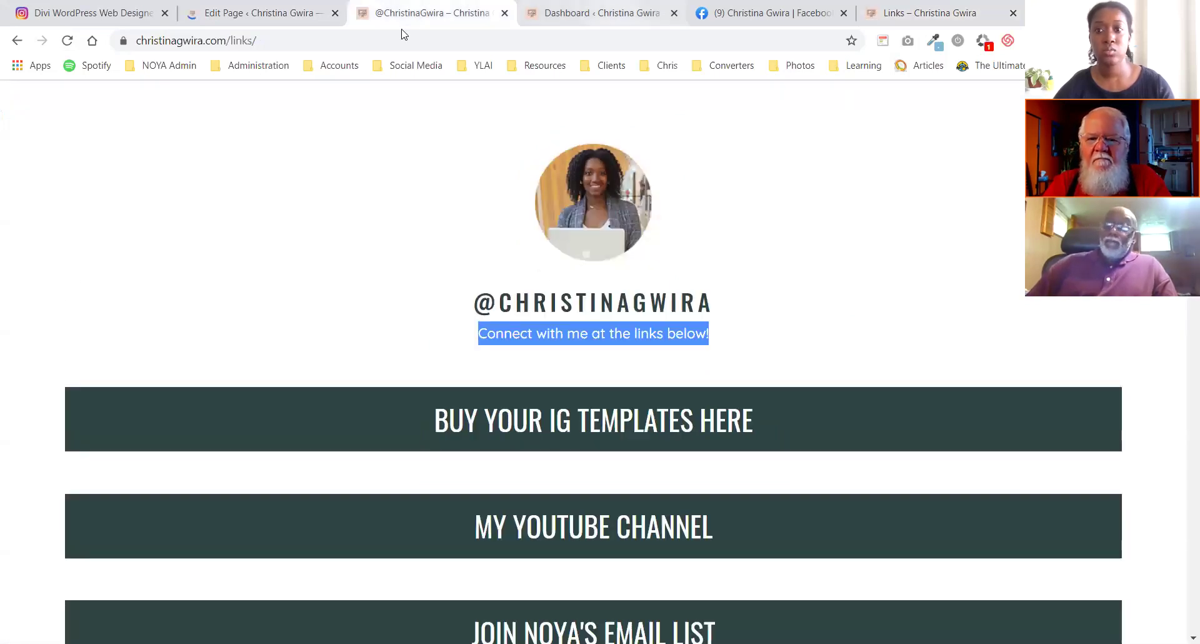
{"action": "key", "text": "ctrl+9"}
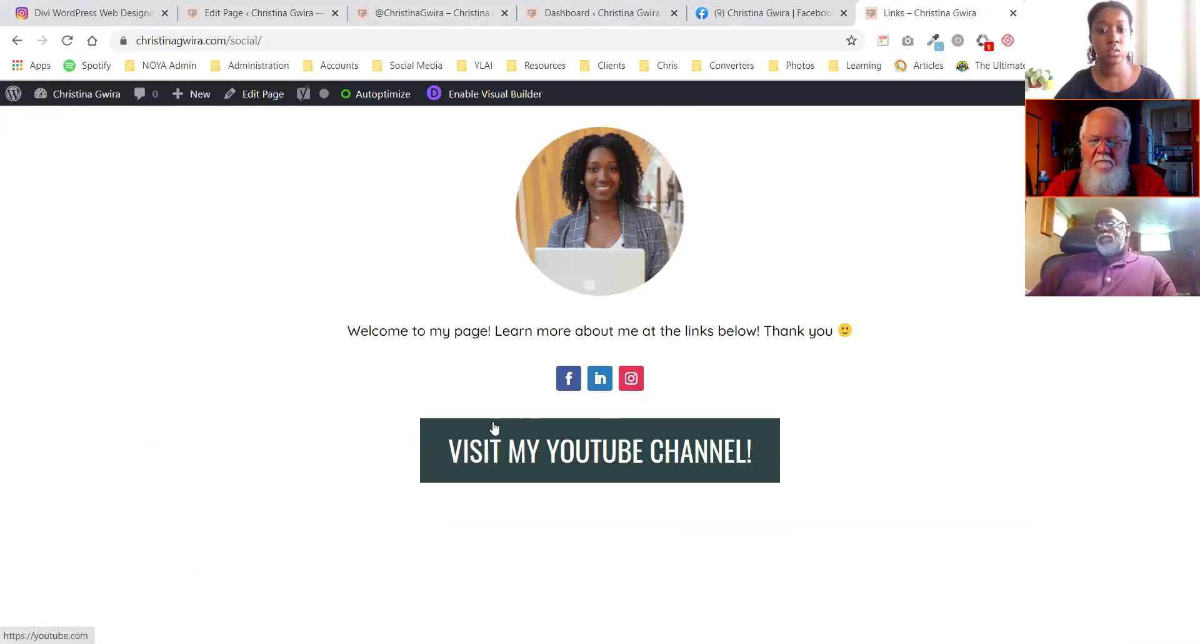
{"action": "left_click", "coordinate": [623, 445]}
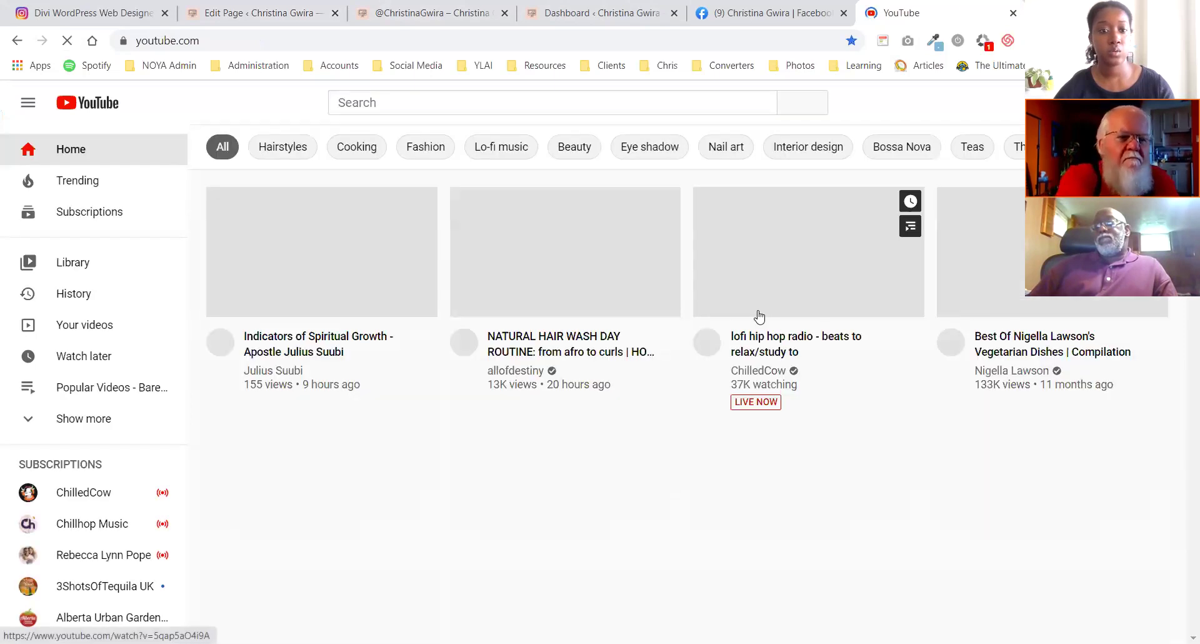
{"action": "left_click", "coordinate": [17, 41]}
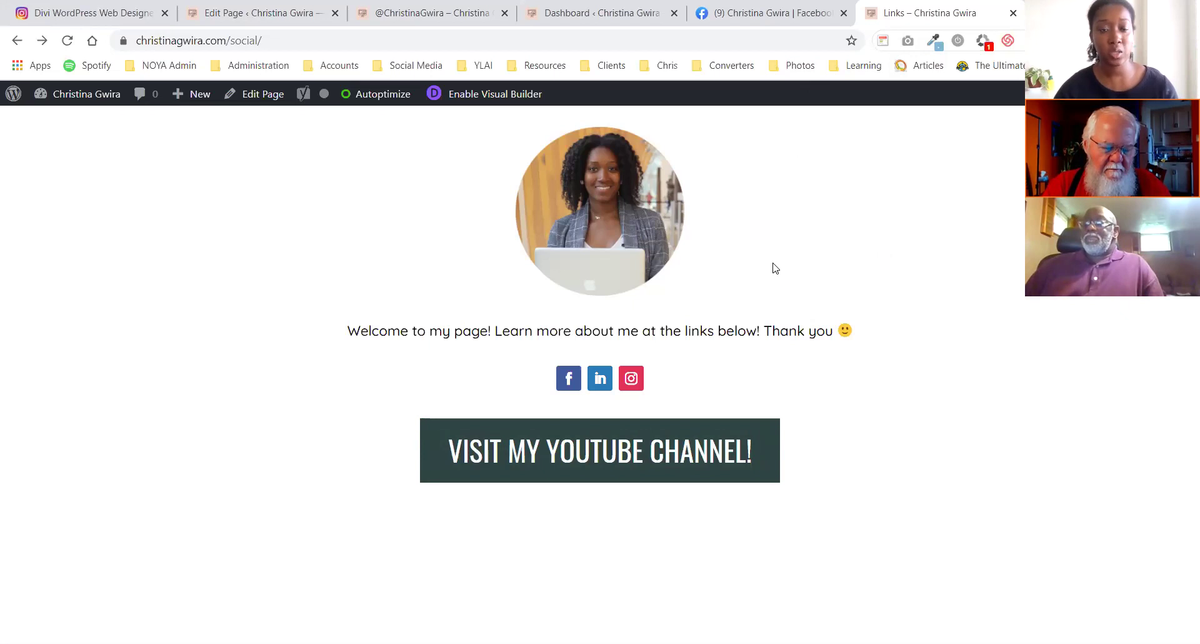
- Return to the page editor and display the per-device values for the YouTube button's text size
{"action": "left_click", "coordinate": [265, 23]}
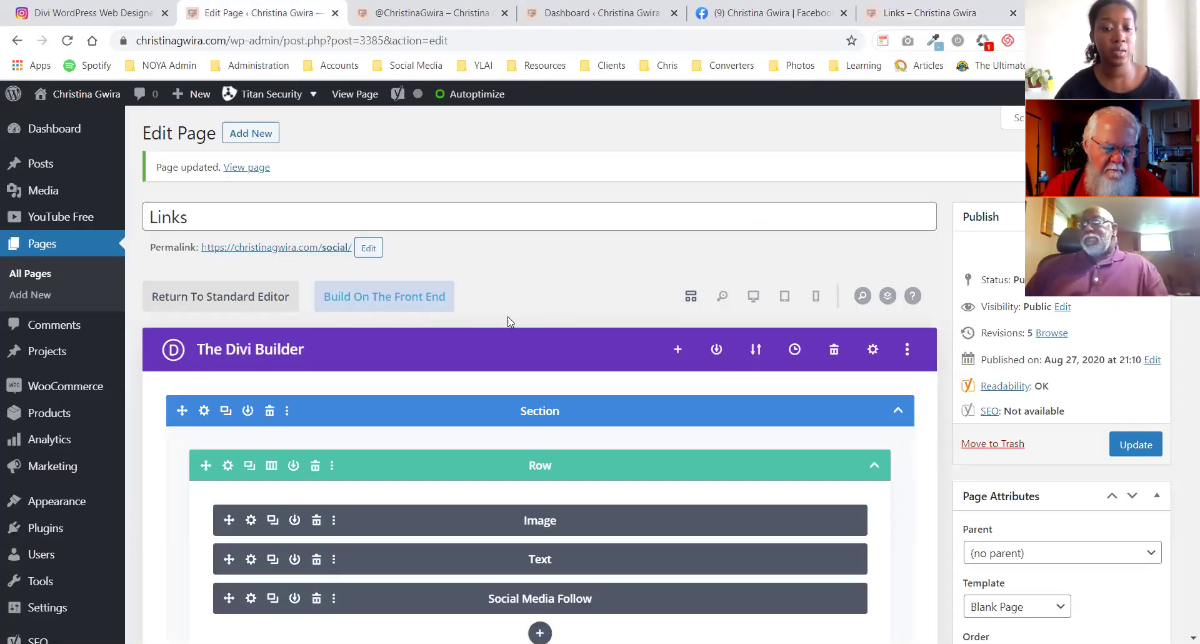
{"action": "scroll", "coordinate": [528, 318], "scroll_direction": "down", "scroll_amount": 2}
{"action": "scroll", "coordinate": [544, 310], "scroll_direction": "down", "scroll_amount": 4}
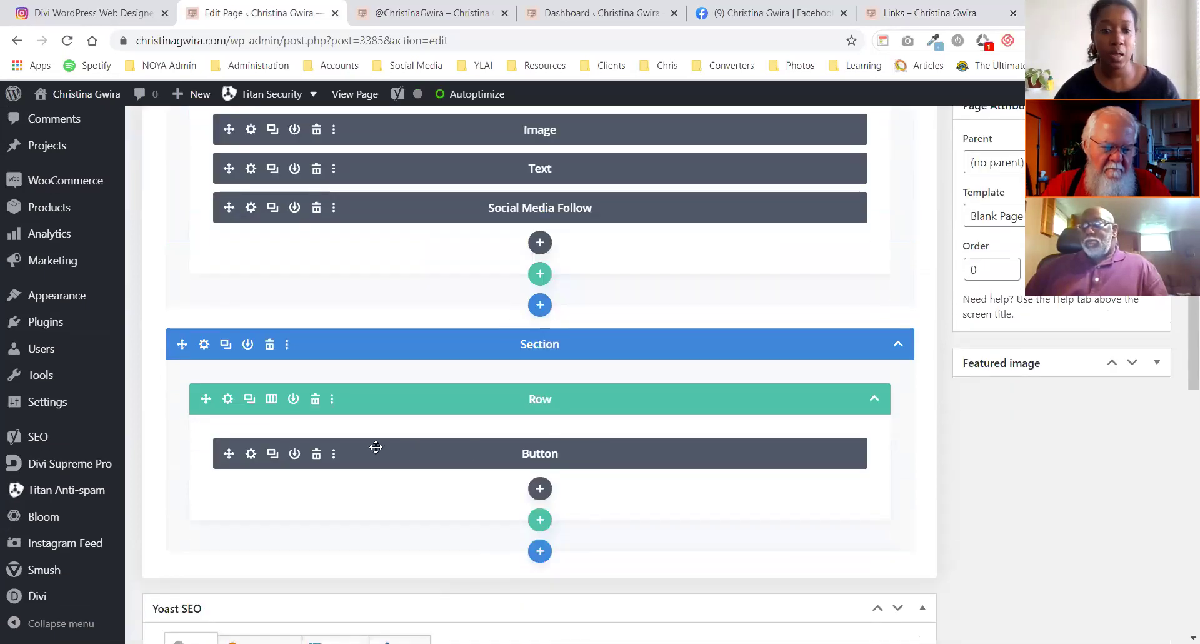
{"action": "left_click", "coordinate": [251, 453]}
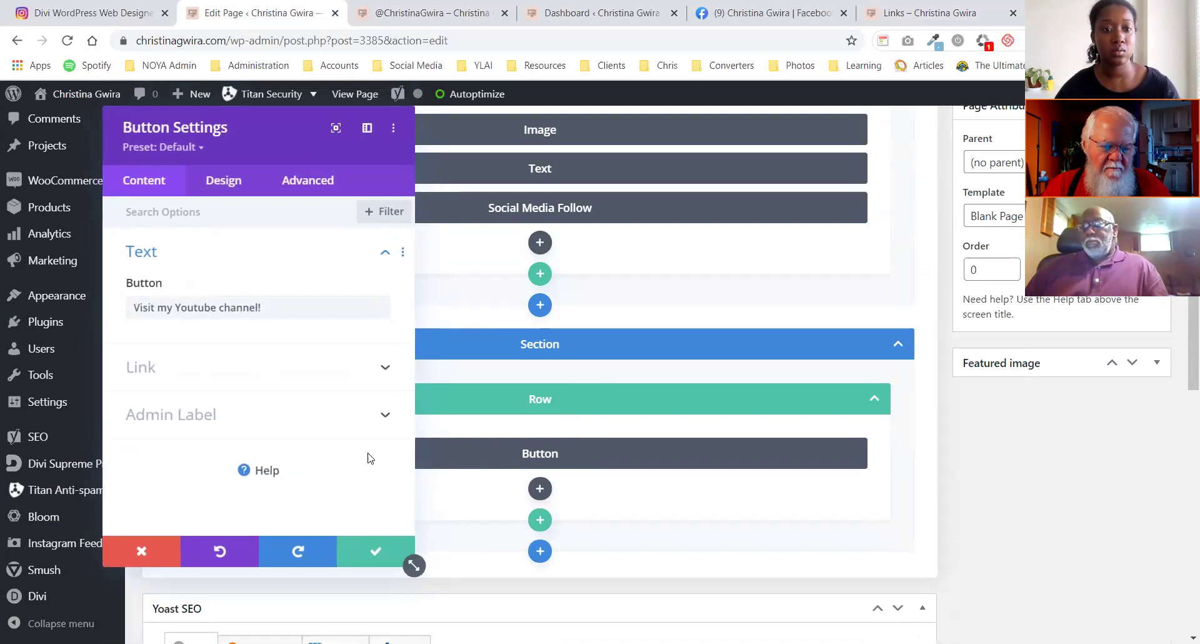
{"action": "left_click", "coordinate": [224, 185]}
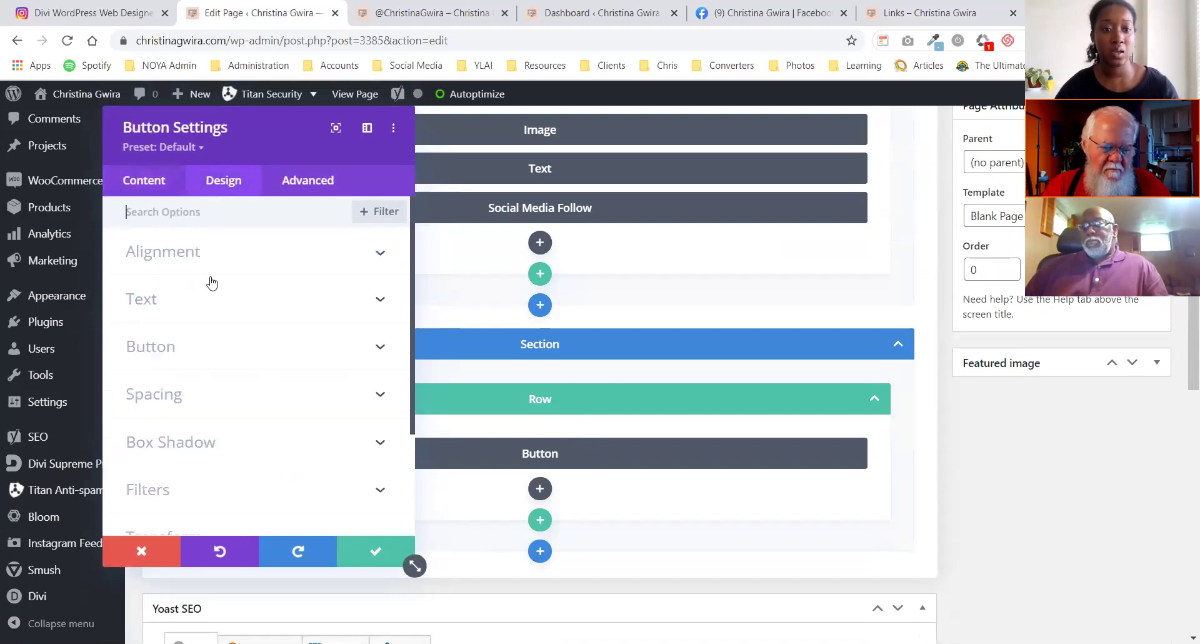
{"action": "left_click", "coordinate": [193, 350]}
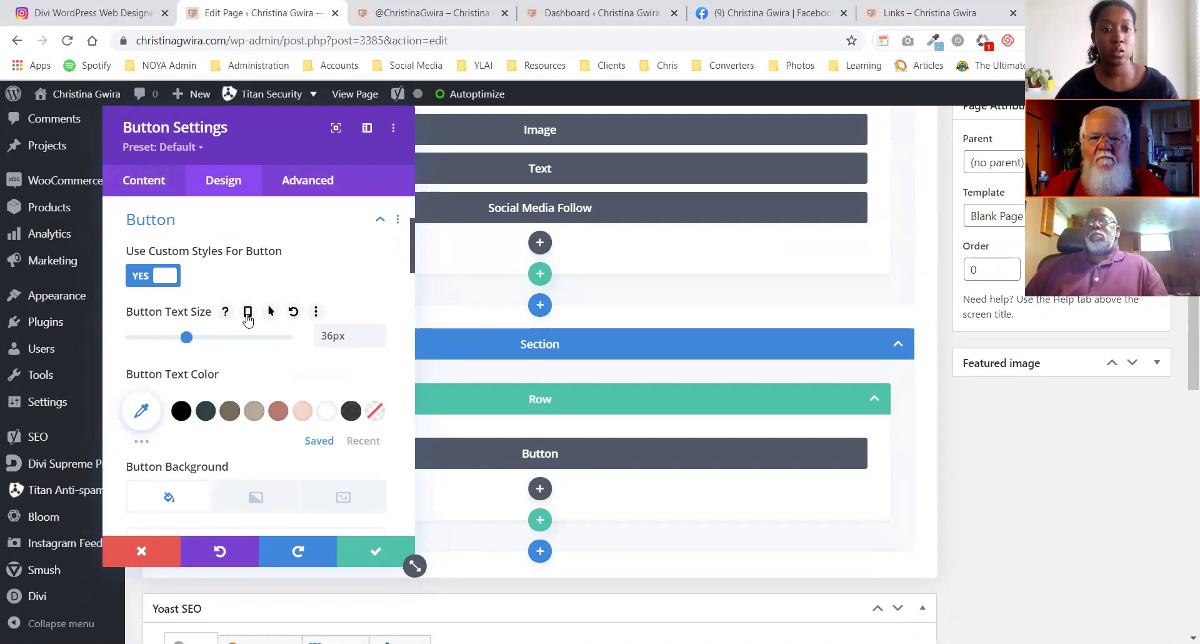
{"action": "left_click", "coordinate": [247, 312]}
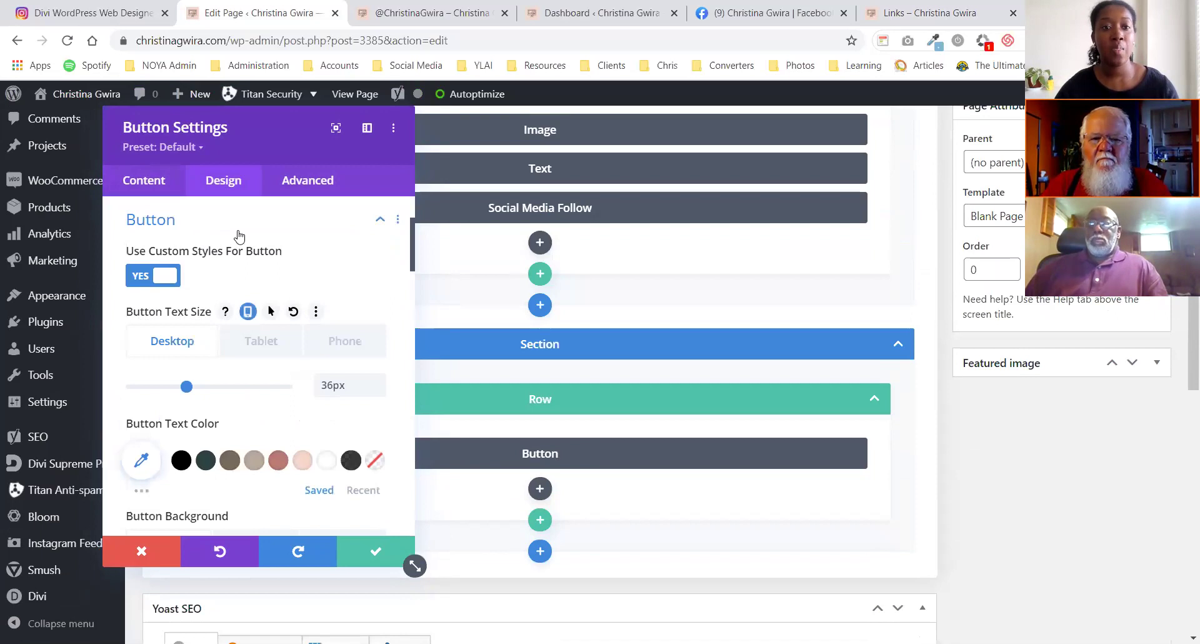
- Dock the button settings beside the page layout and switch the builder to the phone preview
{"action": "left_click", "coordinate": [367, 128]}
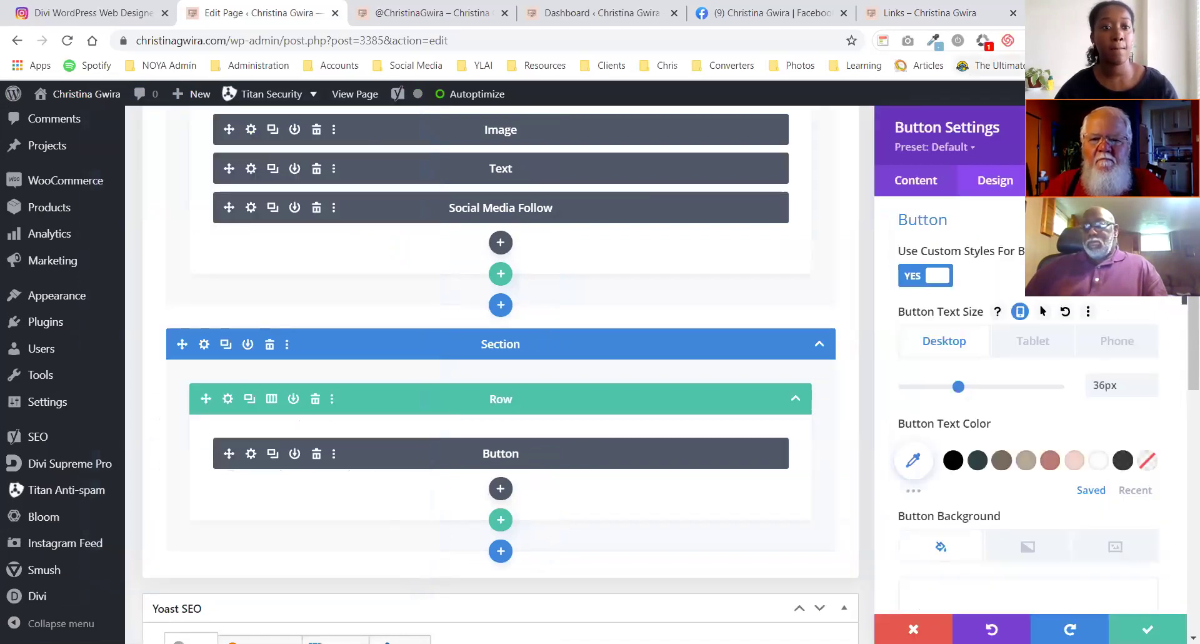
{"action": "scroll", "coordinate": [737, 297], "scroll_direction": "up", "scroll_amount": 5}
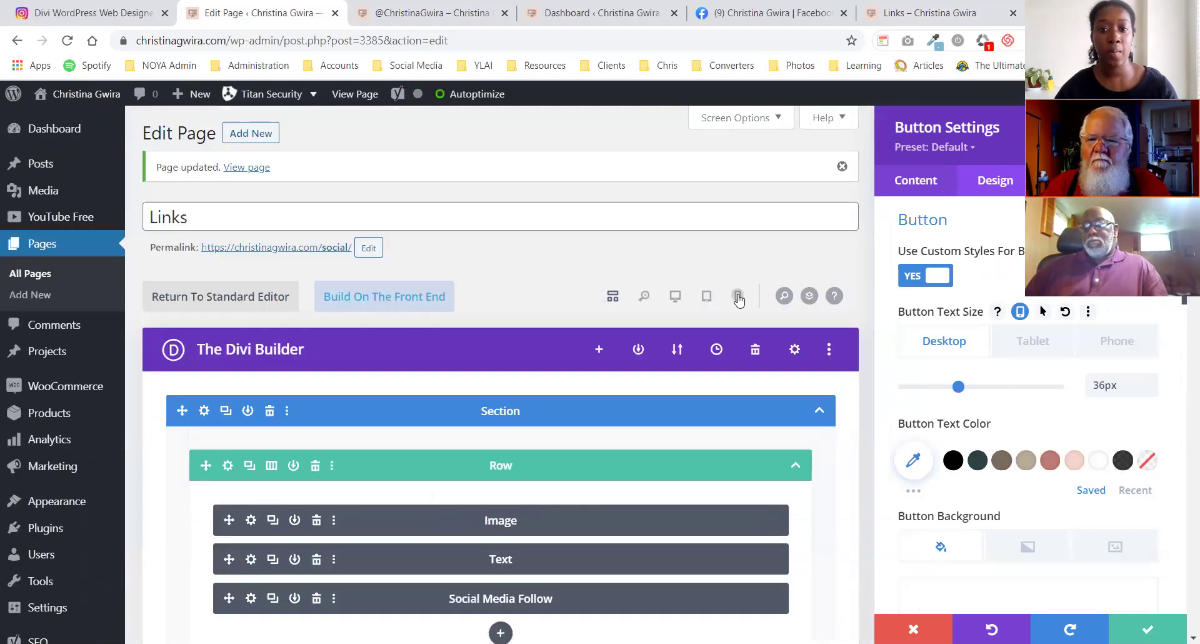
{"action": "left_click", "coordinate": [737, 297]}
{"action": "scroll", "coordinate": [689, 430], "scroll_direction": "down", "scroll_amount": 3}
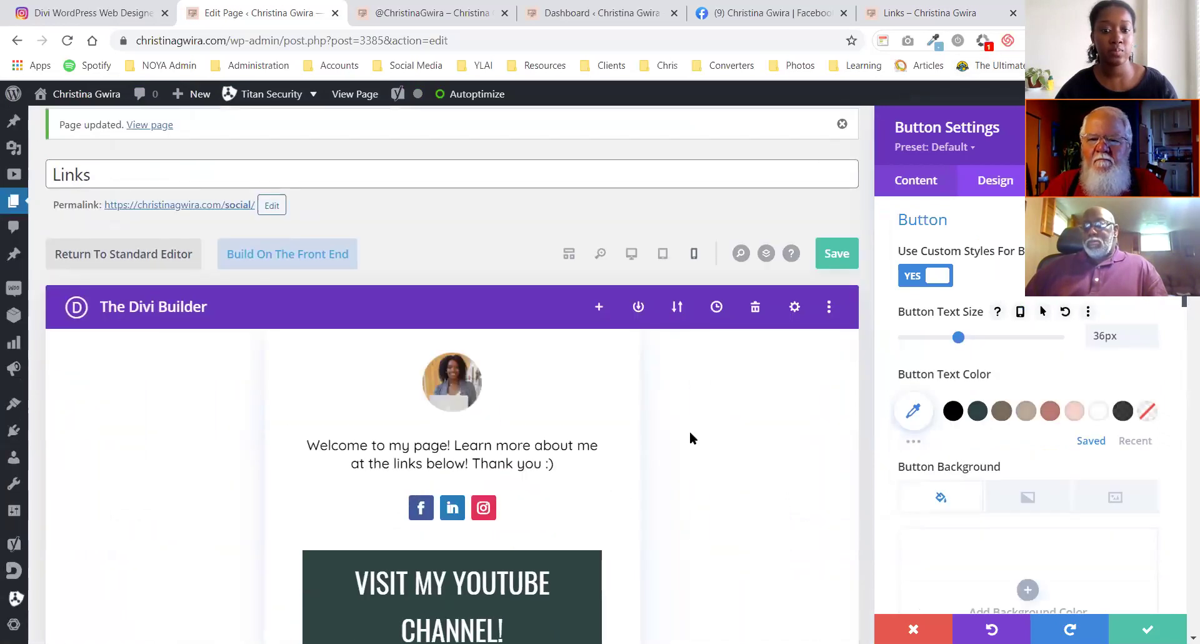
- Set the YouTube button's phone text size to 24px
{"action": "scroll", "coordinate": [699, 425], "scroll_direction": "up", "scroll_amount": 1}
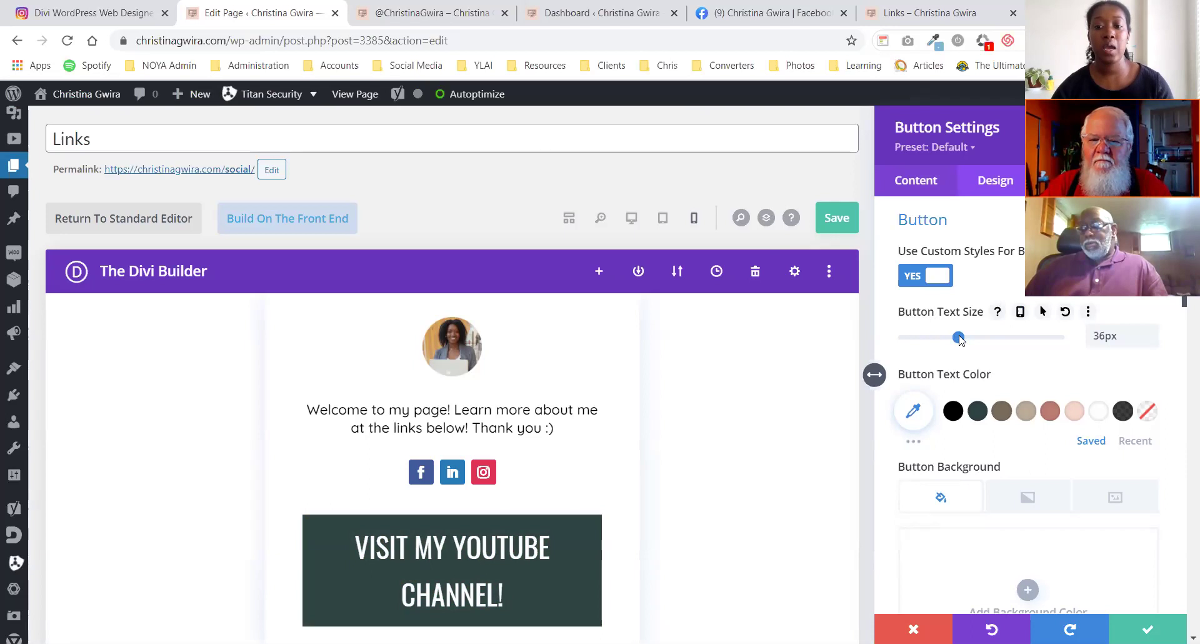
{"action": "left_click_drag", "start_coordinate": [960, 339], "coordinate": [945, 338]}
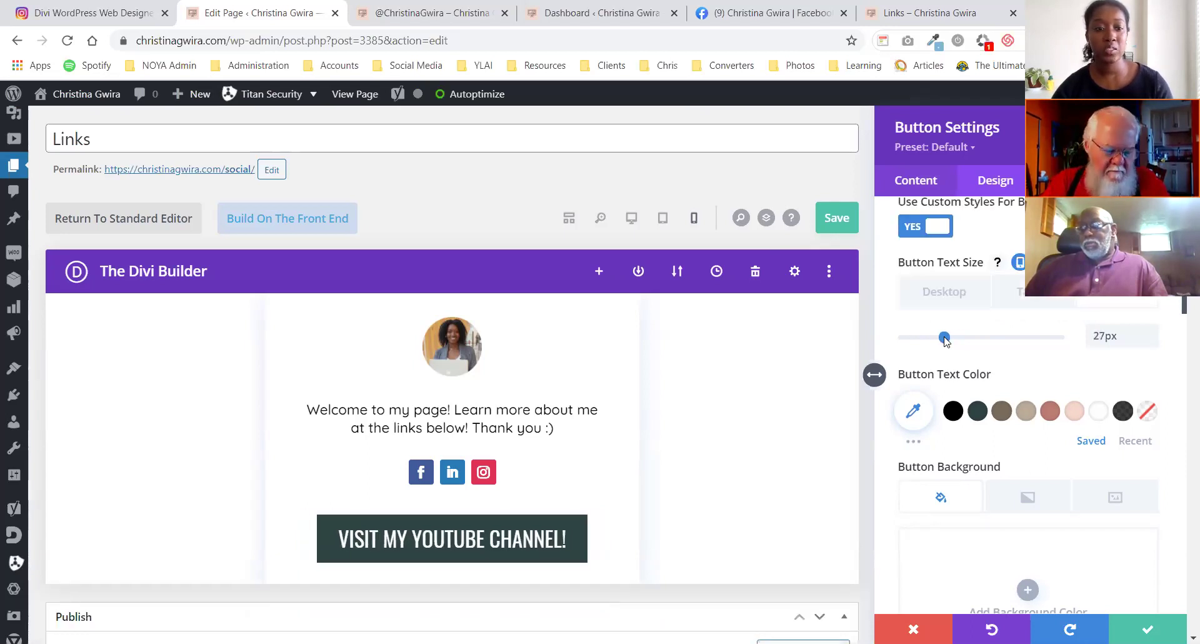
{"action": "left_click_drag", "start_coordinate": [944, 338], "coordinate": [939, 339]}
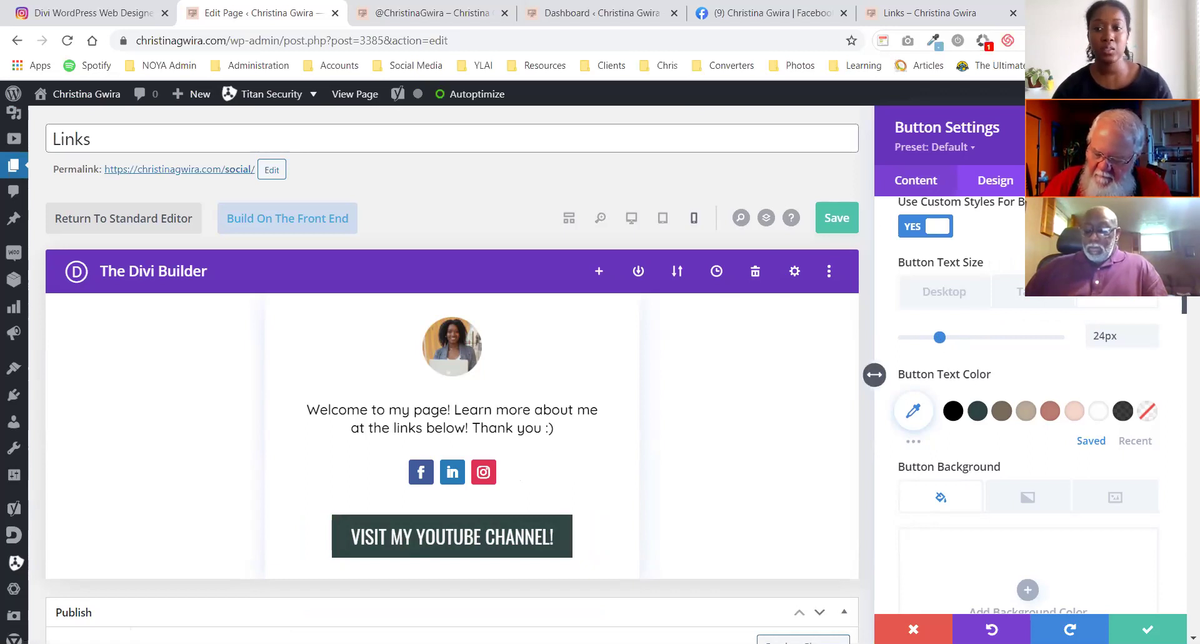
- Add the custom CSS "width: 100%;" to the YouTube button's main element and check it in the phone preview
{"action": "left_click", "coordinate": [1078, 180]}
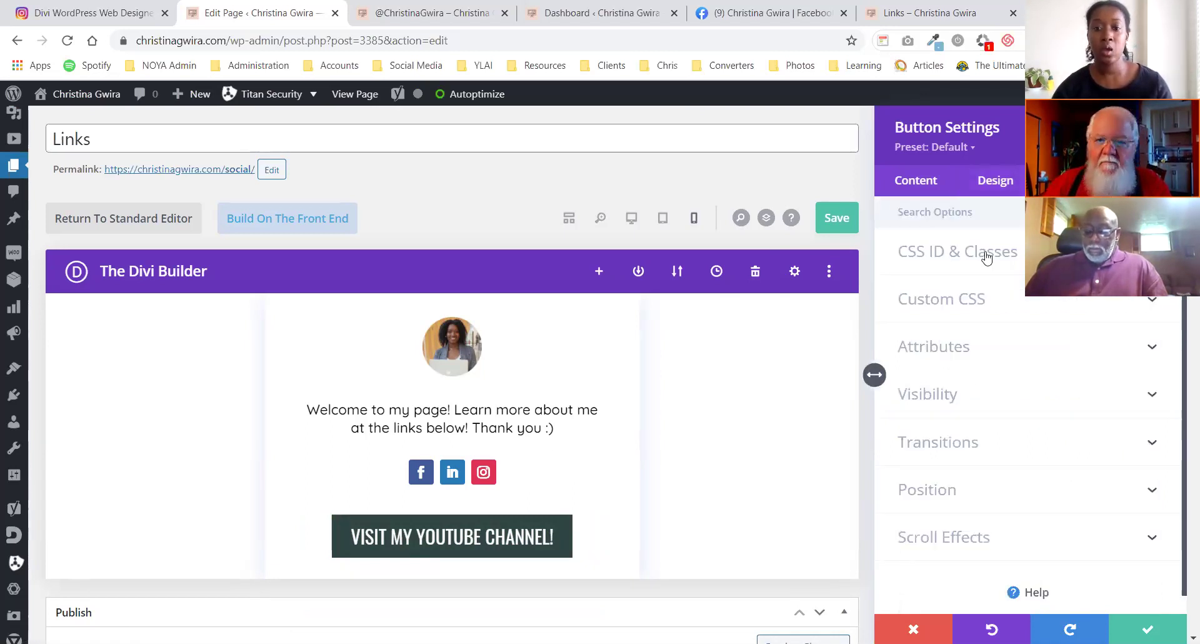
{"action": "left_click", "coordinate": [951, 305]}
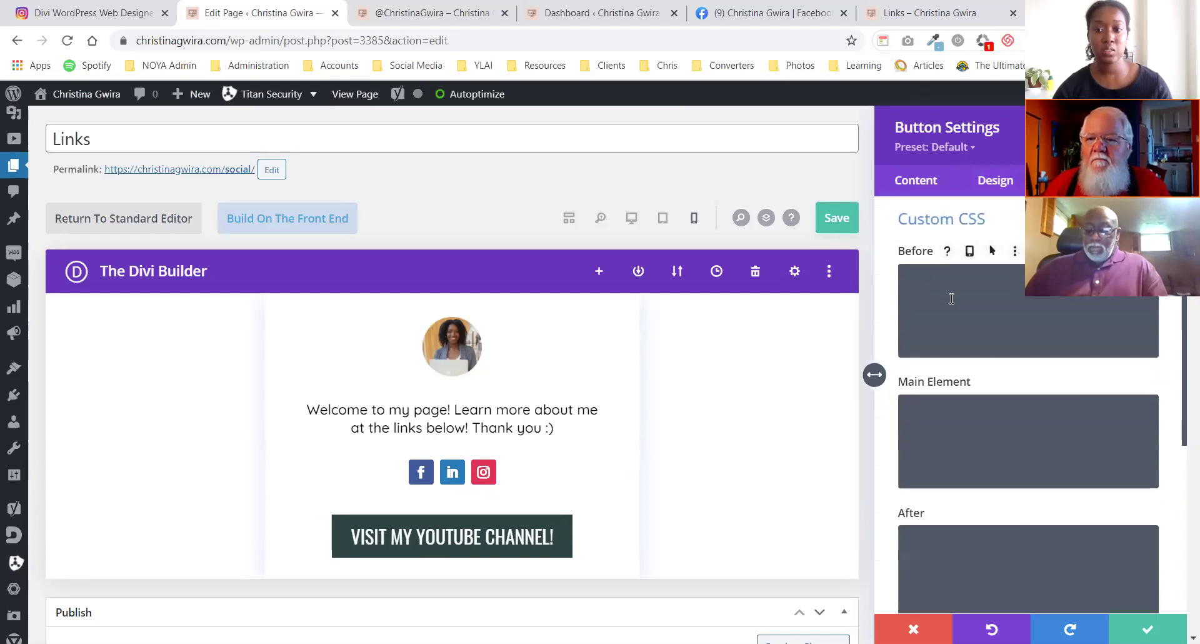
{"action": "scroll", "coordinate": [1012, 371], "scroll_direction": "down", "scroll_amount": 4}
{"action": "scroll", "coordinate": [1013, 371], "scroll_direction": "up", "scroll_amount": 3}
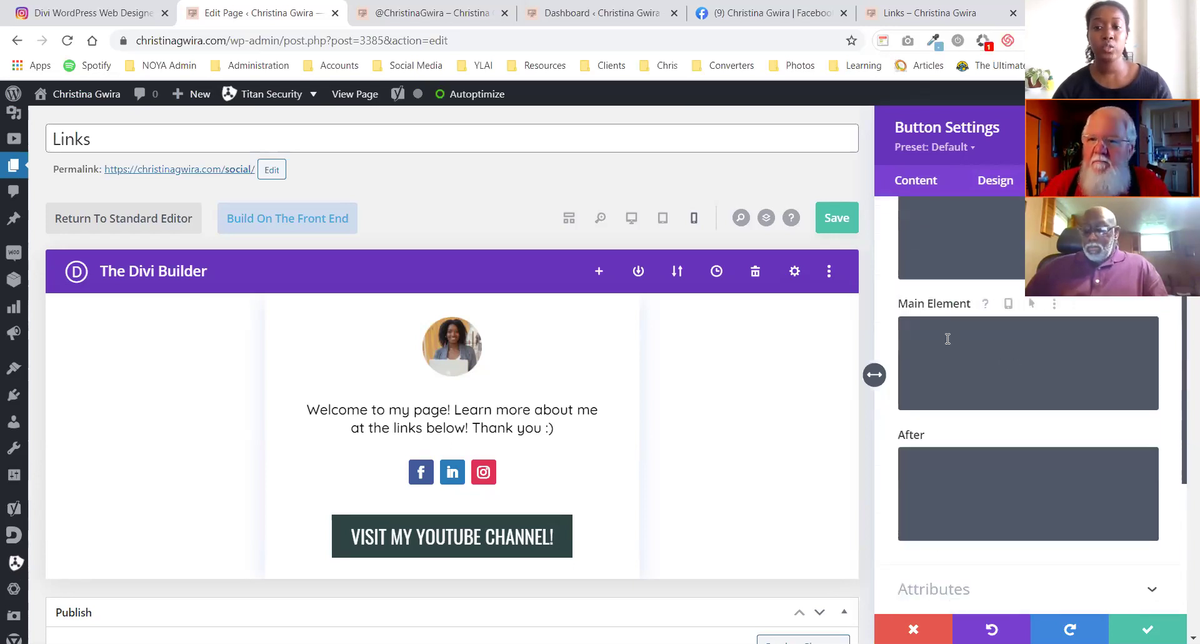
{"action": "left_click", "coordinate": [943, 329]}
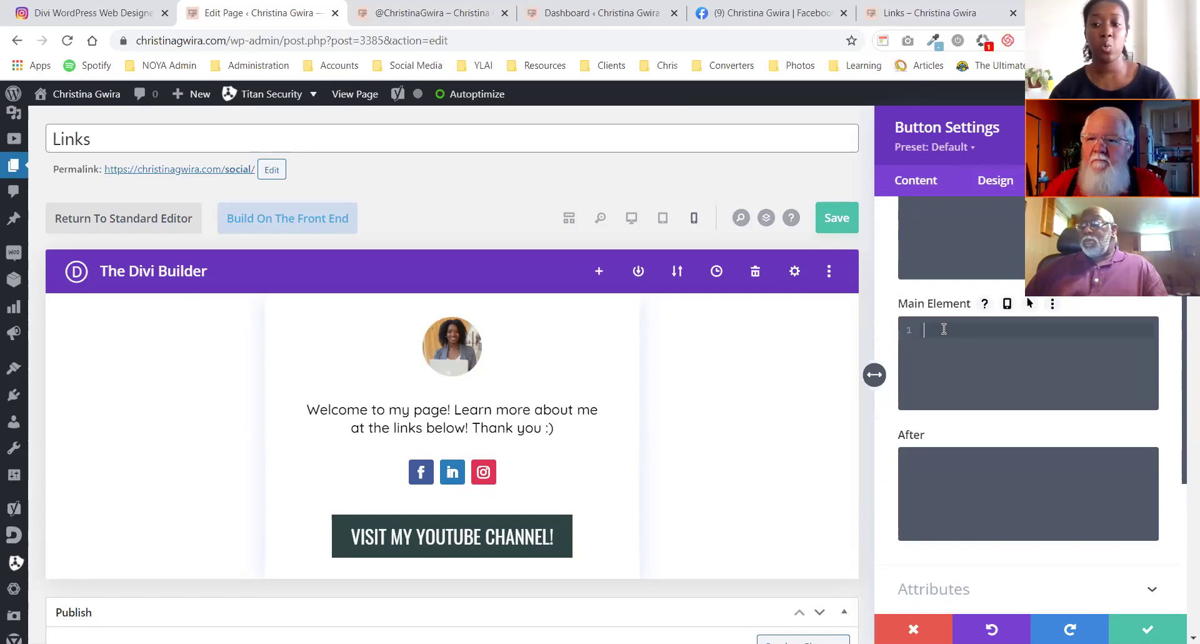
{"action": "type", "text": "width:"}
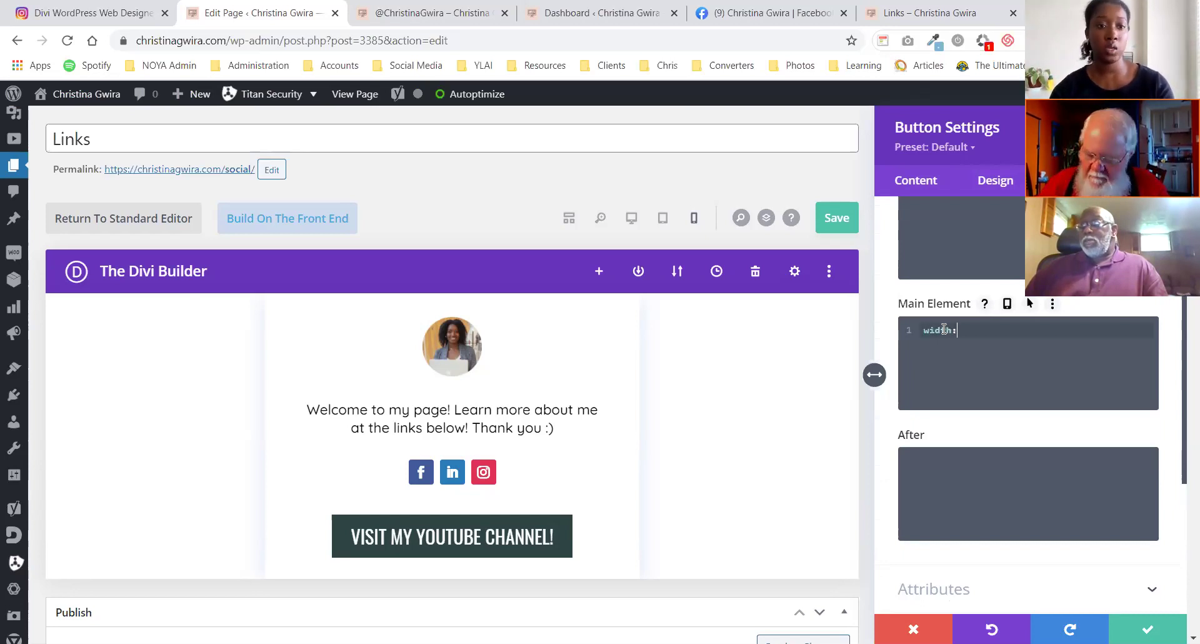
{"action": "type", "text": " 00%"}
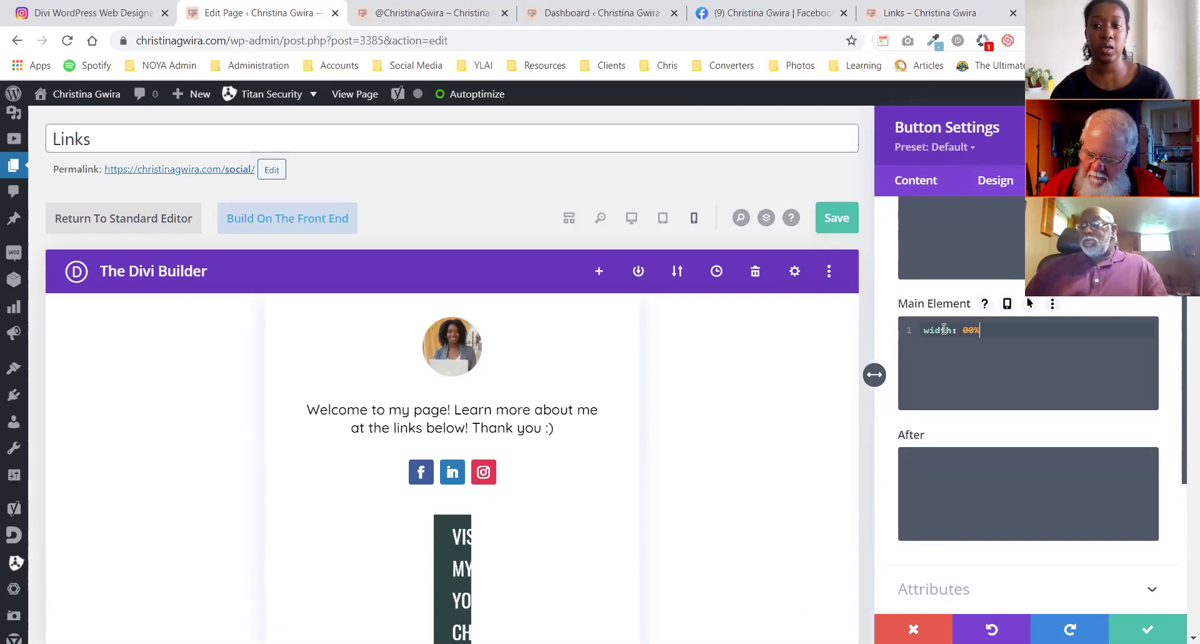
{"action": "key", "text": "BackSpace"}
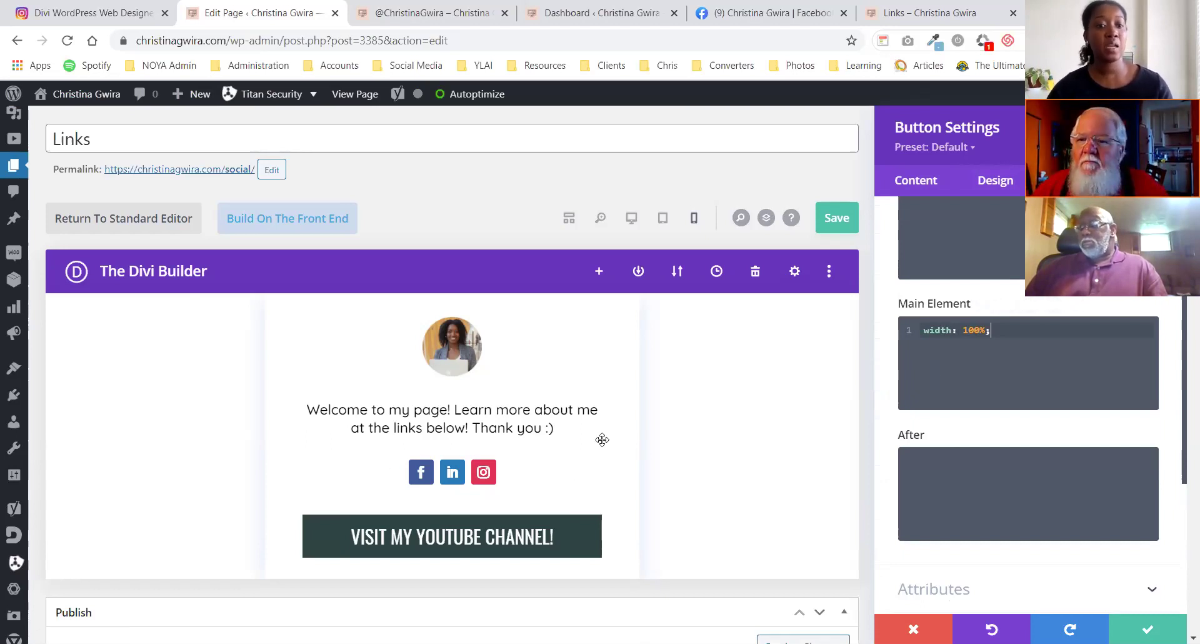
{"action": "scroll", "coordinate": [602, 440], "scroll_direction": "down", "scroll_amount": 1}
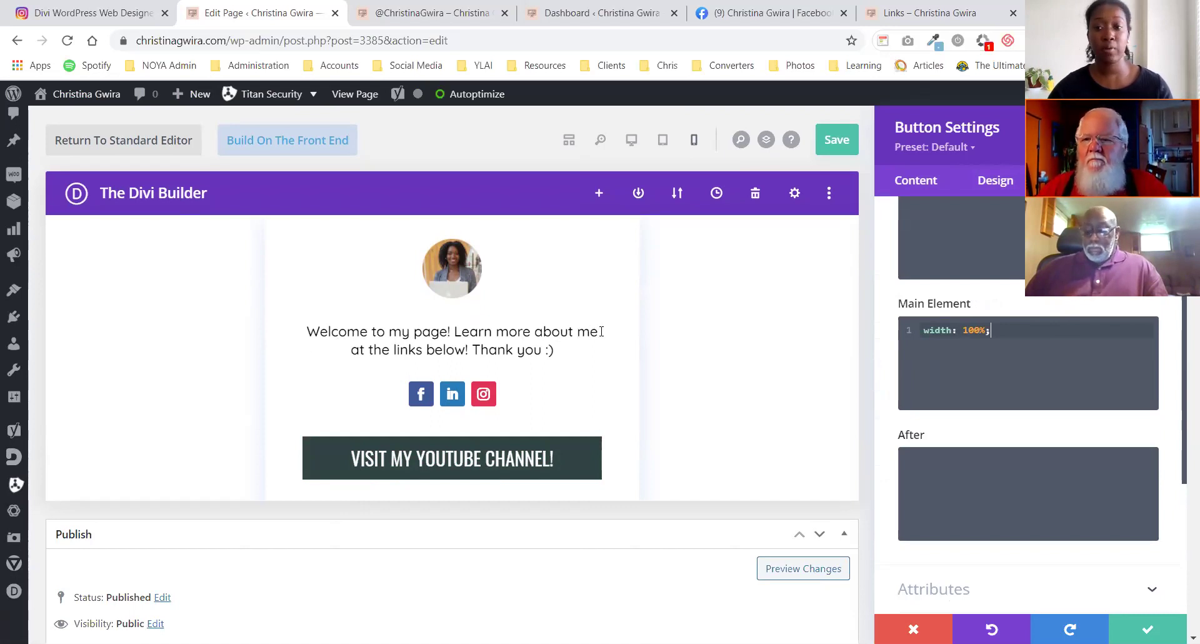
- Go back to the YouTube button's design options and set its tablet text size to 36px
{"action": "scroll", "coordinate": [977, 328], "scroll_direction": "up", "scroll_amount": 3}
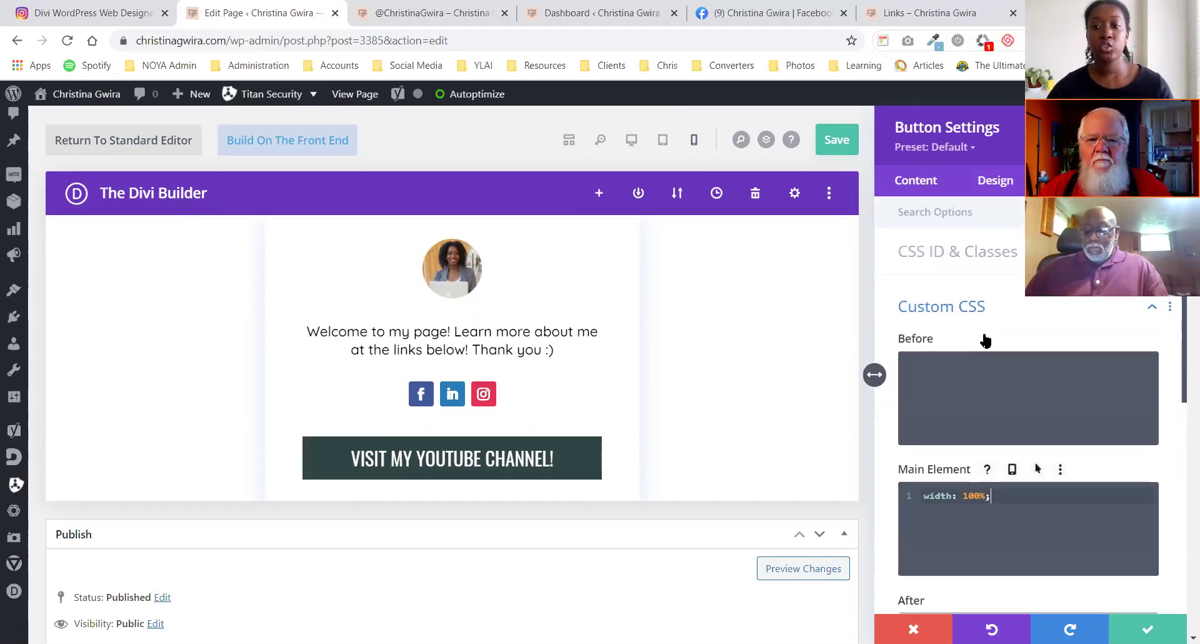
{"action": "left_click", "coordinate": [988, 310]}
{"action": "left_click", "coordinate": [1000, 187]}
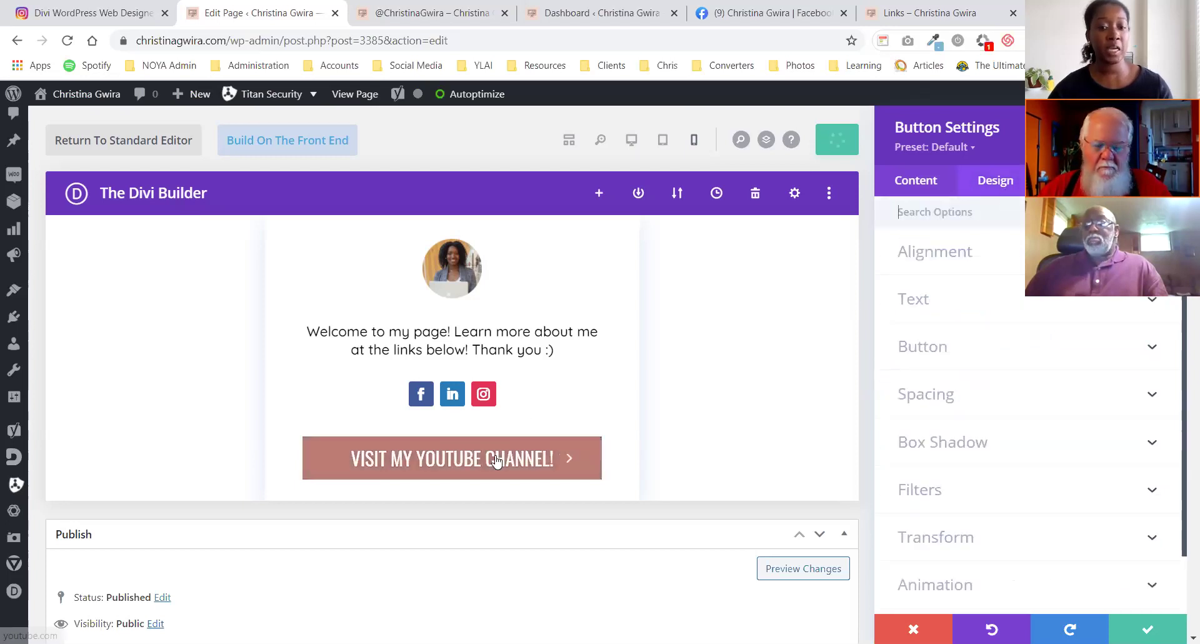
{"action": "left_click", "coordinate": [923, 347]}
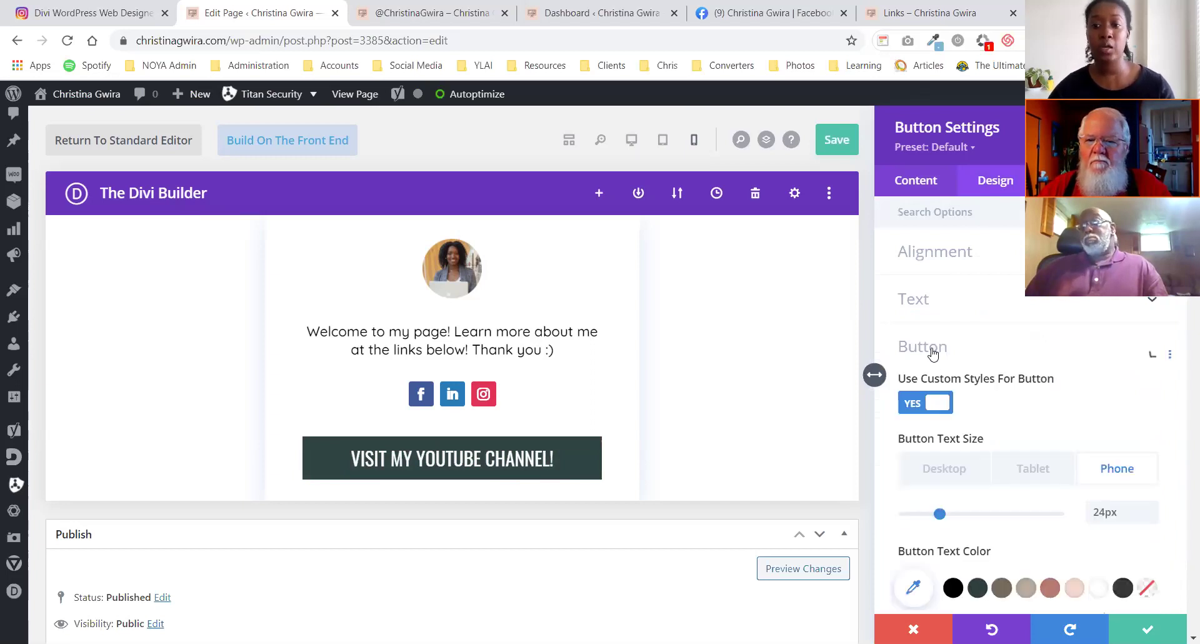
{"action": "left_click", "coordinate": [1026, 357]}
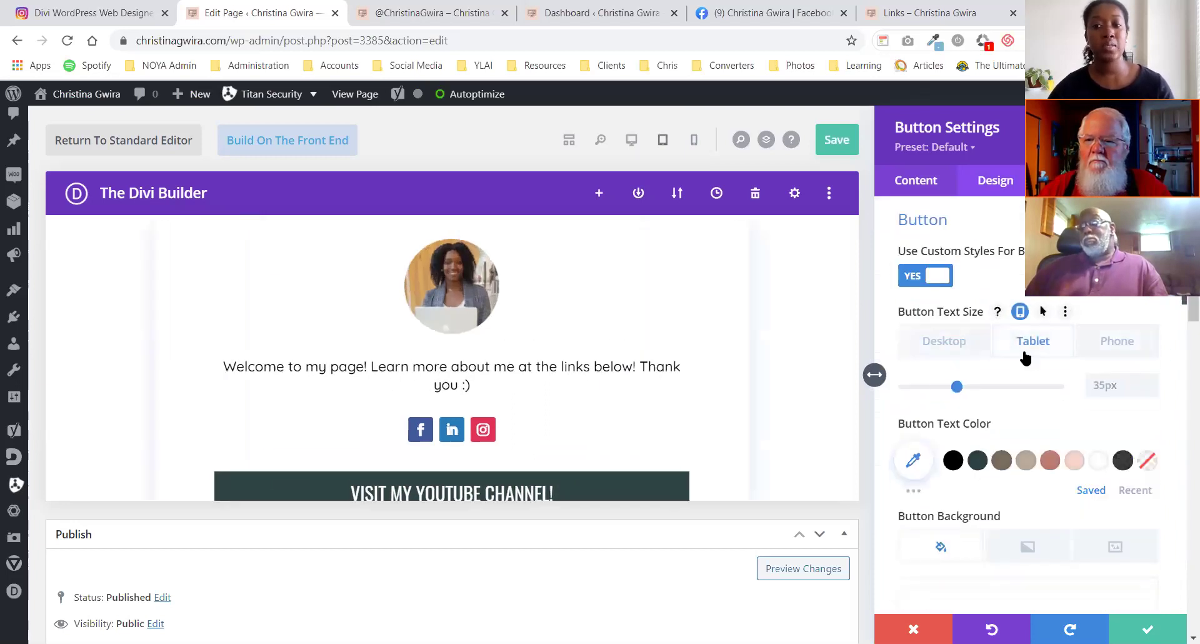
{"action": "scroll", "coordinate": [813, 406], "scroll_direction": "down", "scroll_amount": 1}
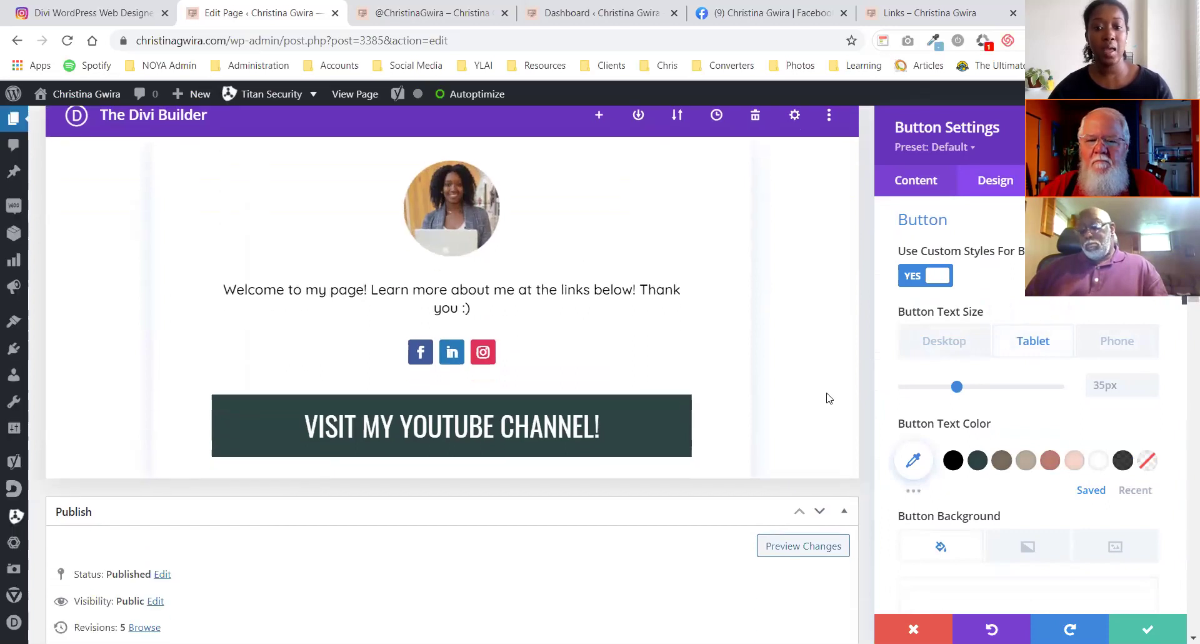
{"action": "scroll", "coordinate": [789, 375], "scroll_direction": "up", "scroll_amount": 1}
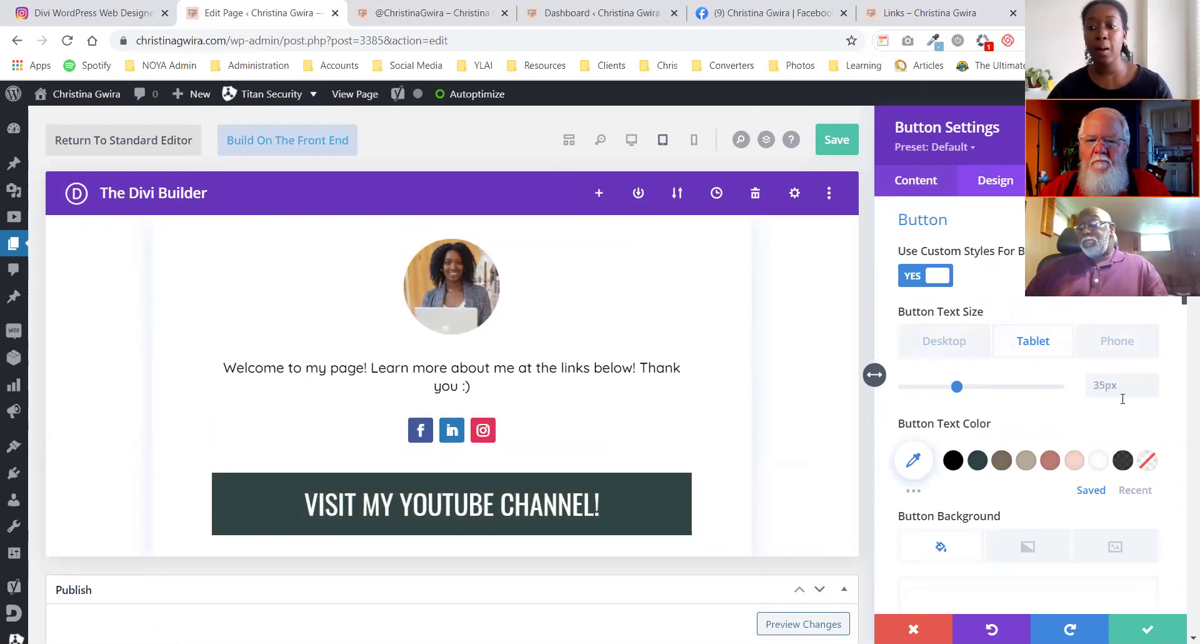
{"action": "left_click", "coordinate": [1149, 381]}
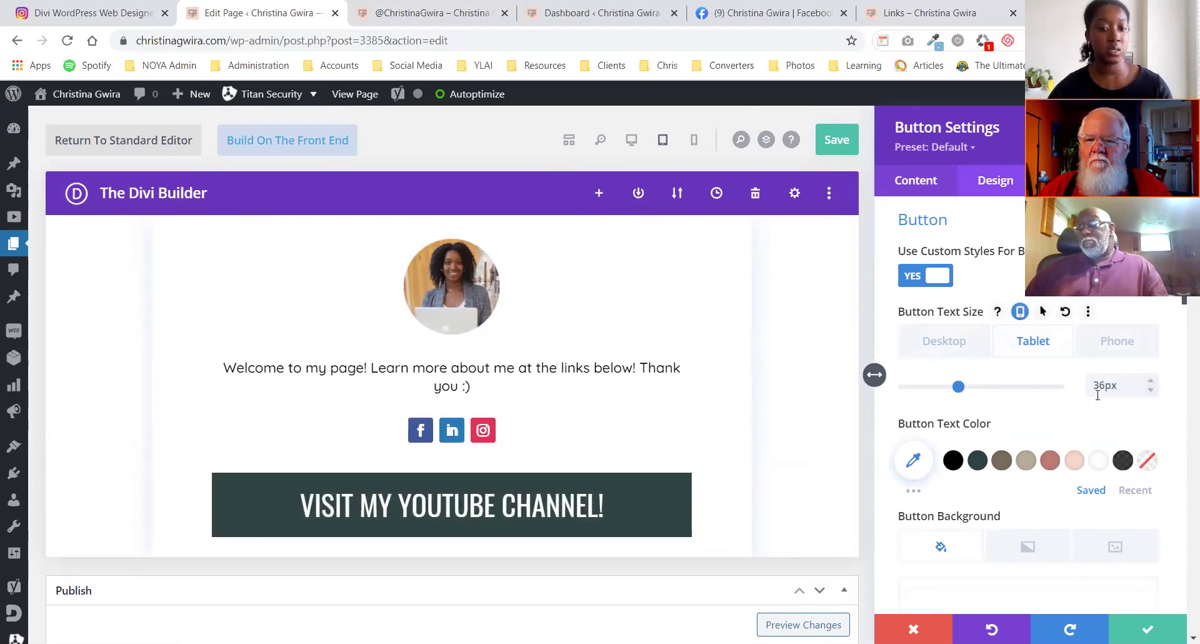
- Set the YouTube button's desktop text size to 36px
{"action": "left_click", "coordinate": [937, 359]}
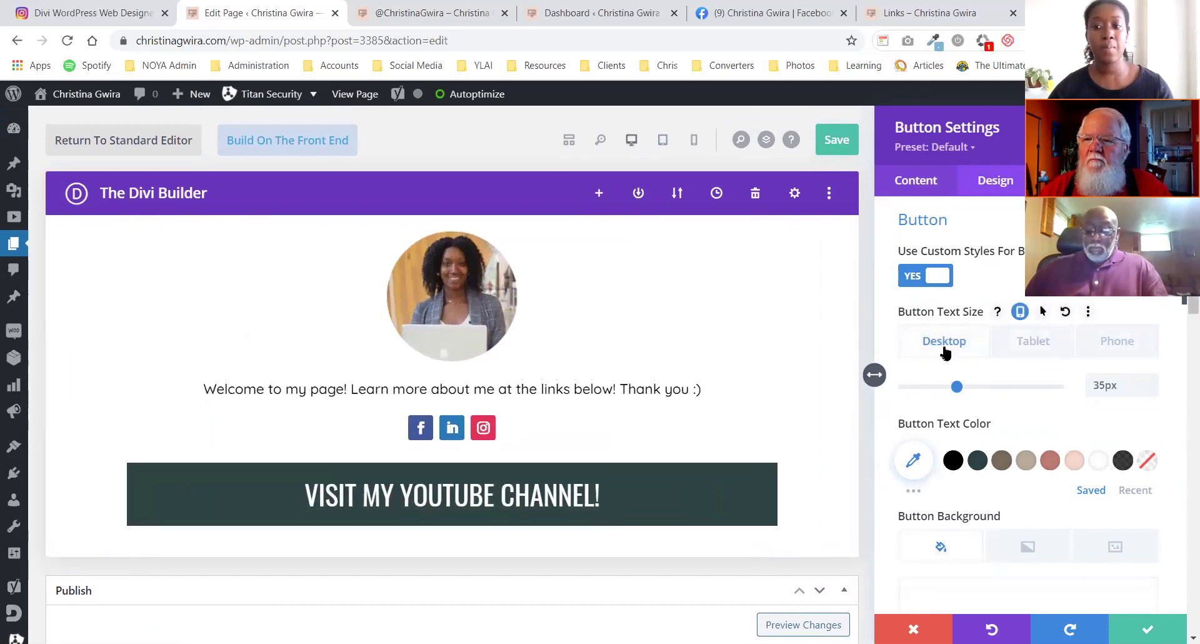
{"action": "scroll", "coordinate": [804, 429], "scroll_direction": "down", "scroll_amount": 1}
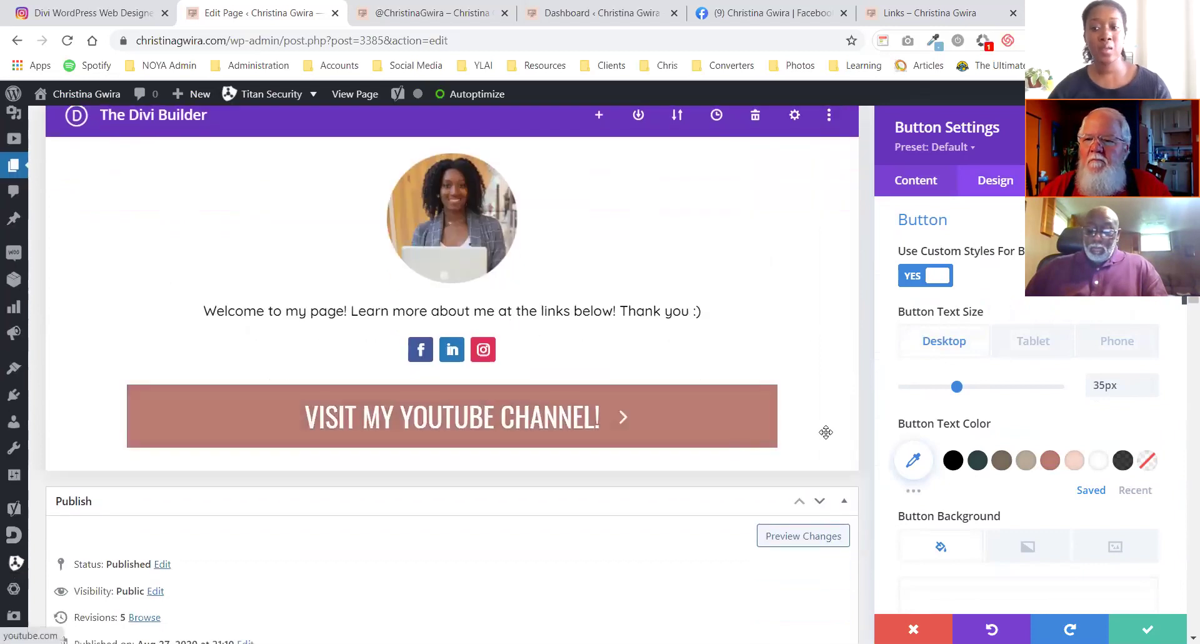
{"action": "left_click", "coordinate": [1151, 381]}
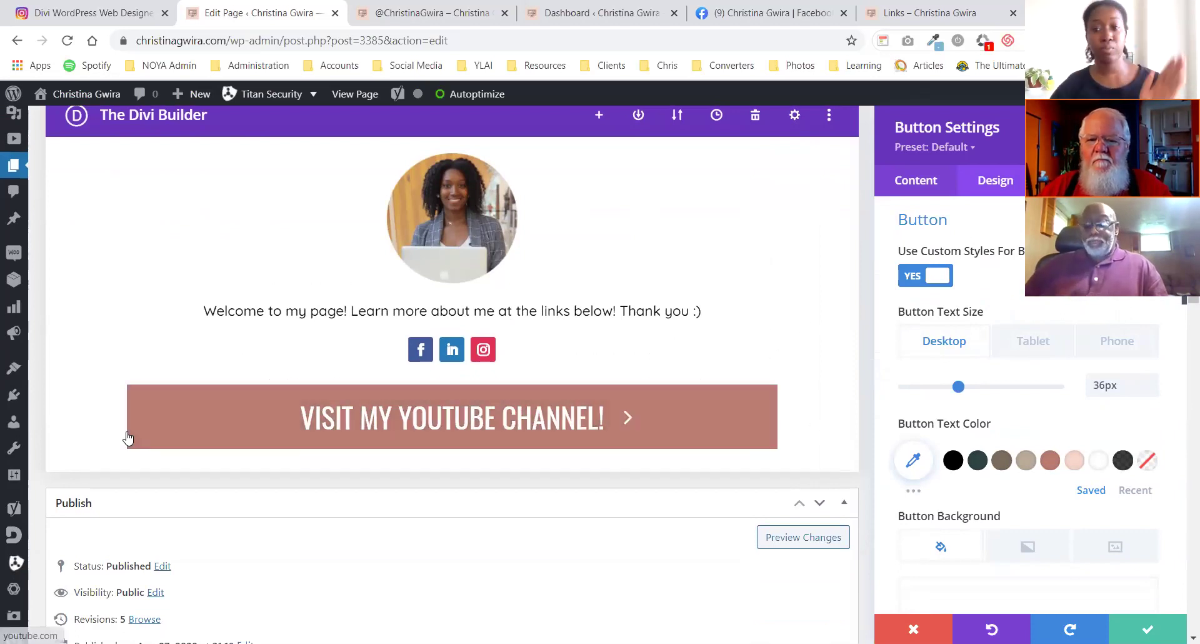
- Check the YouTube button in the tablet and phone previews, then save its settings and update the page
{"action": "left_click", "coordinate": [1008, 344]}
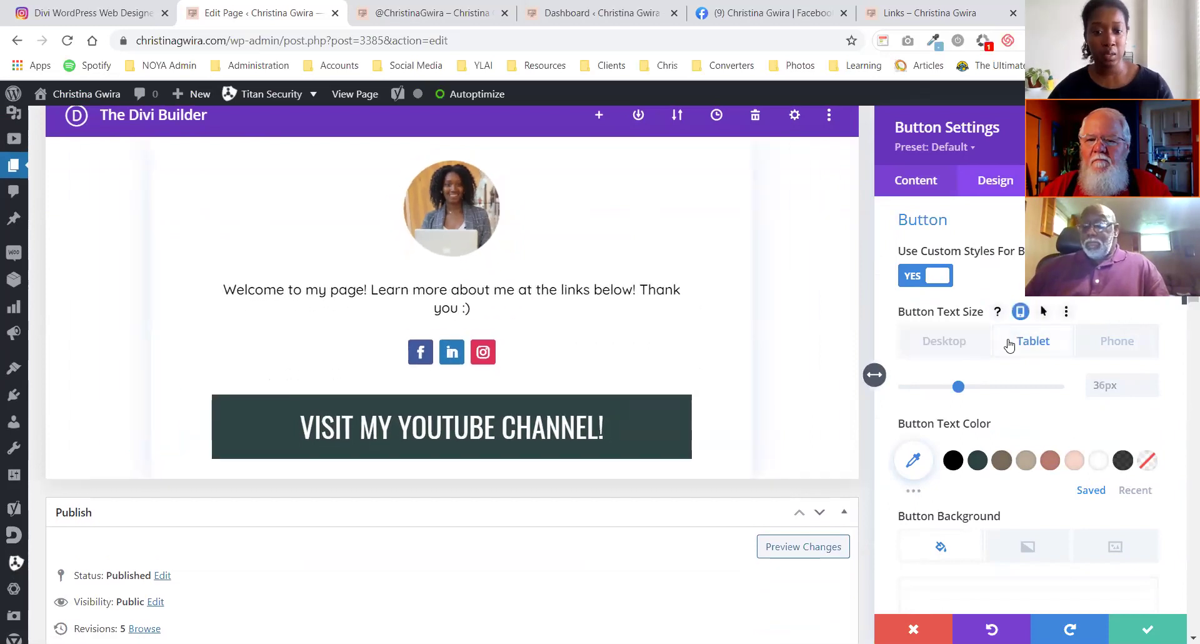
{"action": "left_click", "coordinate": [1114, 347]}
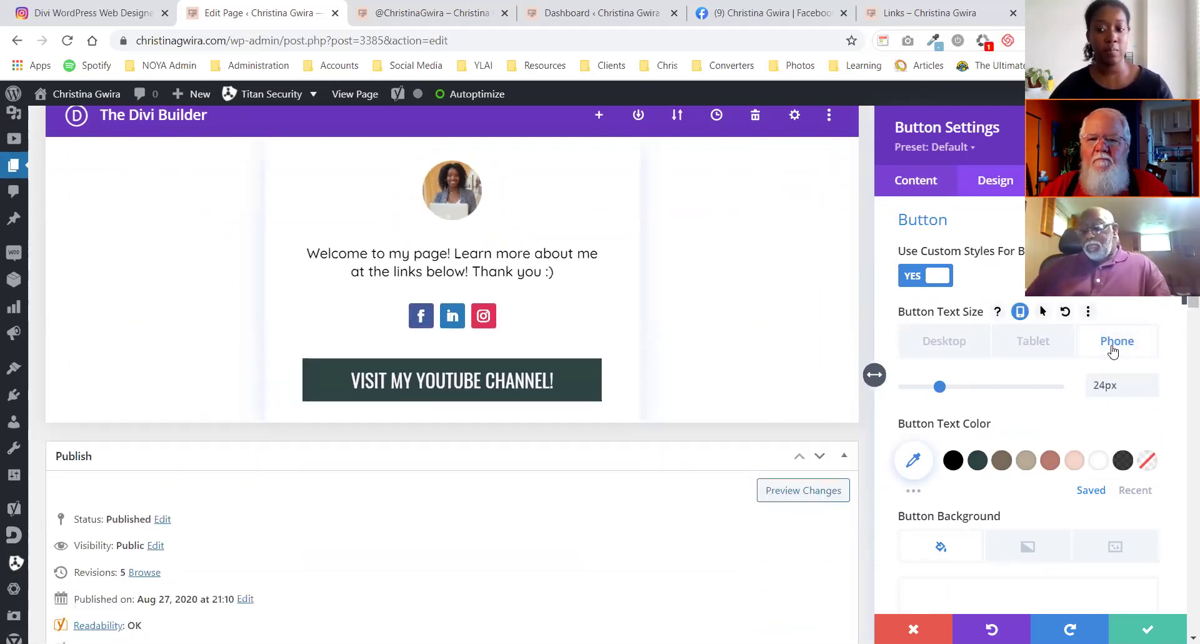
{"action": "left_click", "coordinate": [1150, 626]}
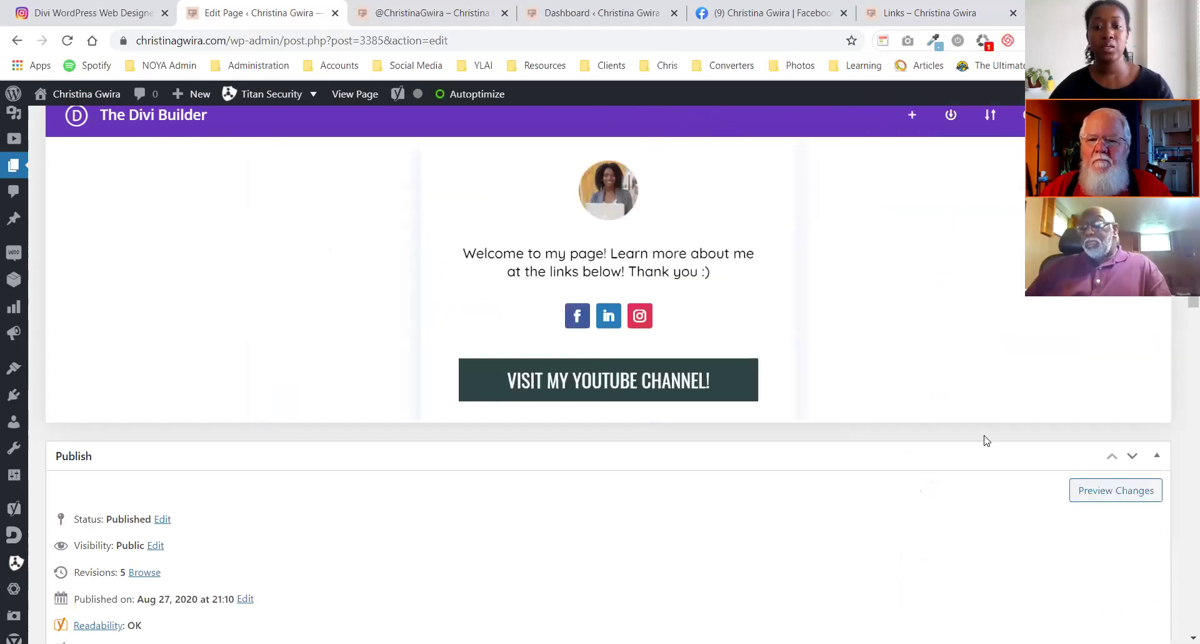
{"action": "scroll", "coordinate": [984, 440], "scroll_direction": "down", "scroll_amount": 7}
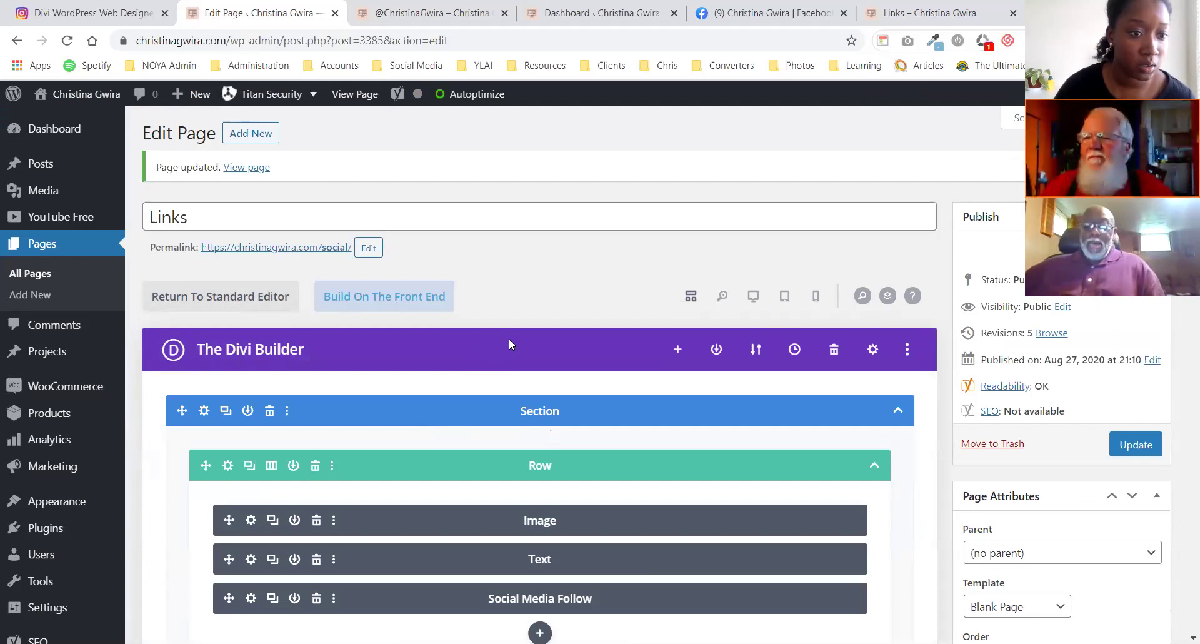
- Reduce the YouTube button's phone text size by a few pixels, save the settings and update the page
{"action": "scroll", "coordinate": [569, 481], "scroll_direction": "down", "scroll_amount": 6}
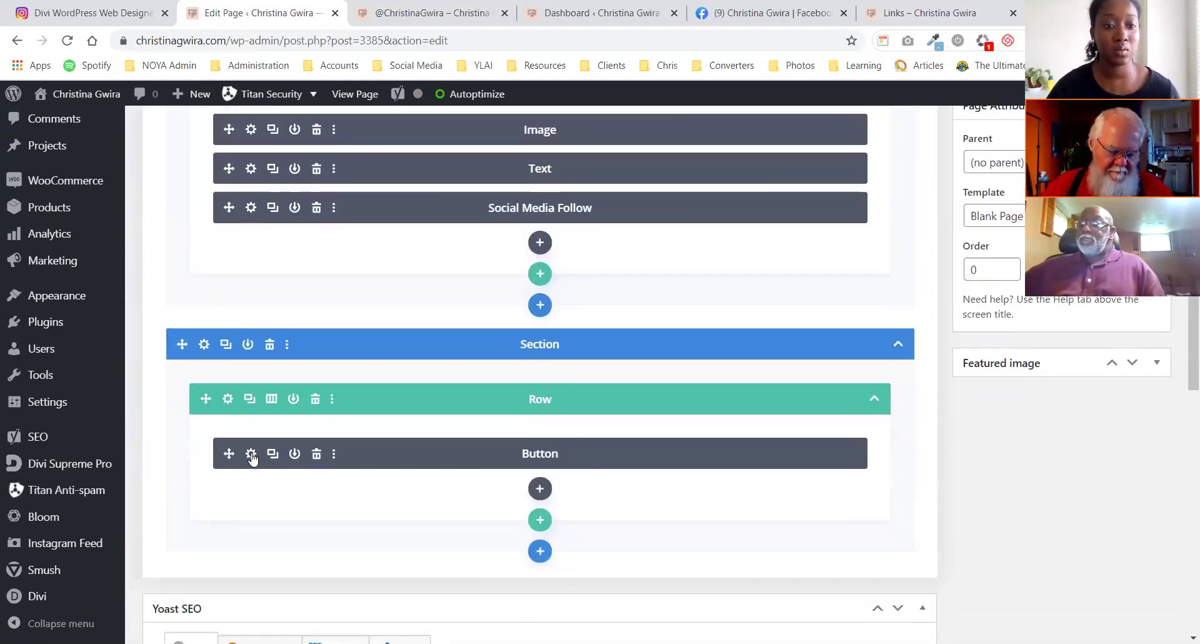
{"action": "left_click", "coordinate": [250, 454]}
{"action": "left_click", "coordinate": [997, 183]}
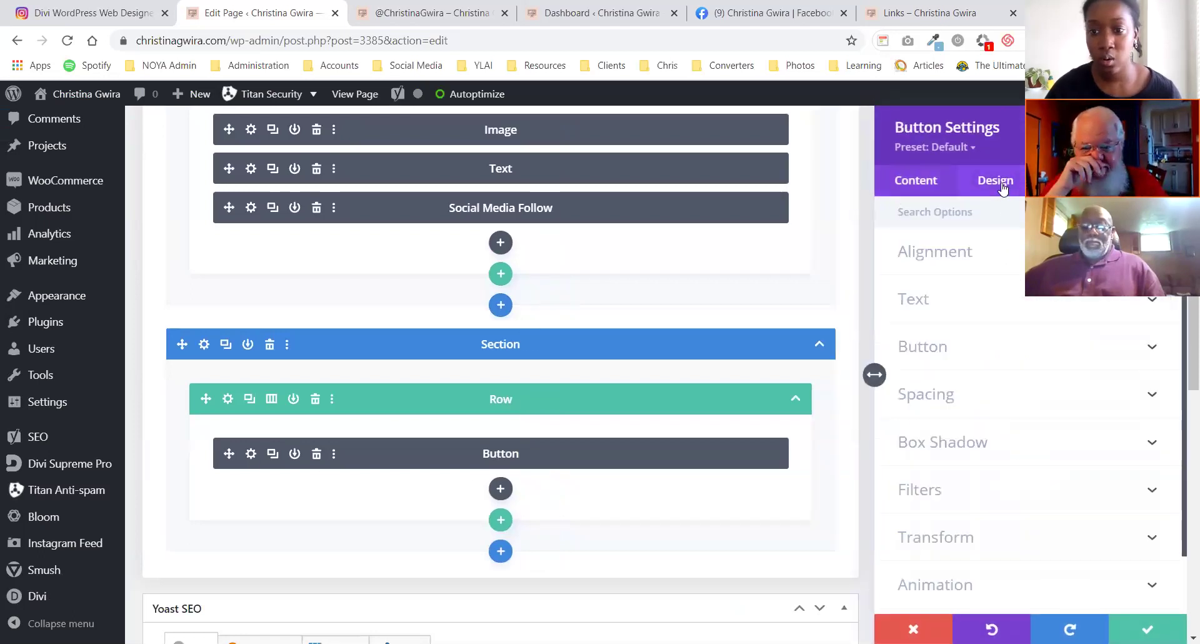
{"action": "left_click", "coordinate": [928, 347]}
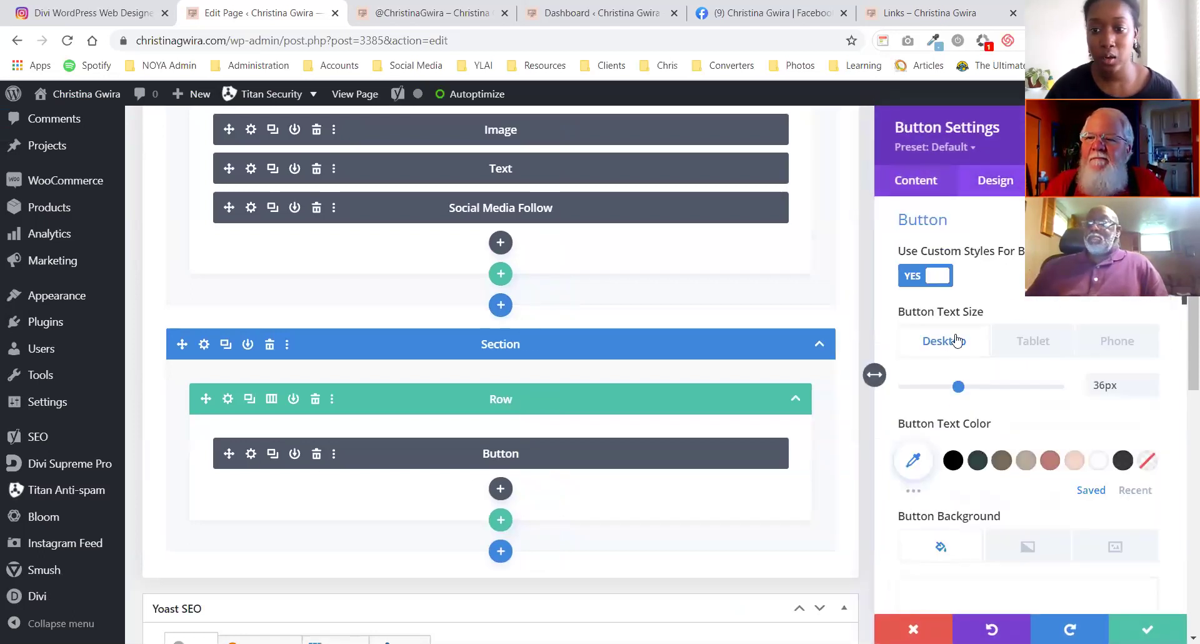
{"action": "left_click", "coordinate": [1111, 358]}
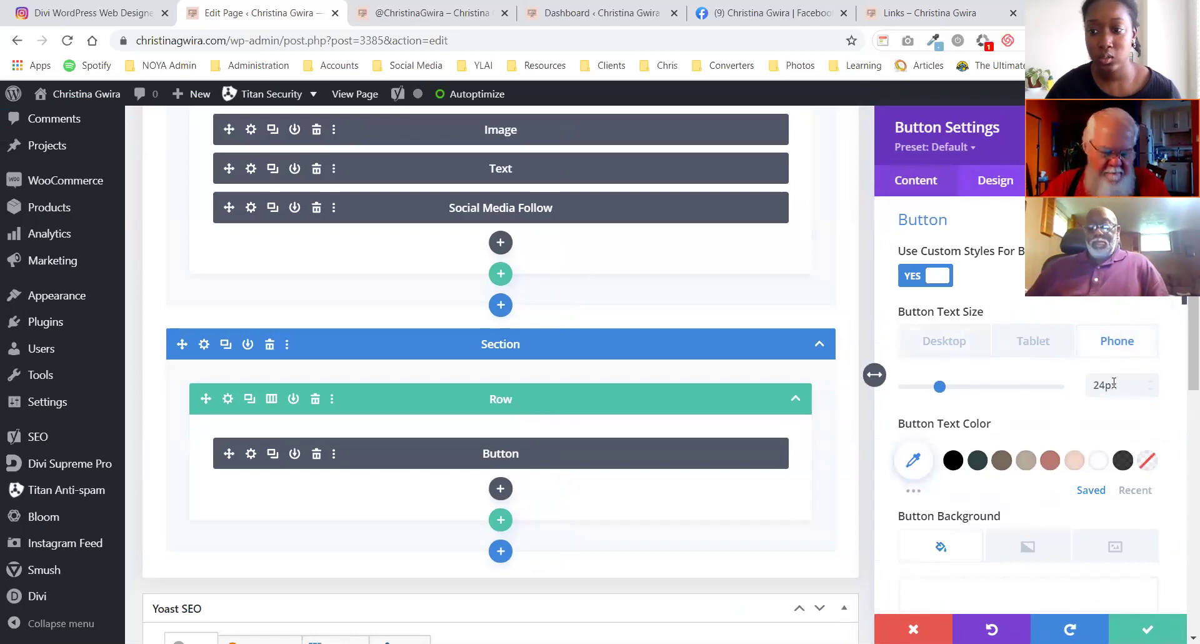
{"action": "left_click", "coordinate": [1149, 390]}
{"action": "left_click", "coordinate": [1149, 390]}
{"action": "left_click", "coordinate": [1149, 390]}
{"action": "left_click", "coordinate": [1145, 627]}
{"action": "scroll", "coordinate": [1063, 353], "scroll_direction": "up", "scroll_amount": 5}
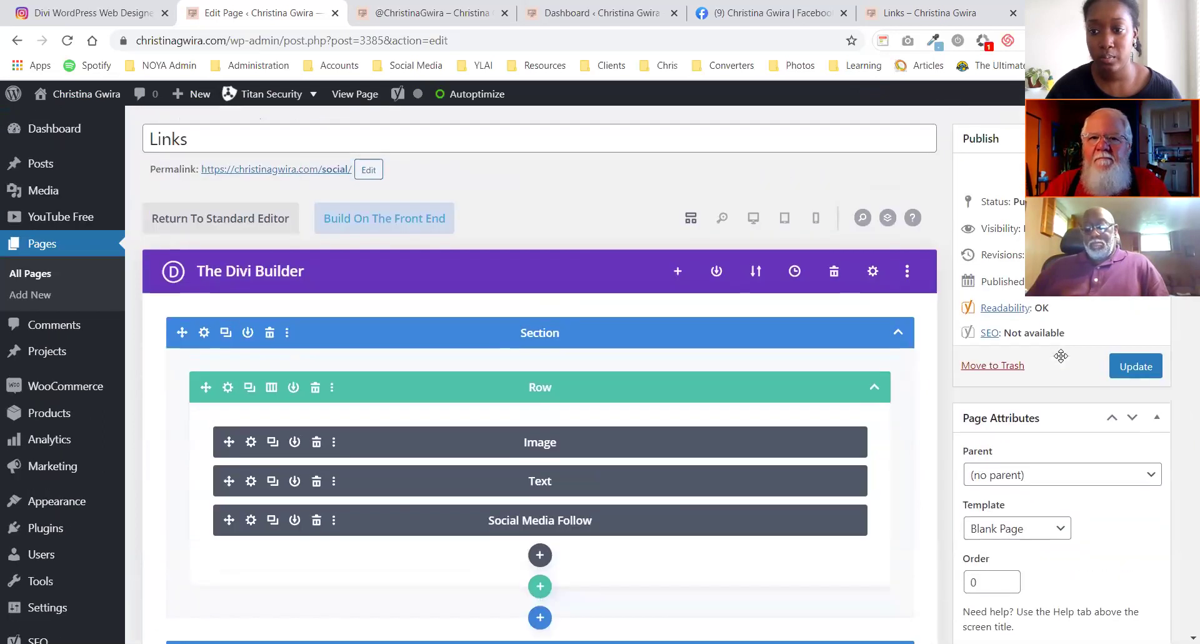
{"action": "left_click", "coordinate": [1135, 366]}
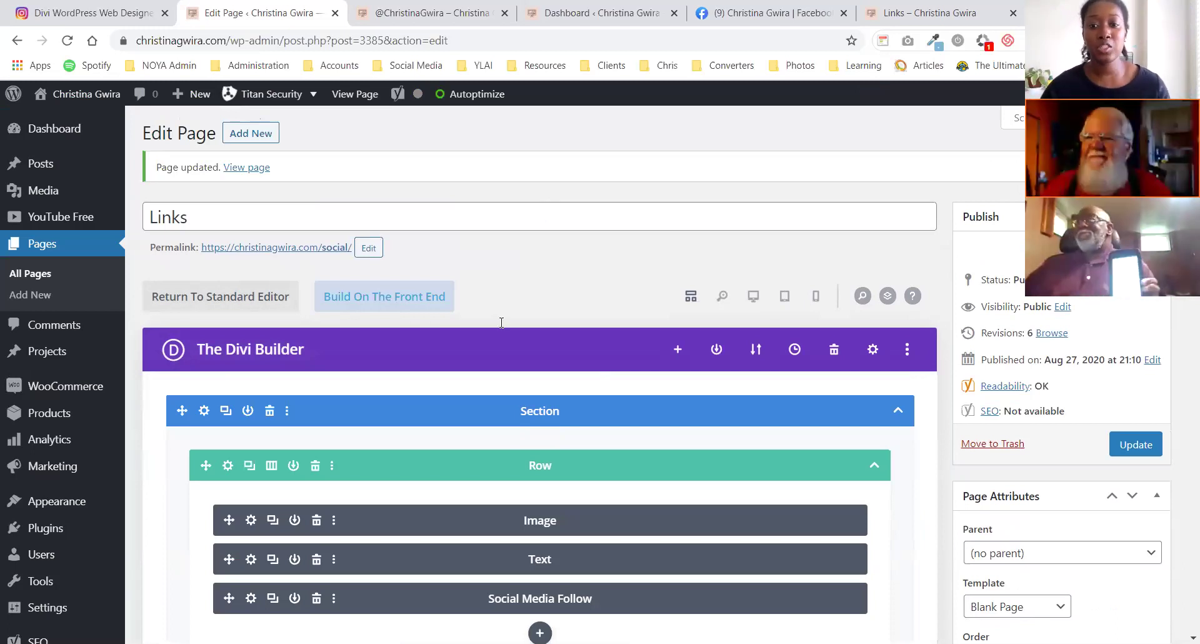
- Show the layout in desktop view and duplicate the YouTube button section three times
{"action": "left_click", "coordinate": [753, 294]}
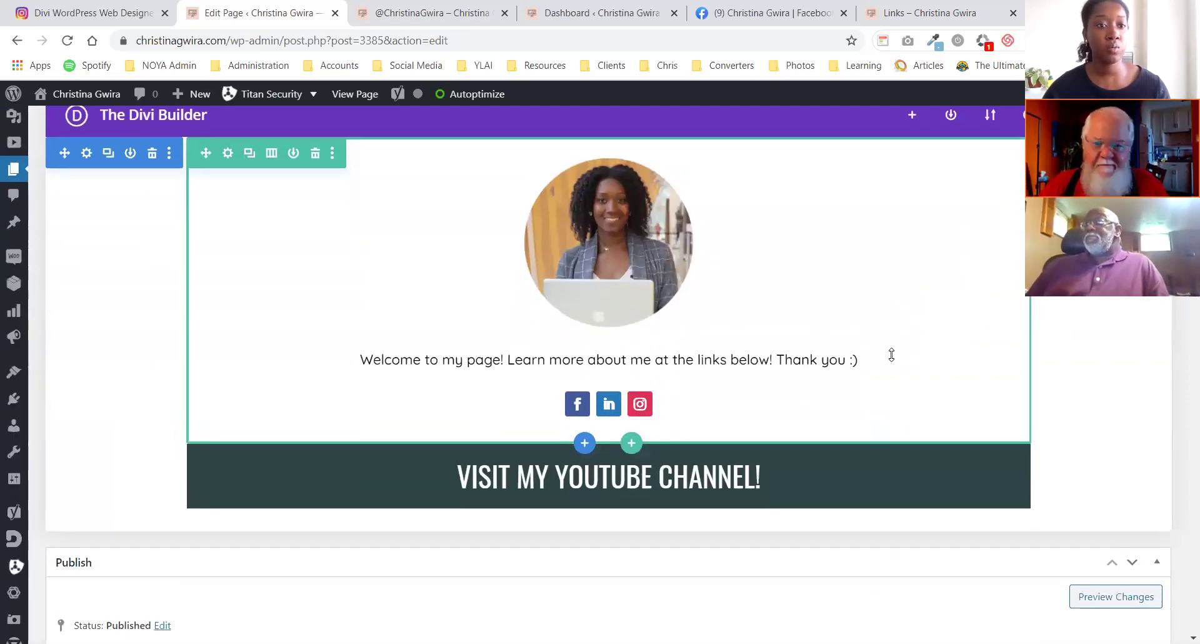
{"action": "scroll", "coordinate": [891, 354], "scroll_direction": "down", "scroll_amount": 1}
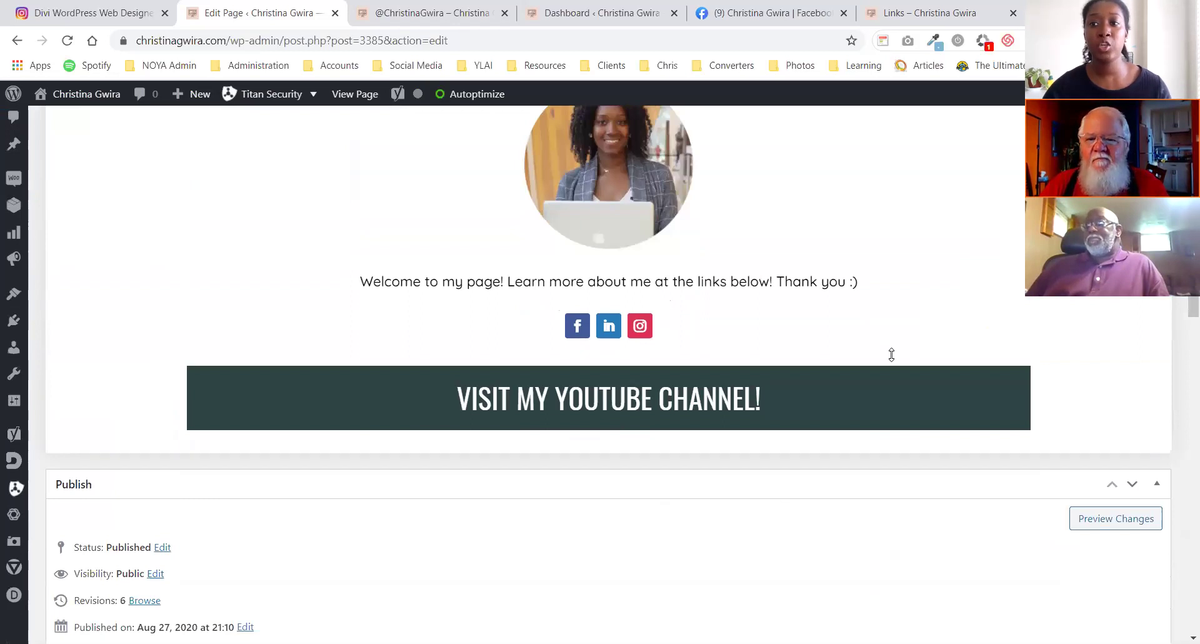
{"action": "mouse_move", "coordinate": [140, 396]}
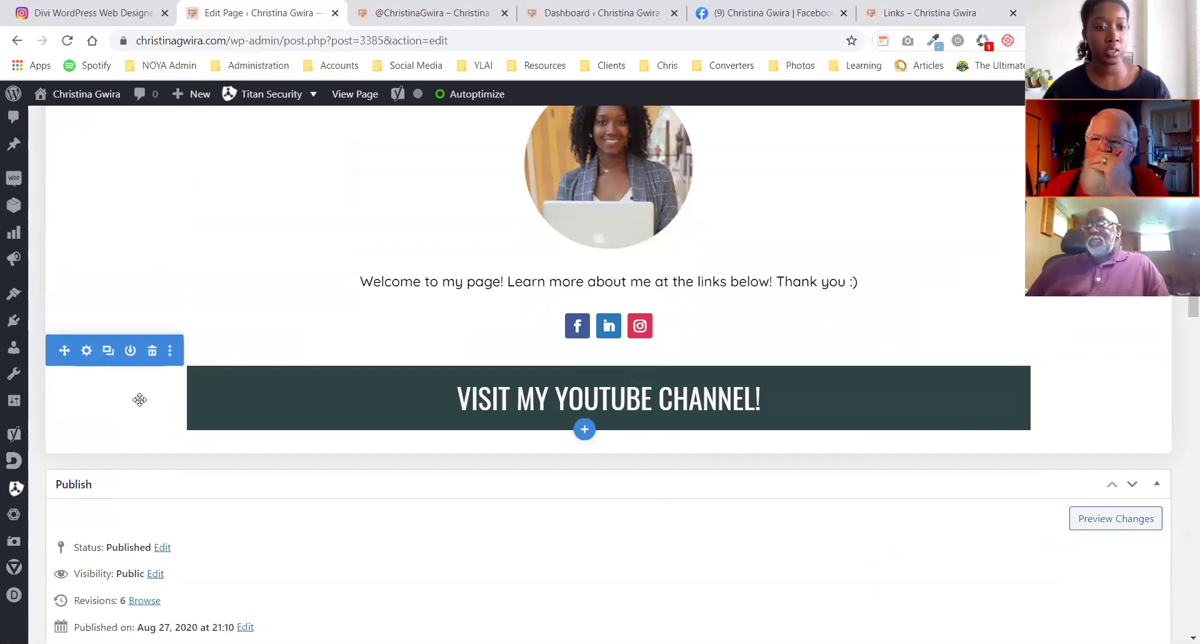
{"action": "left_click", "coordinate": [108, 351]}
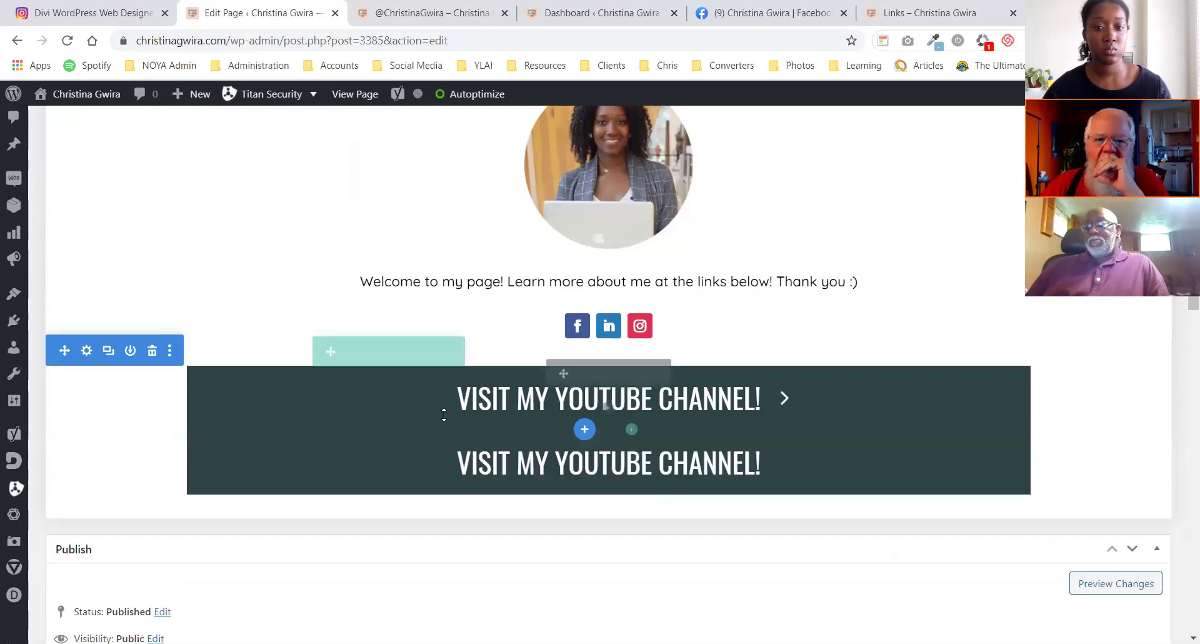
{"action": "left_click", "coordinate": [108, 352]}
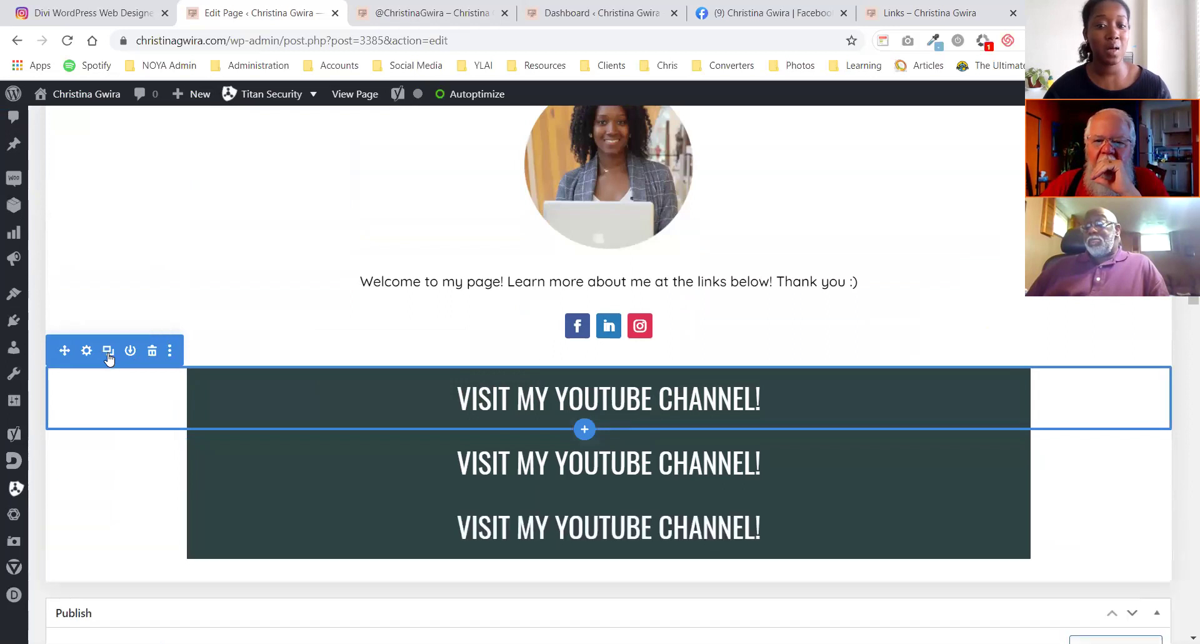
{"action": "left_click", "coordinate": [108, 353]}
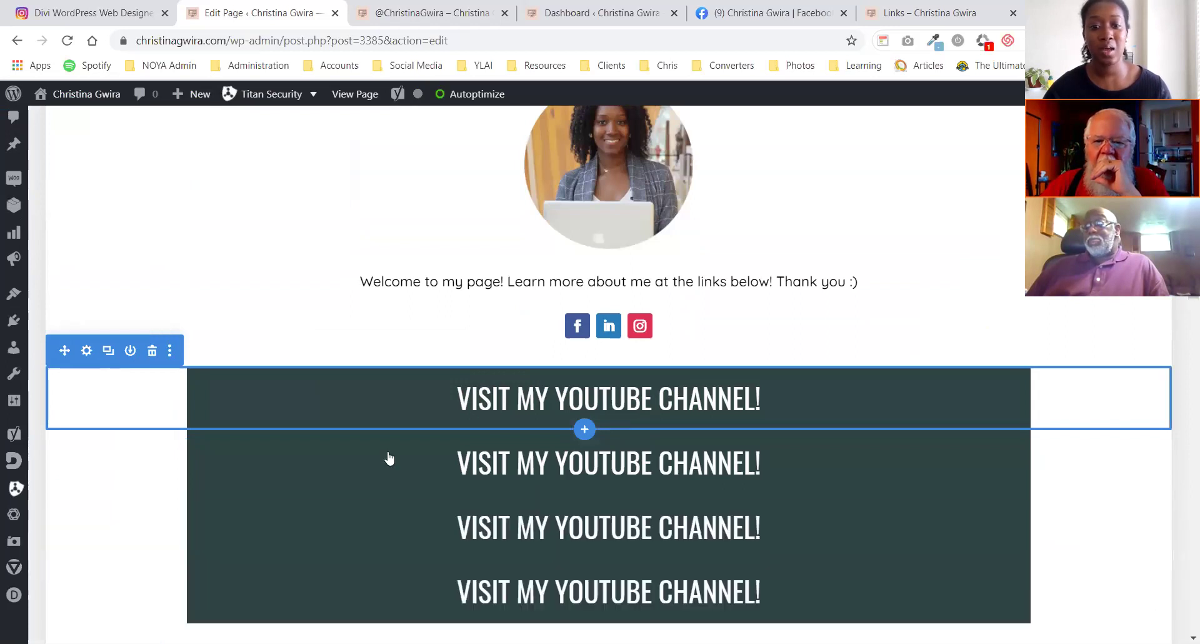
{"action": "scroll", "coordinate": [410, 571], "scroll_direction": "down", "scroll_amount": 1}
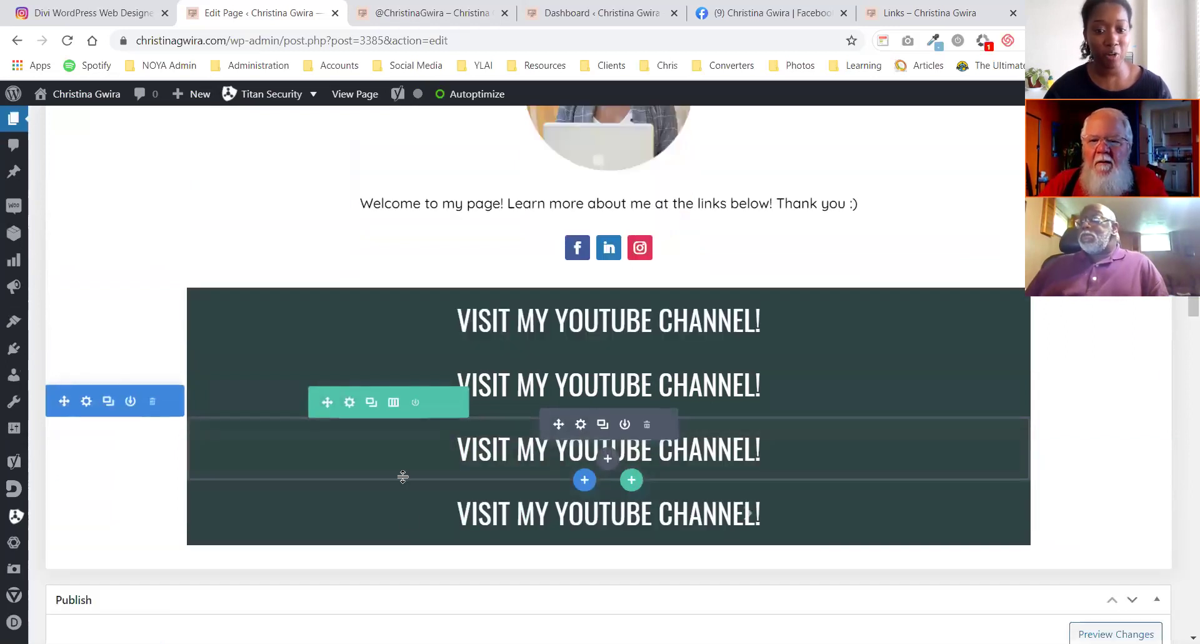
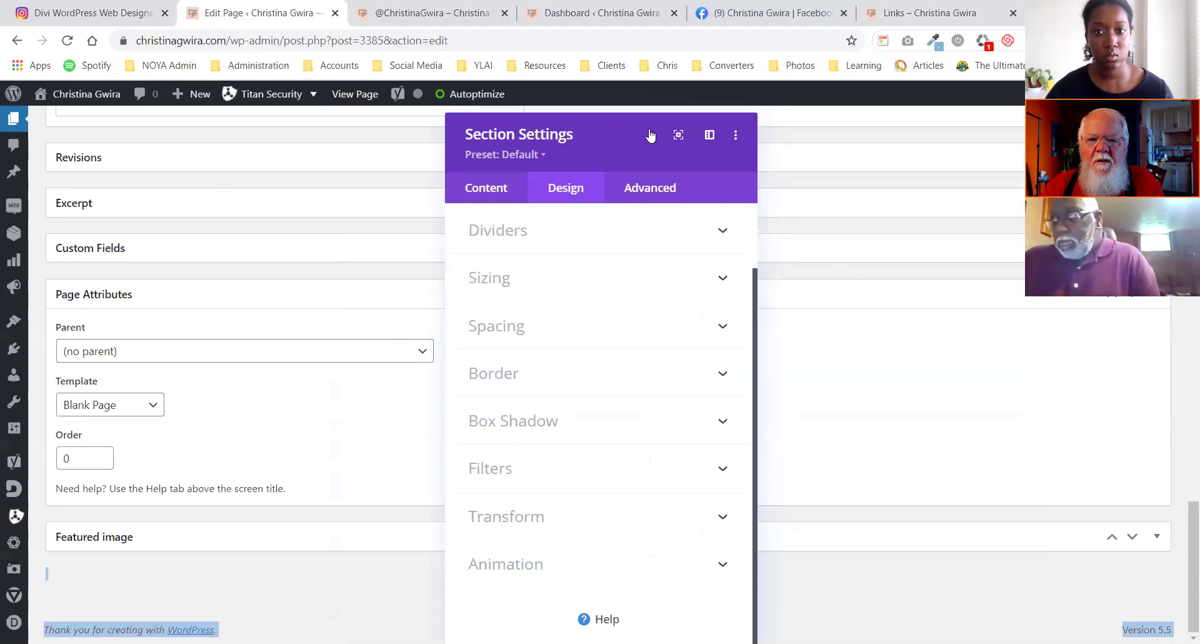
- Close the section settings and paste the copied spacing styles onto the third button section
{"action": "left_click", "coordinate": [712, 135]}
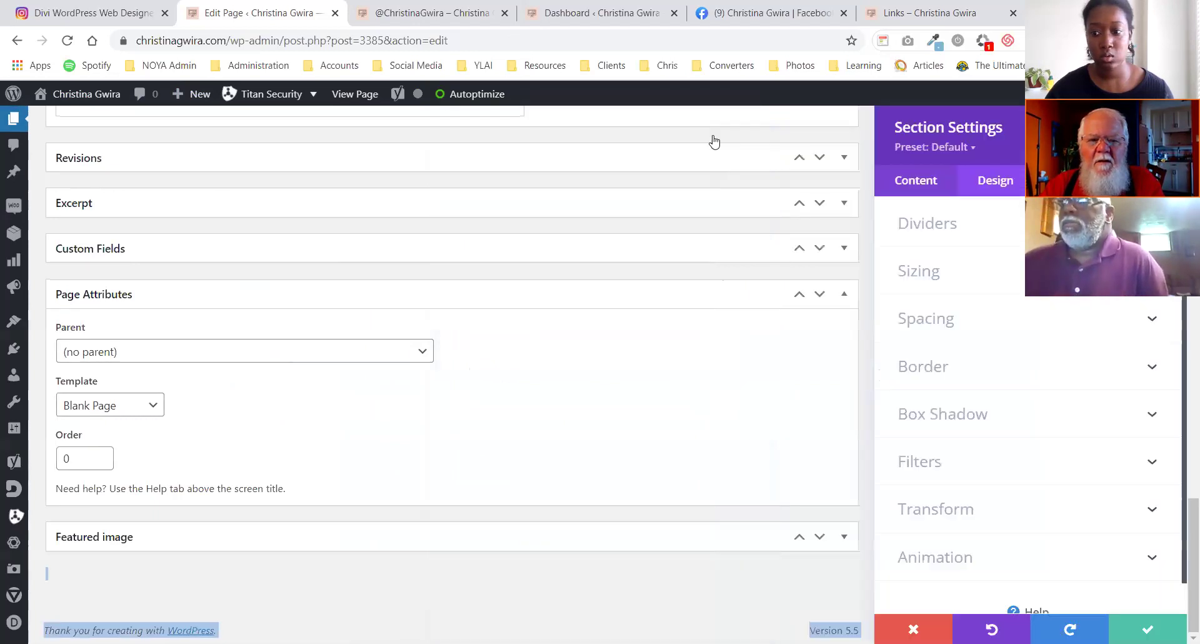
{"action": "scroll", "coordinate": [684, 388], "scroll_direction": "up", "scroll_amount": 10}
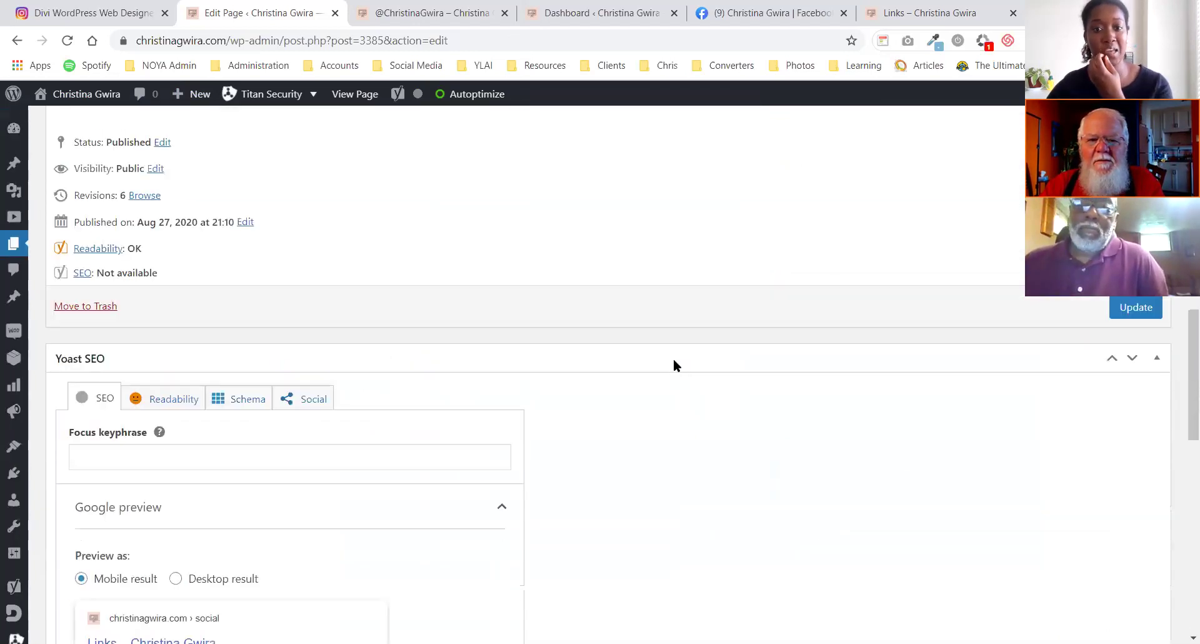
{"action": "scroll", "coordinate": [673, 359], "scroll_direction": "up", "scroll_amount": 8}
{"action": "scroll", "coordinate": [637, 371], "scroll_direction": "down", "scroll_amount": 3}
{"action": "scroll", "coordinate": [500, 279], "scroll_direction": "up", "scroll_amount": 3}
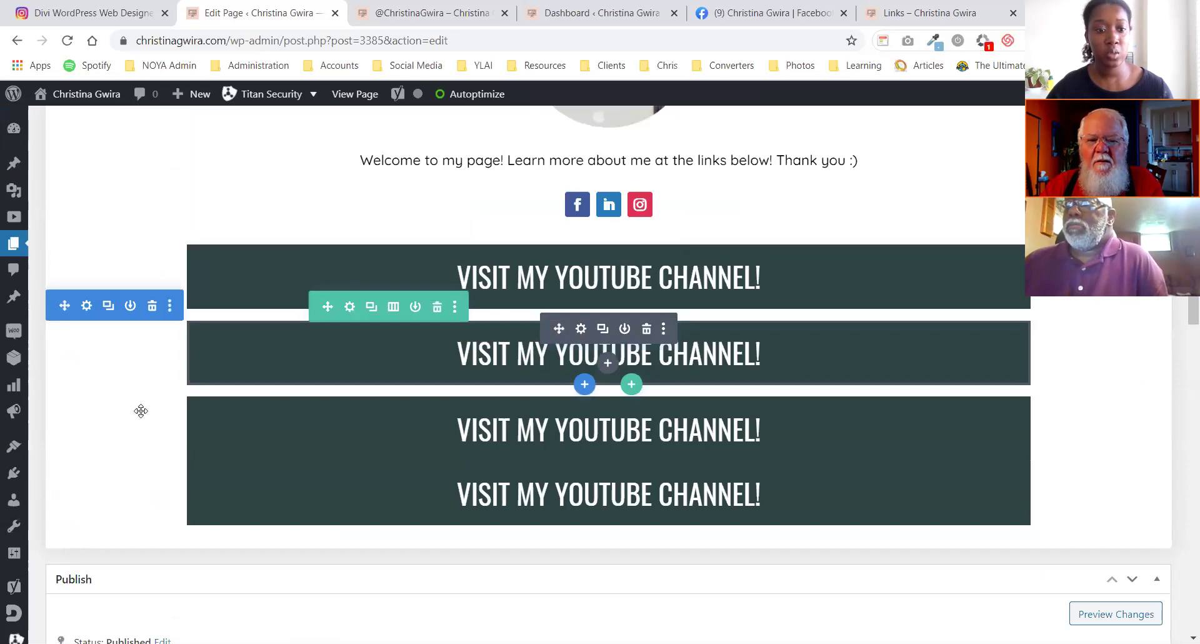
{"action": "right_click", "coordinate": [95, 424]}
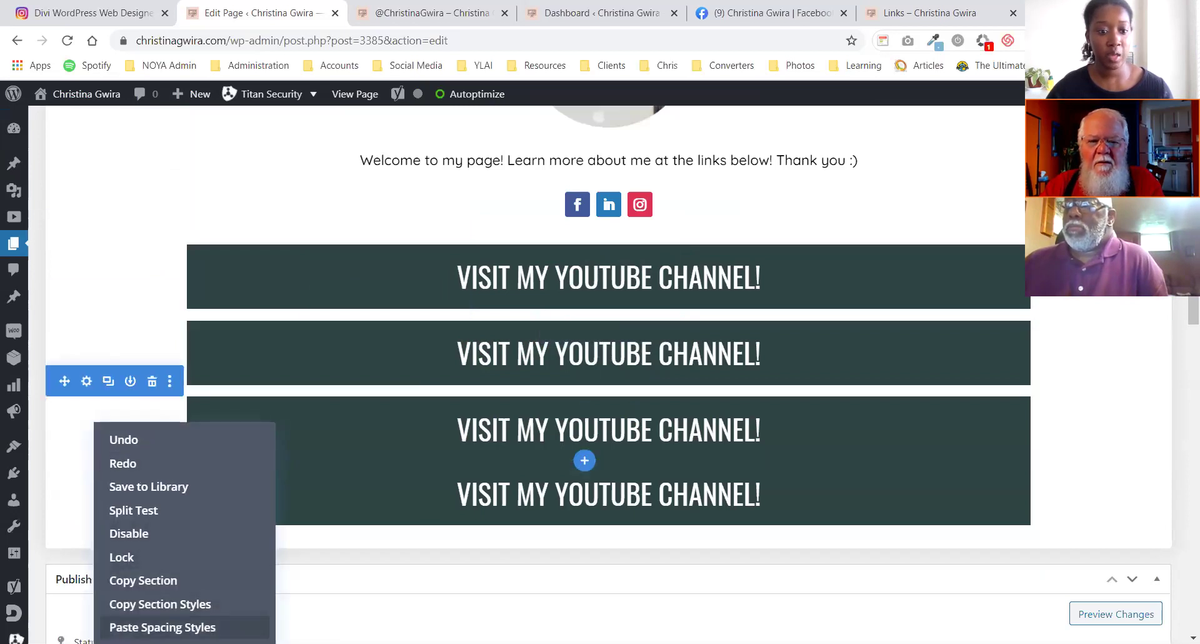
{"action": "left_click", "coordinate": [162, 627]}
{"action": "scroll", "coordinate": [305, 354], "scroll_direction": "down", "scroll_amount": 1}
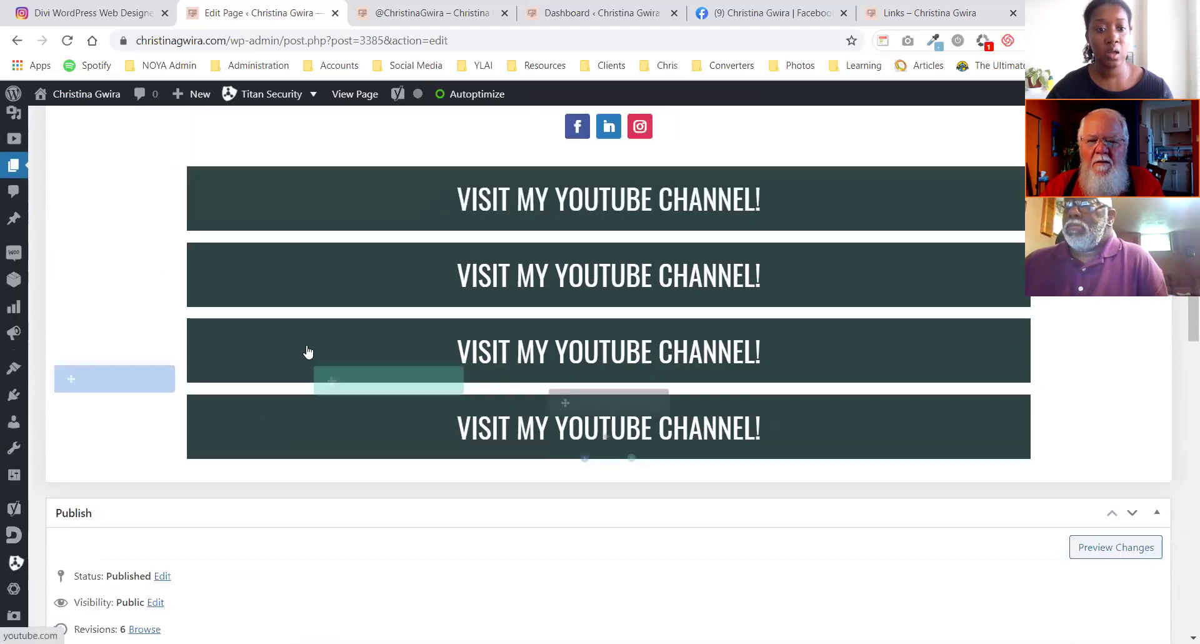
- Paste the copied spacing styles onto the fourth YouTube button section
{"action": "right_click", "coordinate": [91, 438]}
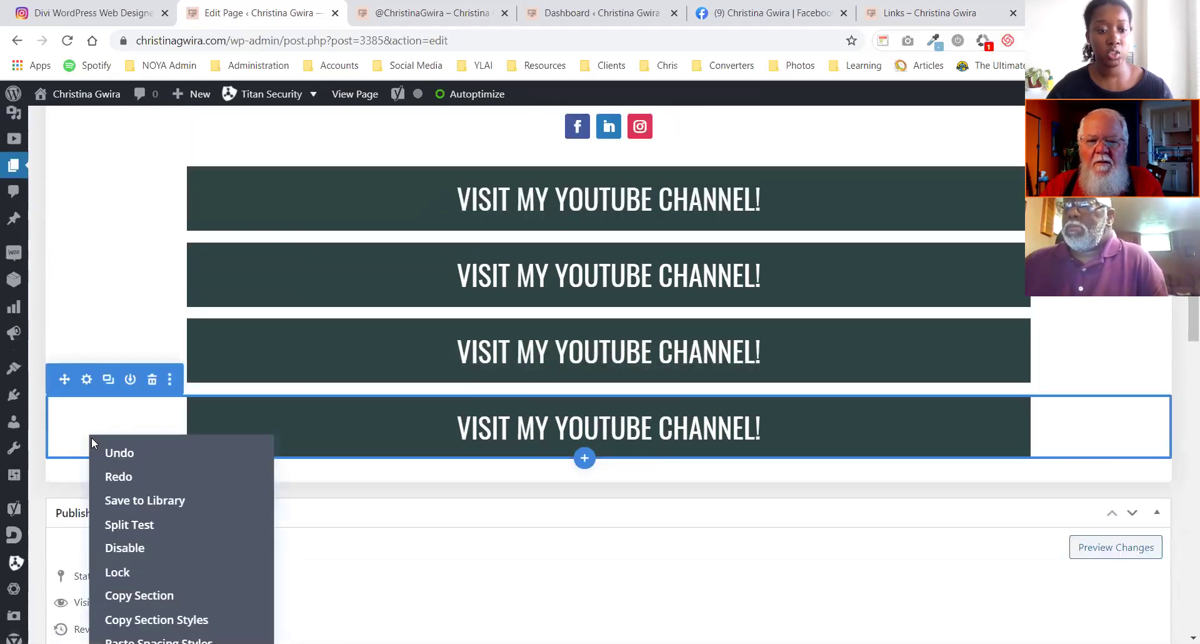
{"action": "scroll", "coordinate": [182, 589], "scroll_direction": "down", "scroll_amount": 2}
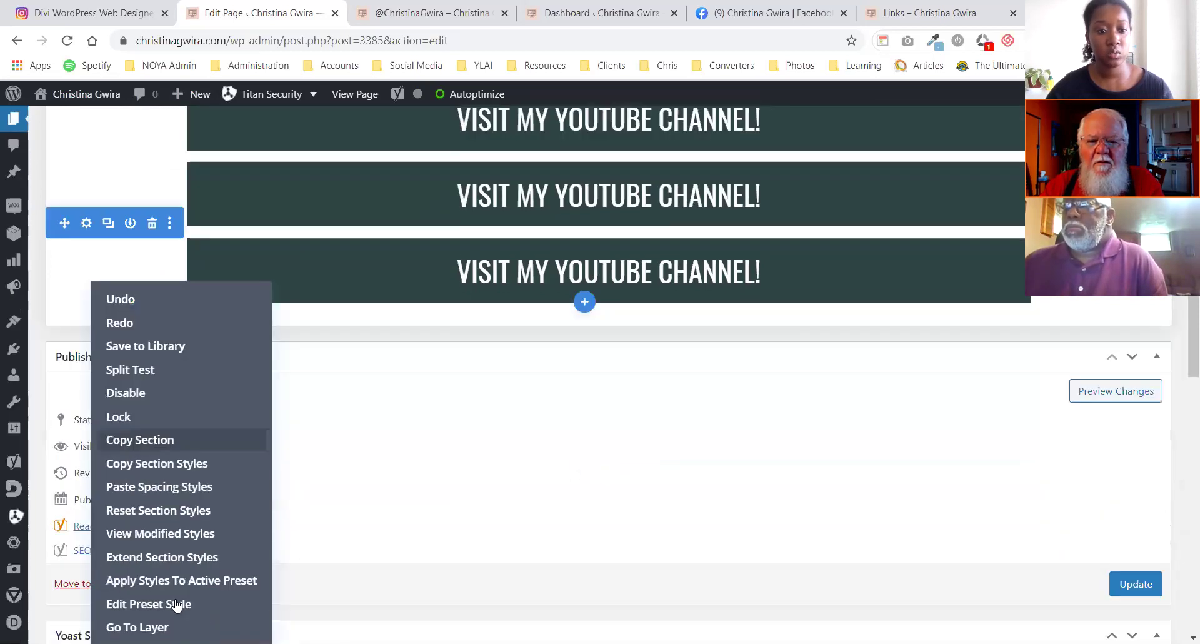
{"action": "left_click", "coordinate": [166, 487]}
- Review the spacing of the four stacked YouTube buttons and update the page
{"action": "scroll", "coordinate": [487, 324], "scroll_direction": "up", "scroll_amount": 5}
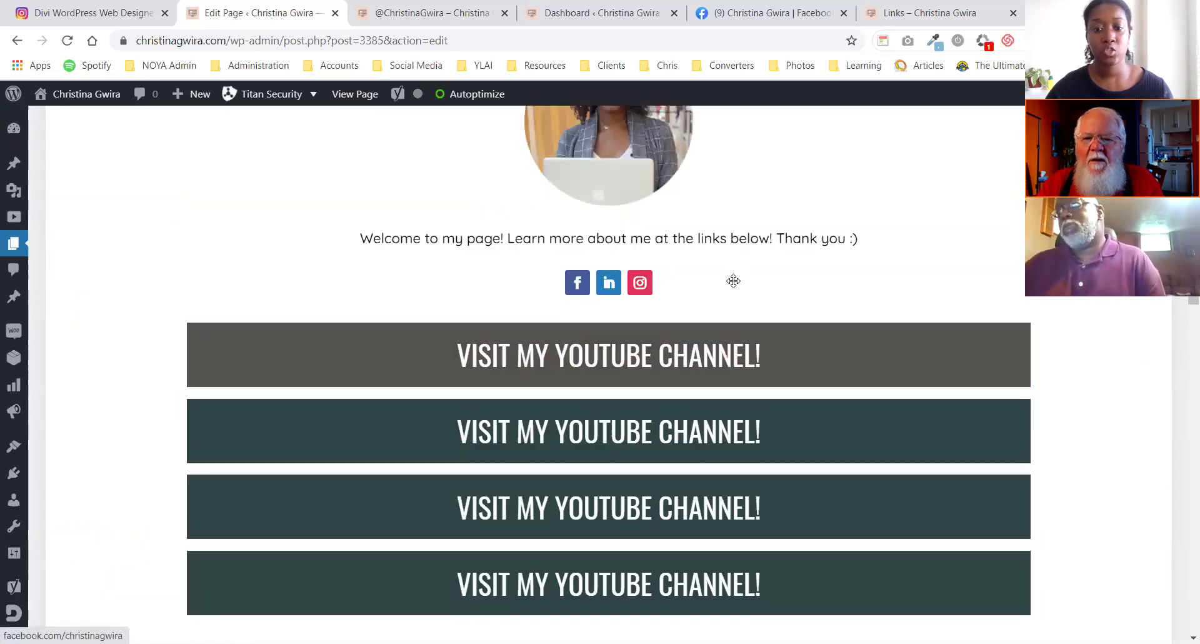
{"action": "scroll", "coordinate": [734, 337], "scroll_direction": "down", "scroll_amount": 3}
{"action": "scroll", "coordinate": [738, 344], "scroll_direction": "up", "scroll_amount": 2}
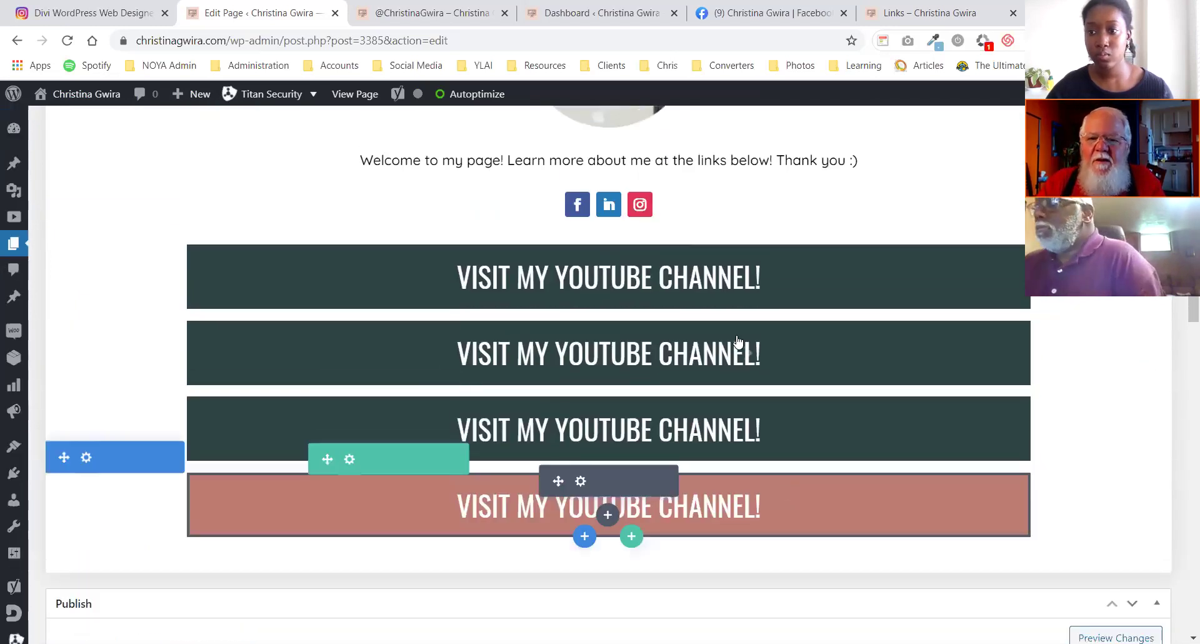
{"action": "scroll", "coordinate": [738, 337], "scroll_direction": "up", "scroll_amount": 3}
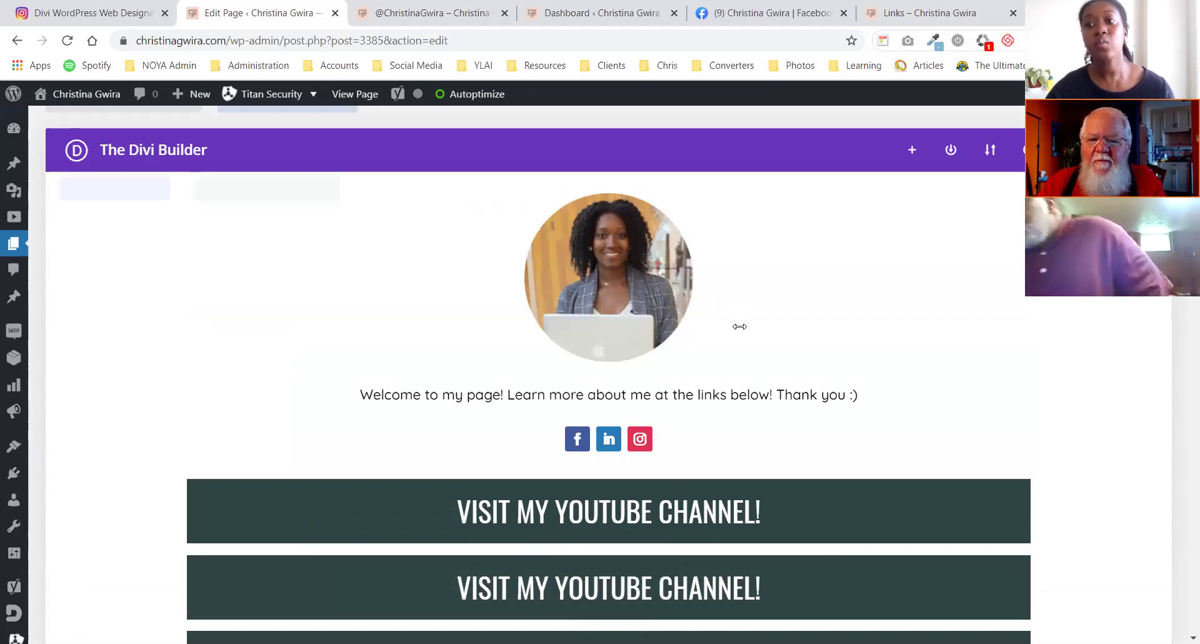
{"action": "scroll", "coordinate": [746, 325], "scroll_direction": "down", "scroll_amount": 4}
{"action": "scroll", "coordinate": [738, 267], "scroll_direction": "up", "scroll_amount": 2}
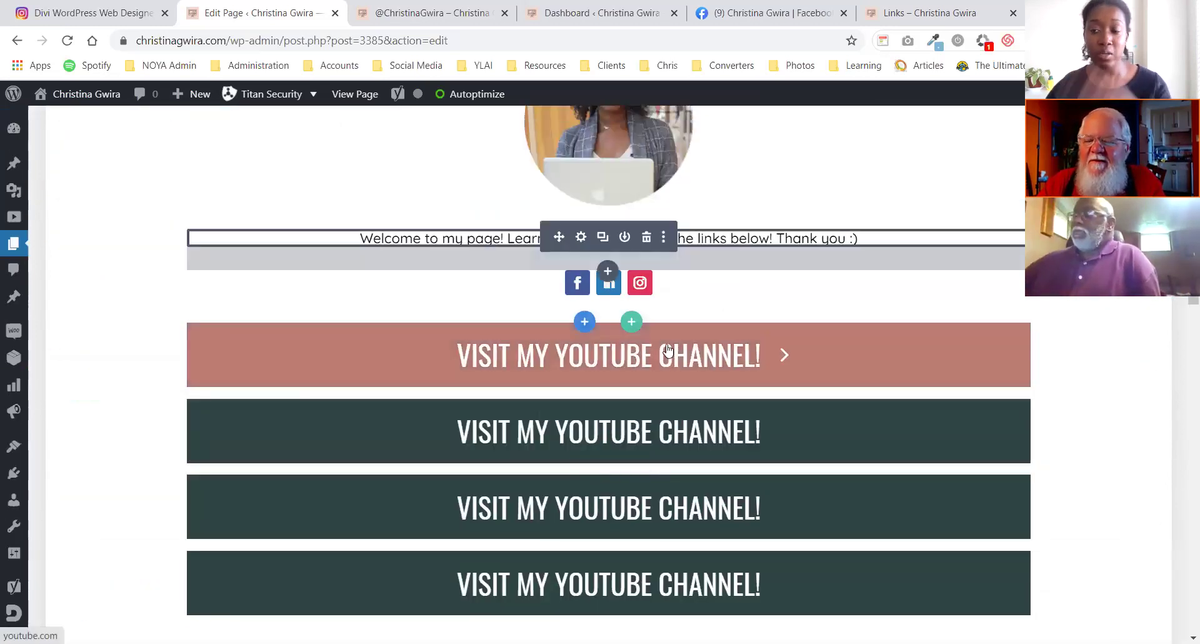
{"action": "mouse_move", "coordinate": [668, 351]}
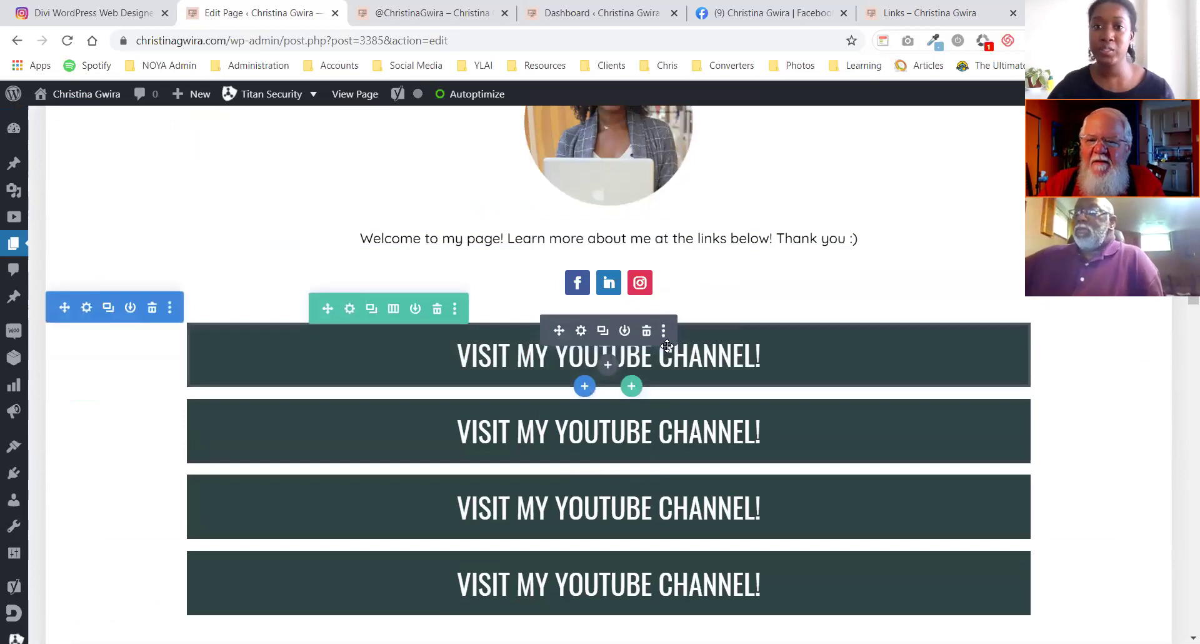
{"action": "scroll", "coordinate": [850, 365], "scroll_direction": "down", "scroll_amount": 1}
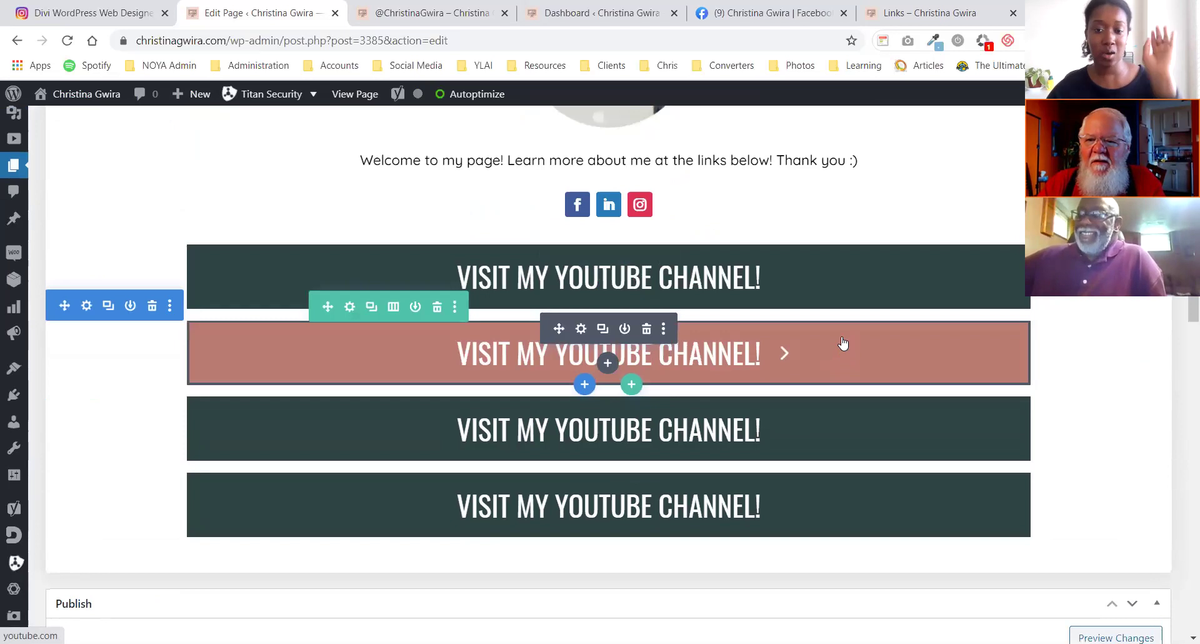
{"action": "scroll", "coordinate": [842, 342], "scroll_direction": "down", "scroll_amount": 4}
{"action": "left_click", "coordinate": [1120, 518]}
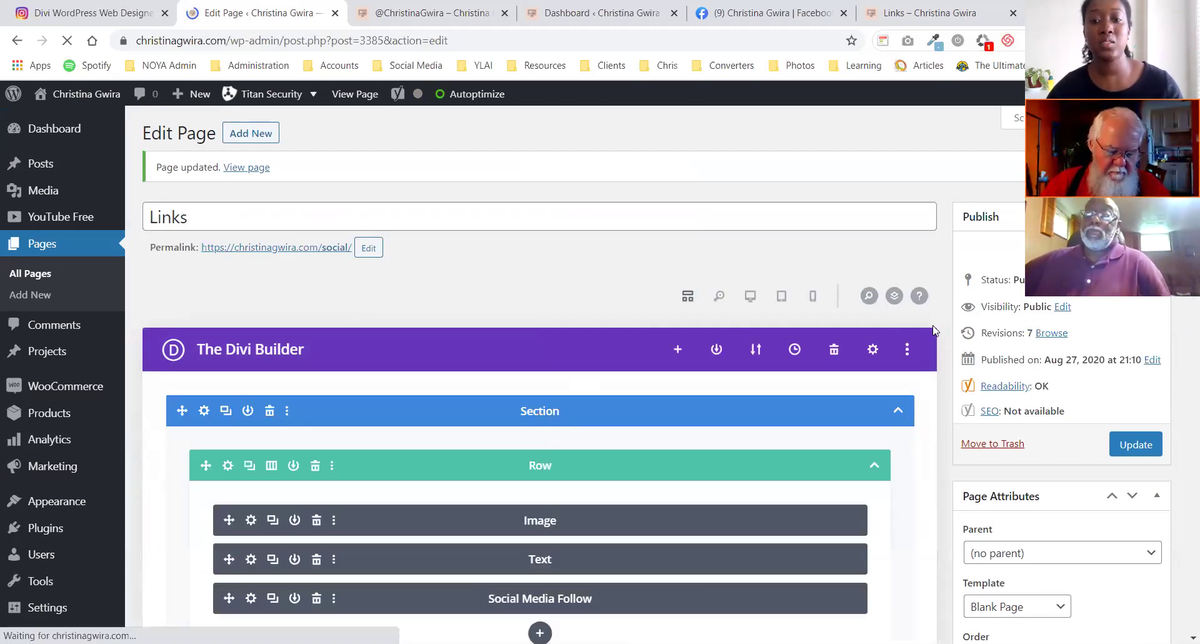
- Switch to the existing links page and look through its full list of link buttons for comparison
{"action": "left_click", "coordinate": [407, 14]}
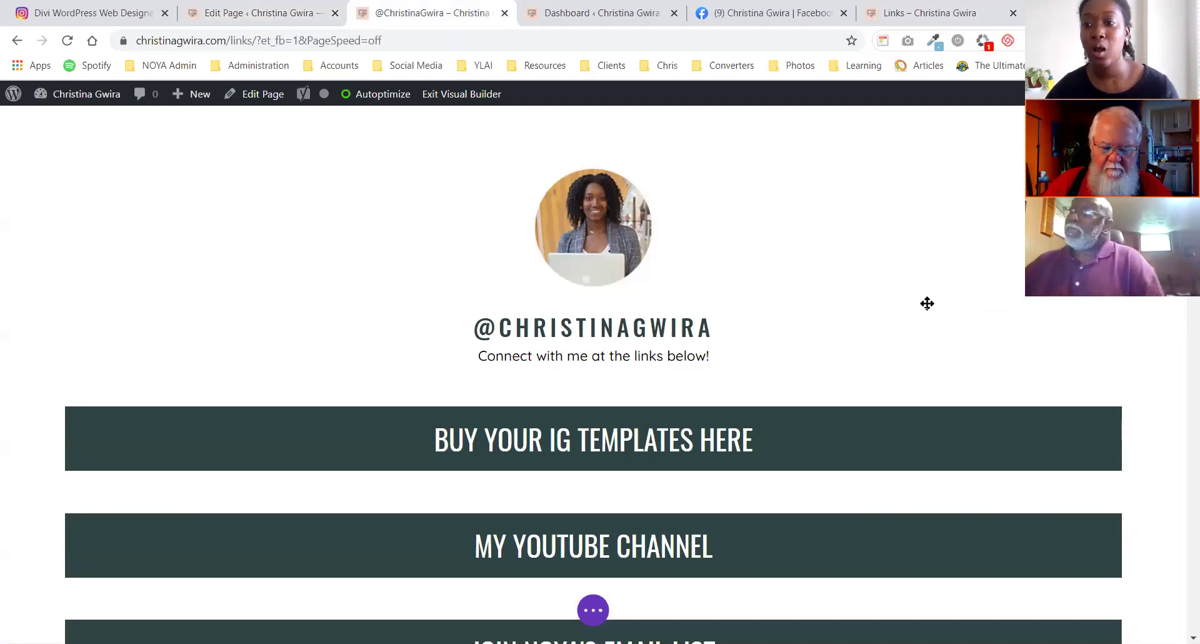
{"action": "scroll", "coordinate": [1181, 431], "scroll_direction": "down", "scroll_amount": 12}
{"action": "scroll", "coordinate": [1181, 465], "scroll_direction": "up", "scroll_amount": 7}
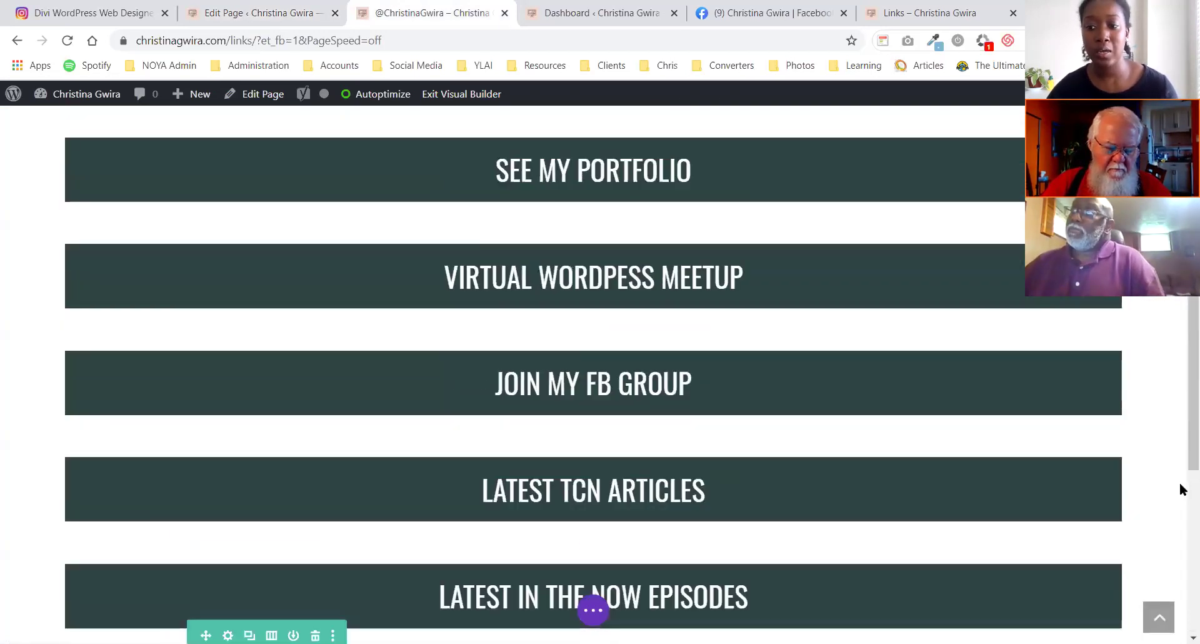
{"action": "scroll", "coordinate": [1181, 391], "scroll_direction": "up", "scroll_amount": 9}
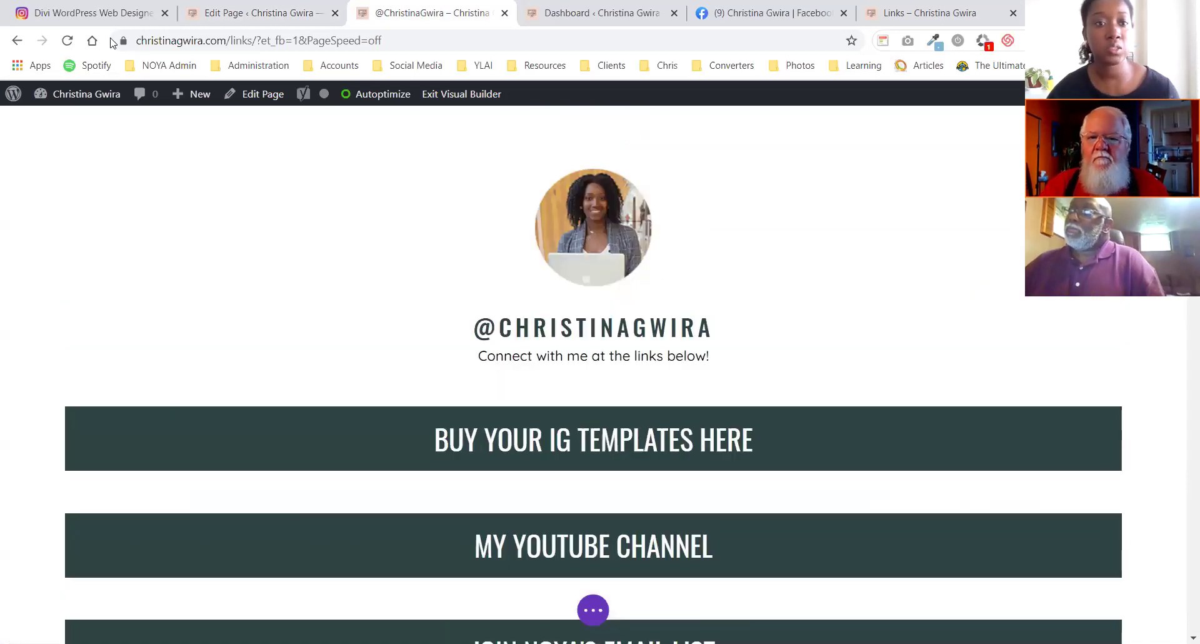
- Return to the page being edited, show the layout in desktop view and duplicate the last YouTube button section three times
{"action": "left_click", "coordinate": [243, 6]}
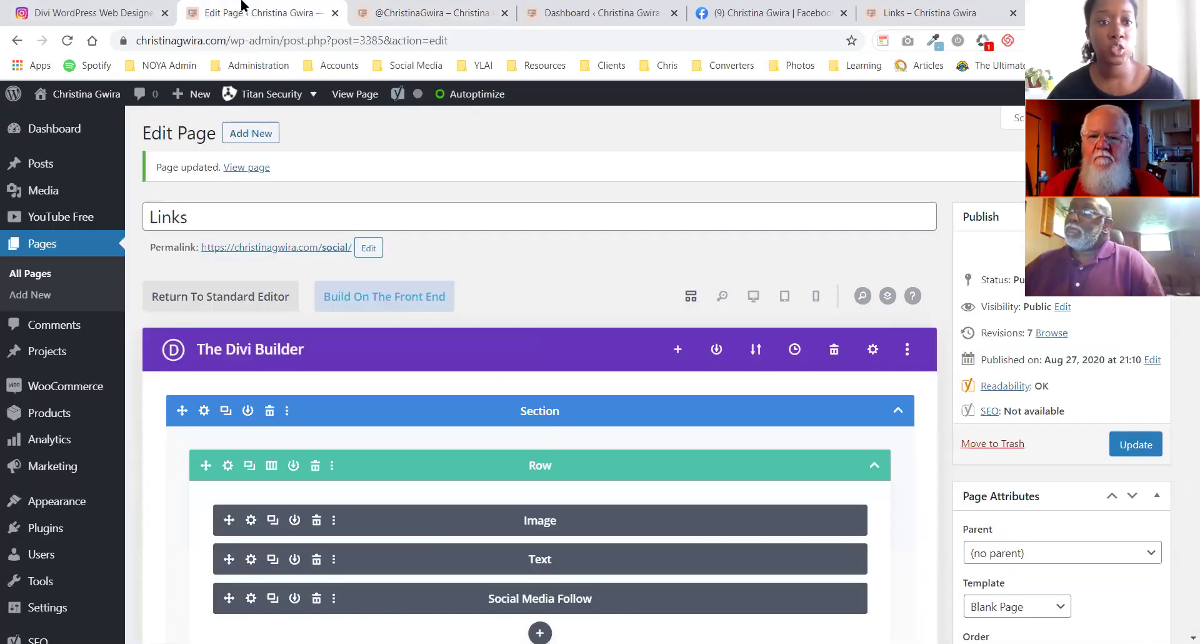
{"action": "left_click", "coordinate": [753, 296]}
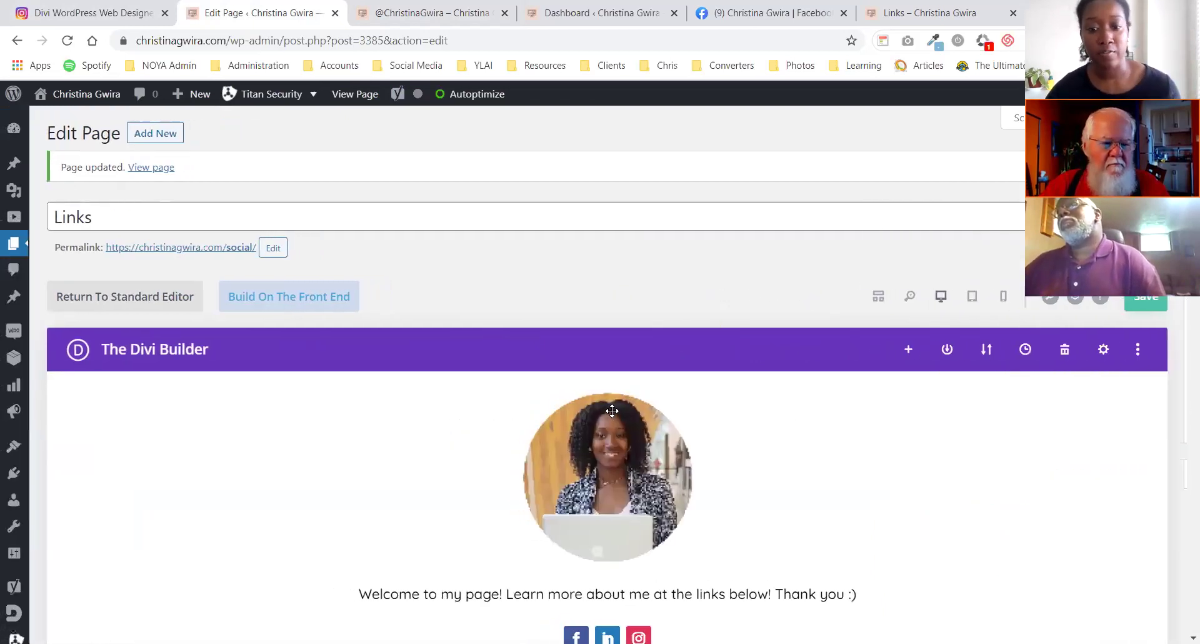
{"action": "scroll", "coordinate": [588, 343], "scroll_direction": "down", "scroll_amount": 6}
{"action": "scroll", "coordinate": [562, 356], "scroll_direction": "up", "scroll_amount": 9}
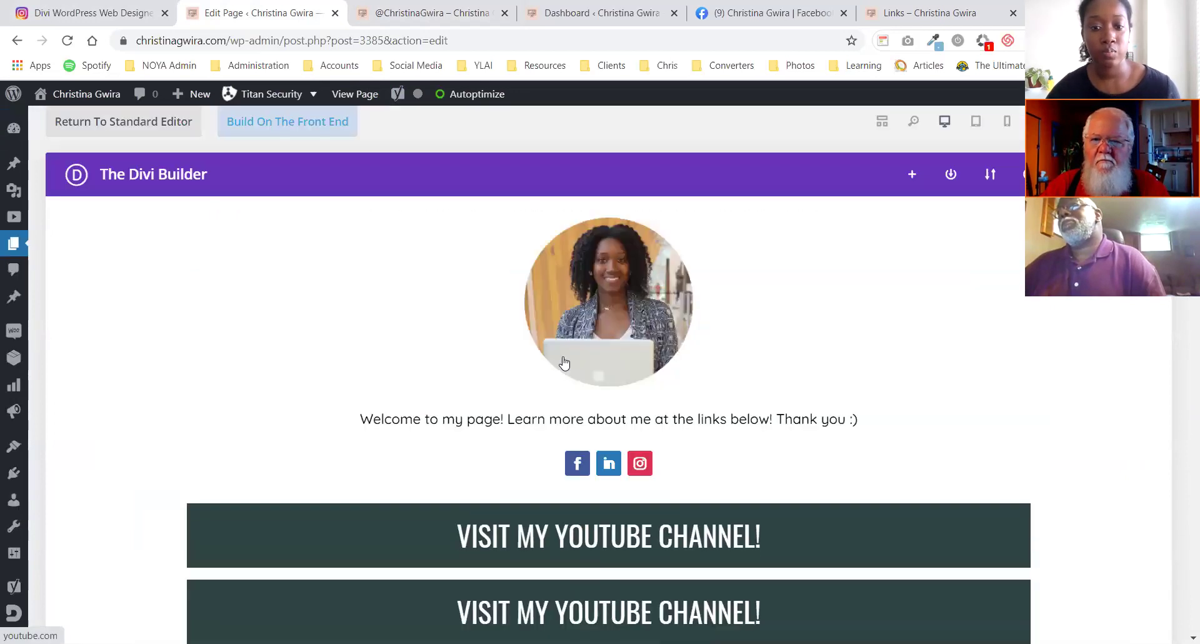
{"action": "scroll", "coordinate": [600, 331], "scroll_direction": "down", "scroll_amount": 6}
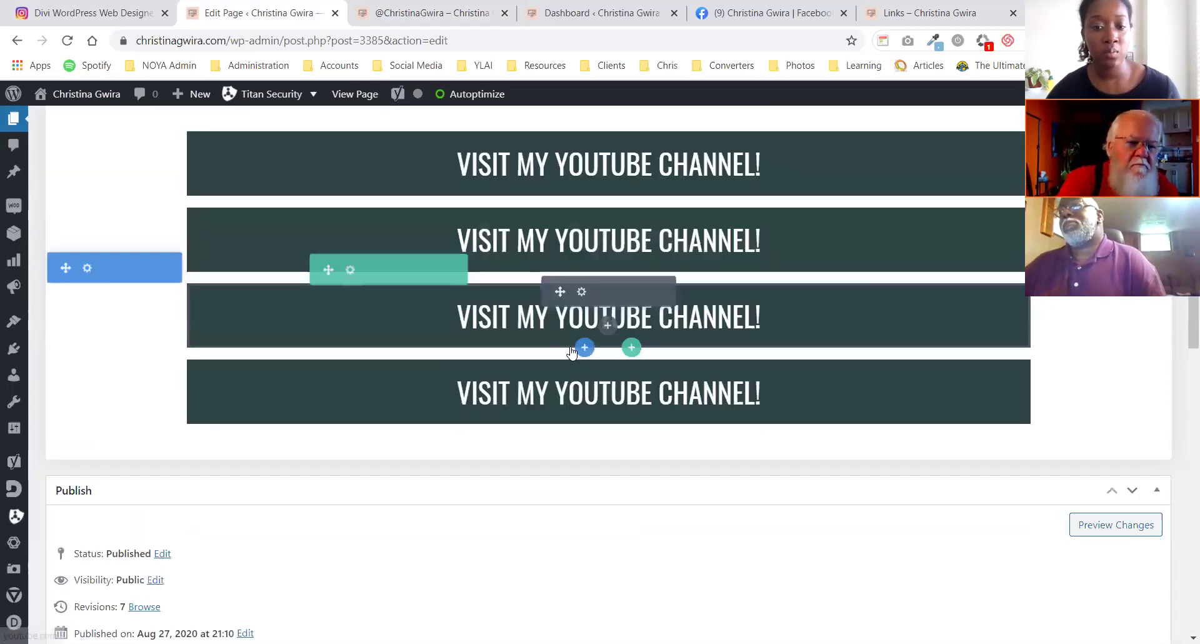
{"action": "scroll", "coordinate": [580, 365], "scroll_direction": "up", "scroll_amount": 5}
{"action": "scroll", "coordinate": [69, 449], "scroll_direction": "down", "scroll_amount": 4}
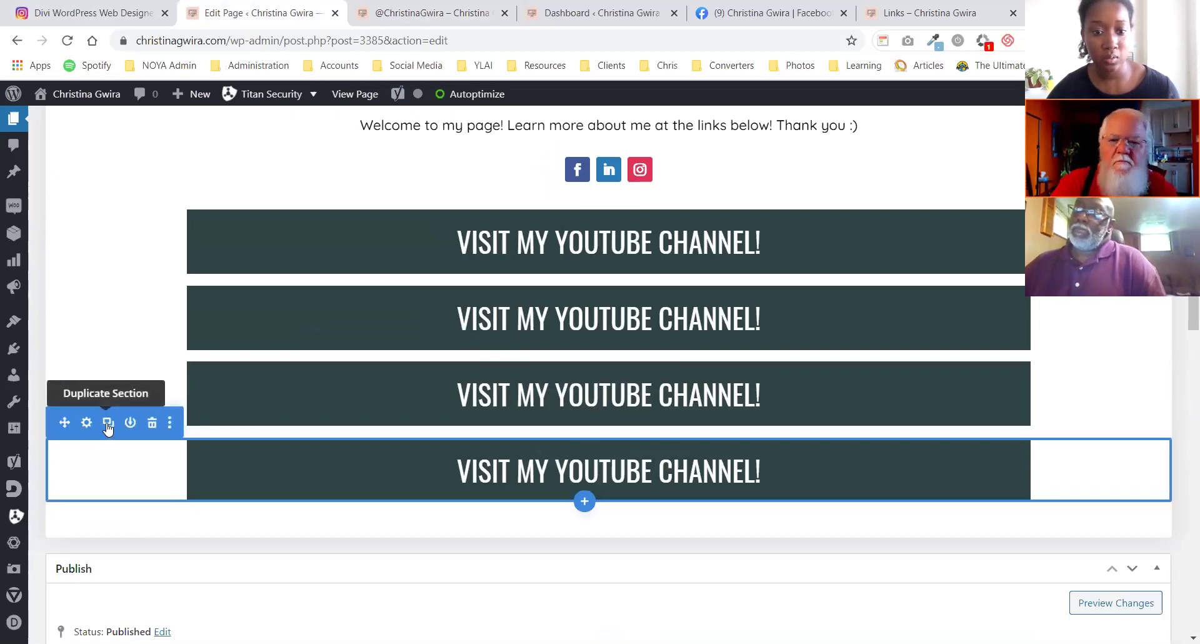
{"action": "left_click", "coordinate": [107, 423]}
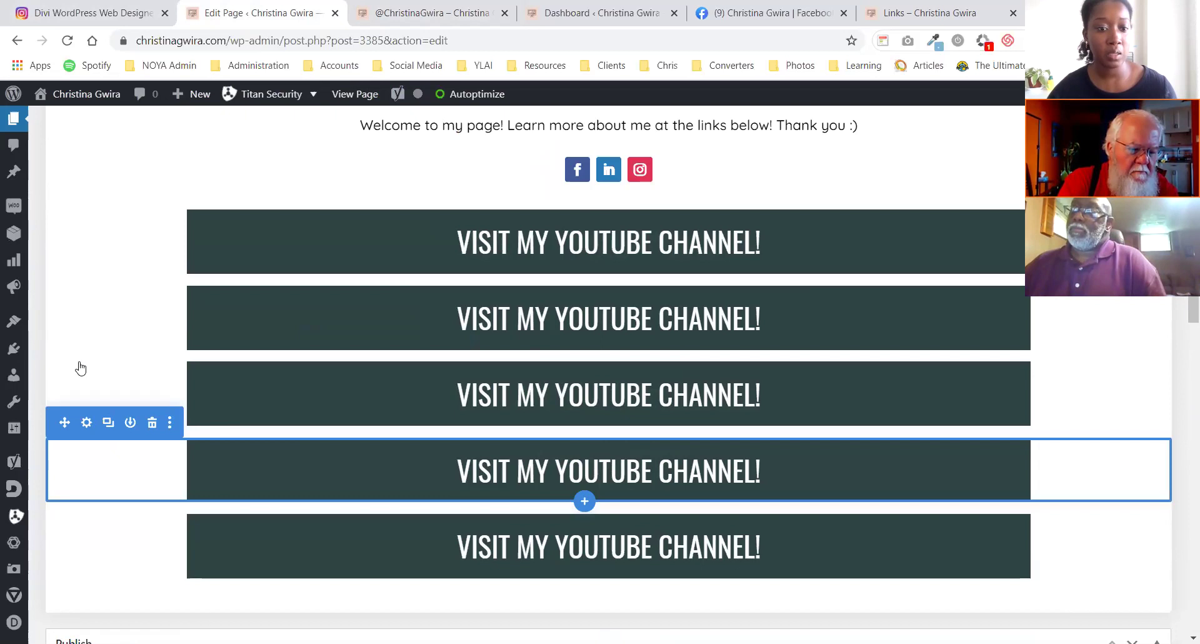
{"action": "scroll", "coordinate": [446, 478], "scroll_direction": "down", "scroll_amount": 4}
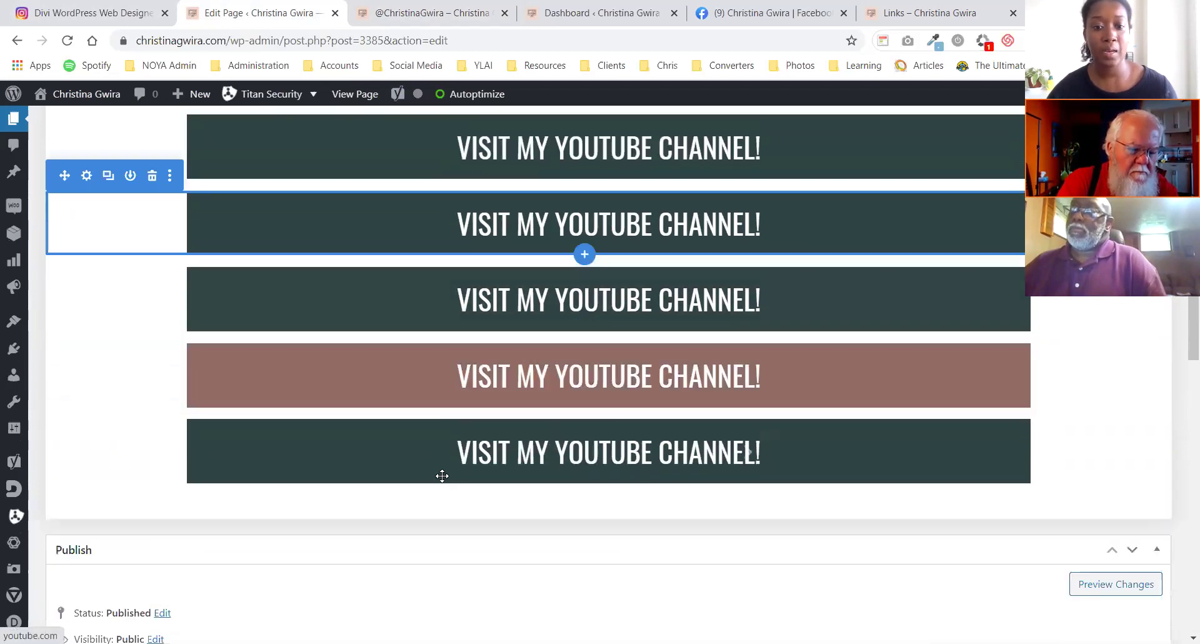
- Insert a regular section with a single-column row below the last YouTube button
{"action": "scroll", "coordinate": [442, 475], "scroll_direction": "up", "scroll_amount": 10}
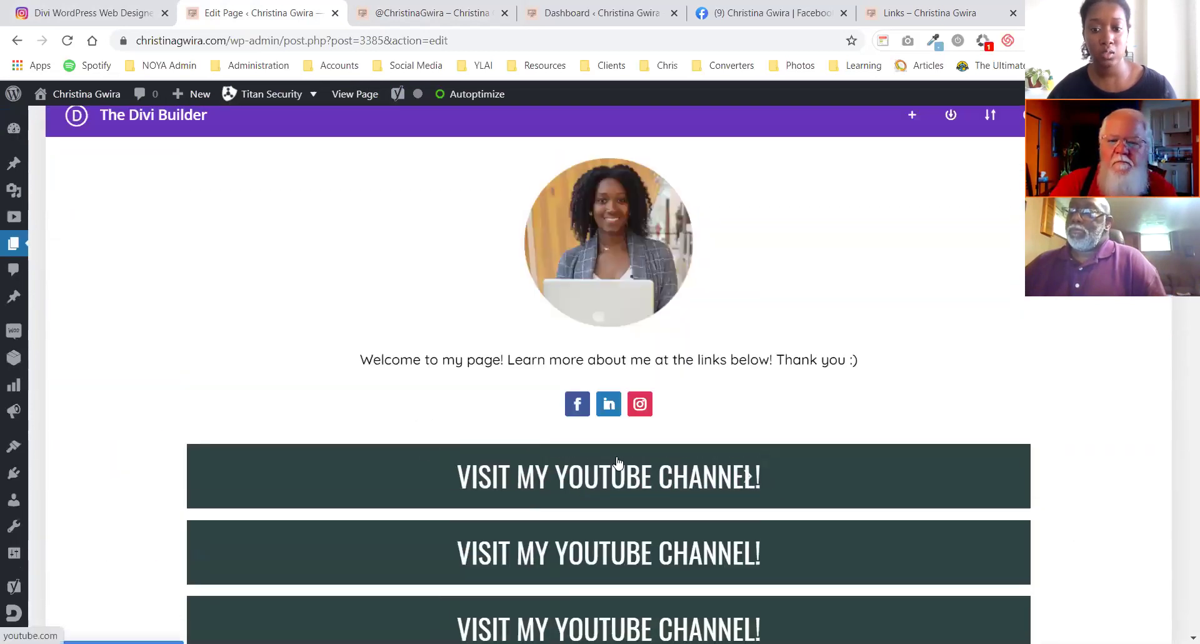
{"action": "scroll", "coordinate": [752, 513], "scroll_direction": "down", "scroll_amount": 6}
{"action": "scroll", "coordinate": [569, 441], "scroll_direction": "down", "scroll_amount": 3}
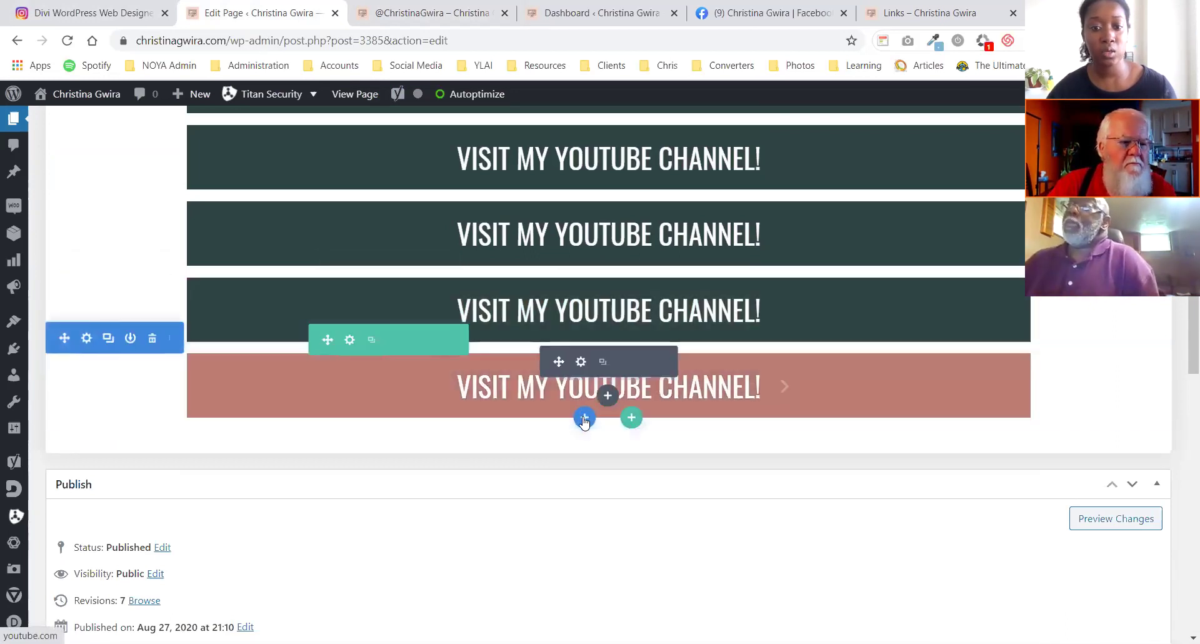
{"action": "left_click", "coordinate": [583, 419]}
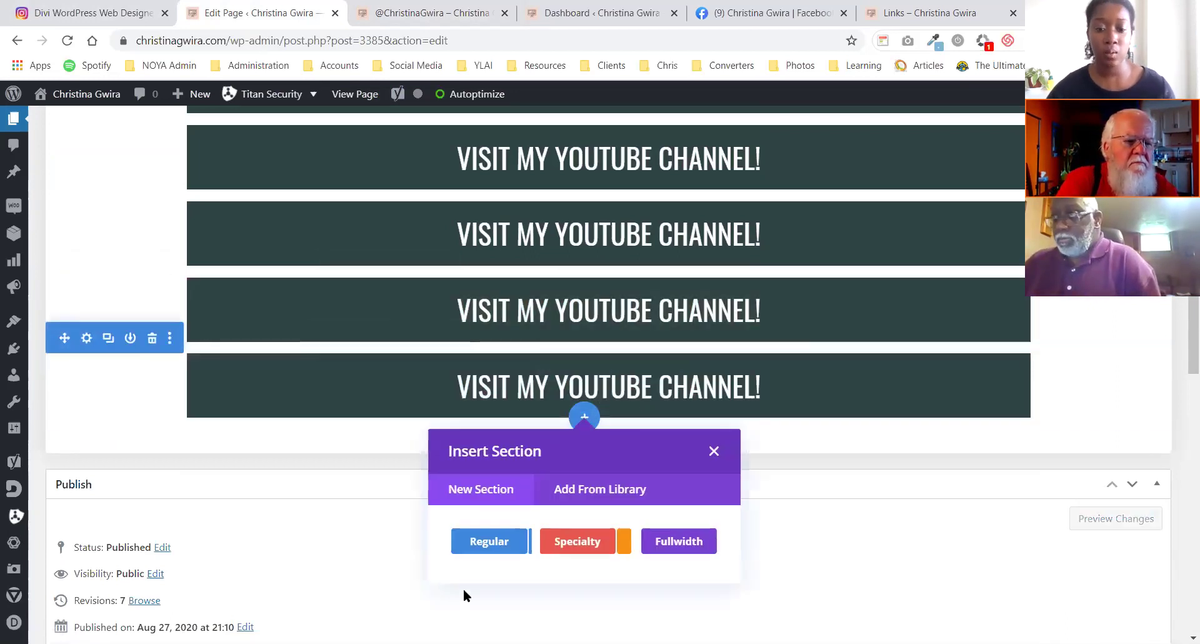
{"action": "left_click", "coordinate": [483, 540]}
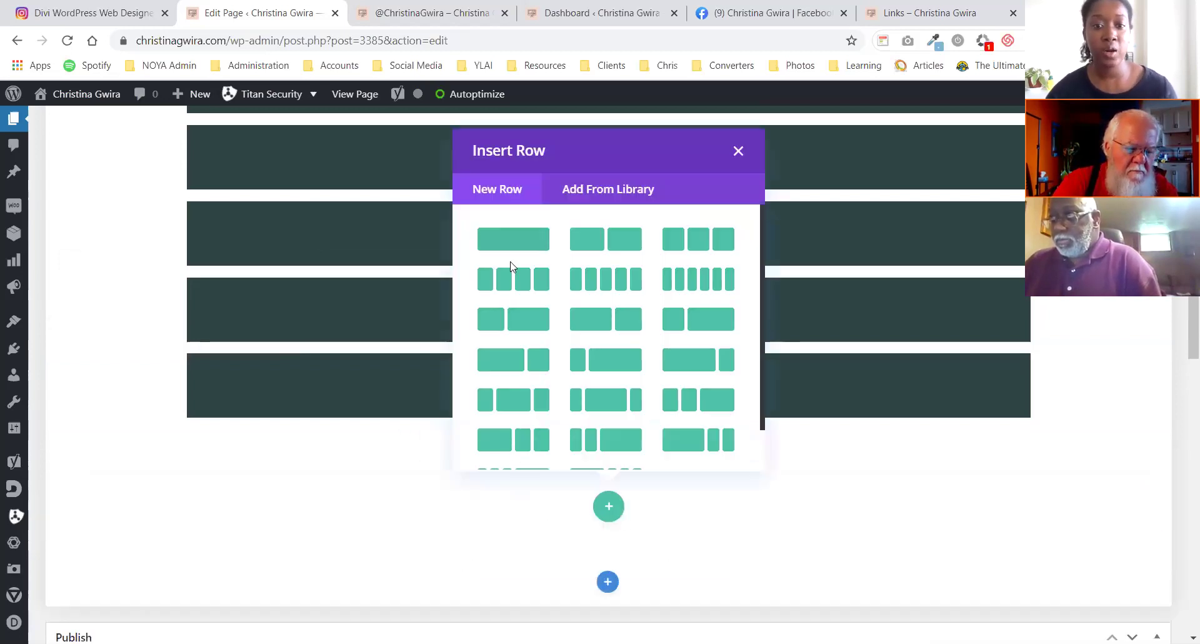
{"action": "left_click", "coordinate": [502, 240]}
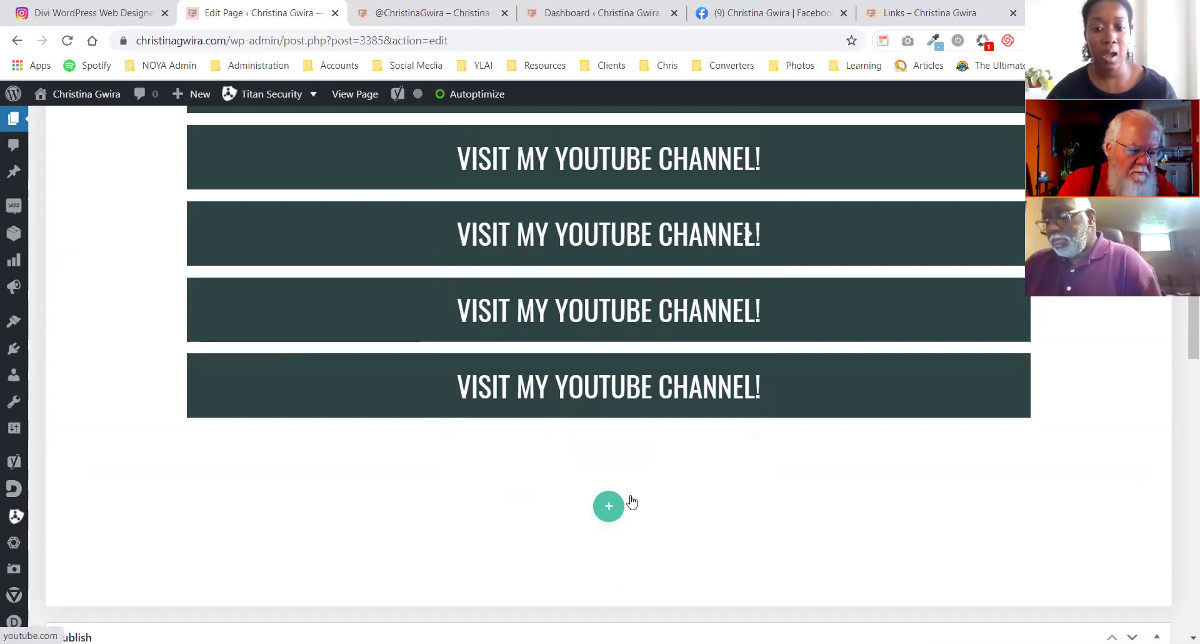
- Find the standard Image module by searching for "image" and add it to the new row
{"action": "left_click", "coordinate": [606, 513]}
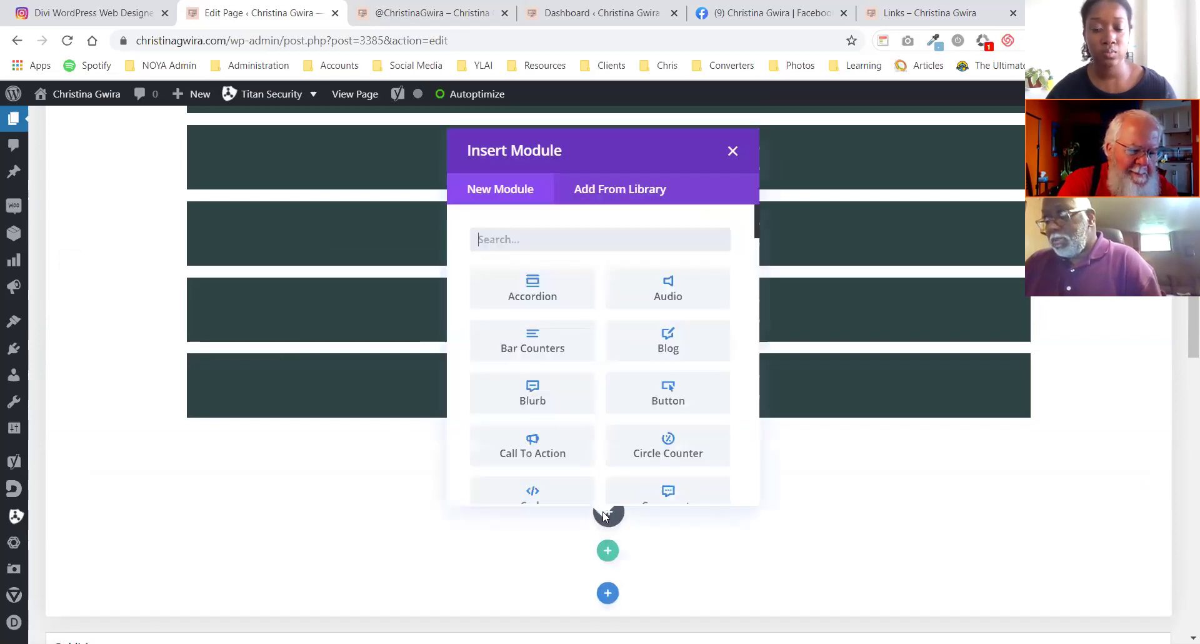
{"action": "type", "text": "image"}
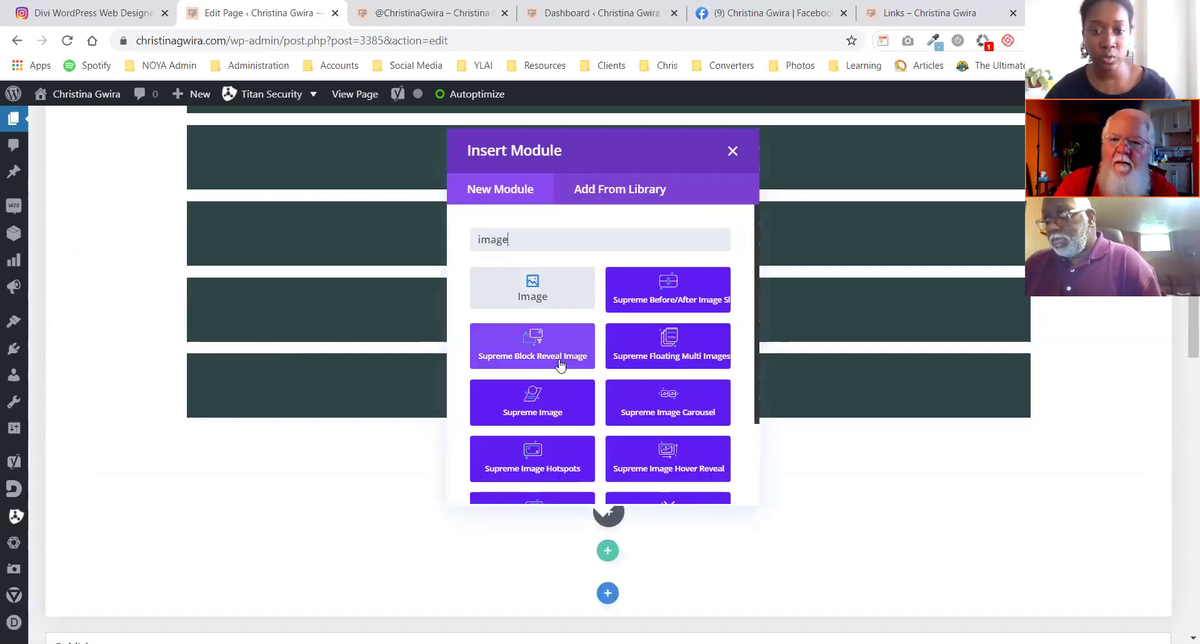
{"action": "left_click", "coordinate": [538, 288]}
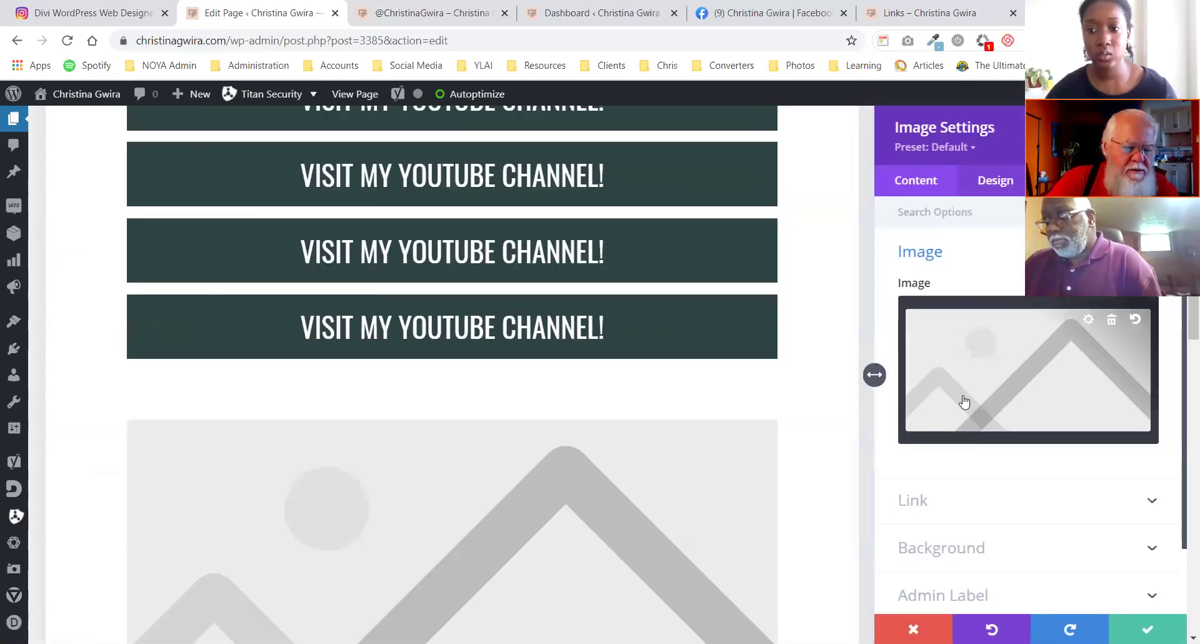
- Browse the media library and insert the NOYADESIGNS logo, meetup-sponsors_0003_NOYA.png, as the image module's picture
{"action": "left_click", "coordinate": [964, 402]}
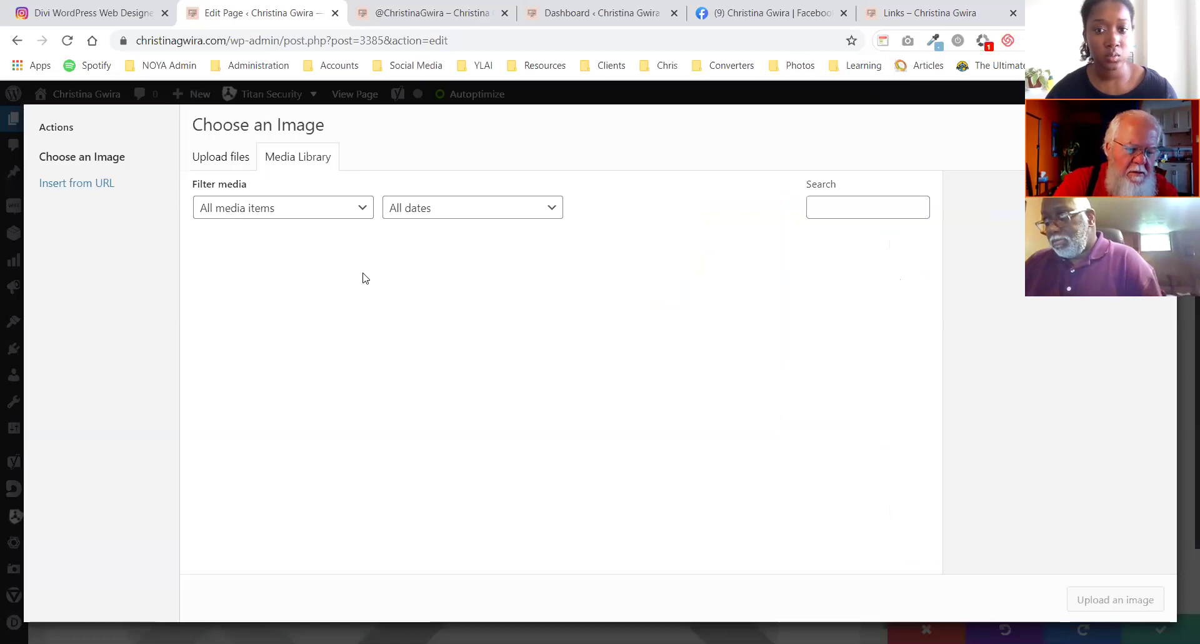
{"action": "scroll", "coordinate": [663, 372], "scroll_direction": "down", "scroll_amount": 2}
{"action": "scroll", "coordinate": [669, 375], "scroll_direction": "down", "scroll_amount": 3}
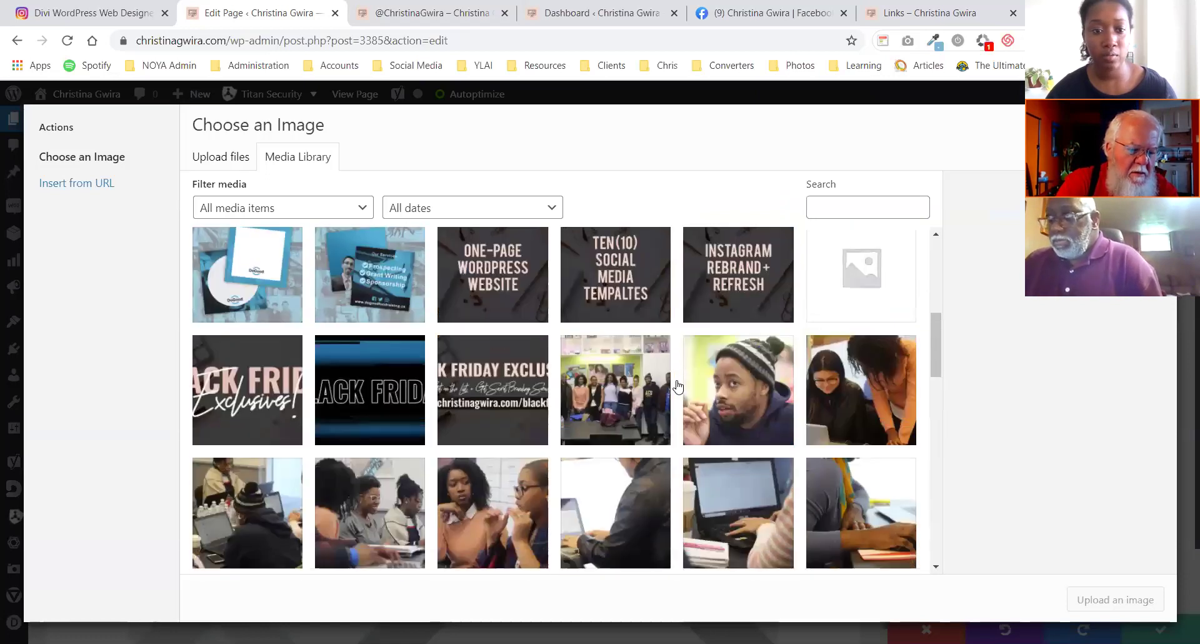
{"action": "scroll", "coordinate": [675, 382], "scroll_direction": "up", "scroll_amount": 1}
{"action": "scroll", "coordinate": [678, 378], "scroll_direction": "down", "scroll_amount": 10}
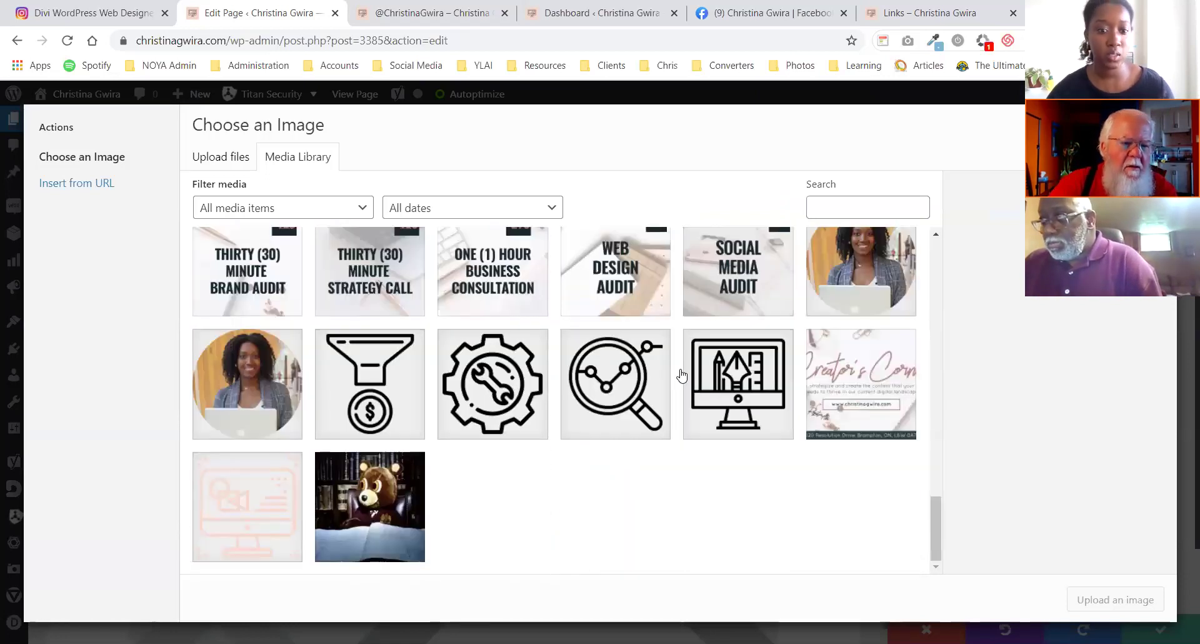
{"action": "scroll", "coordinate": [682, 381], "scroll_direction": "down", "scroll_amount": 8}
{"action": "scroll", "coordinate": [690, 410], "scroll_direction": "down", "scroll_amount": 3}
{"action": "scroll", "coordinate": [629, 407], "scroll_direction": "up", "scroll_amount": 2}
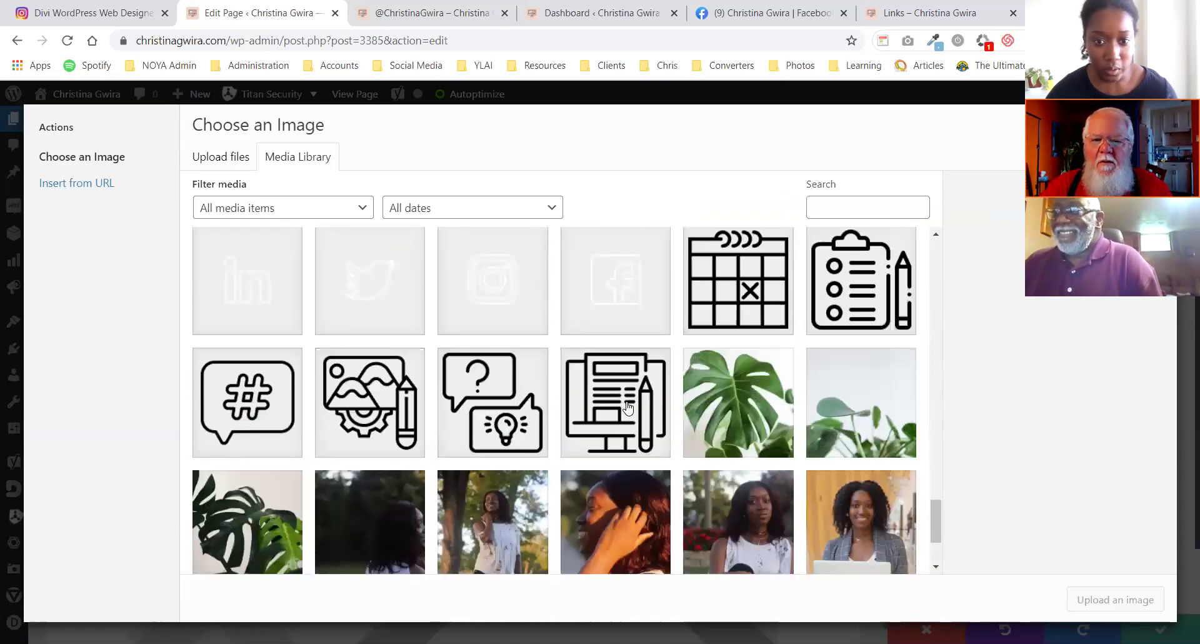
{"action": "scroll", "coordinate": [628, 407], "scroll_direction": "up", "scroll_amount": 8}
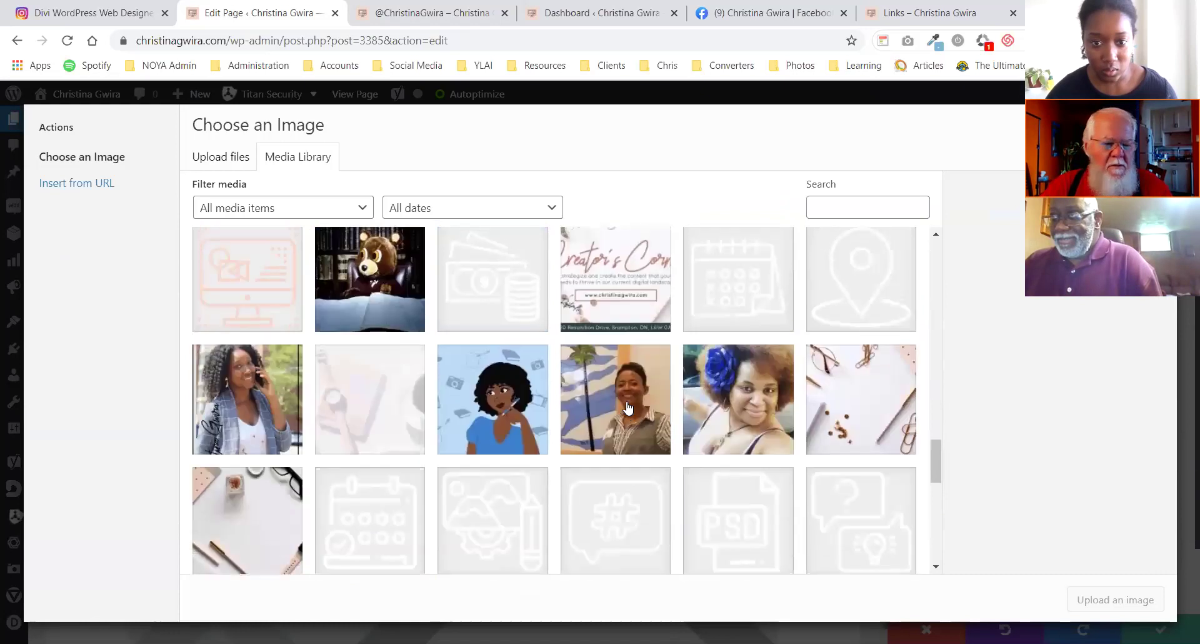
{"action": "scroll", "coordinate": [628, 407], "scroll_direction": "up", "scroll_amount": 10}
{"action": "scroll", "coordinate": [648, 402], "scroll_direction": "down", "scroll_amount": 10}
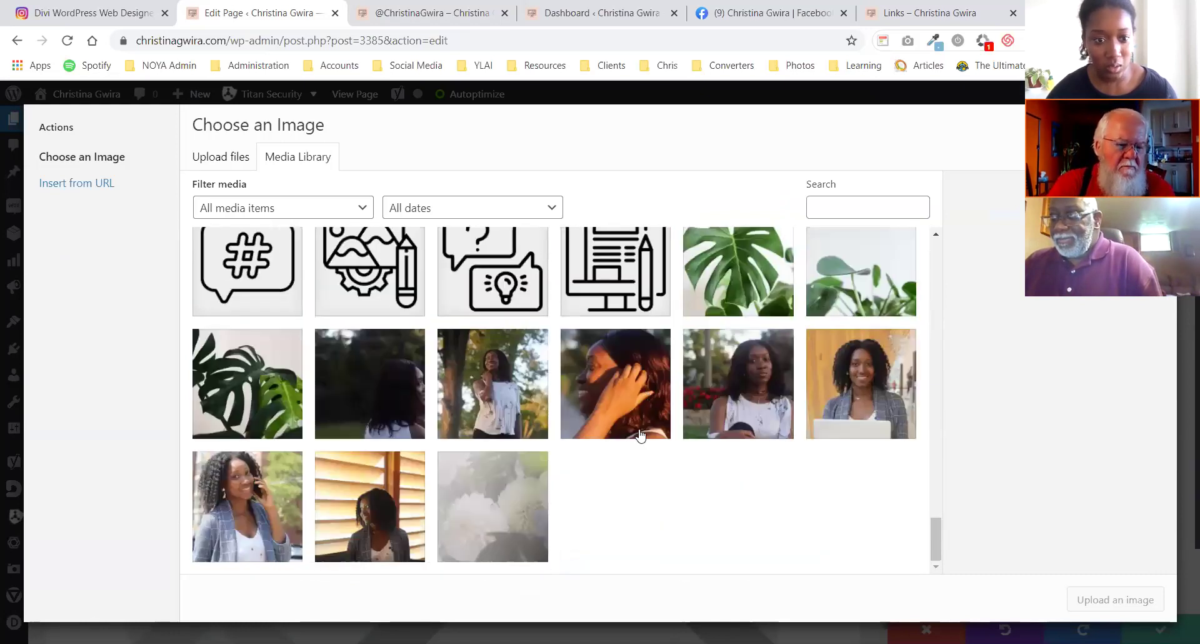
{"action": "scroll", "coordinate": [640, 434], "scroll_direction": "up", "scroll_amount": 8}
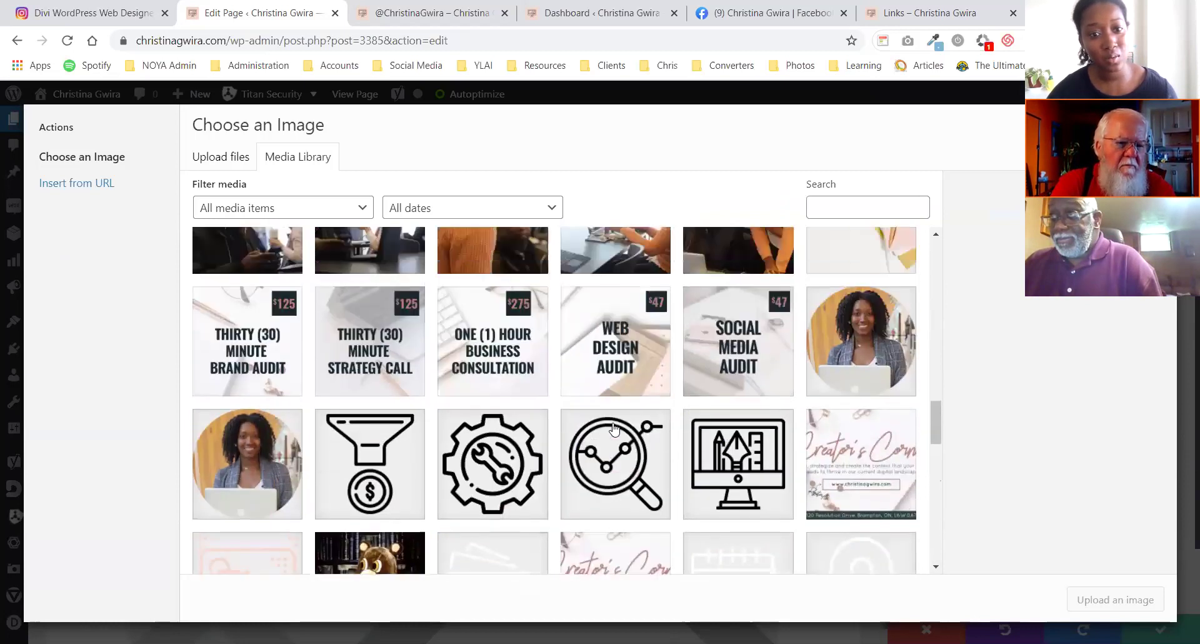
{"action": "scroll", "coordinate": [614, 428], "scroll_direction": "up", "scroll_amount": 4}
{"action": "scroll", "coordinate": [613, 428], "scroll_direction": "up", "scroll_amount": 10}
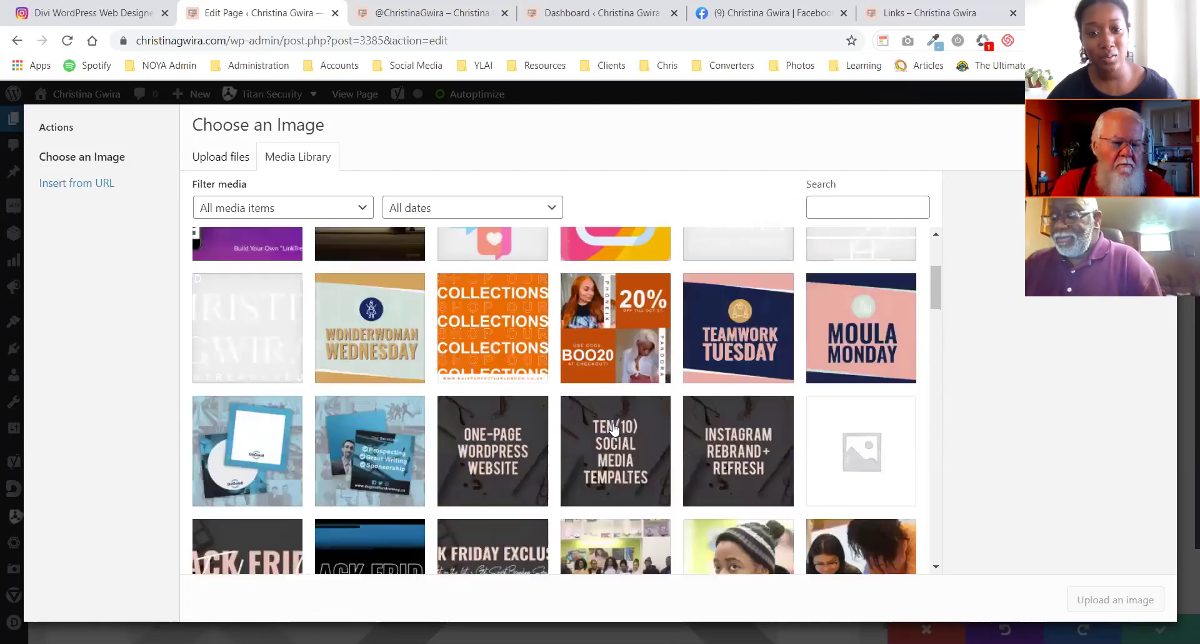
{"action": "scroll", "coordinate": [614, 427], "scroll_direction": "down", "scroll_amount": 4}
{"action": "scroll", "coordinate": [614, 428], "scroll_direction": "up", "scroll_amount": 3}
{"action": "scroll", "coordinate": [614, 425], "scroll_direction": "up", "scroll_amount": 1}
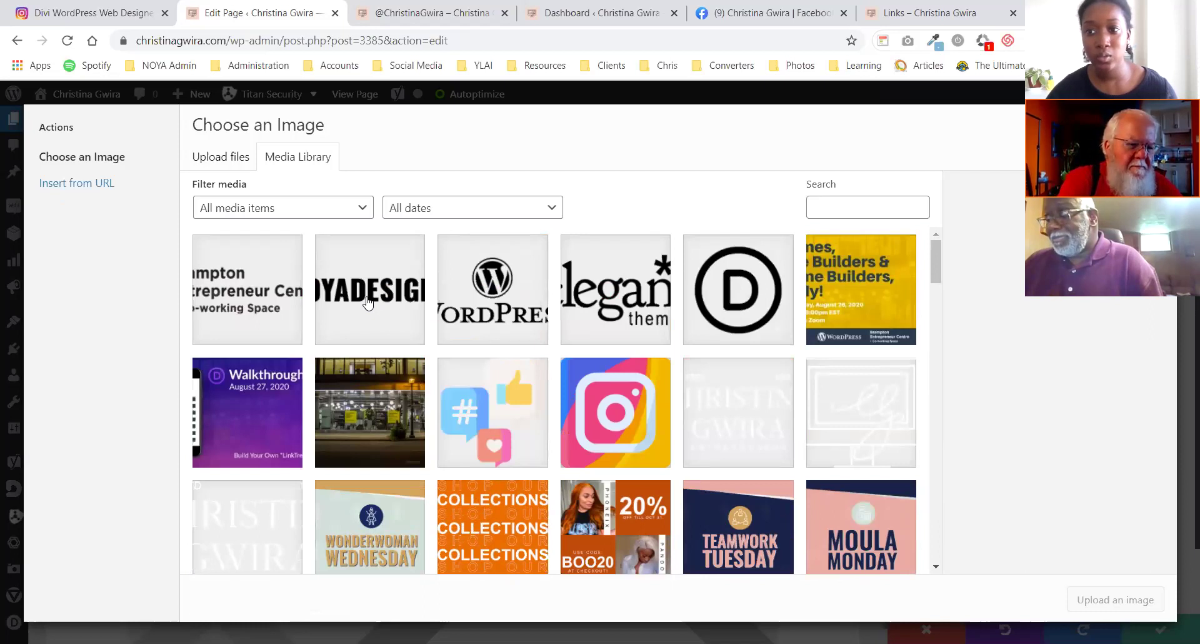
{"action": "left_click", "coordinate": [354, 274]}
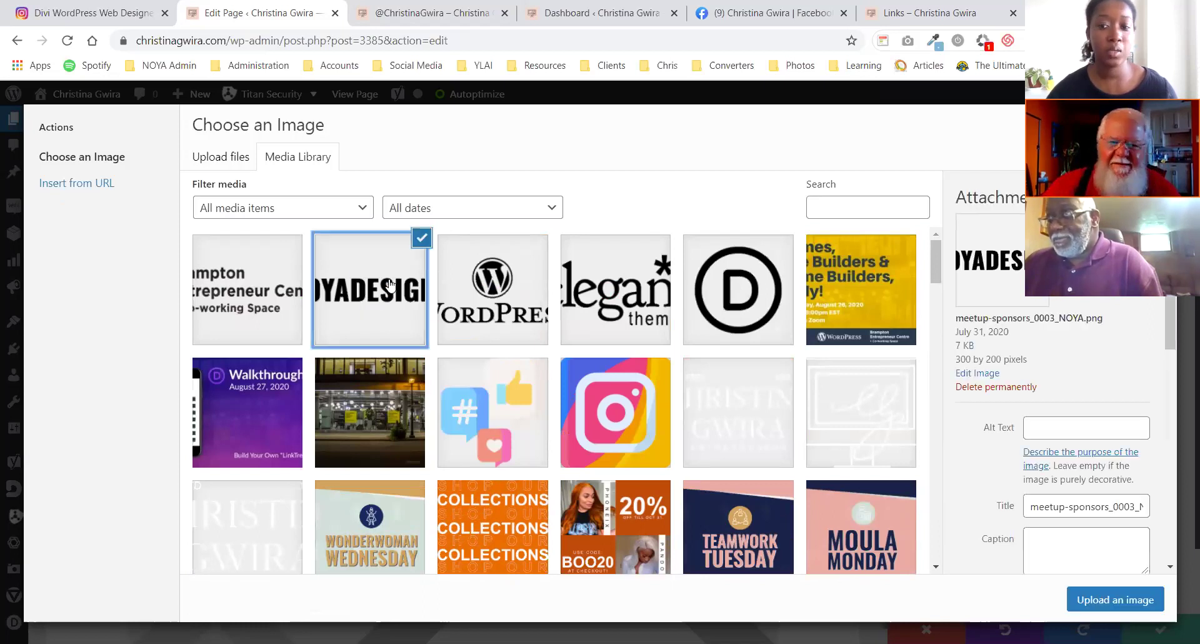
{"action": "left_click", "coordinate": [1095, 596]}
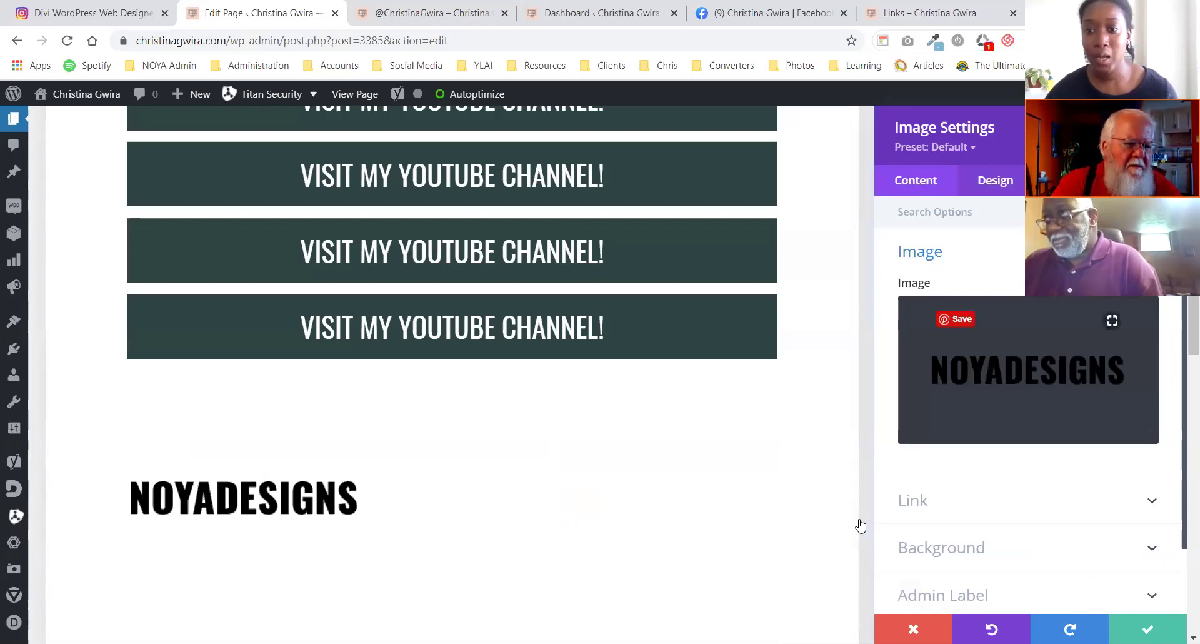
- Centre the NOYADESIGNS image within its row and save the image settings
{"action": "left_click", "coordinate": [996, 185]}
{"action": "left_click", "coordinate": [967, 259]}
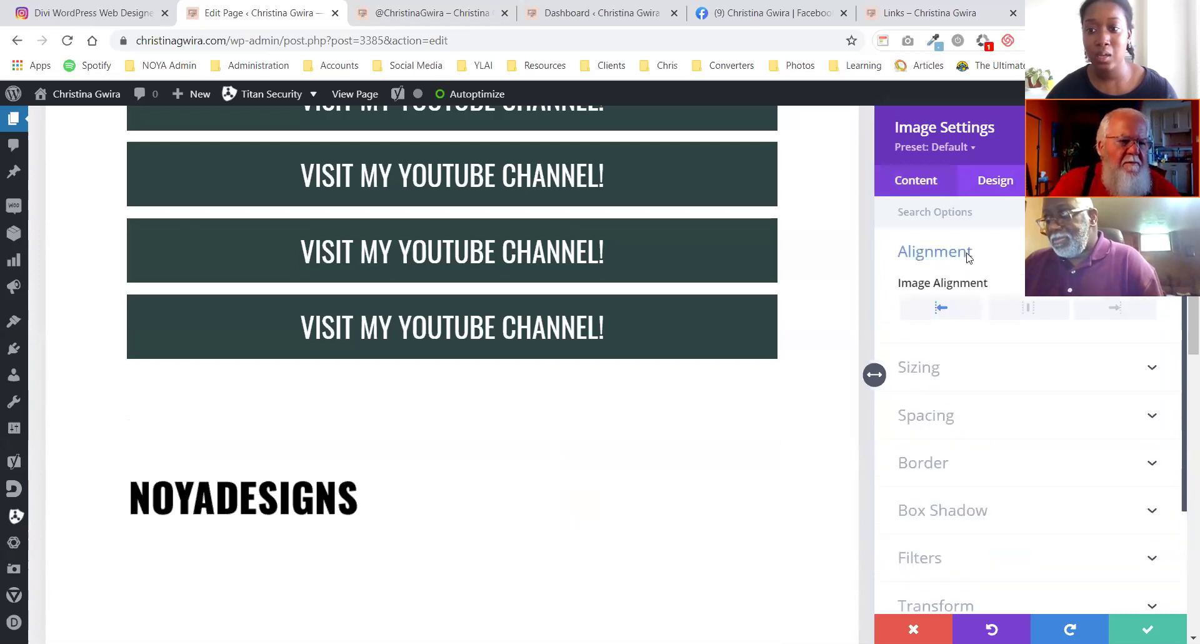
{"action": "left_click", "coordinate": [1030, 308]}
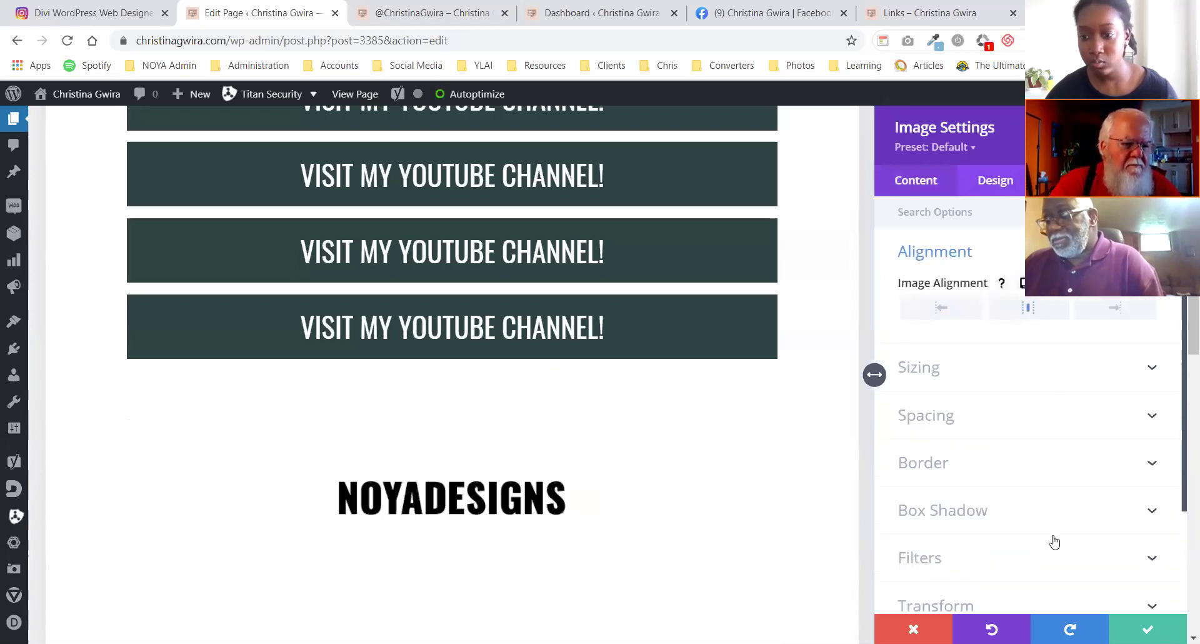
{"action": "left_click", "coordinate": [1133, 631]}
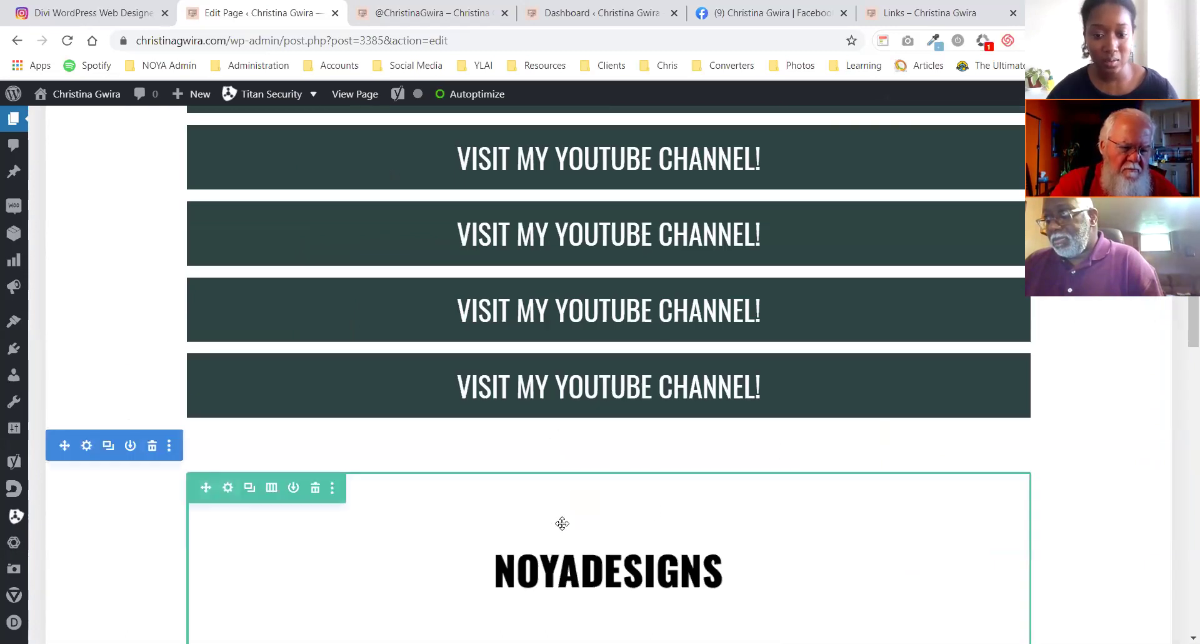
- Set the logo row's linked top and bottom padding and linked top and bottom margin to 0px, and save the row
{"action": "scroll", "coordinate": [669, 491], "scroll_direction": "down", "scroll_amount": 1}
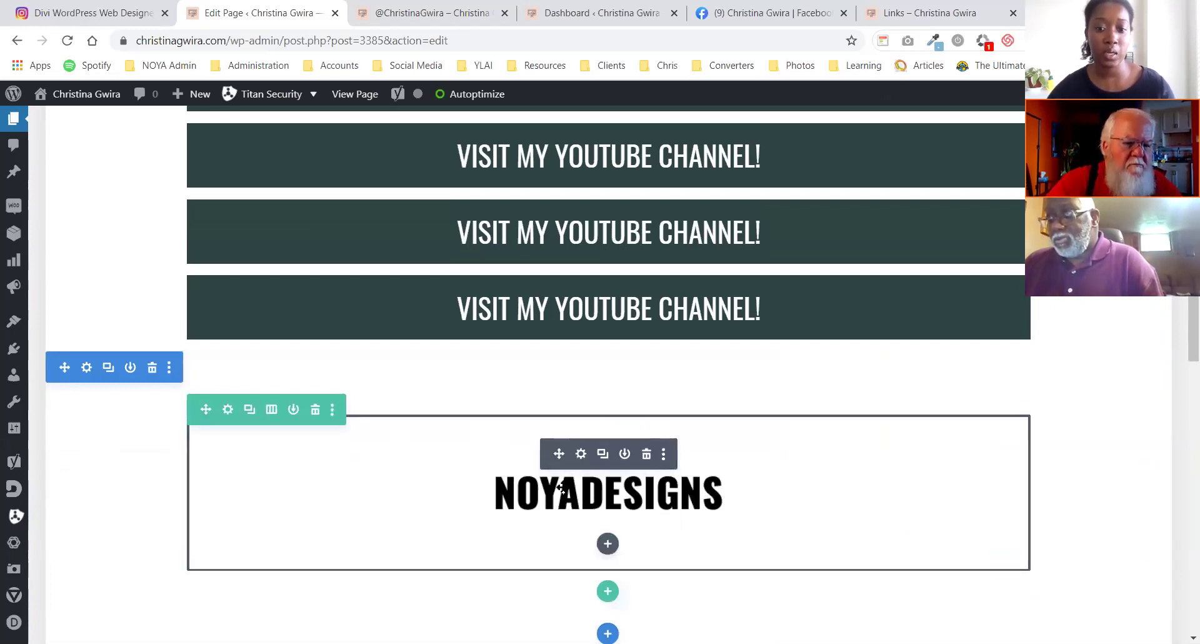
{"action": "left_click", "coordinate": [226, 410]}
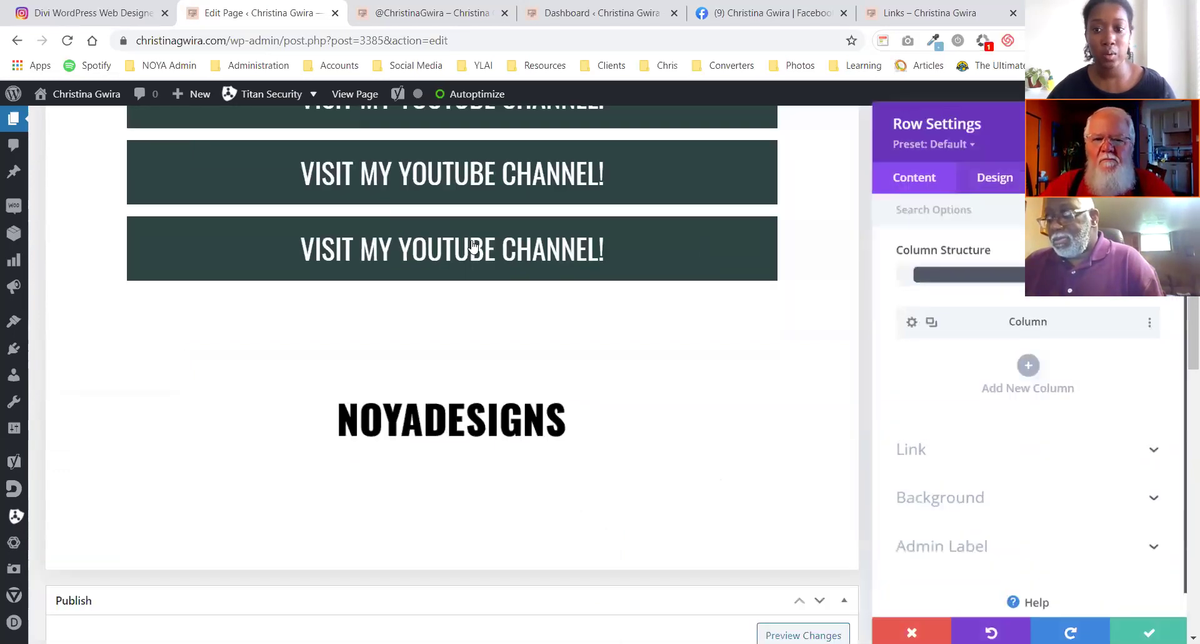
{"action": "left_click", "coordinate": [971, 186]}
{"action": "left_click", "coordinate": [942, 306]}
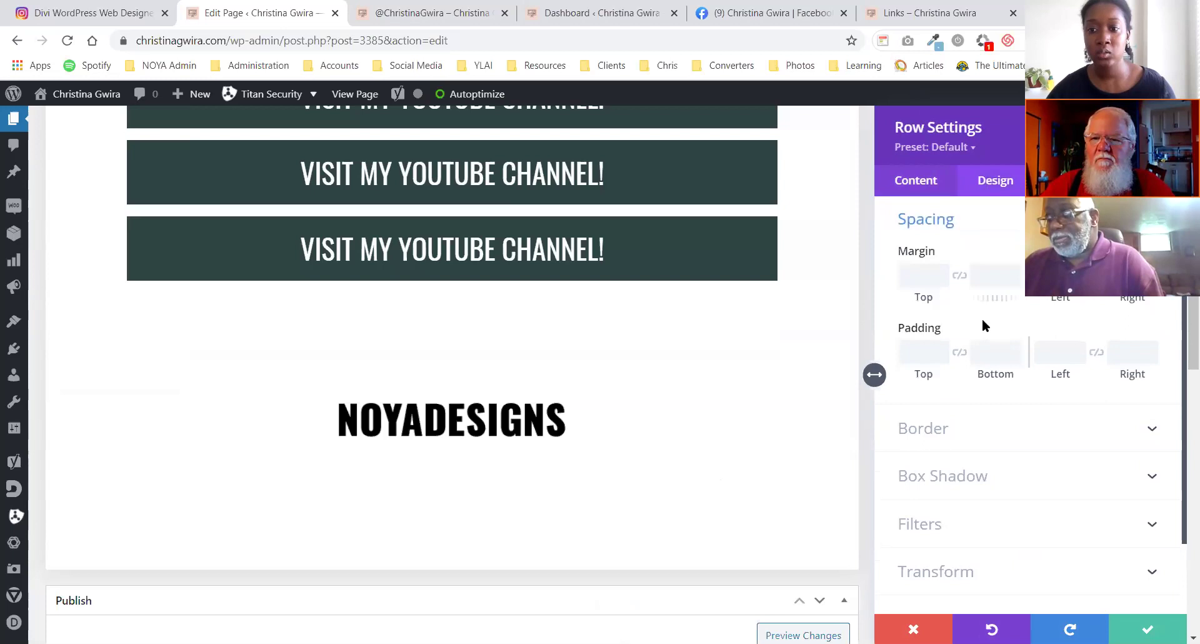
{"action": "left_click", "coordinate": [960, 353]}
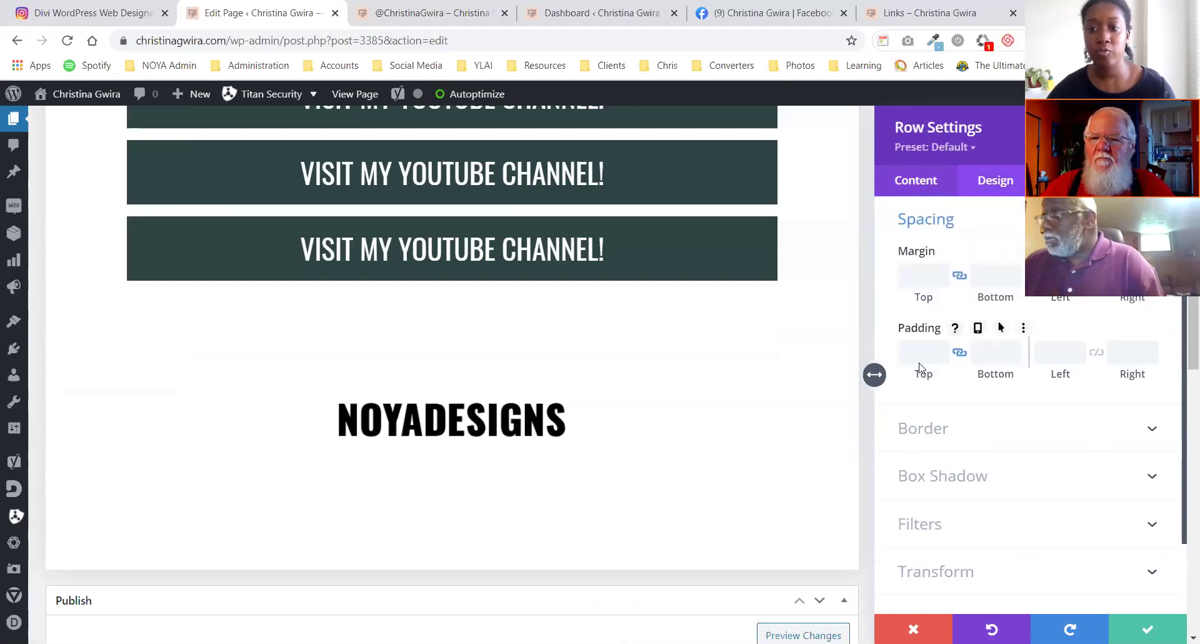
{"action": "left_click", "coordinate": [903, 355]}
{"action": "type", "text": "0px"}
{"action": "left_click", "coordinate": [911, 275]}
{"action": "type", "text": "0px"}
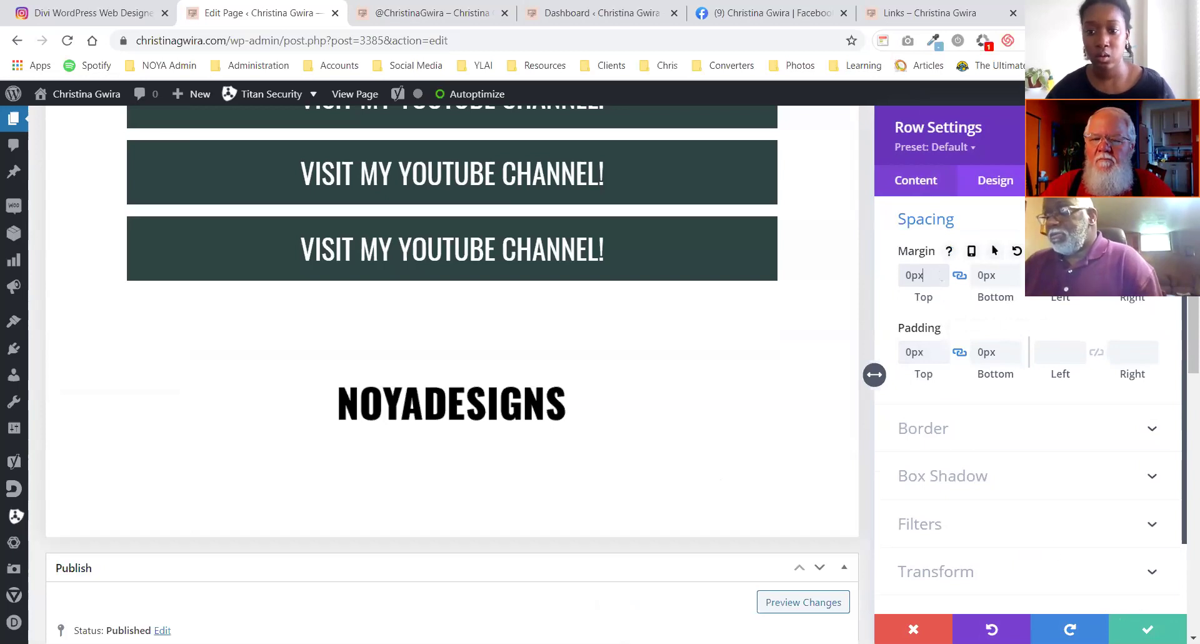
{"action": "key", "text": "Return"}
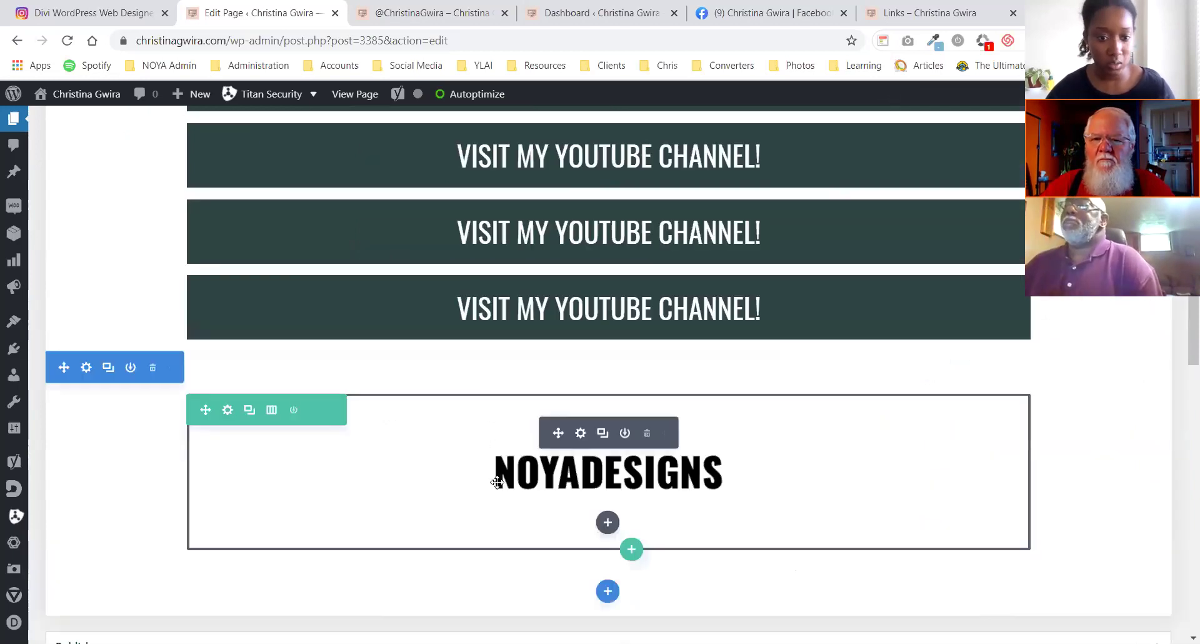
- Open the settings of the column in the logo row, set its linked top and bottom padding to 0 and save the column
{"action": "left_click", "coordinate": [228, 410]}
{"action": "left_click", "coordinate": [981, 198]}
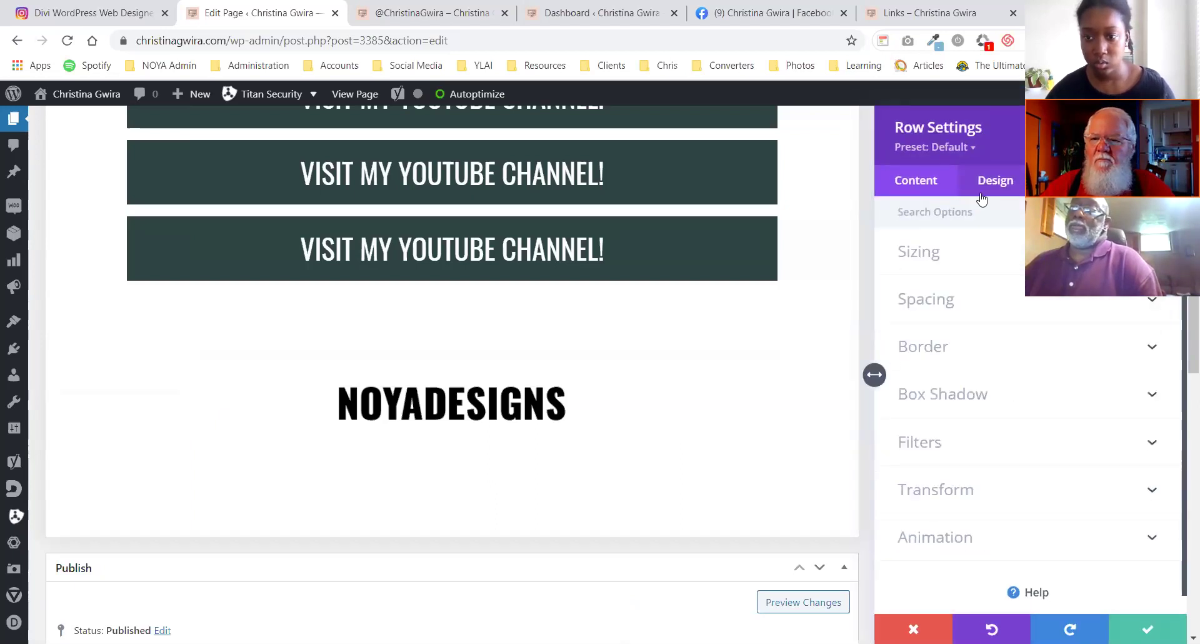
{"action": "left_click", "coordinate": [948, 303]}
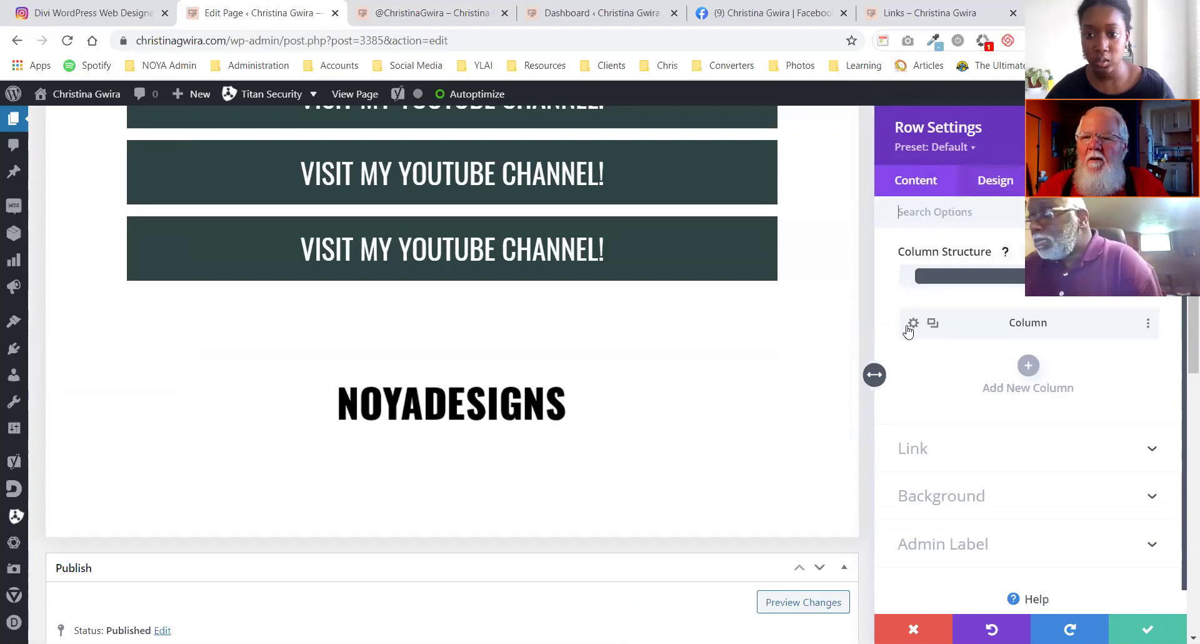
{"action": "left_click", "coordinate": [913, 323]}
{"action": "left_click", "coordinate": [995, 180]}
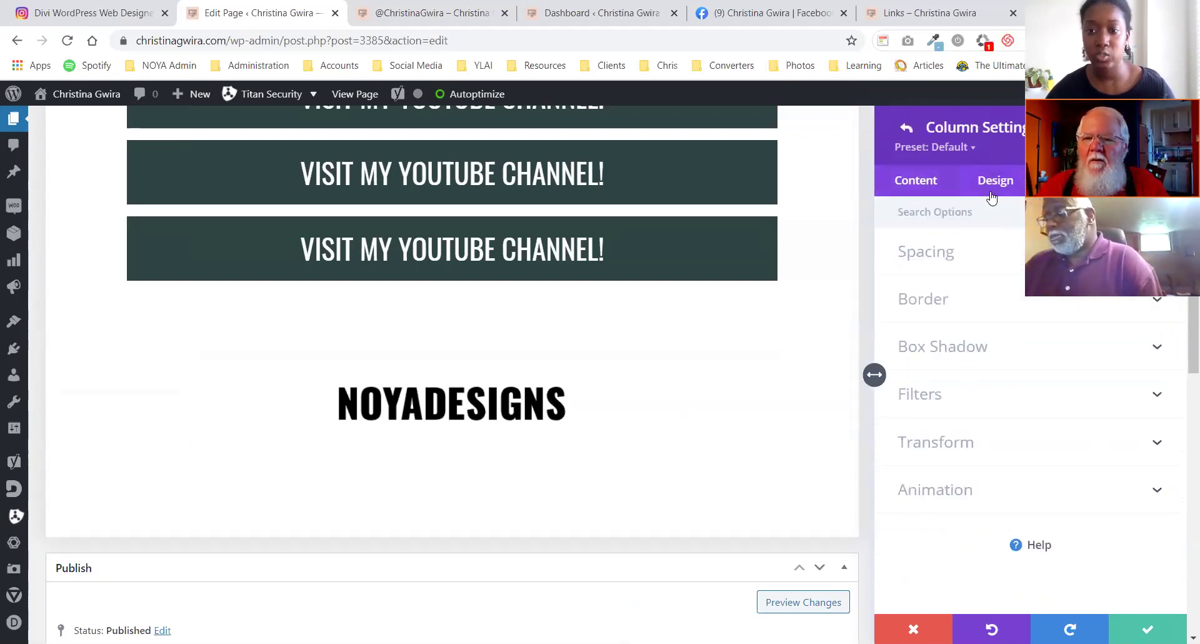
{"action": "left_click", "coordinate": [944, 260]}
{"action": "left_click", "coordinate": [960, 307]}
{"action": "left_click", "coordinate": [922, 310]}
{"action": "type", "text": "0"}
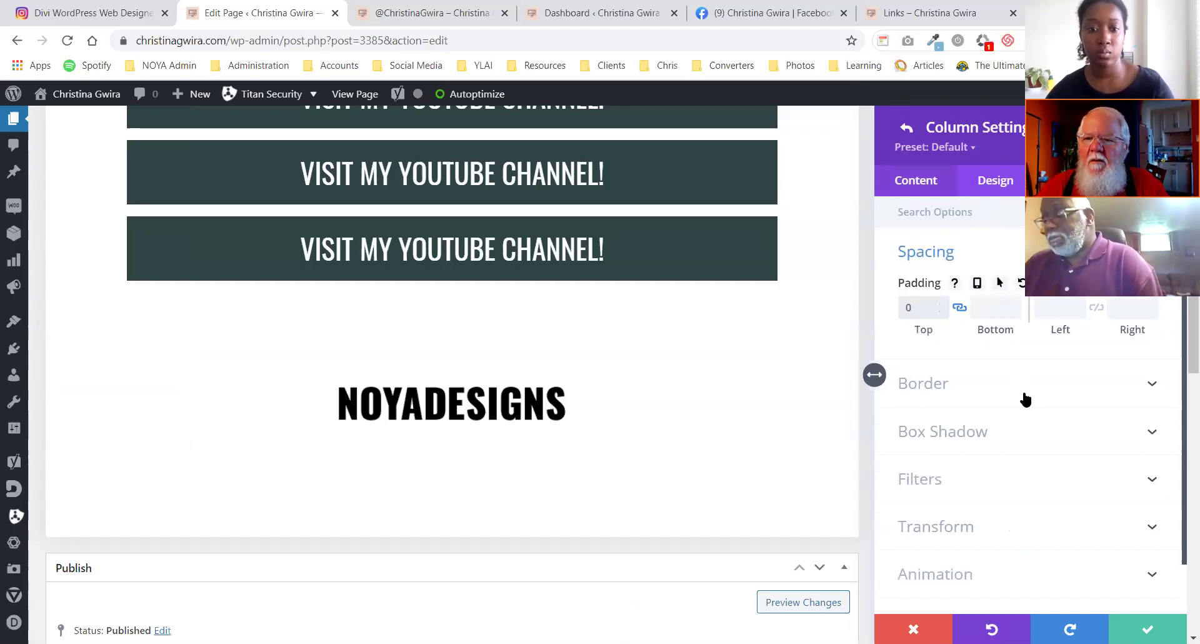
{"action": "left_click", "coordinate": [1123, 623]}
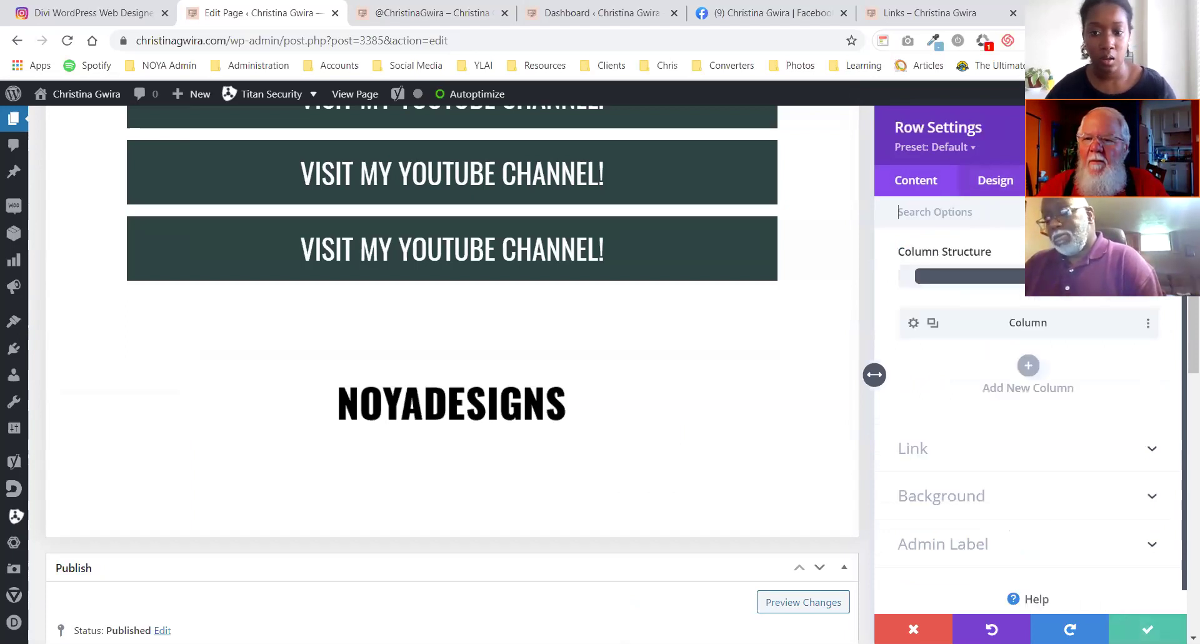